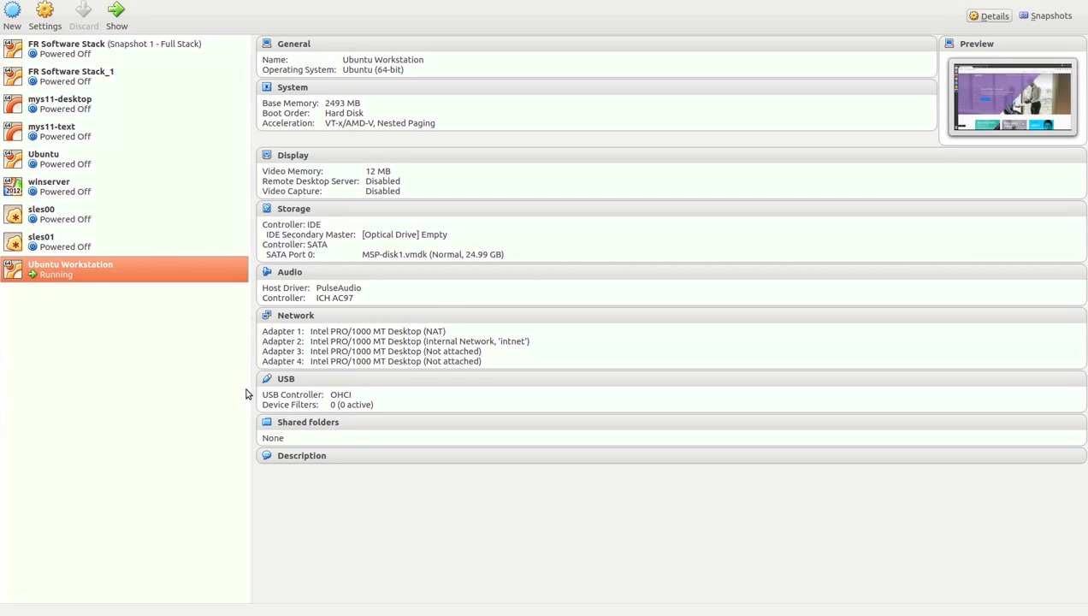
Start a new VM named 'NetIQ Access Manager 4.2 SP2' with Other Linux (64-bit) as the version.
{"action": "left_click", "coordinate": [14, 24]}
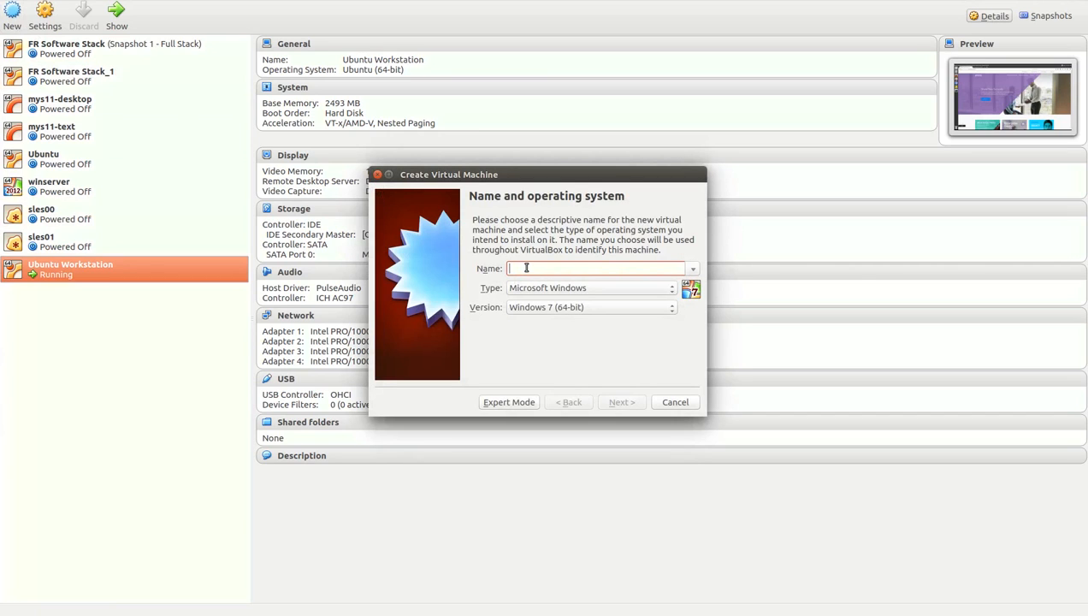
{"action": "type", "text": "NetIQ"}
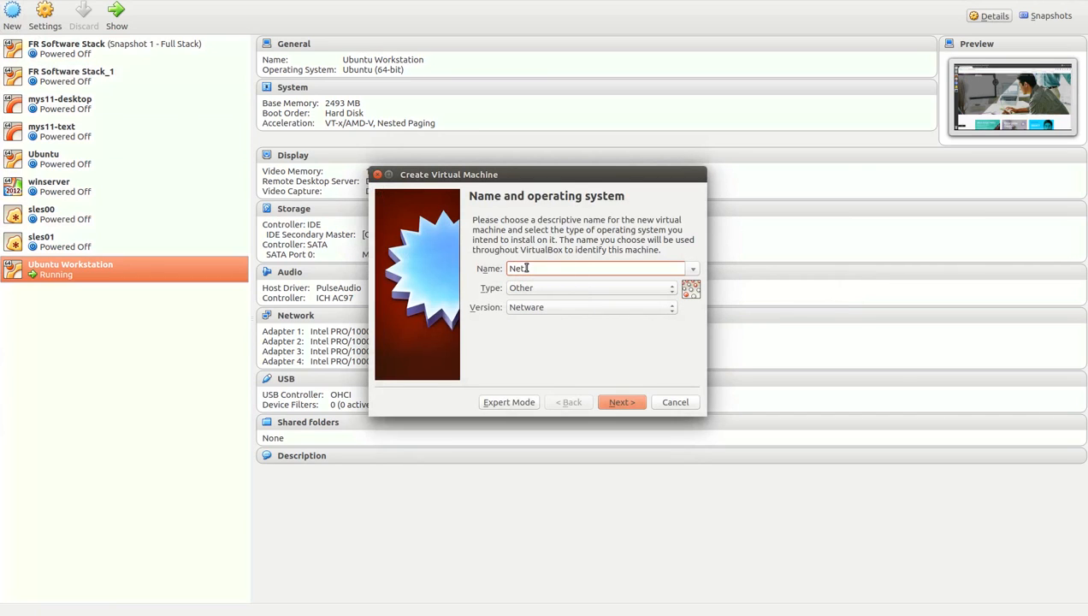
{"action": "type", "text": " Acces"}
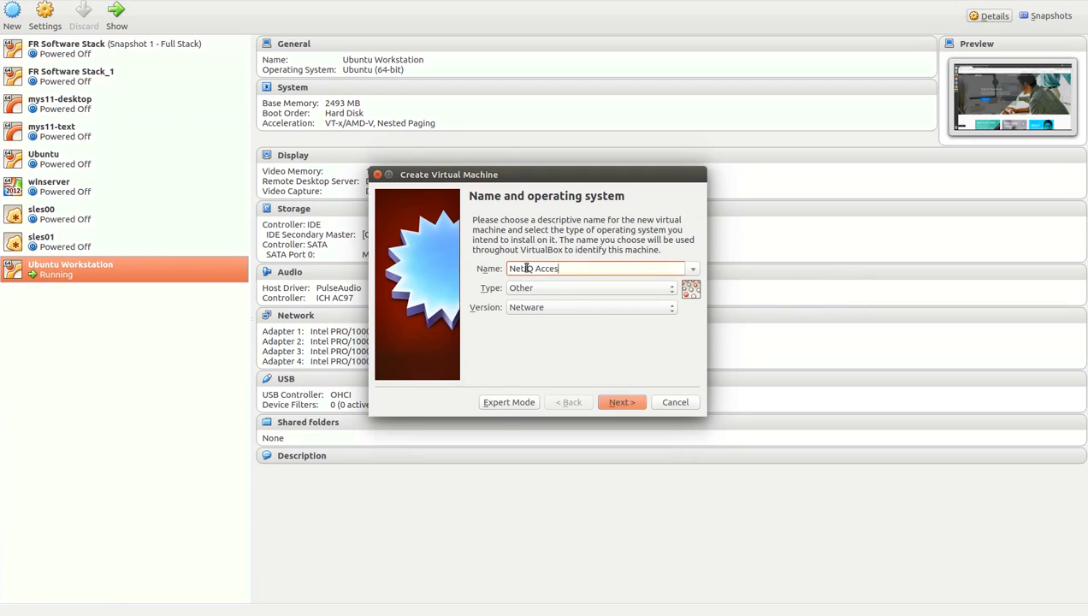
{"action": "type", "text": "s Manager 4"}
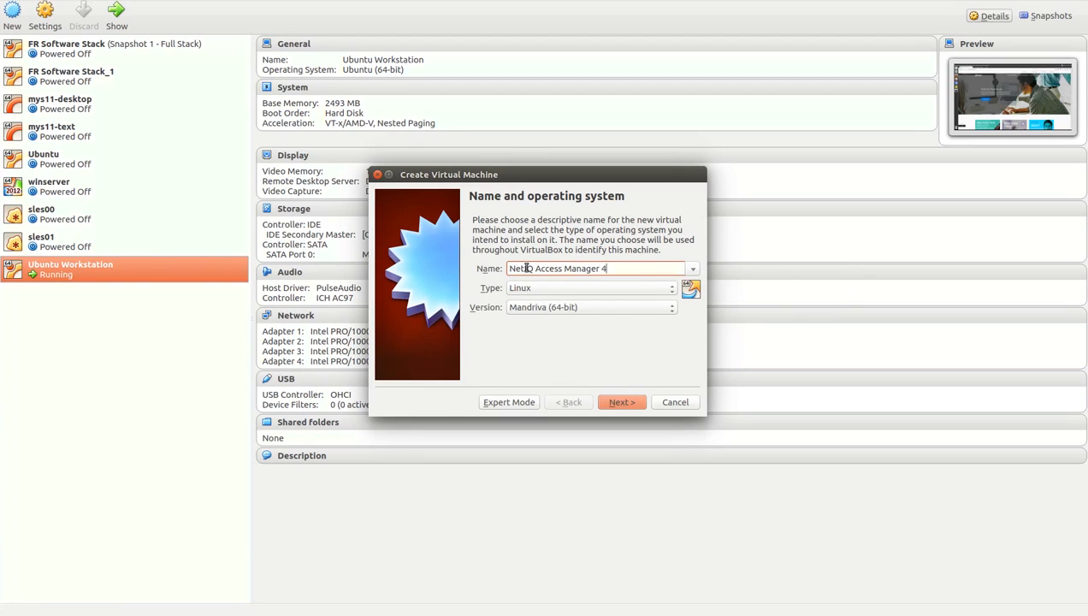
{"action": "type", "text": ".2 SP2"}
{"action": "left_click", "coordinate": [564, 307]}
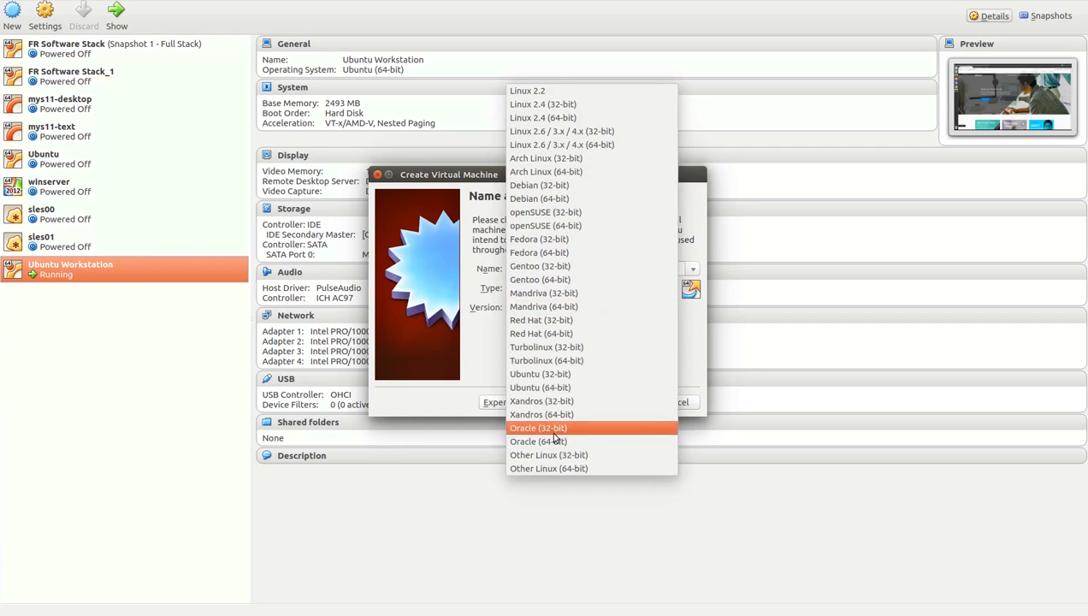
{"action": "left_click", "coordinate": [549, 467]}
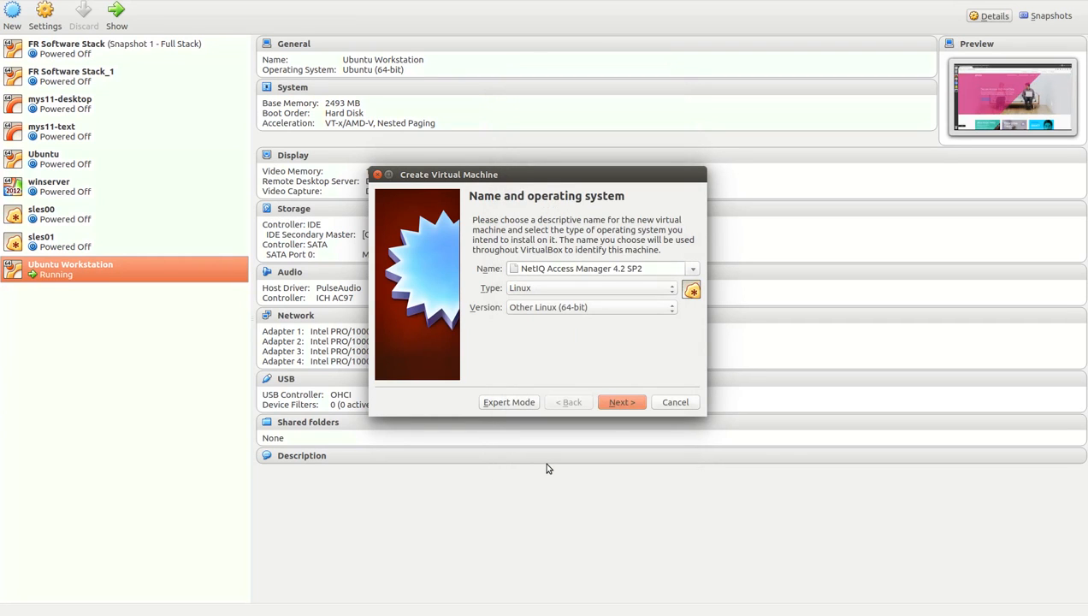
{"action": "left_click", "coordinate": [621, 403]}
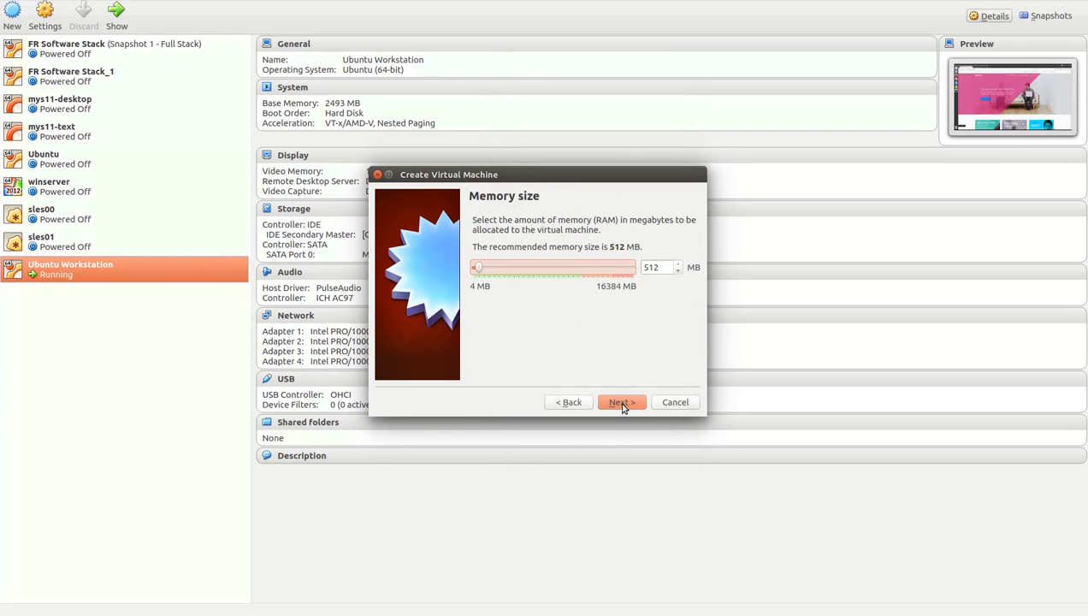
Give the VM 8192 MB RAM and a new 104.39 GB VDI disk, then create it.
{"action": "left_click_drag", "start_coordinate": [478, 269], "coordinate": [553, 269]}
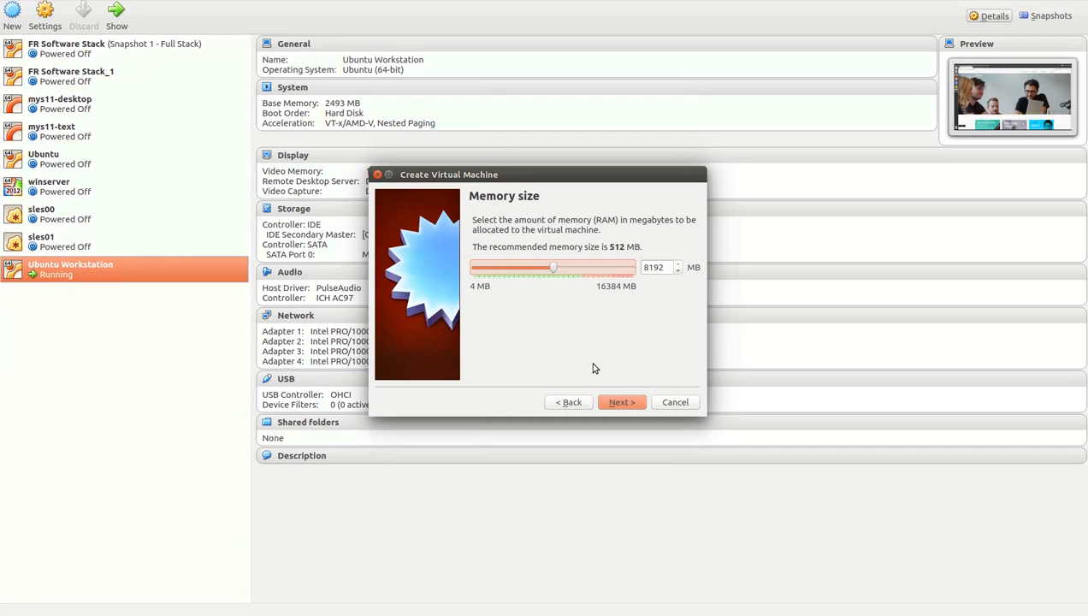
{"action": "left_click", "coordinate": [612, 407]}
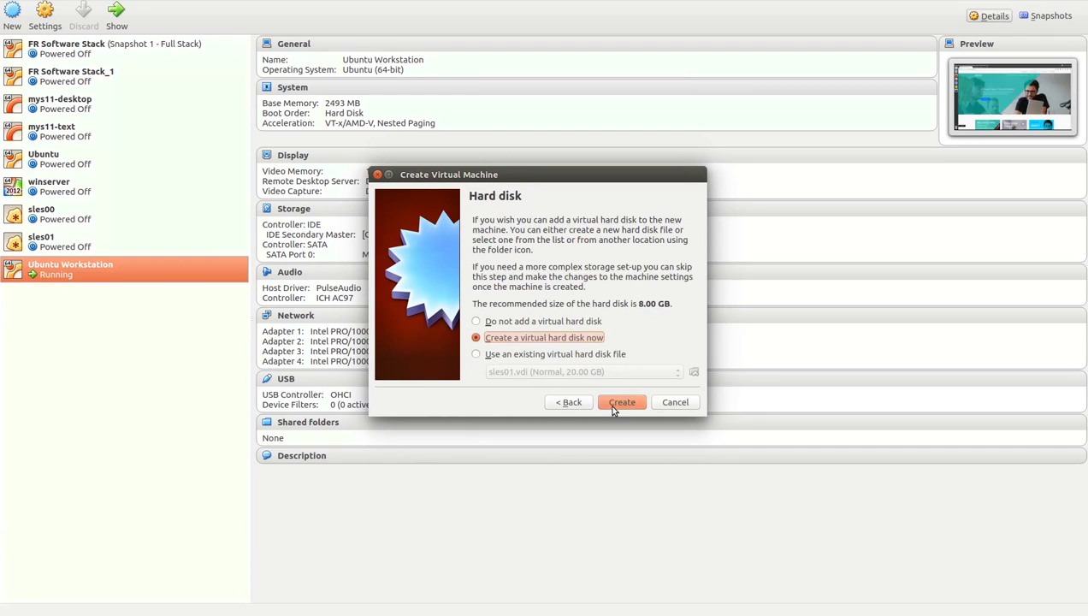
{"action": "left_click", "coordinate": [612, 408]}
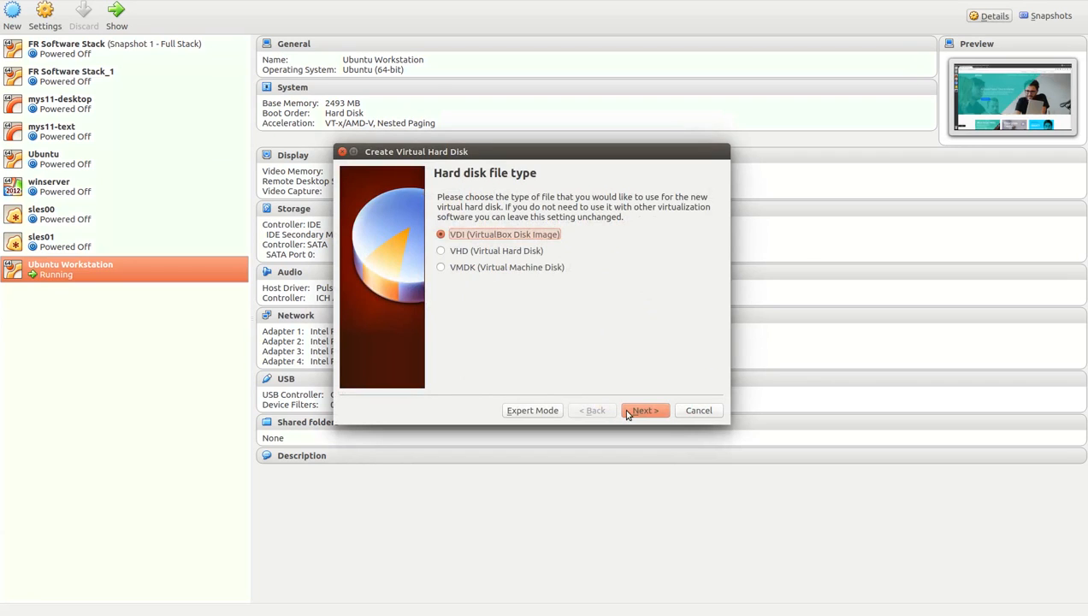
{"action": "left_click", "coordinate": [633, 413]}
{"action": "left_click", "coordinate": [634, 413]}
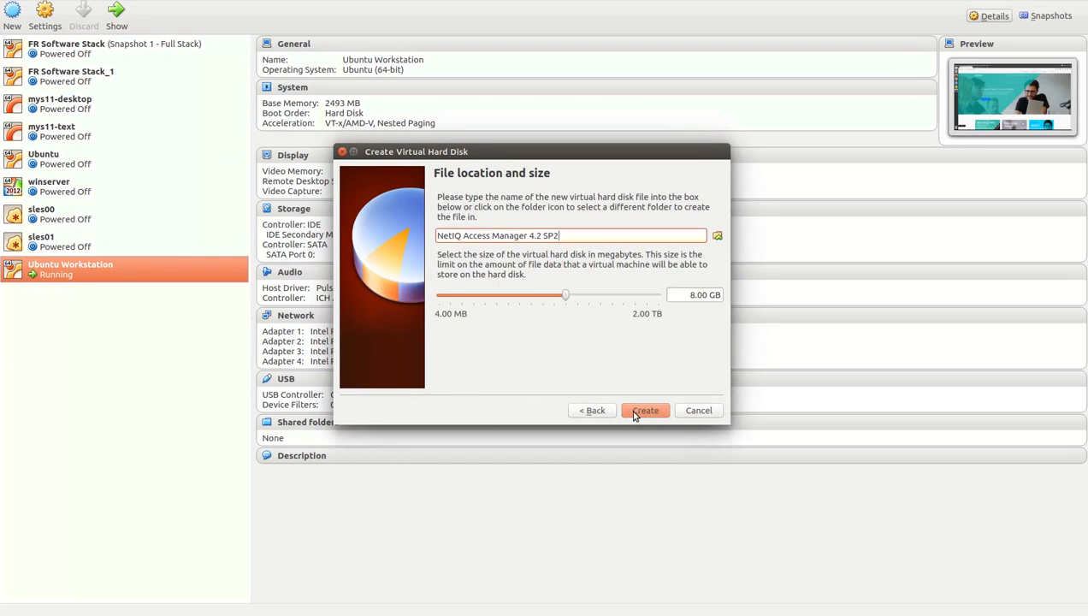
{"action": "left_click_drag", "start_coordinate": [566, 296], "coordinate": [605, 300]}
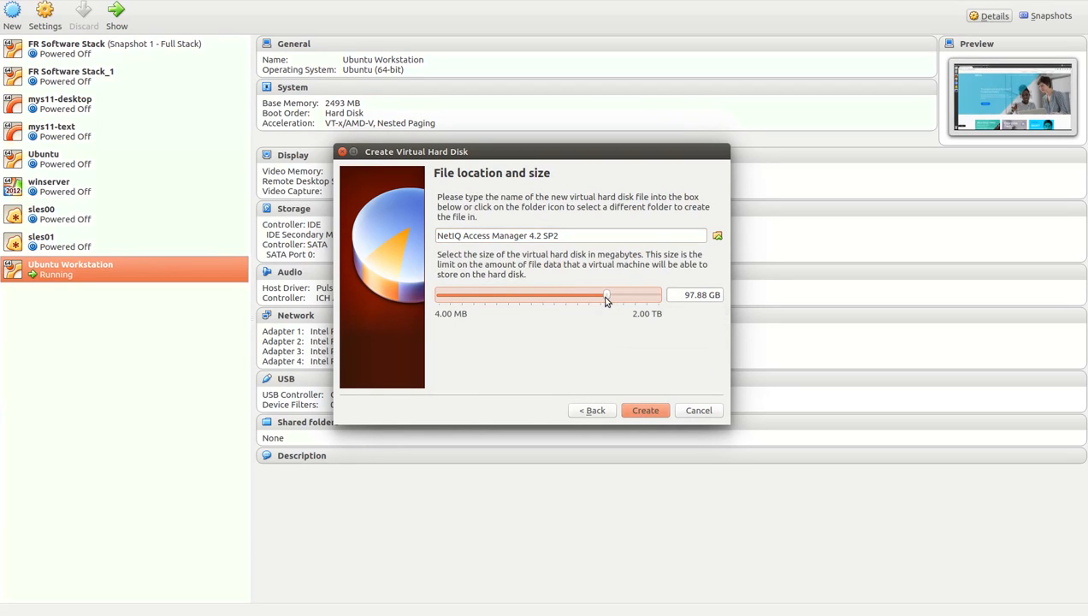
{"action": "left_click_drag", "start_coordinate": [607, 299], "coordinate": [608, 300]}
{"action": "left_click", "coordinate": [647, 411]}
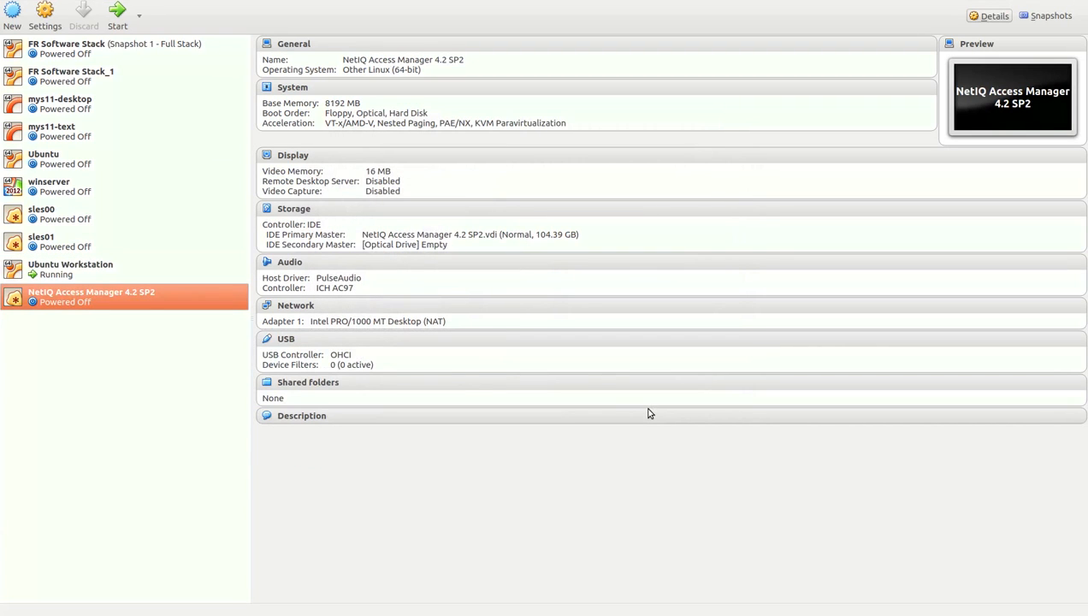
Set the NetIQ VM's boot order to Hard Disk then Optical, with Floppy disabled.
{"action": "left_click", "coordinate": [48, 25]}
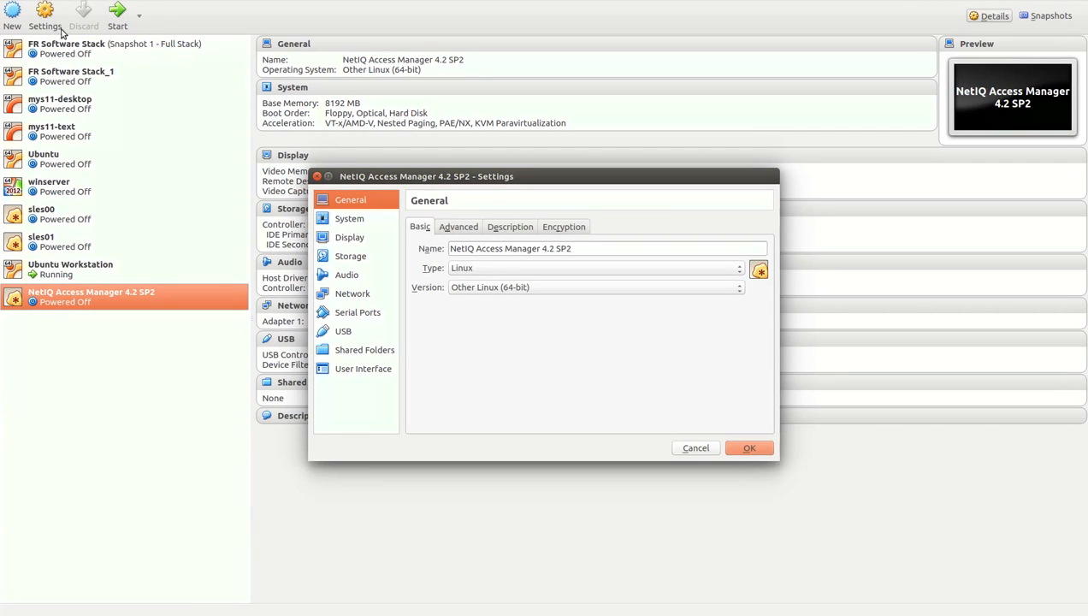
{"action": "left_click", "coordinate": [350, 219]}
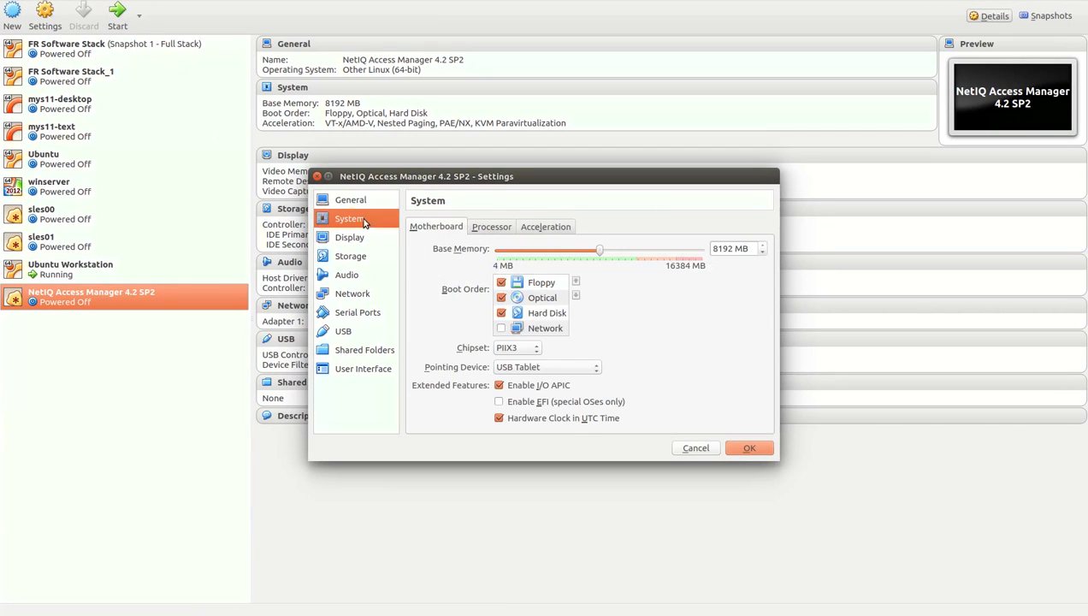
{"action": "left_click", "coordinate": [502, 299]}
{"action": "left_click", "coordinate": [501, 298]}
{"action": "left_click", "coordinate": [501, 283]}
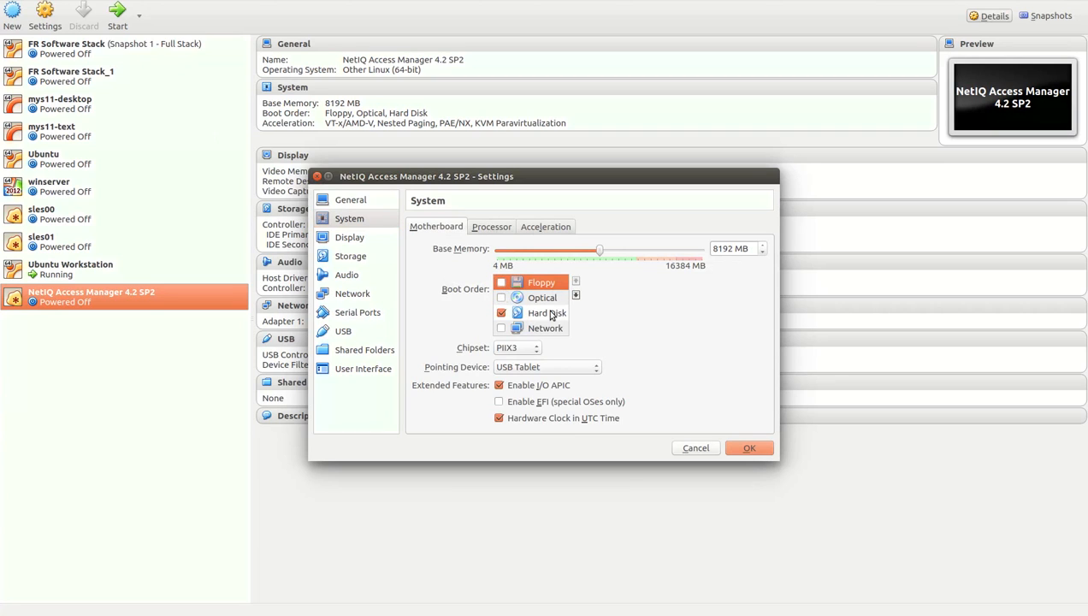
{"action": "left_click", "coordinate": [548, 312]}
{"action": "left_click", "coordinate": [575, 282]}
{"action": "left_click", "coordinate": [575, 283]}
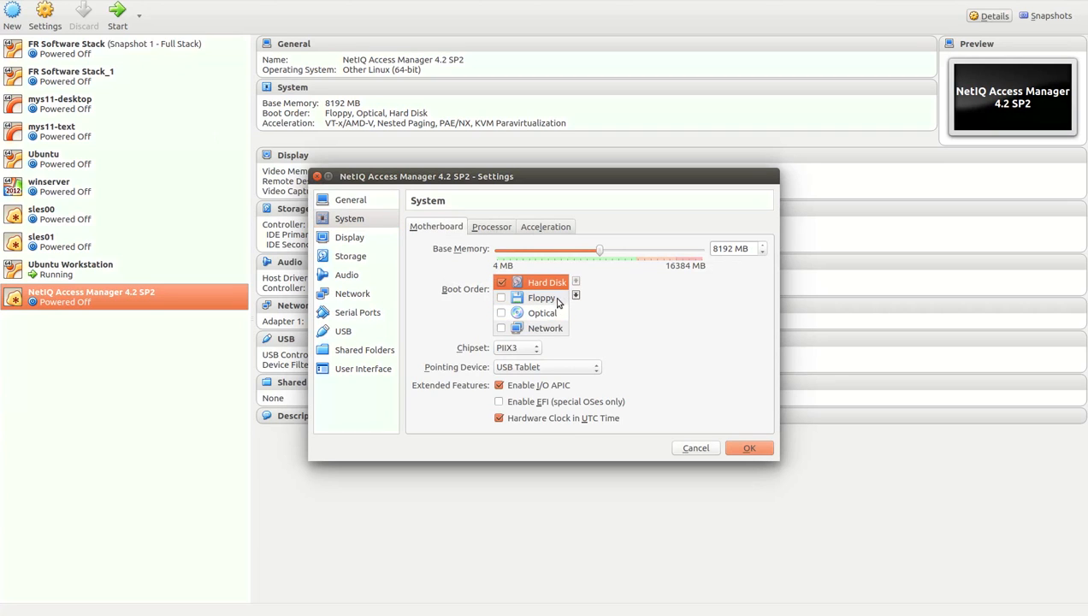
{"action": "left_click", "coordinate": [502, 313]}
{"action": "left_click", "coordinate": [549, 313]}
{"action": "left_click", "coordinate": [575, 282]}
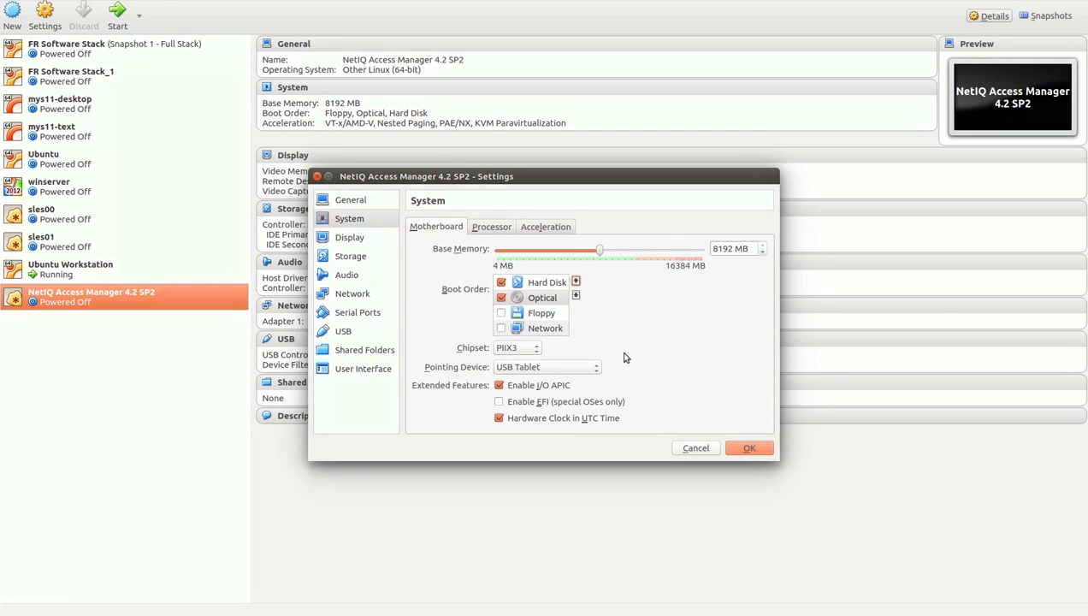
Attach network adapter 1 to the Internal Network 'intnet' and save the settings.
{"action": "left_click", "coordinate": [367, 299]}
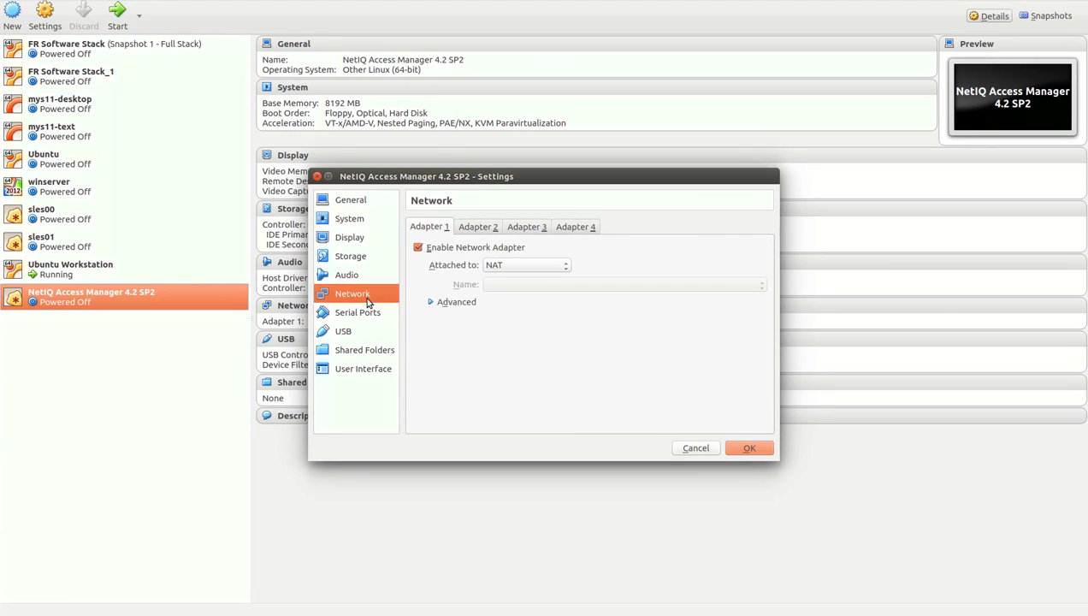
{"action": "left_click", "coordinate": [509, 263]}
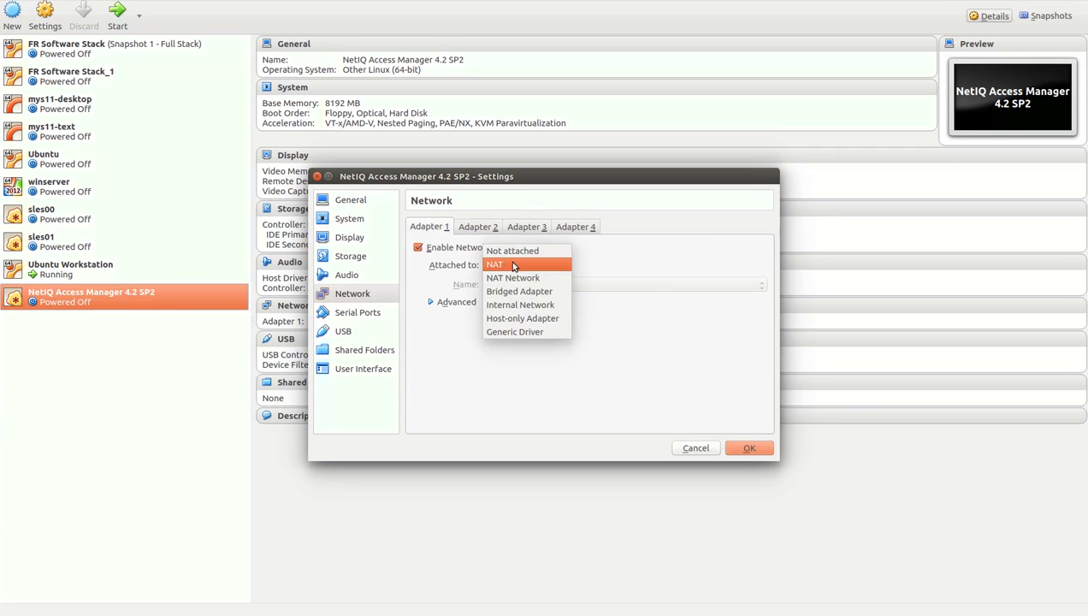
{"action": "left_click", "coordinate": [513, 306]}
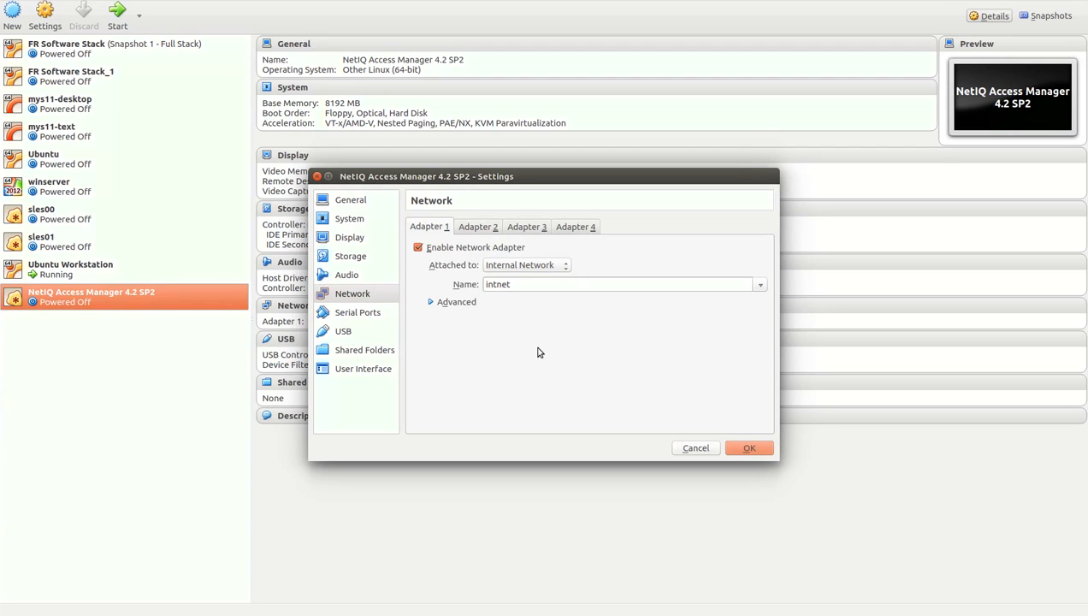
{"action": "left_click", "coordinate": [750, 450]}
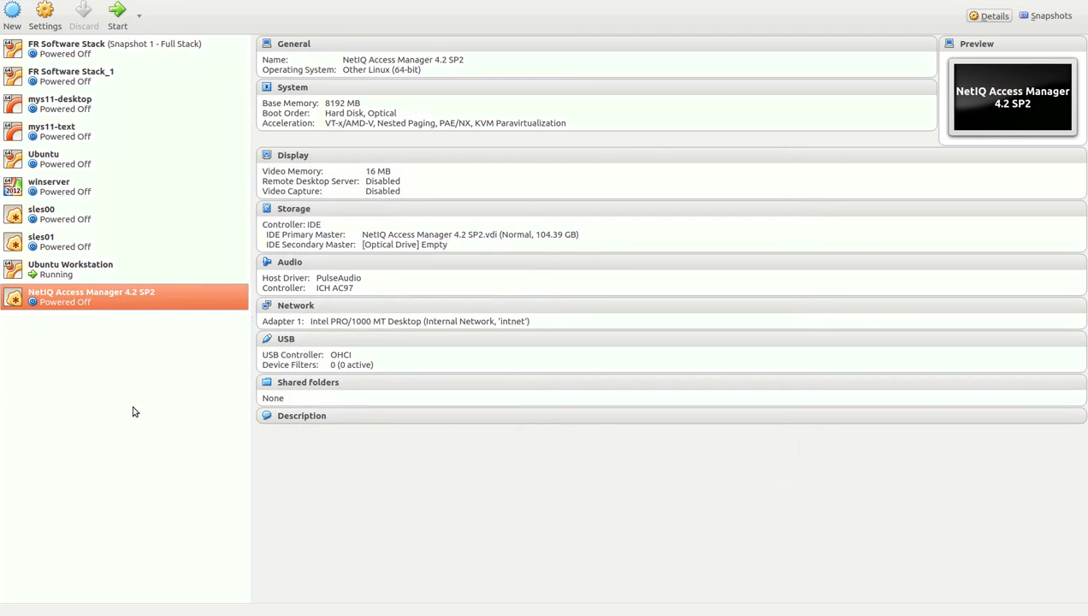
Boot the VM with AM_42_SP2_AccessManagerAppliance.iso chosen as the startup disk.
{"action": "left_click", "coordinate": [117, 11]}
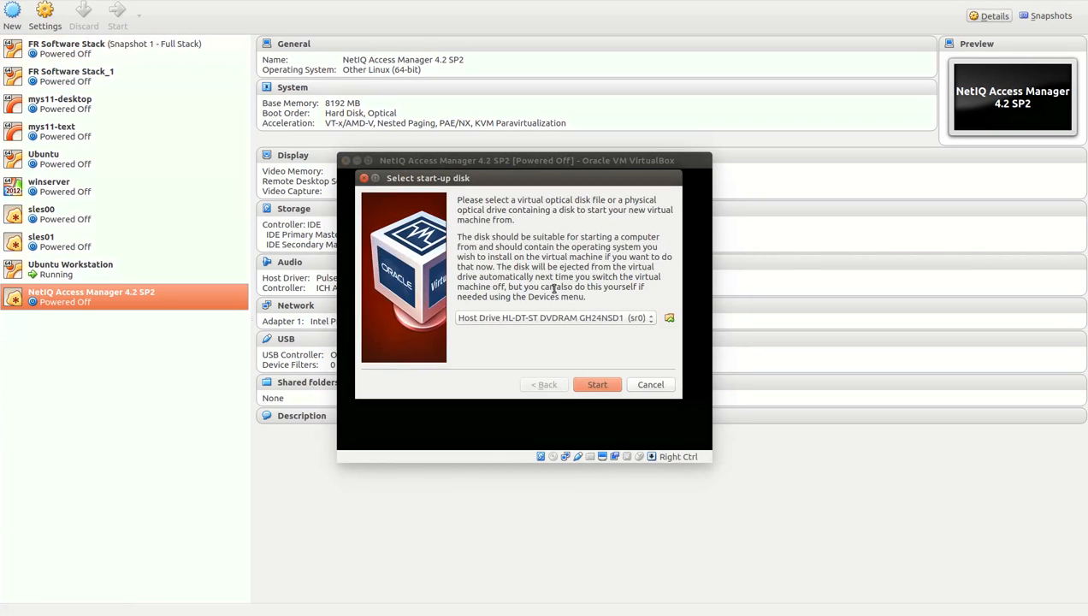
{"action": "left_click", "coordinate": [670, 319]}
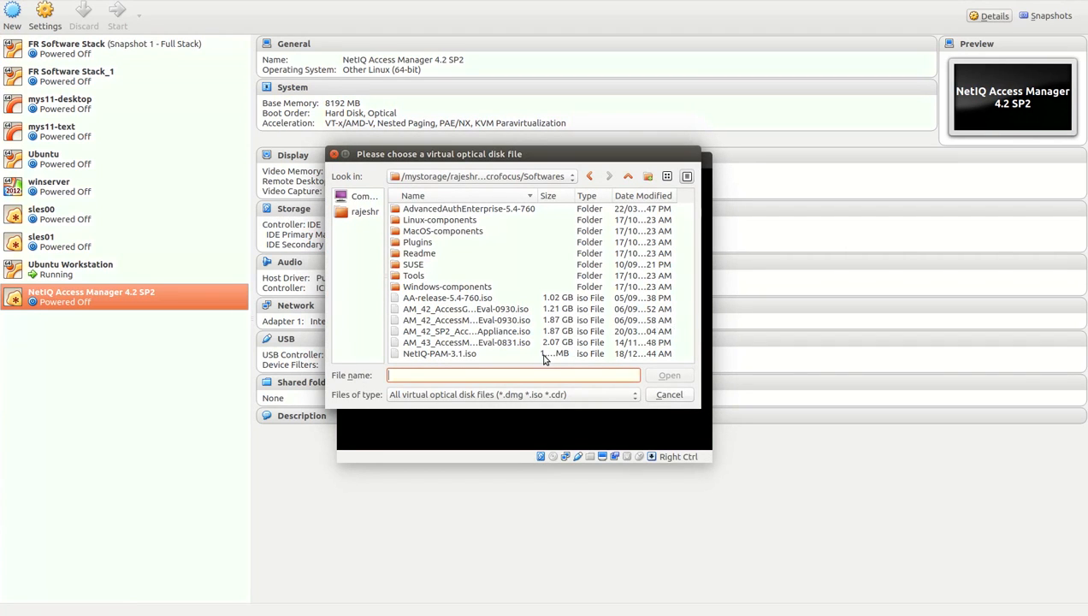
{"action": "left_click", "coordinate": [480, 343]}
{"action": "left_click", "coordinate": [481, 333]}
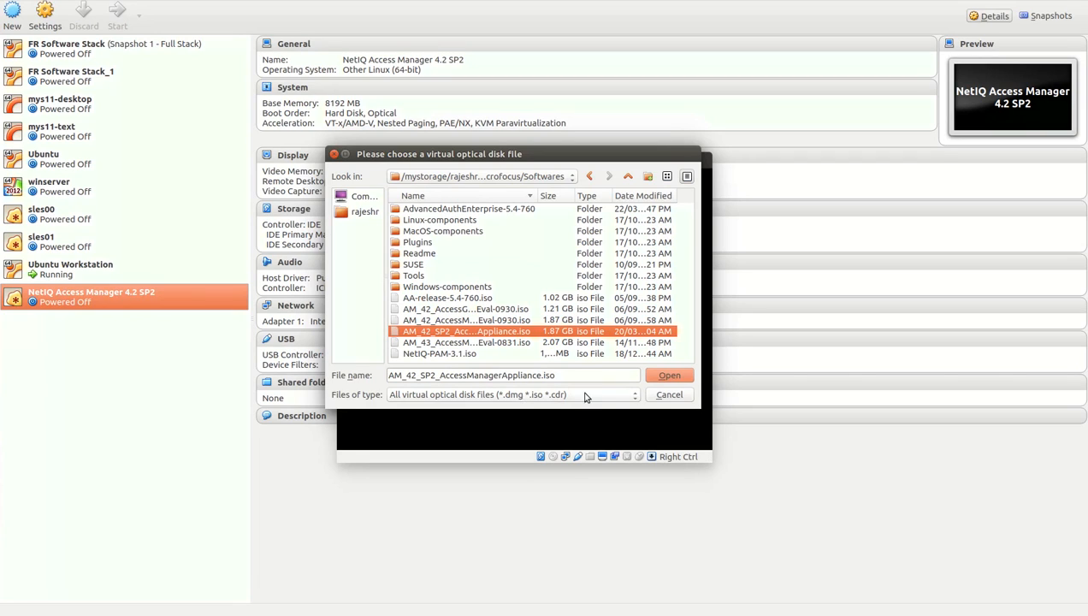
{"action": "left_click", "coordinate": [669, 376]}
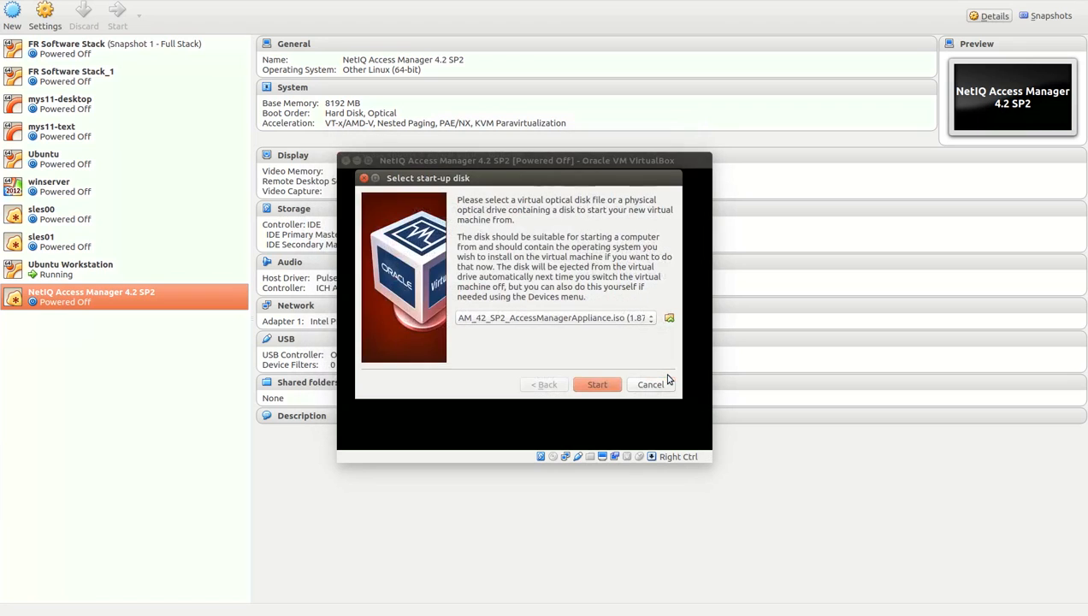
{"action": "left_click", "coordinate": [597, 385]}
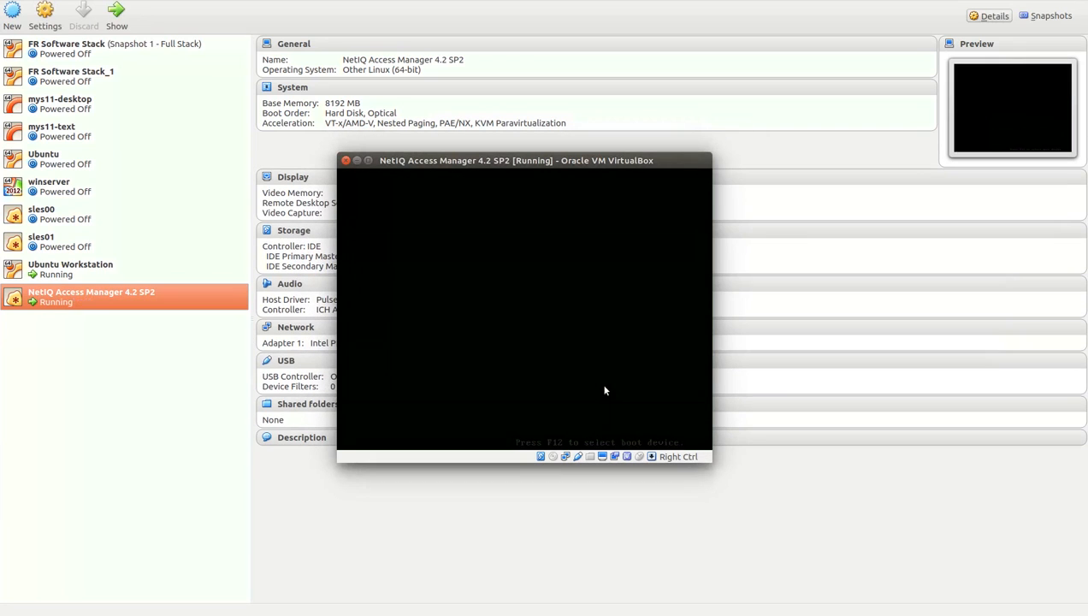
Maximize the VM window and choose Install Appliance from the boot menu.
{"action": "double_click", "coordinate": [381, 166]}
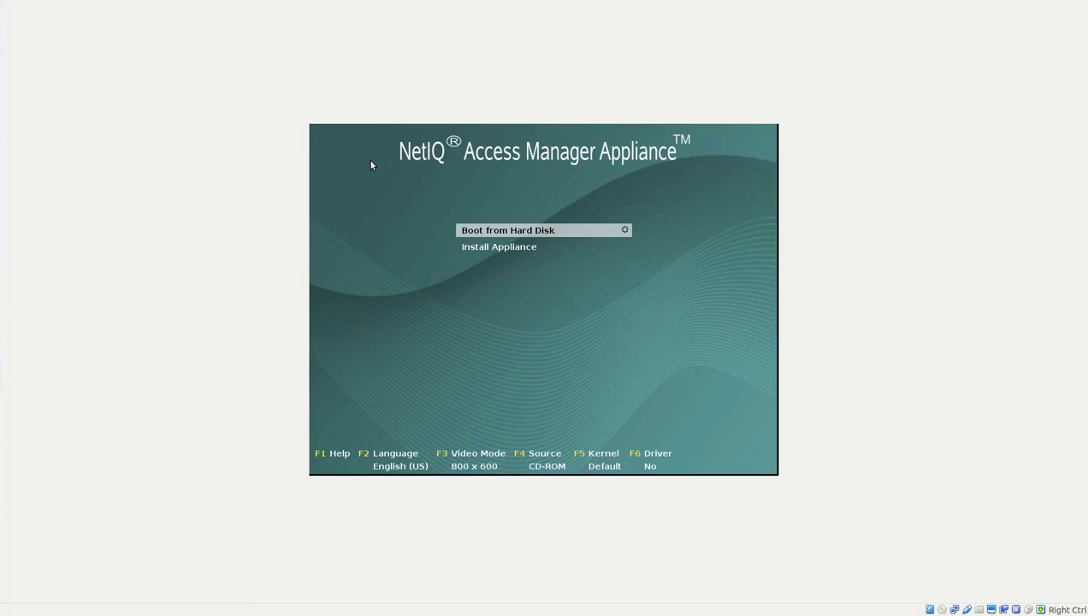
{"action": "key", "text": "Down"}
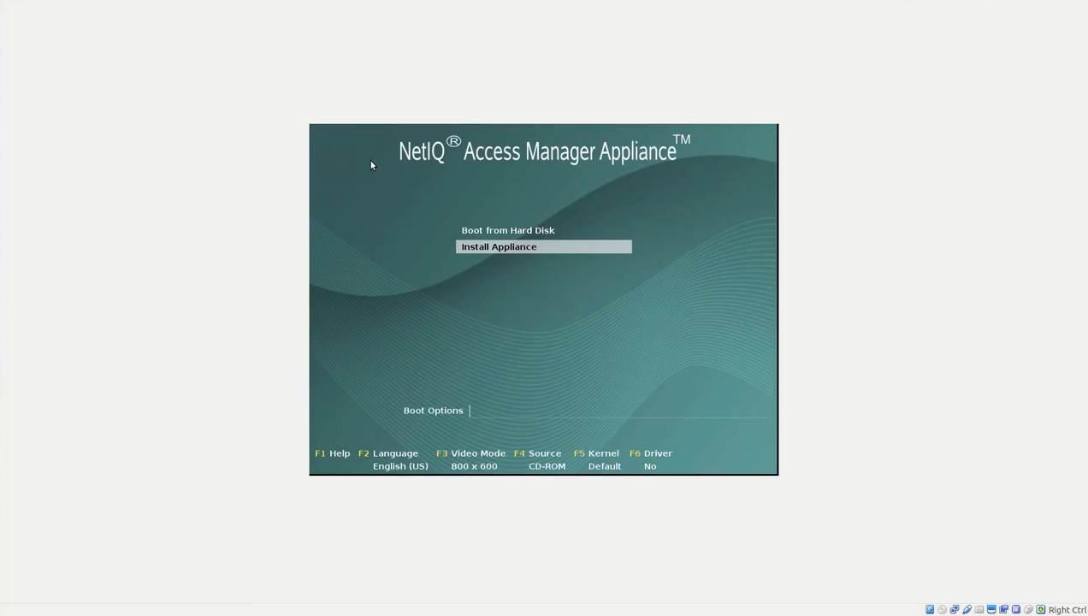
{"action": "key", "text": "Return"}
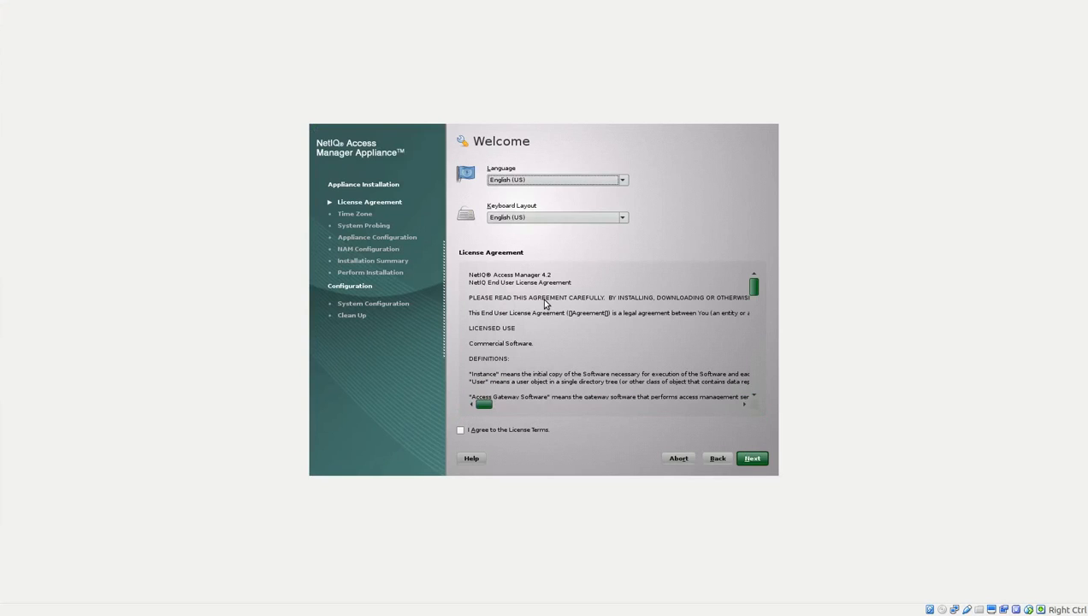
Accept the licence agreement and continue past the Welcome page.
{"action": "left_click", "coordinate": [459, 429]}
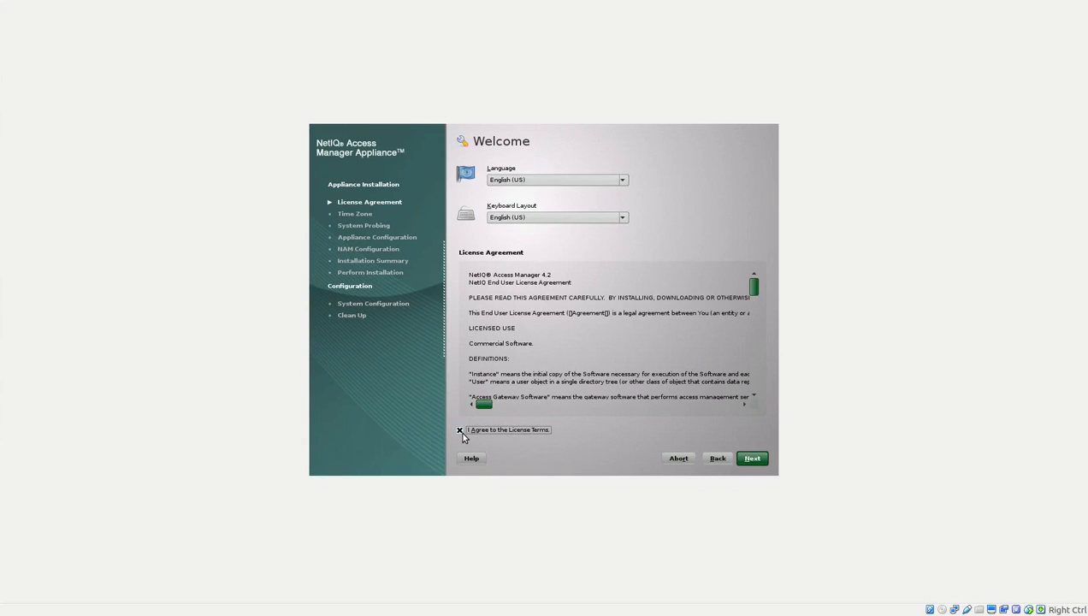
{"action": "key", "text": "Tab"}
{"action": "key", "text": "Tab"}
{"action": "key", "text": "Tab"}
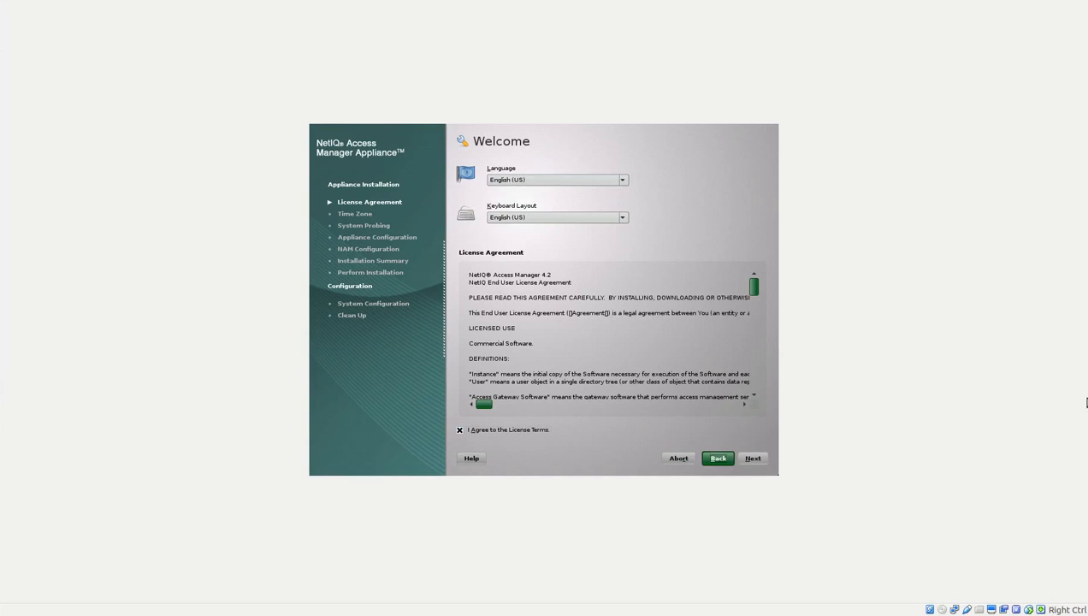
{"action": "key", "text": "Tab"}
{"action": "key", "text": "Return"}
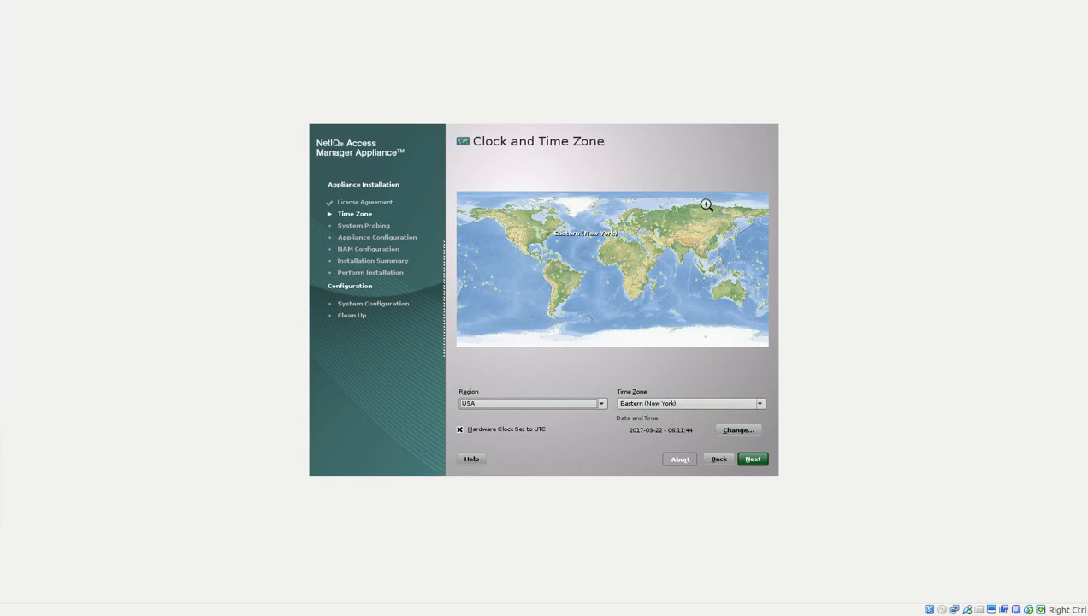
Set the time zone to Asia/Kolkata using the map and continue.
{"action": "left_click", "coordinate": [680, 256]}
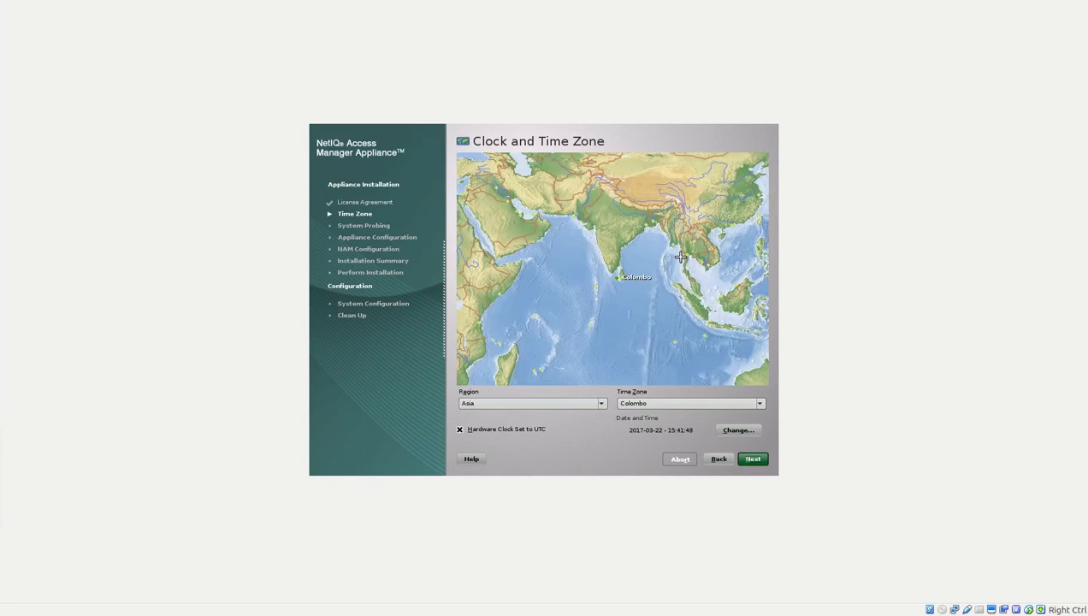
{"action": "left_click", "coordinate": [652, 221]}
{"action": "left_click", "coordinate": [637, 221]}
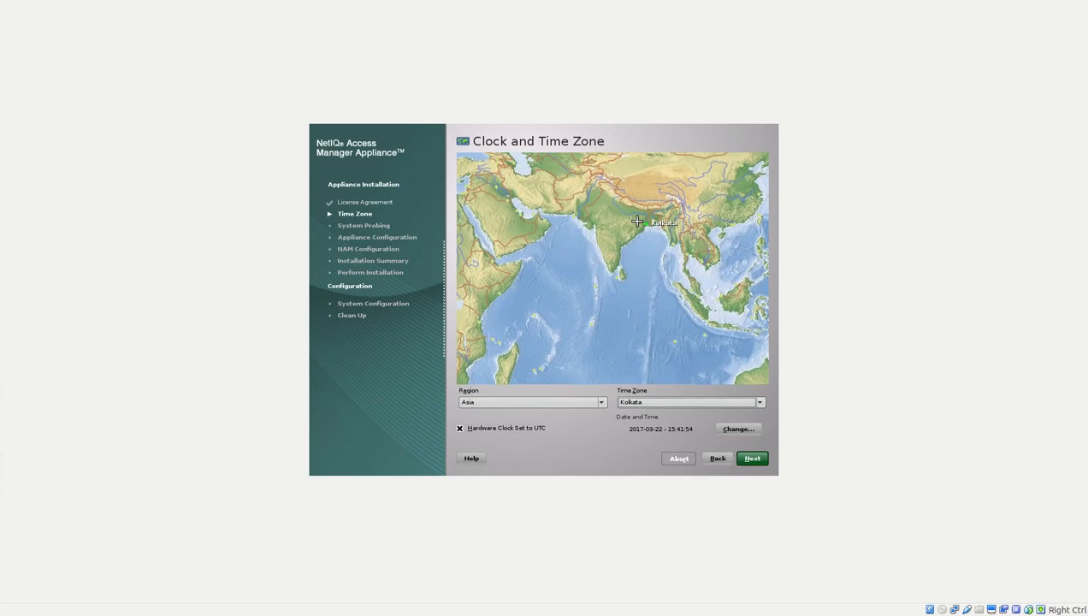
{"action": "key", "text": "alt+n"}
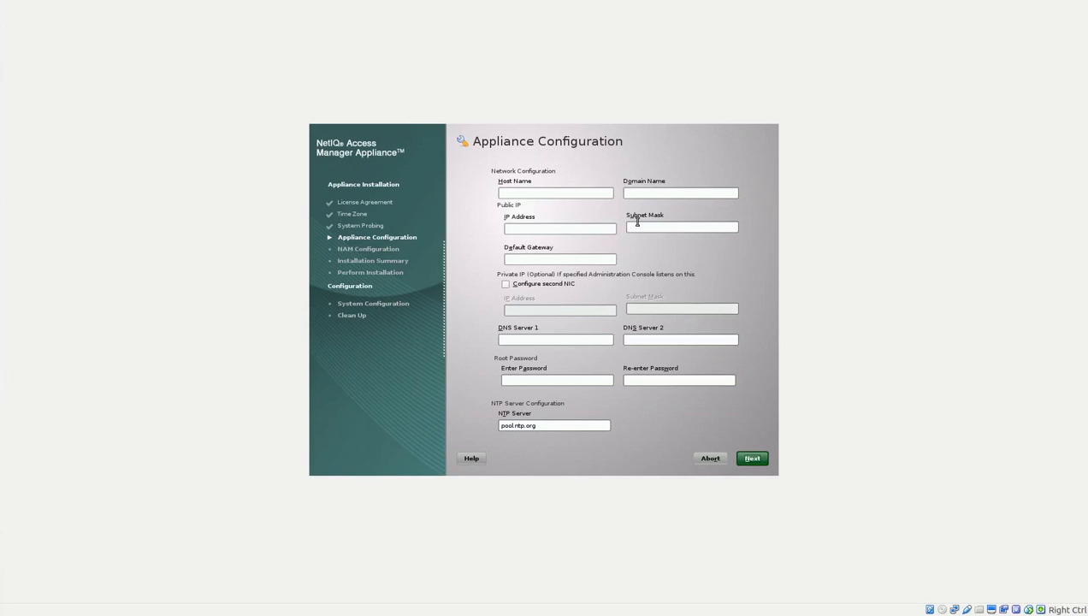
Enter host nam, domain mydomain.com, IP 192.168.0.101, mask 255.255.255.0, gateway 192.168.0.1, DNS 0.0.0.0.
{"action": "left_click", "coordinate": [519, 190]}
{"action": "type", "text": "nam"}
{"action": "key", "text": "Tab"}
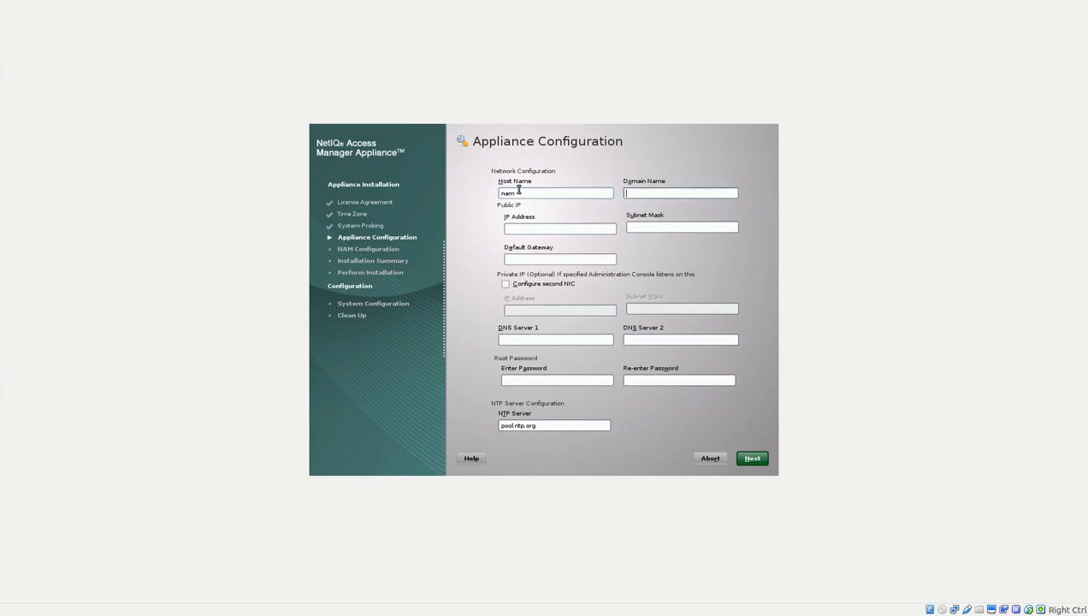
{"action": "type", "text": "mydomain.com"}
{"action": "key", "text": "Tab"}
{"action": "type", "text": "192"}
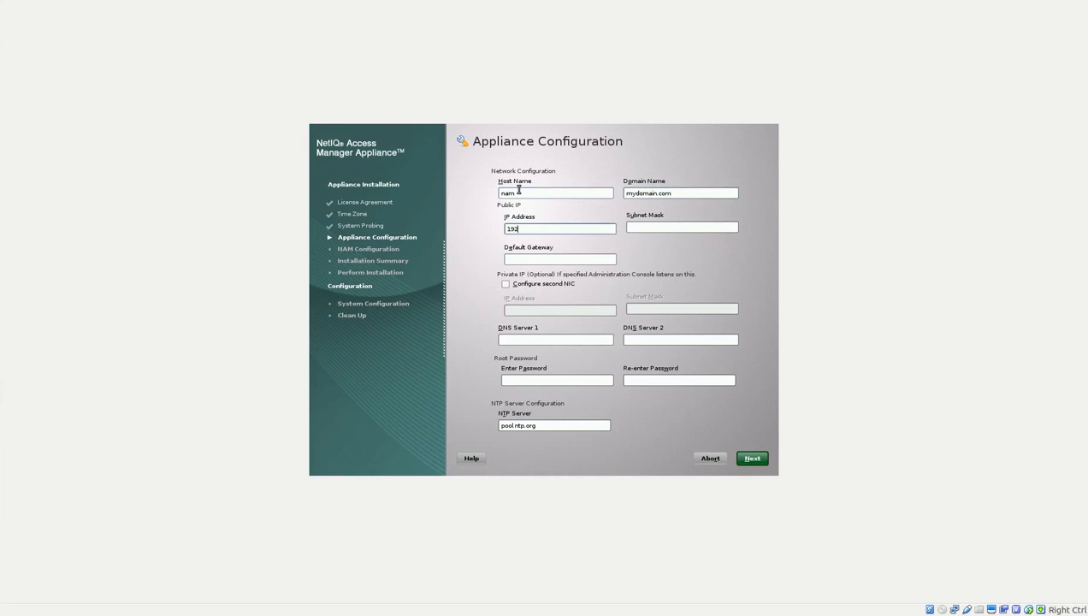
{"action": "type", "text": ".168.0.101"}
{"action": "key", "text": "Tab"}
{"action": "type", "text": "2"}
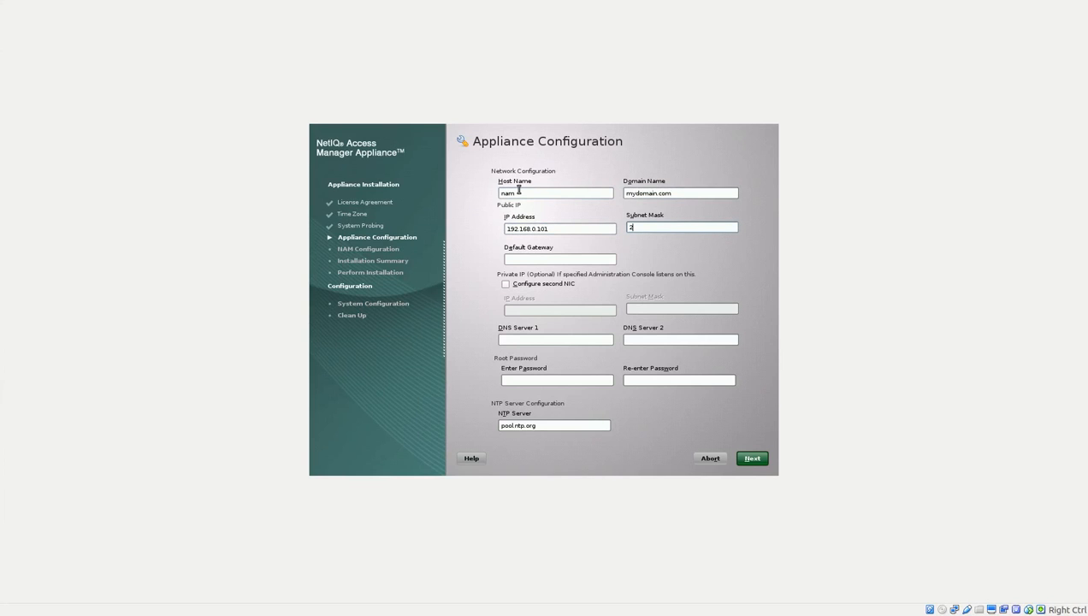
{"action": "type", "text": "55.255.255.0"}
{"action": "key", "text": "Tab"}
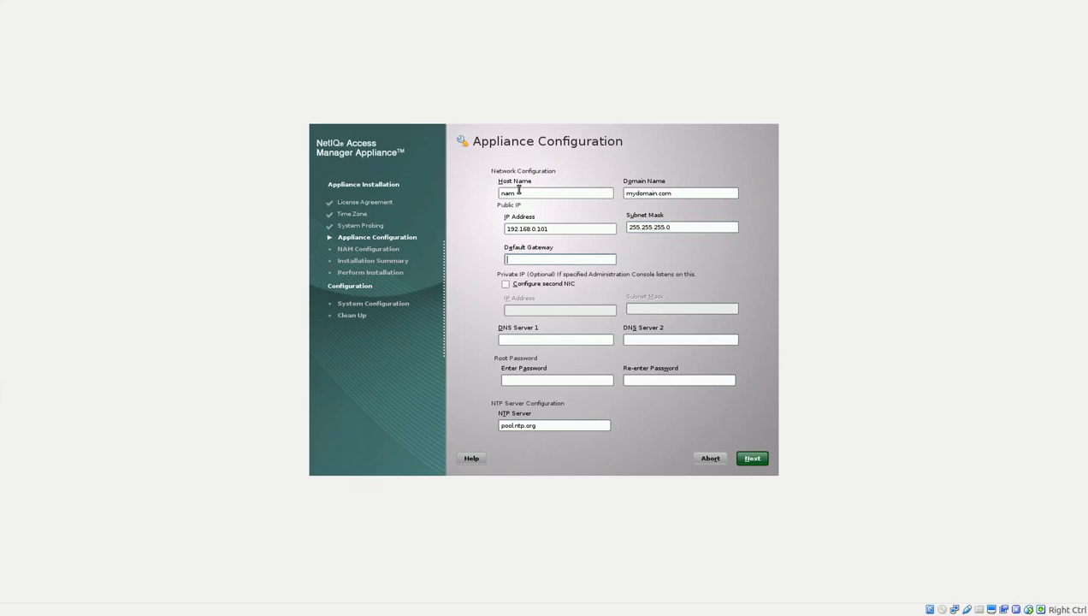
{"action": "type", "text": "192.1"}
{"action": "type", "text": "8.0.1"}
{"action": "key", "text": "Tab"}
{"action": "key", "text": "Tab"}
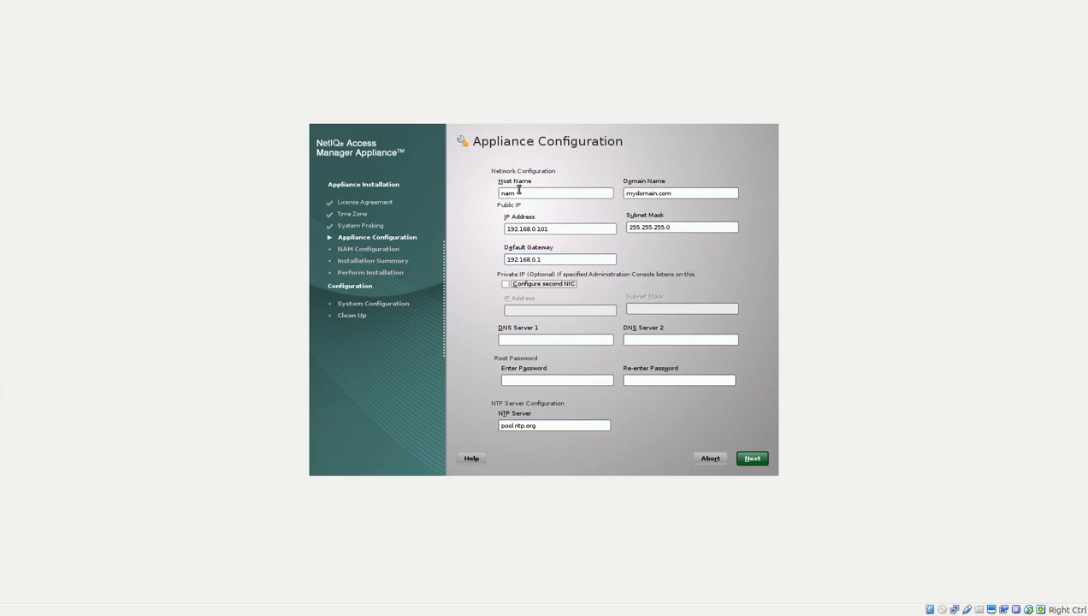
{"action": "type", "text": "0.0.0.0"}
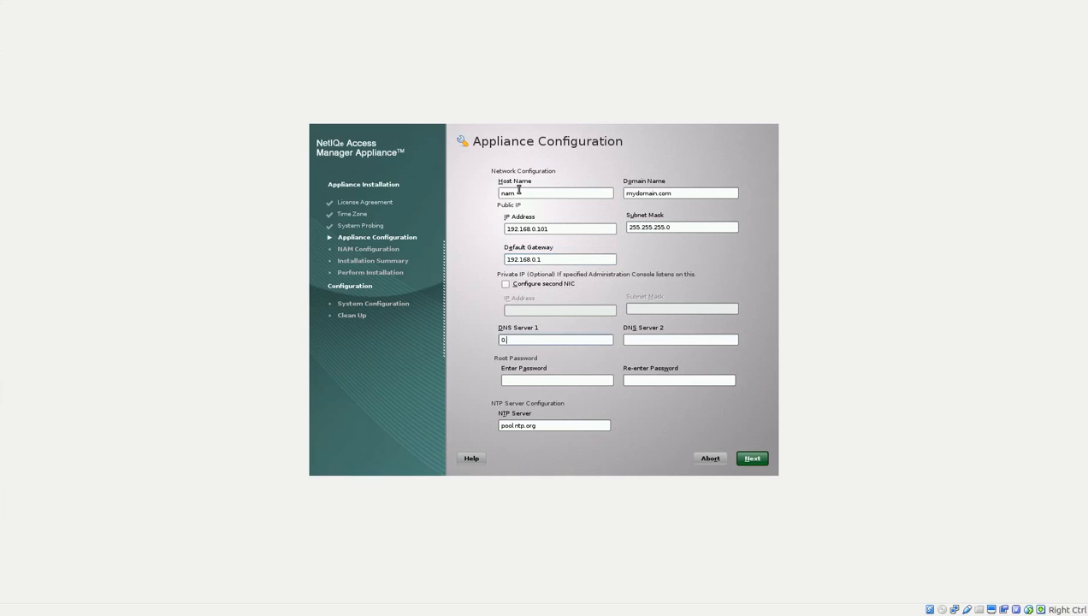
Set and confirm the root password, then submit the network configuration.
{"action": "key", "text": "Tab"}
{"action": "key", "text": "Tab"}
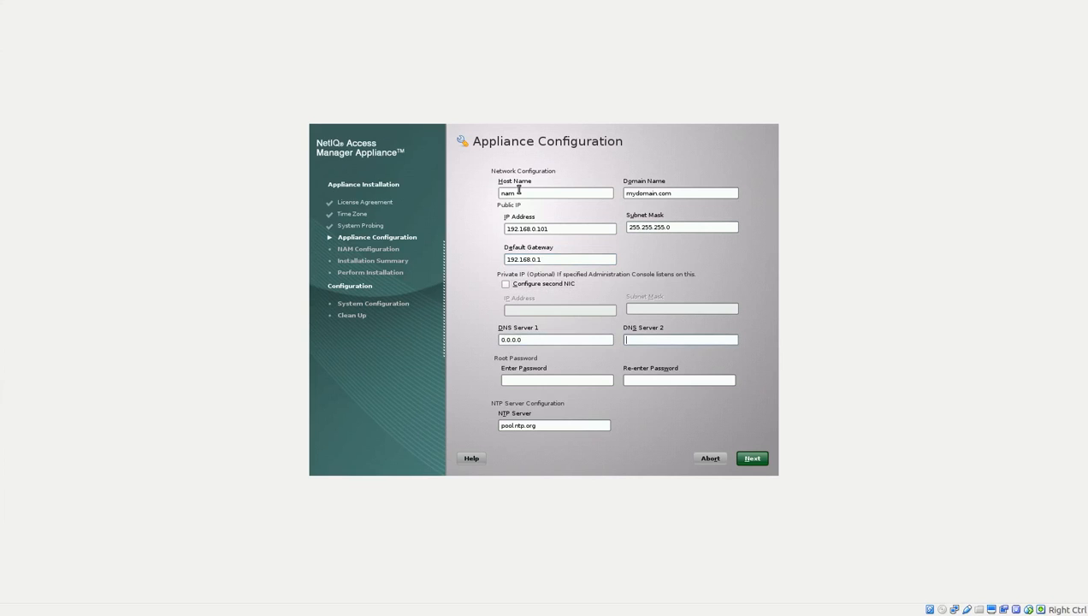
{"action": "type", "text": "********"}
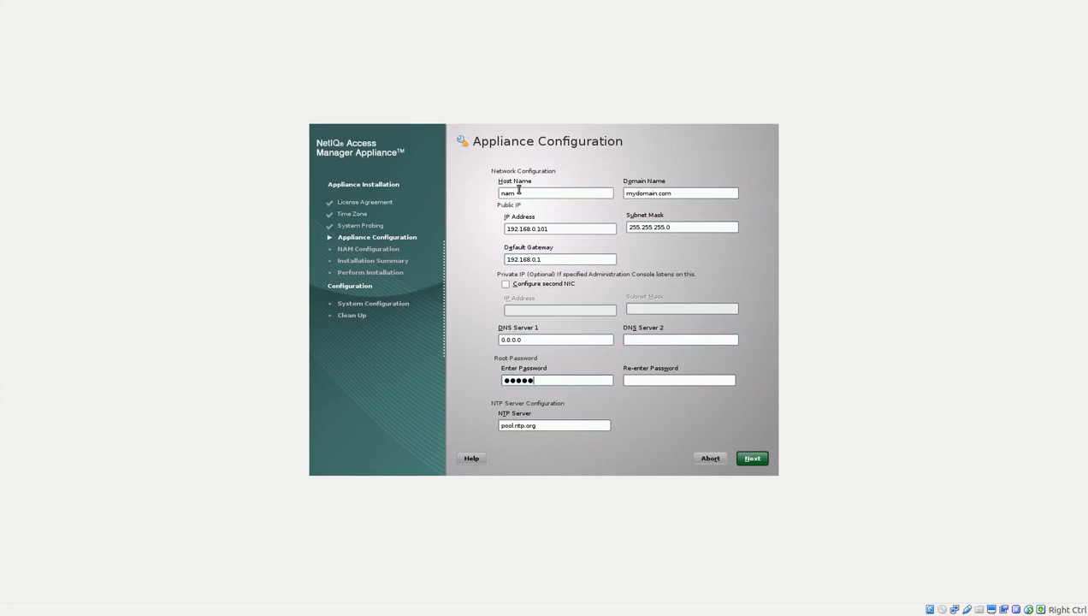
{"action": "key", "text": "Tab"}
{"action": "type", "text": "********"}
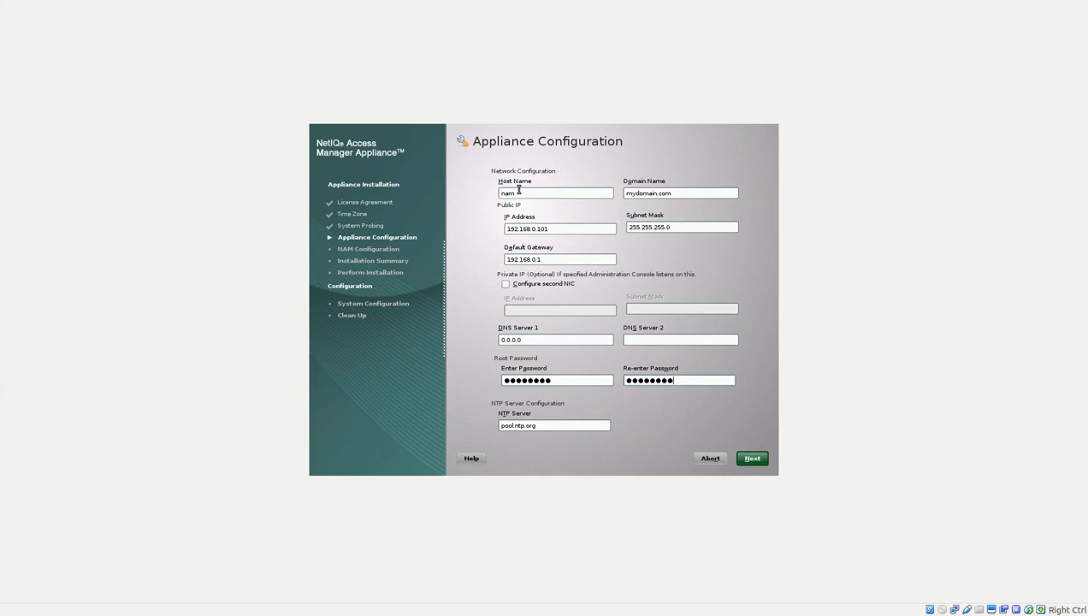
{"action": "key", "text": "Tab"}
{"action": "key", "text": "Tab"}
{"action": "key", "text": "Tab"}
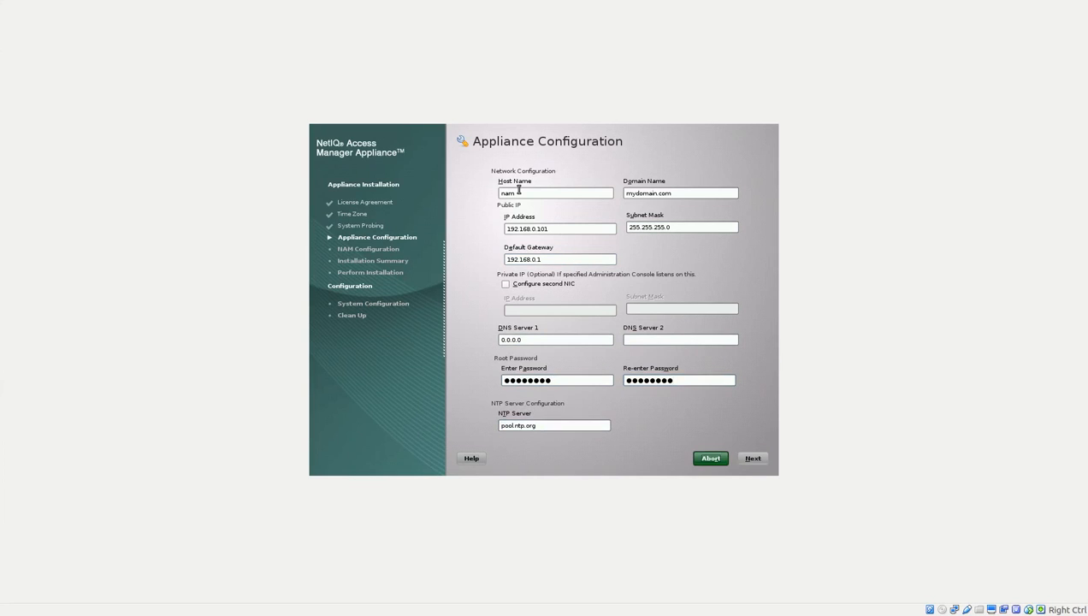
{"action": "key", "text": "Tab"}
{"action": "key", "text": "Return"}
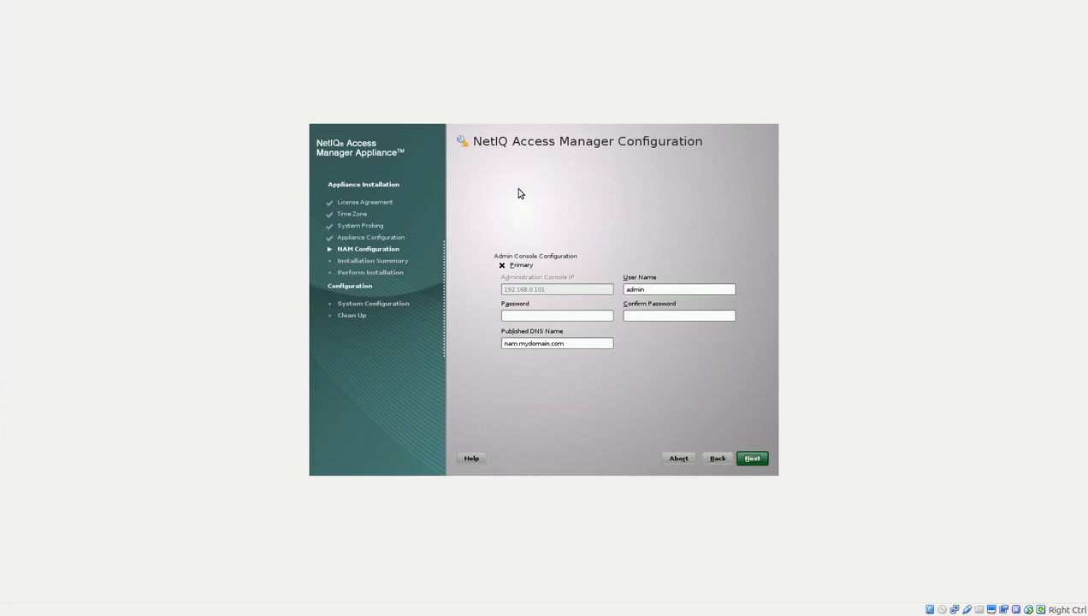
Enter and confirm the admin console password, then agree to install on /dev/sda.
{"action": "left_click", "coordinate": [549, 316]}
{"action": "type", "text": "********"}
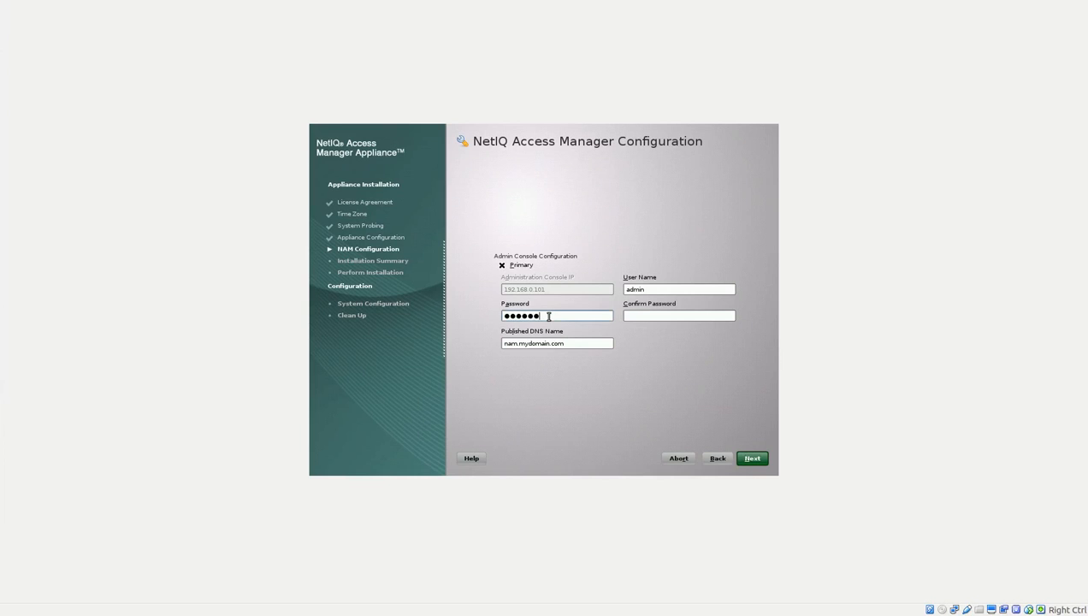
{"action": "key", "text": "Tab"}
{"action": "type", "text": "********"}
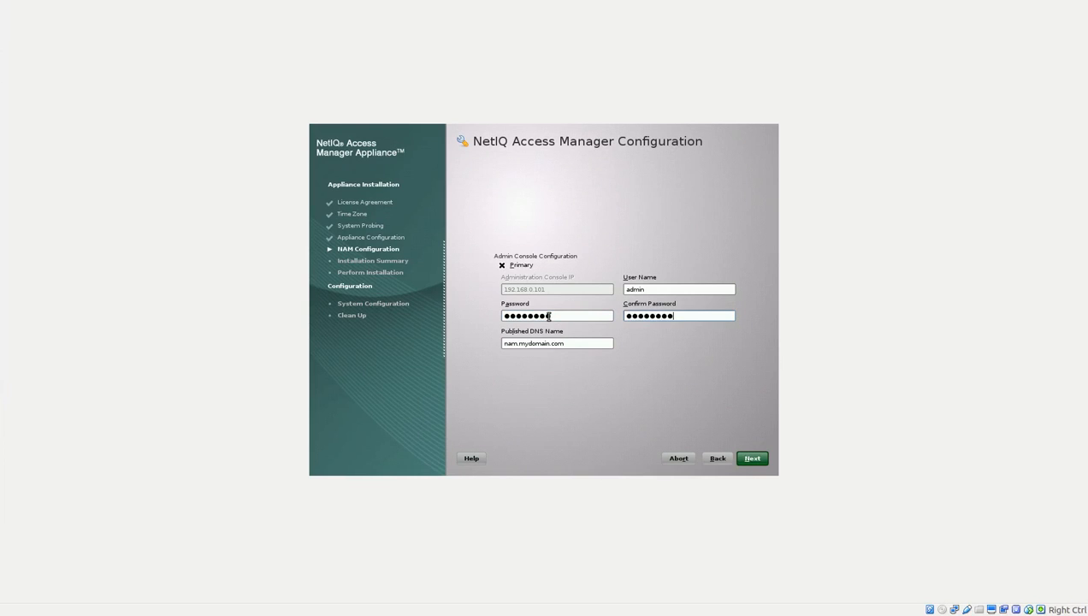
{"action": "key", "text": "Tab"}
{"action": "key", "text": "Tab"}
{"action": "key", "text": "Tab"}
{"action": "key", "text": "Tab"}
{"action": "key", "text": "Tab"}
{"action": "key", "text": "Return"}
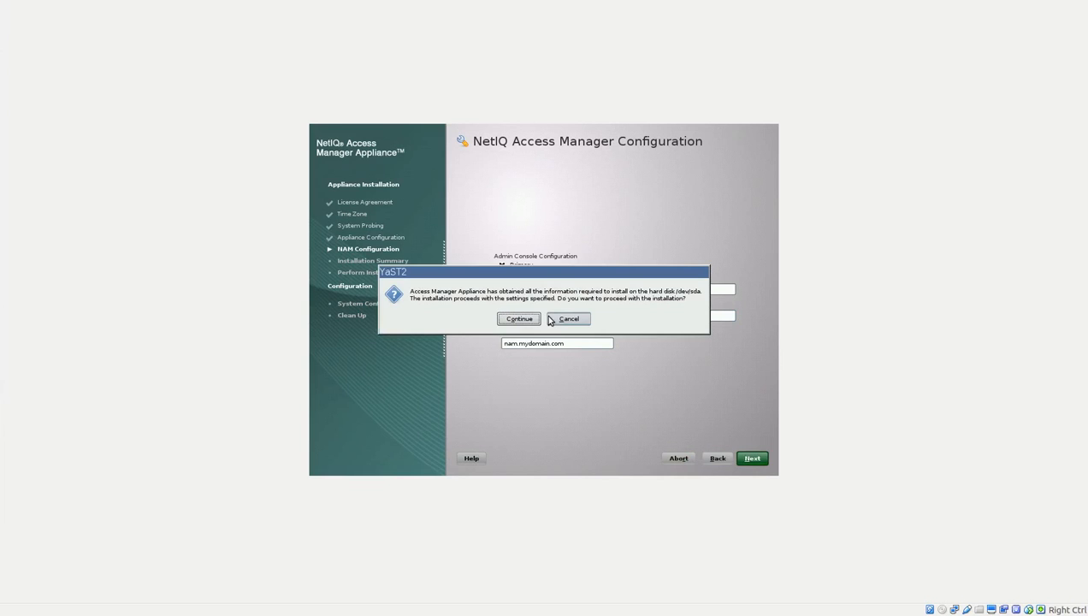
{"action": "key", "text": "Return"}
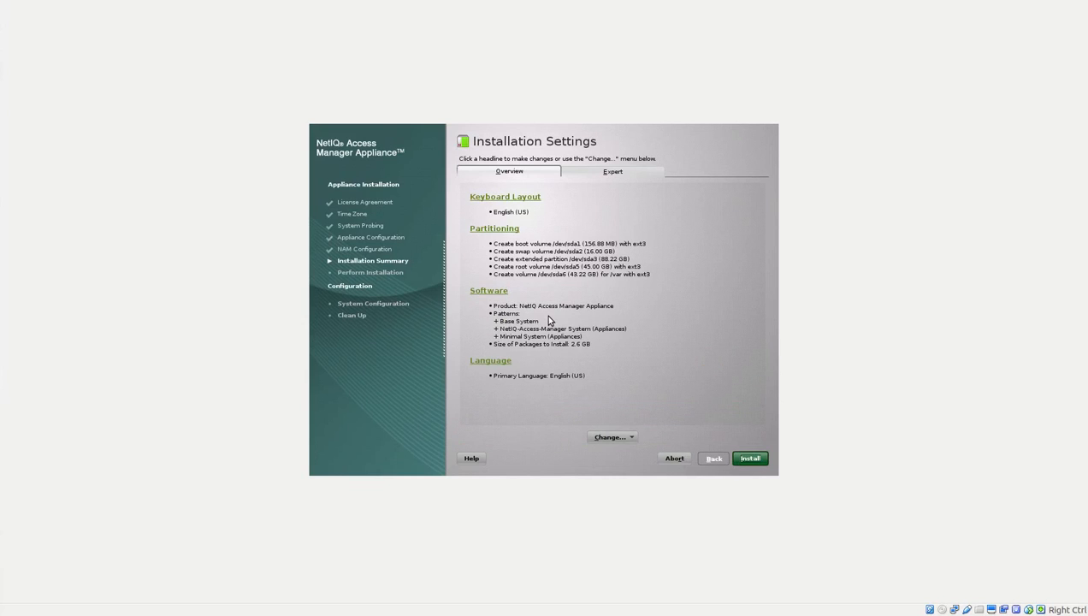
Choose Install on the Installation Settings summary and confirm the installation.
{"action": "key", "text": "Return"}
{"action": "key", "text": "Tab"}
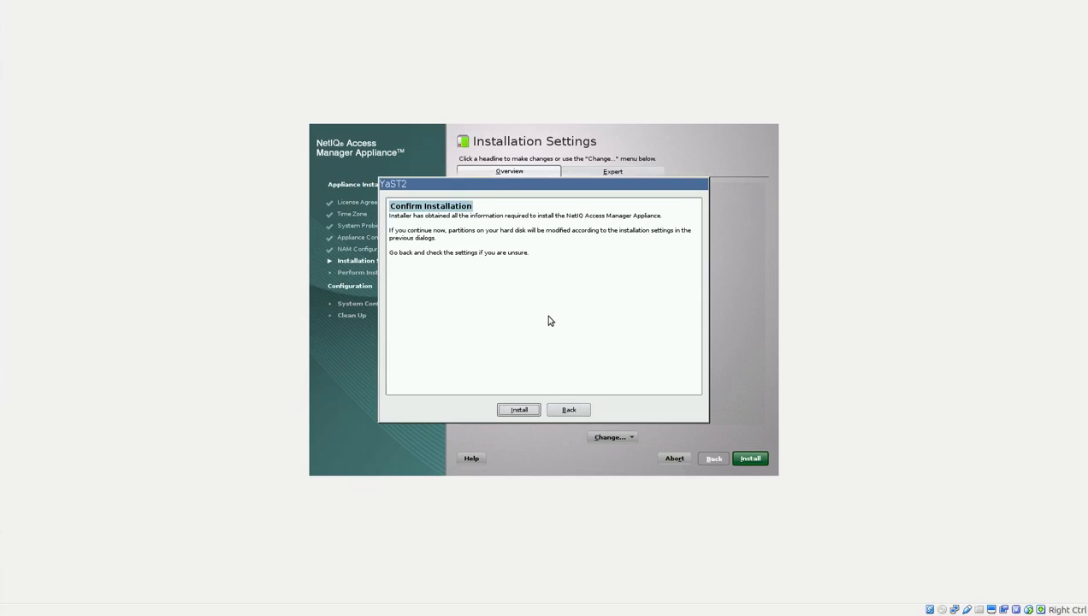
{"action": "key", "text": "Return"}
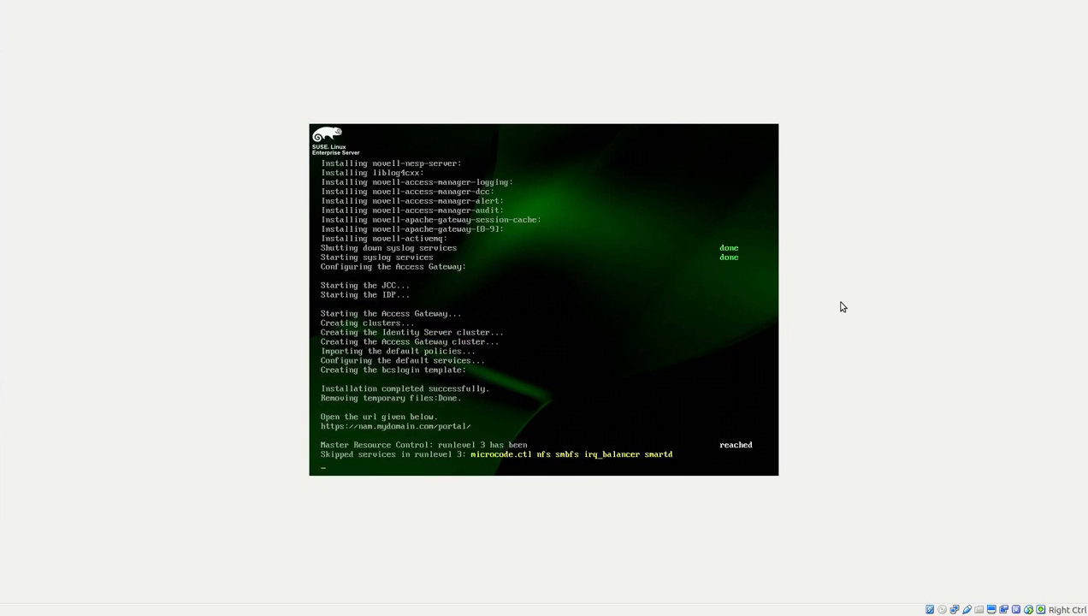
Log in to the nam appliance console as root with its password.
{"action": "type", "text": "root"}
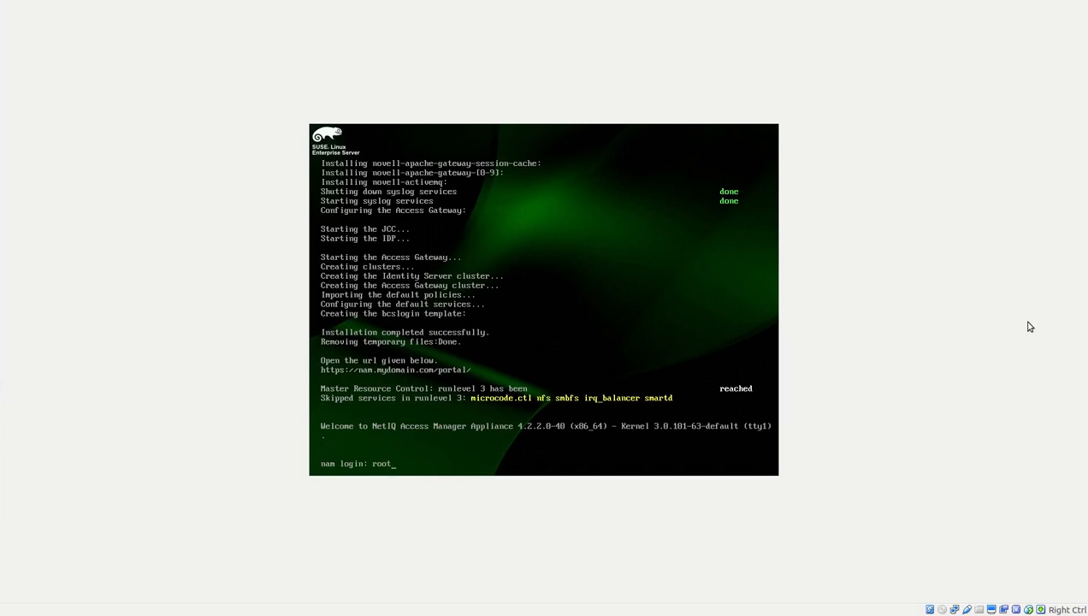
{"action": "key", "text": "Return"}
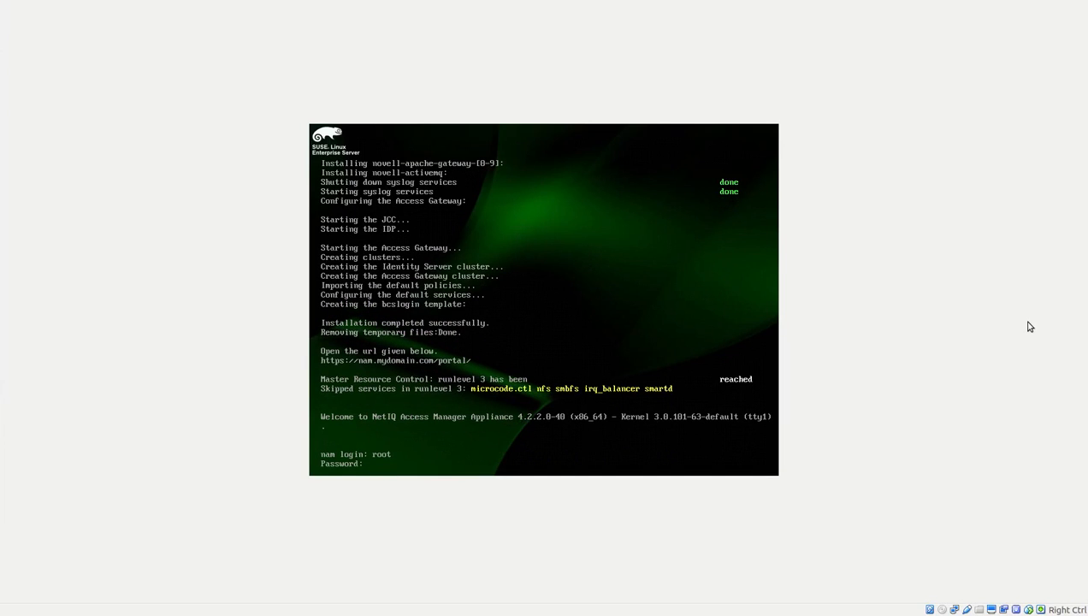
{"action": "key", "text": "Return"}
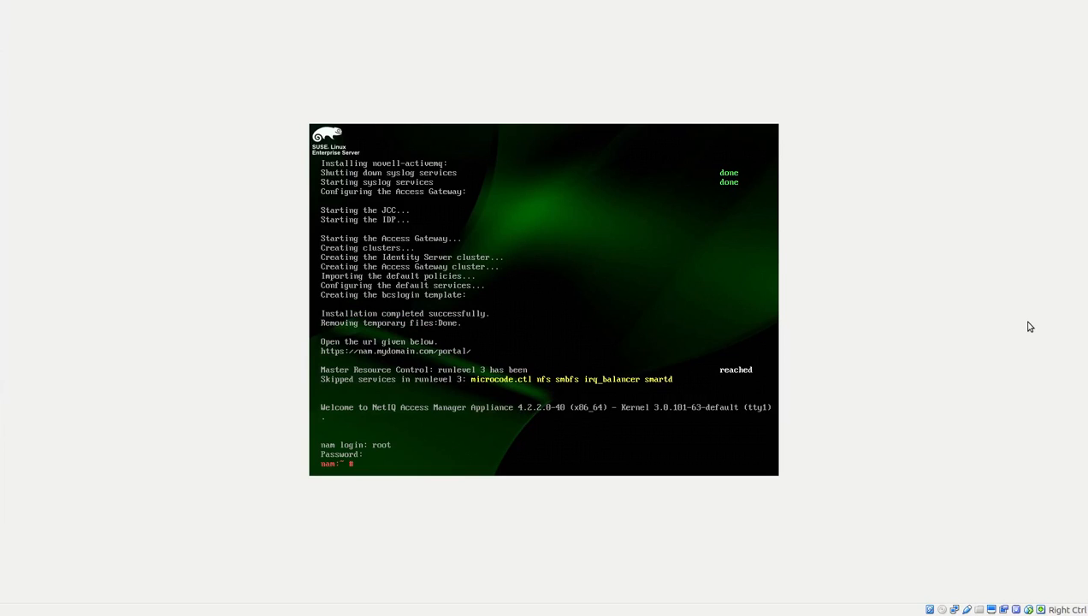
Run ifconfig -a to confirm eth0 has 192.168.0.101, clearing the console before and after.
{"action": "type", "text": "clear"}
{"action": "key", "text": "Return"}
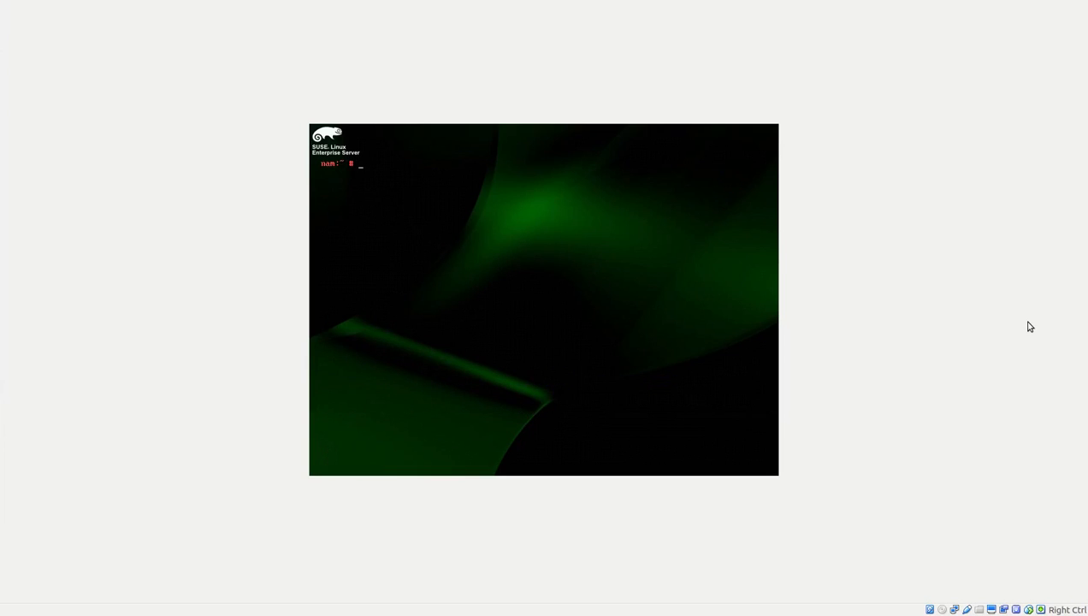
{"action": "type", "text": "ifconfig -a"}
{"action": "key", "text": "Return"}
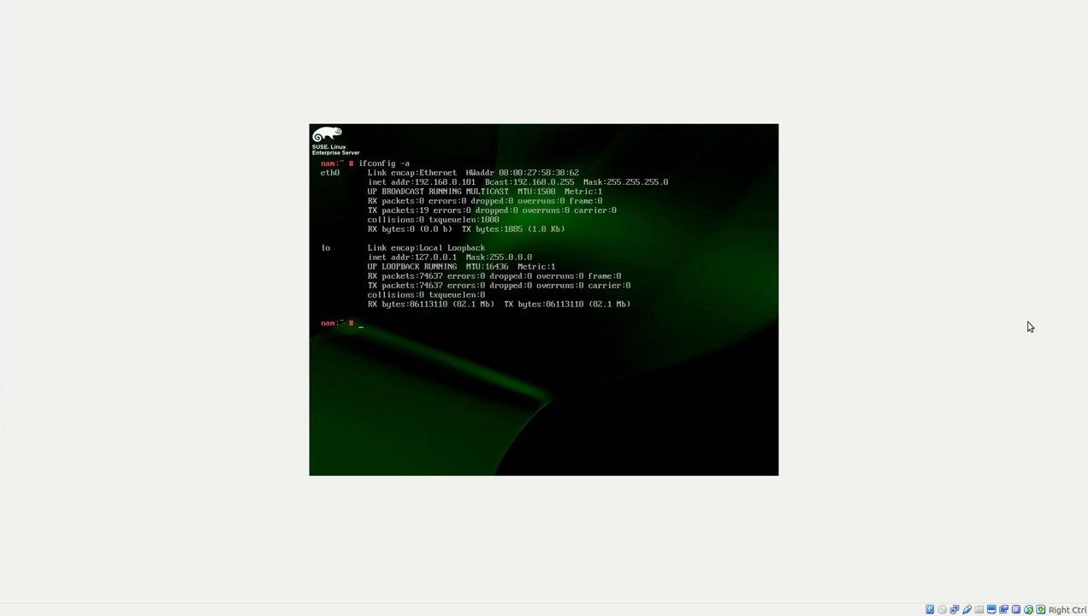
{"action": "type", "text": "clear"}
{"action": "key", "text": "Return"}
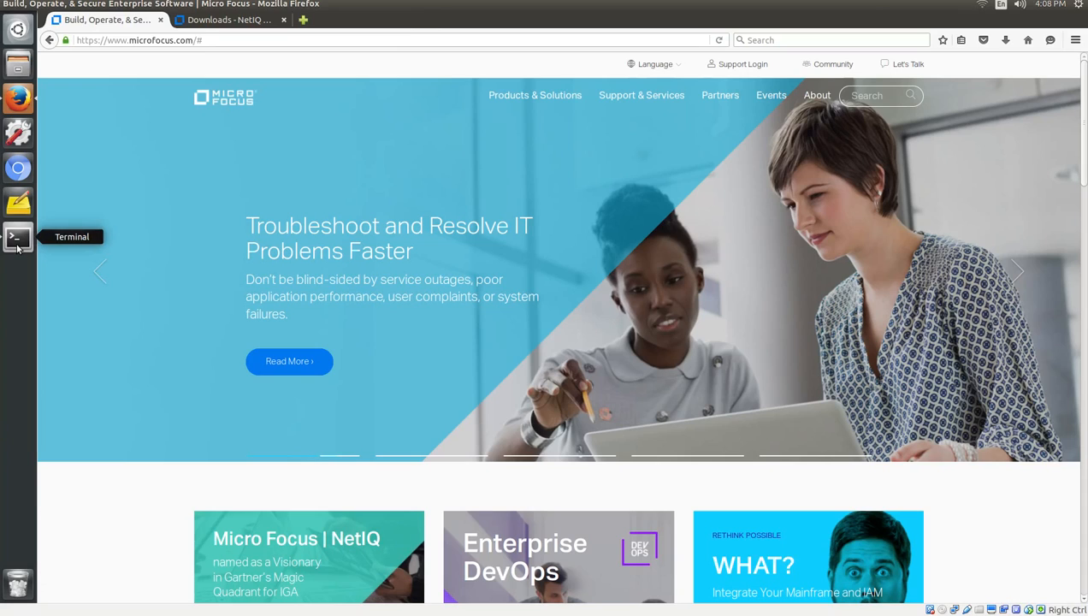
On the host, check 192.168.0.101 in /etc/hosts and ping nam and nam.mydomain.com.
{"action": "left_click", "coordinate": [17, 240]}
{"action": "type", "text": "grep"}
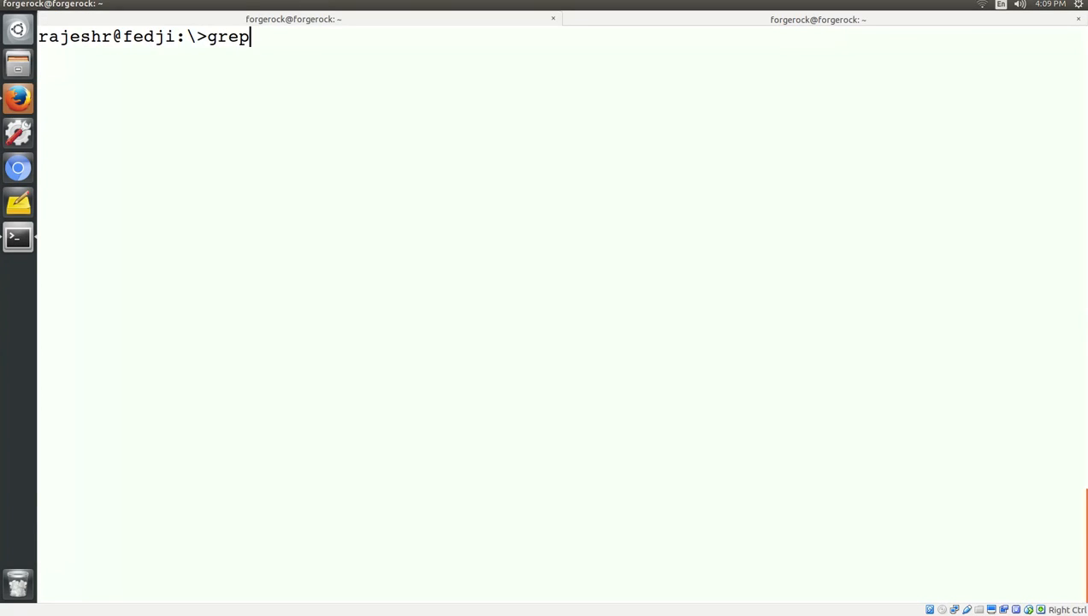
{"action": "type", "text": " 192.168.0.101"}
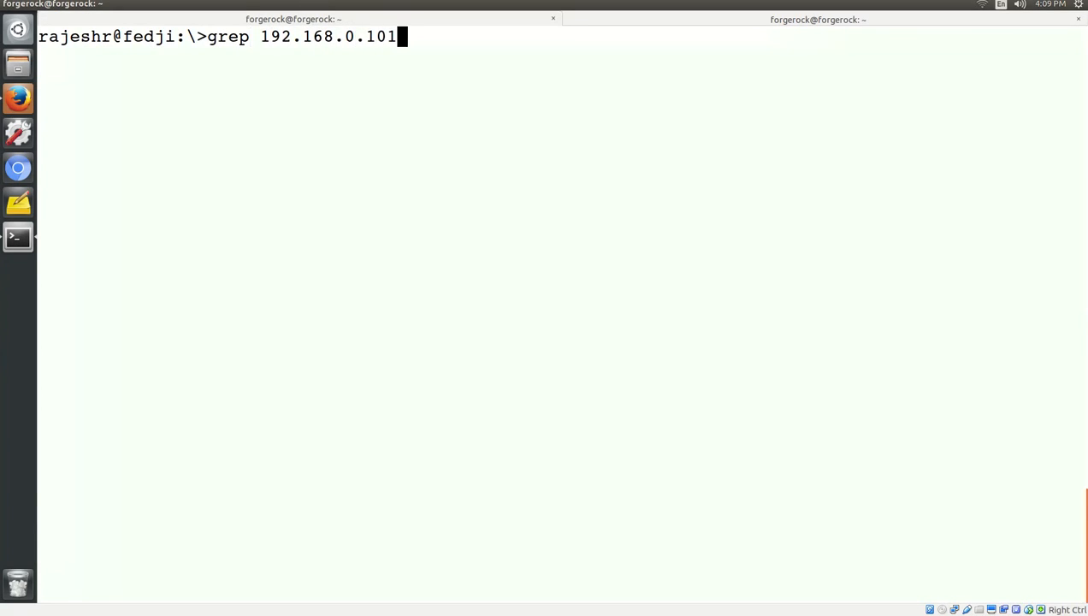
{"action": "type", "text": " /etc/hosts"}
{"action": "key", "text": "Return"}
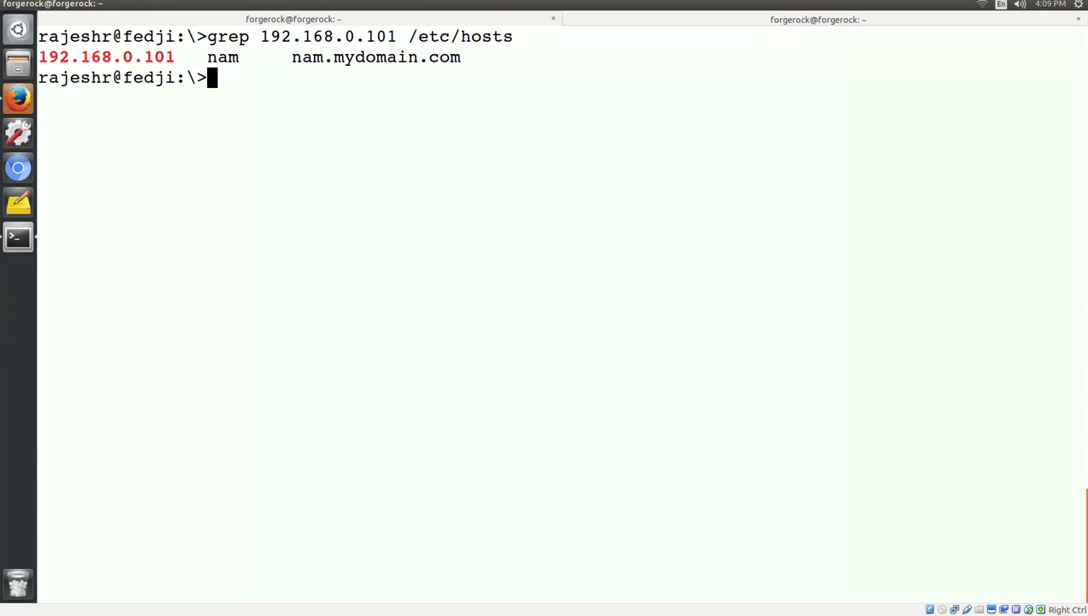
{"action": "type", "text": "ping nam"}
{"action": "key", "text": "Return"}
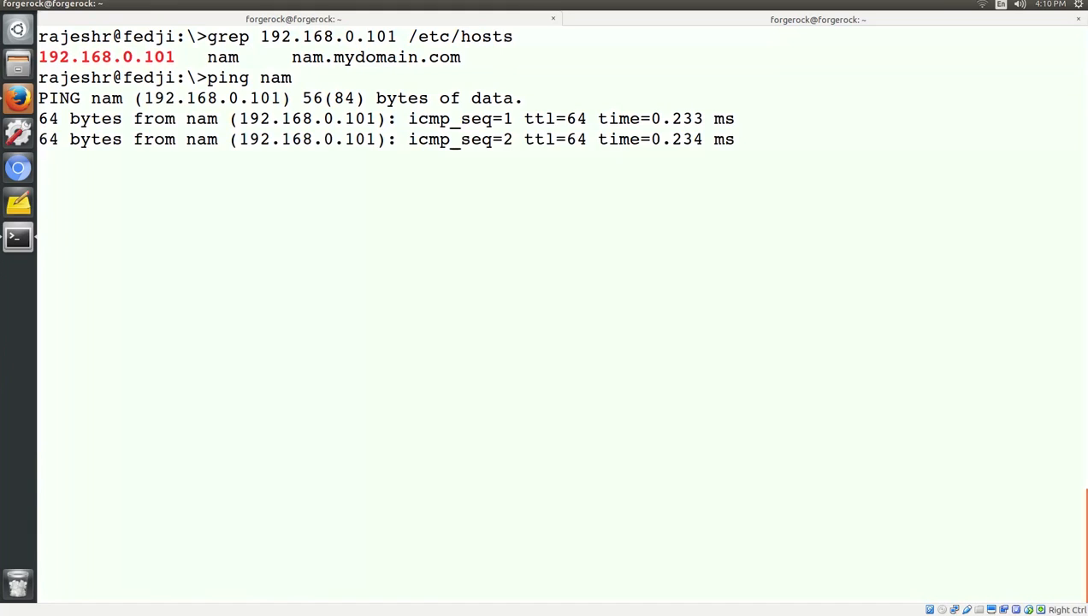
{"action": "key", "text": "ctrl+c"}
{"action": "type", "text": "ping nam"}
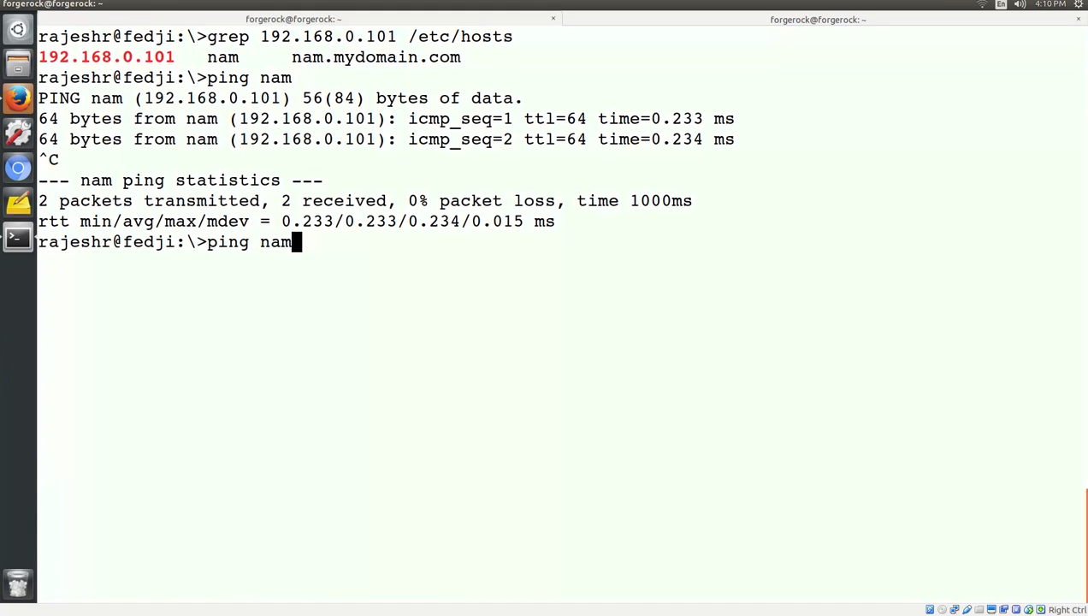
{"action": "type", "text": ".mydomain.com"}
{"action": "key", "text": "Return"}
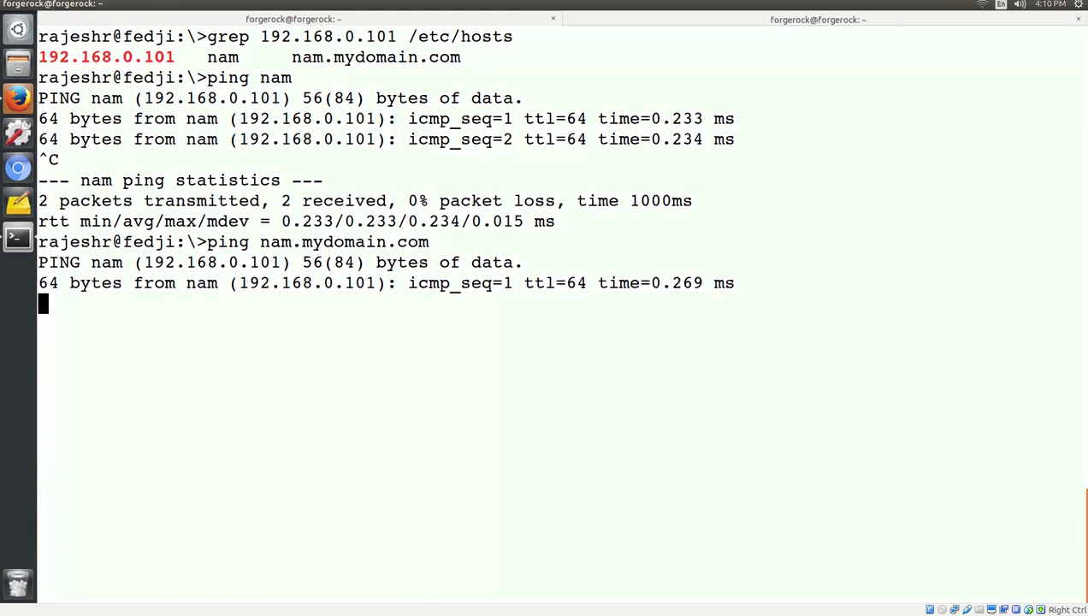
{"action": "key", "text": "ctrl+c"}
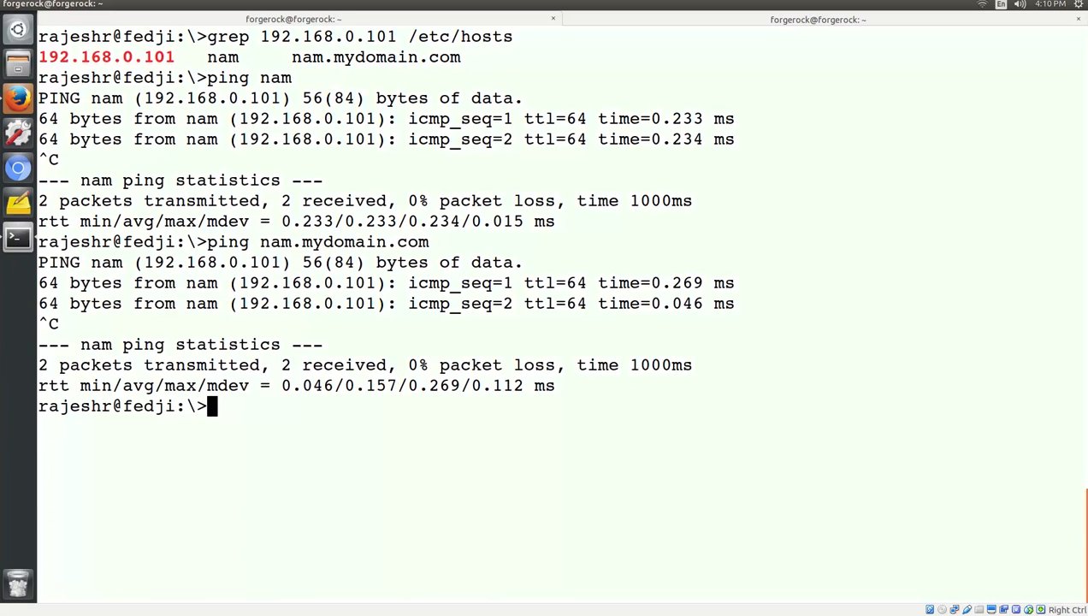
{"action": "type", "text": "clear"}
{"action": "key", "text": "Return"}
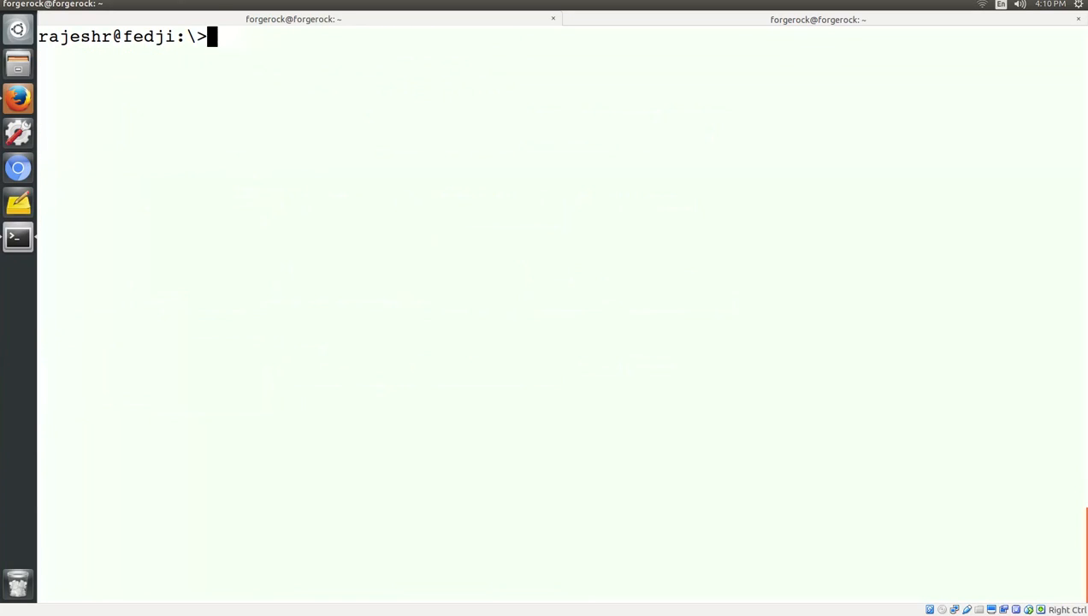
SSH into nam.mydomain.com as root, accepting the host key and entering the password.
{"action": "type", "text": "ssh root@"}
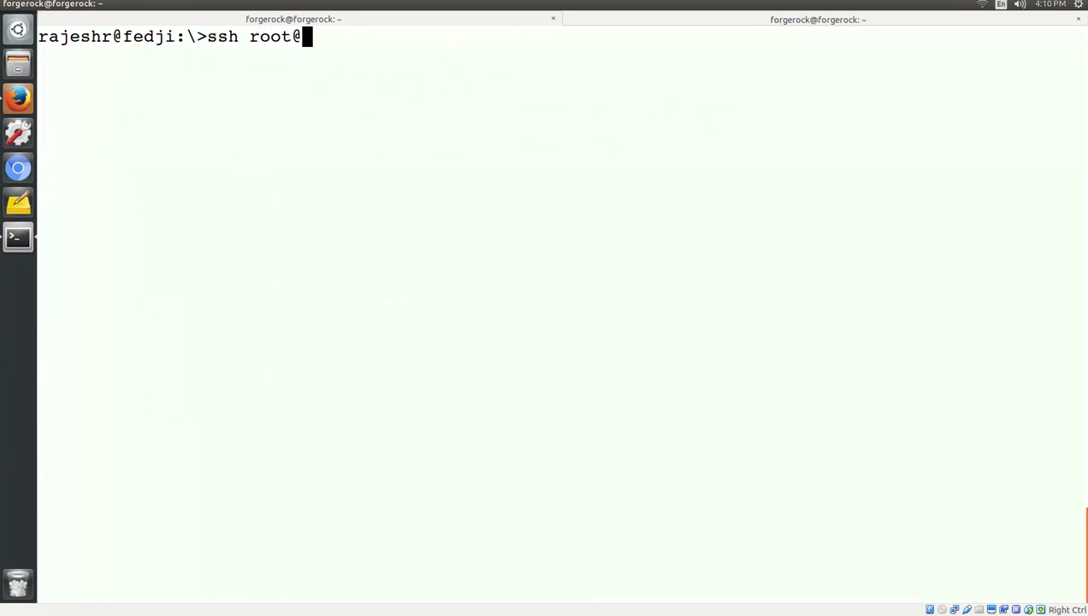
{"action": "type", "text": "nam.mydomain.com"}
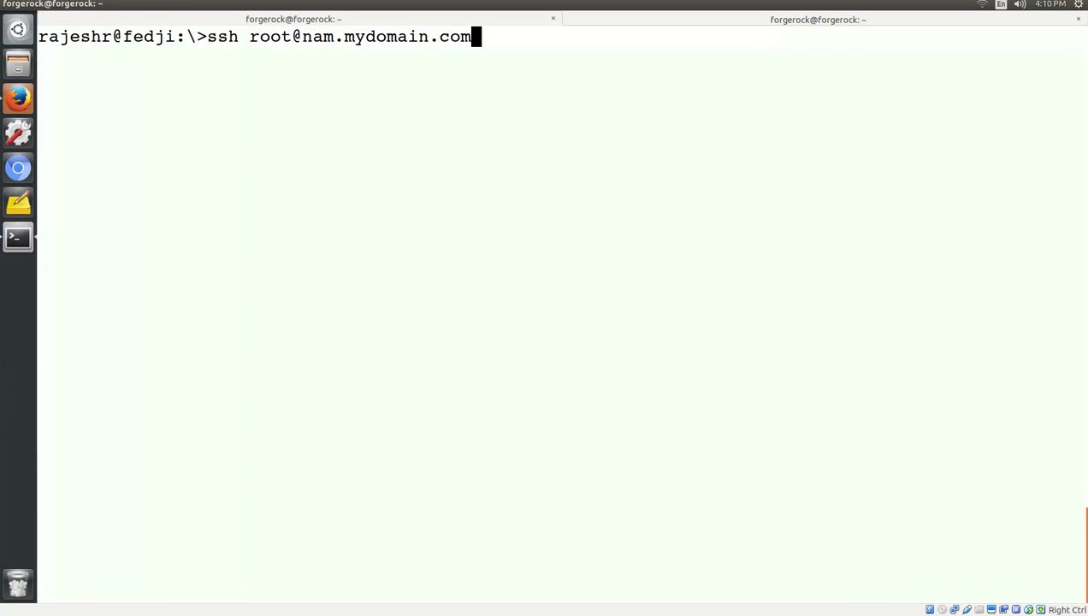
{"action": "key", "text": "Return"}
{"action": "type", "text": "yes"}
{"action": "key", "text": "Return"}
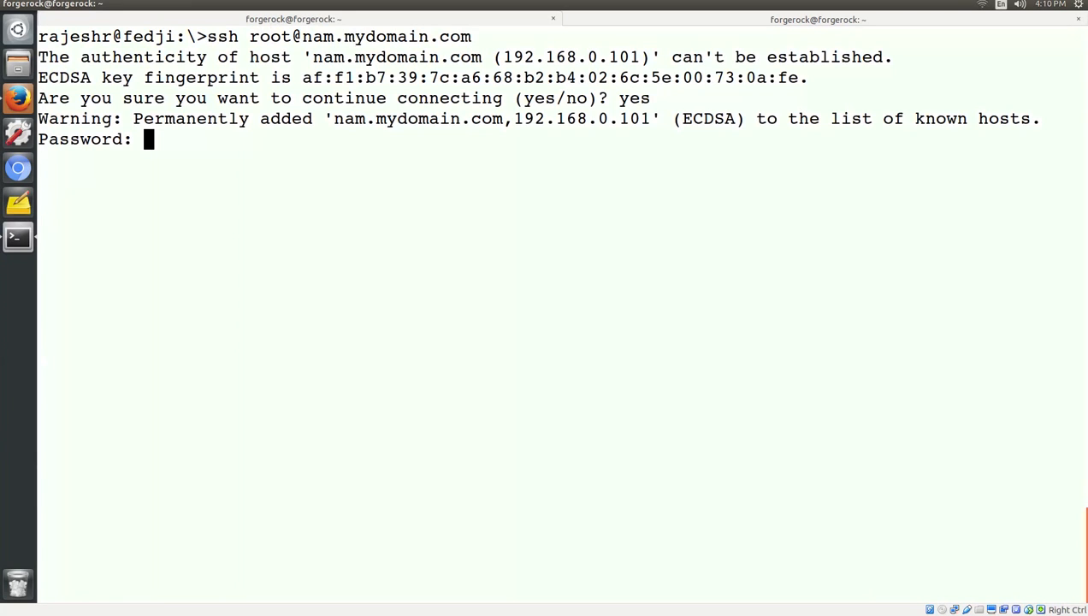
{"action": "key", "text": "Return"}
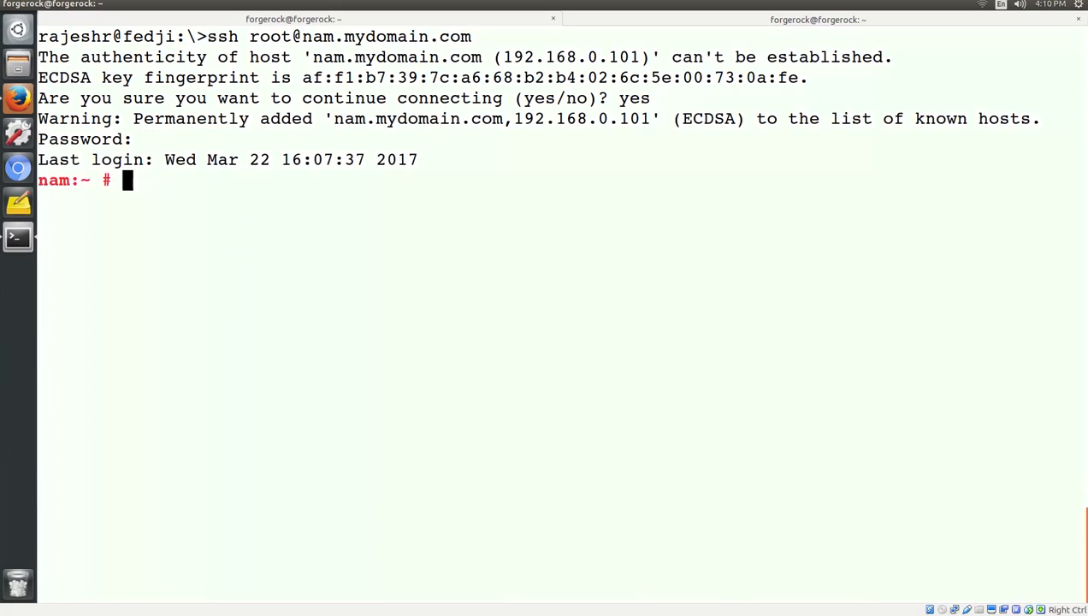
Run ifconfig -a on the server to confirm 192.168.0.101, then go back to Firefox.
{"action": "type", "text": "clear"}
{"action": "key", "text": "Return"}
{"action": "type", "text": "ifconfig -a"}
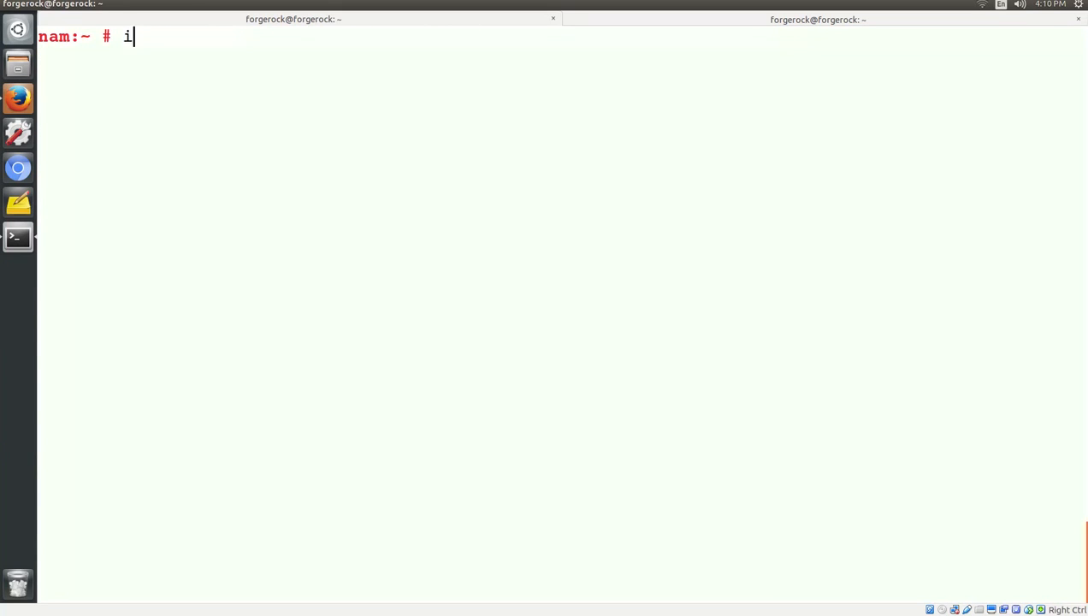
{"action": "key", "text": "Return"}
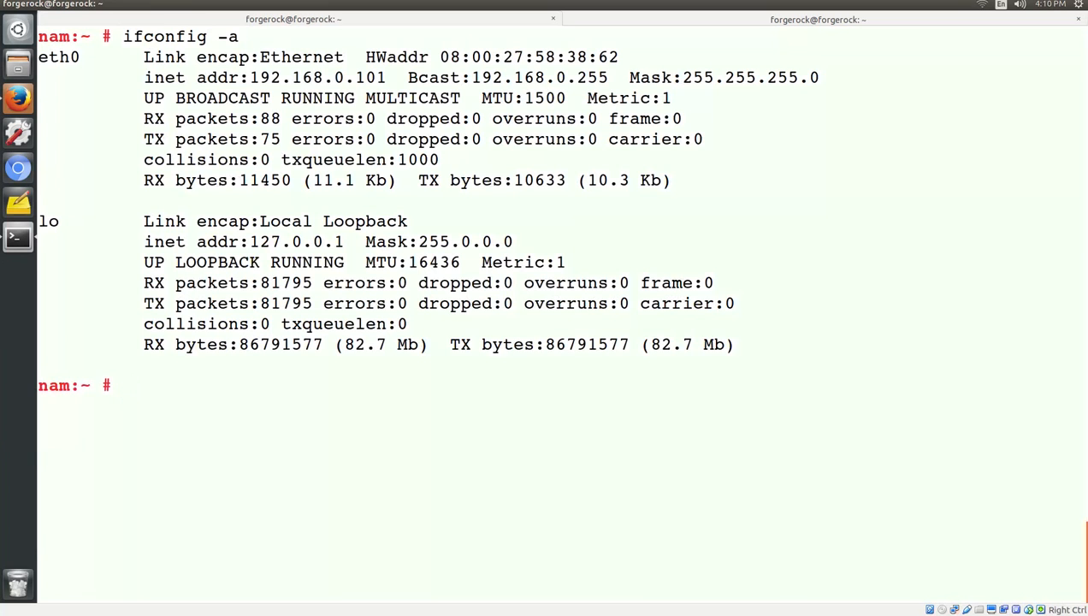
{"action": "type", "text": "clear"}
{"action": "key", "text": "Return"}
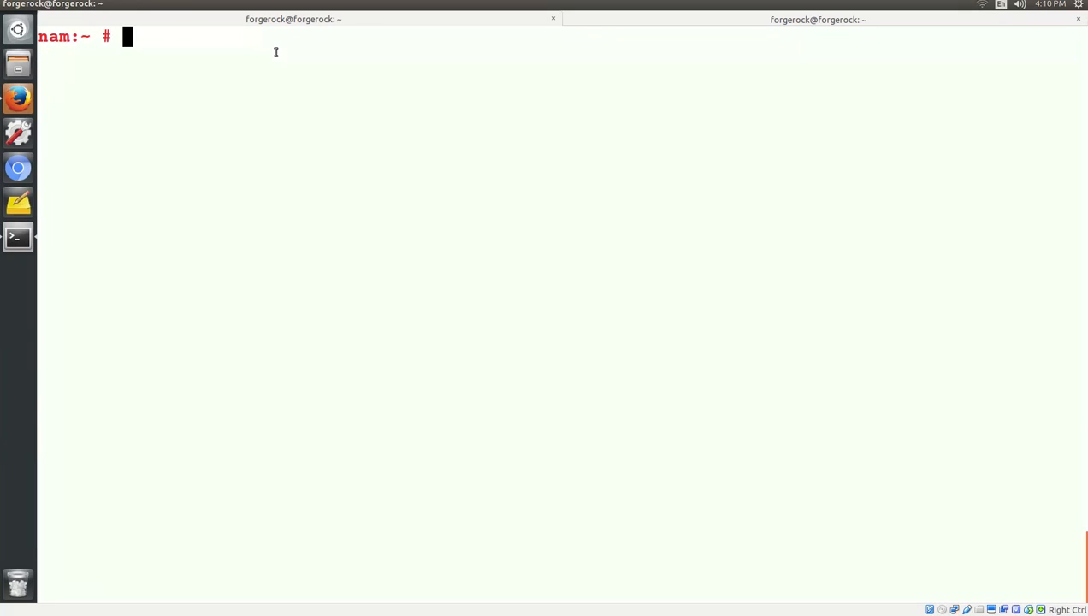
{"action": "left_click", "coordinate": [24, 99]}
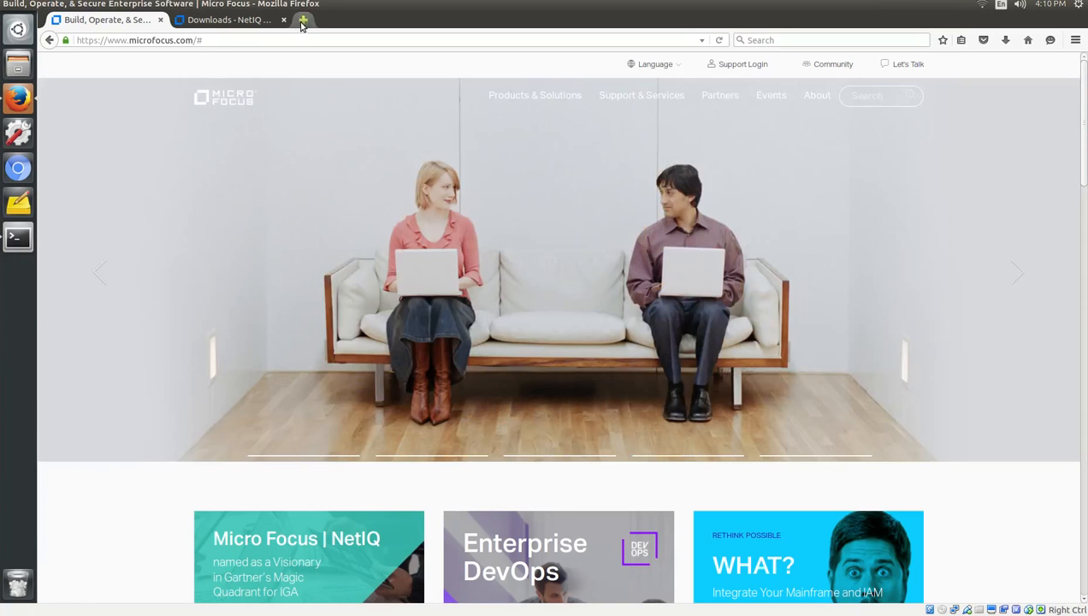
{"action": "left_click", "coordinate": [303, 20]}
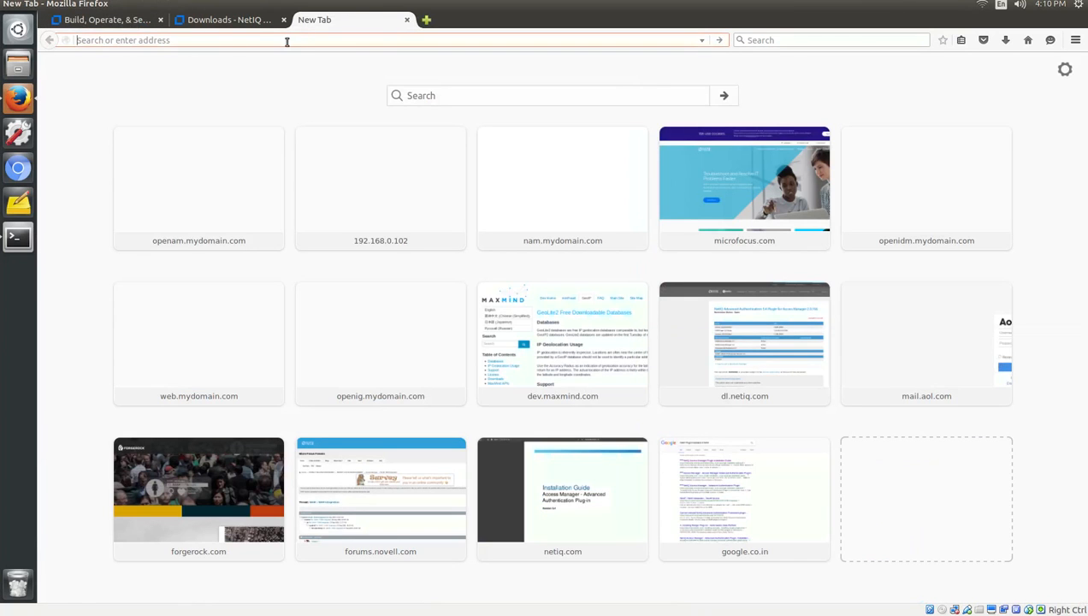
{"action": "type", "text": "http://"}
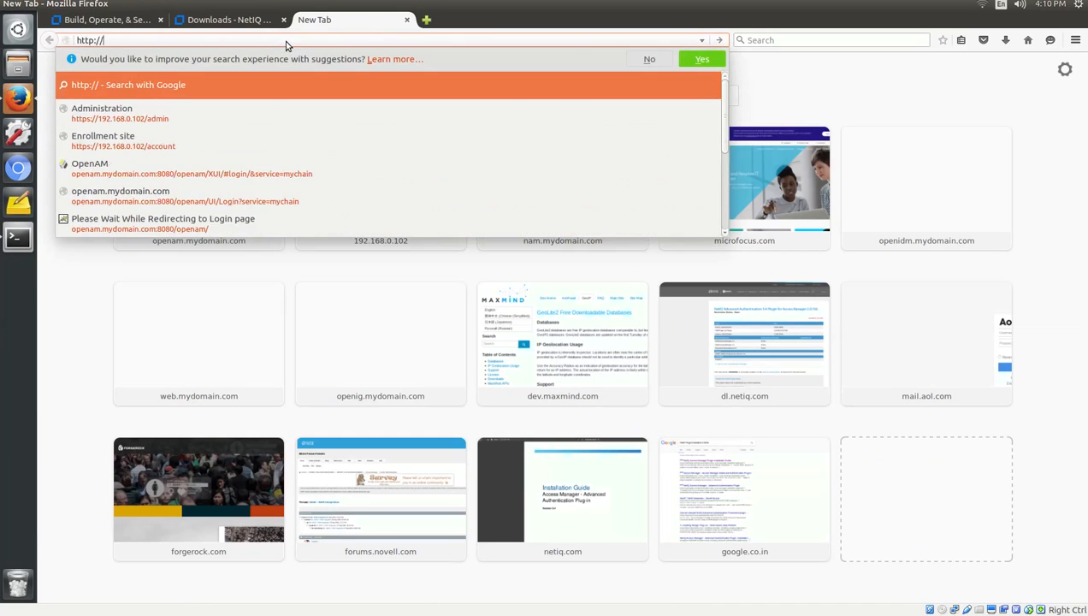
{"action": "type", "text": "nam.mydomain"}
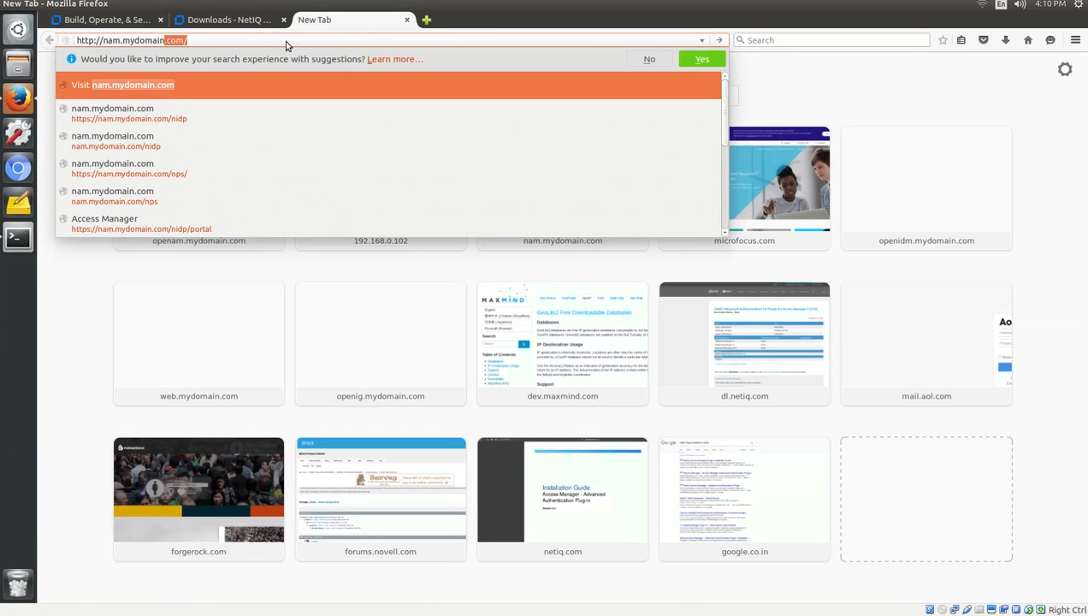
{"action": "type", "text": ".com/nps"}
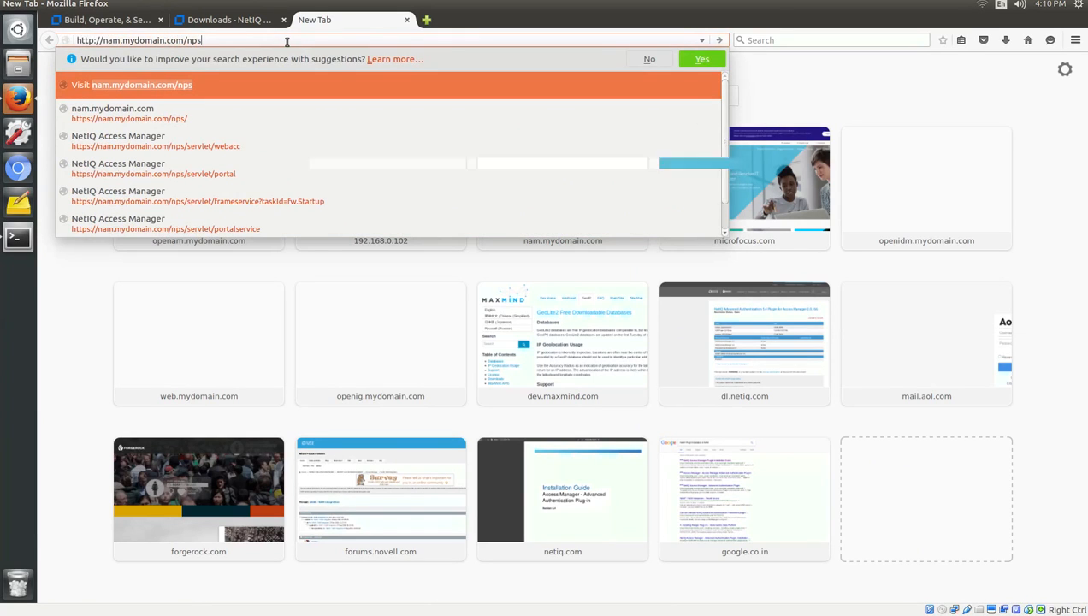
{"action": "key", "text": "Return"}
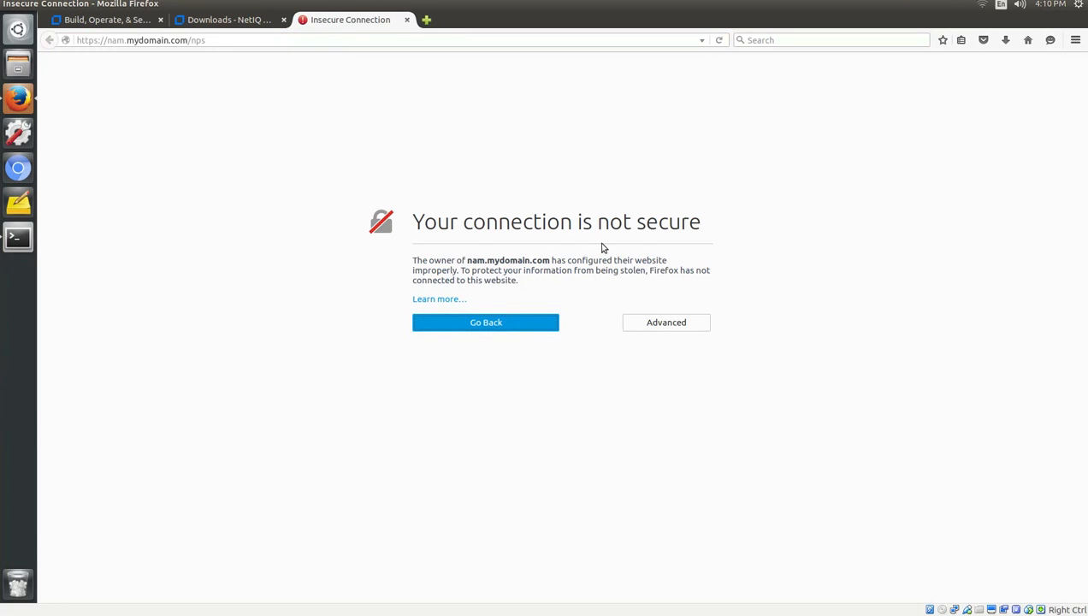
{"action": "left_click", "coordinate": [643, 322]}
{"action": "left_click", "coordinate": [470, 431]}
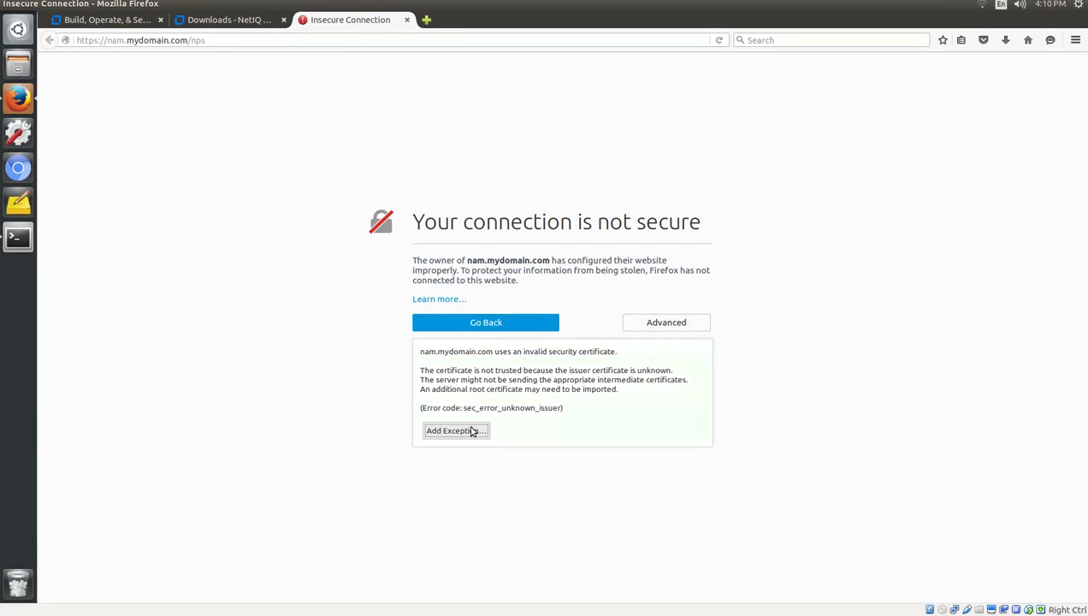
{"action": "left_click", "coordinate": [485, 438]}
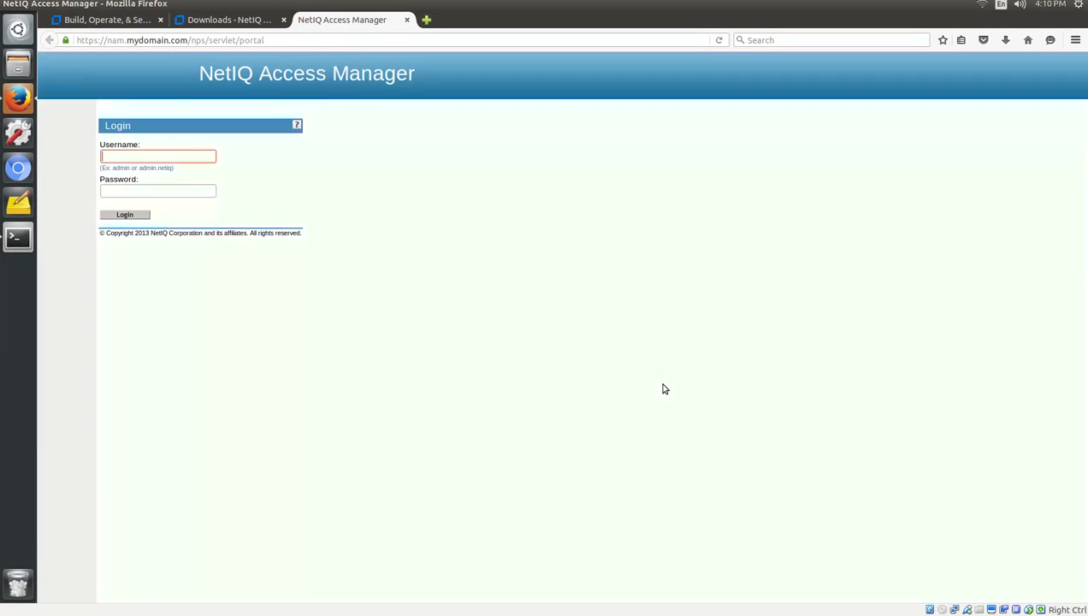
Log in to the Access Manager console as the administrator and go to View Objects.
{"action": "key", "text": "ctrl+plus"}
{"action": "key", "text": "ctrl+plus"}
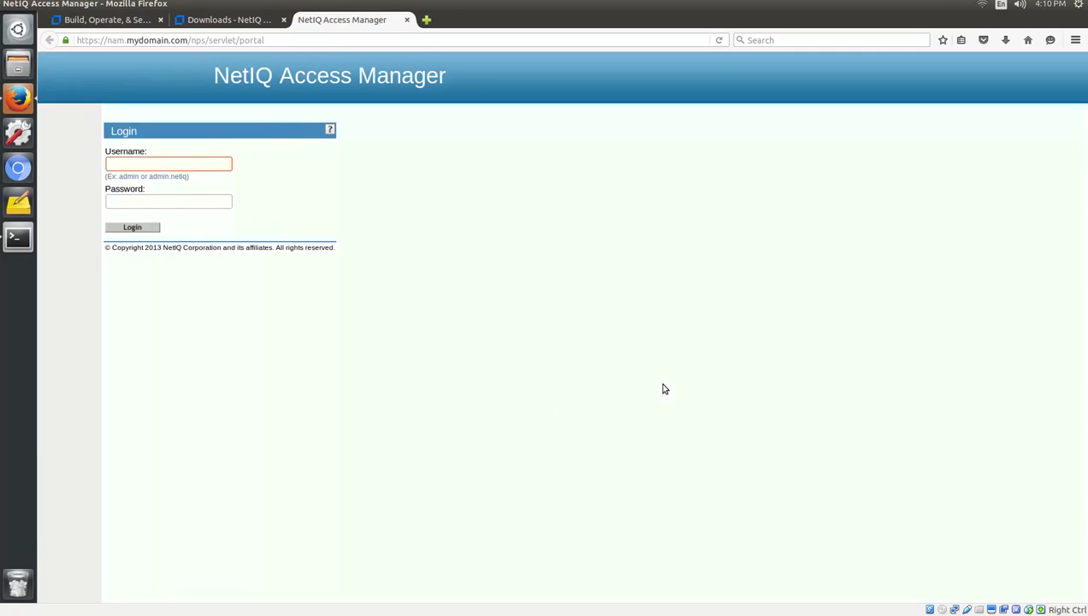
{"action": "type", "text": "admin"}
{"action": "key", "text": "Tab"}
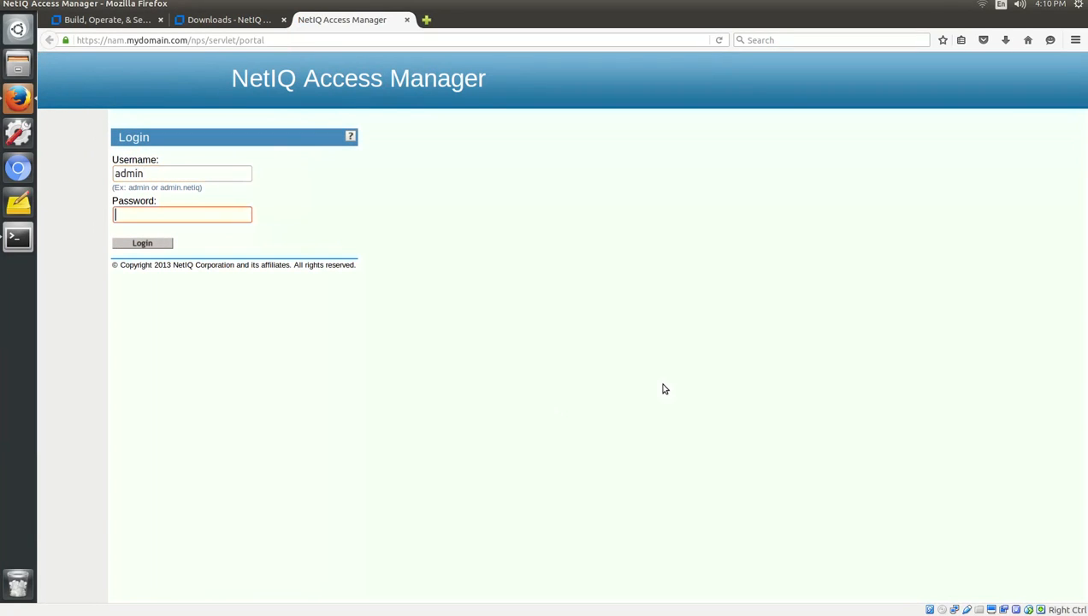
{"action": "key", "text": "Return"}
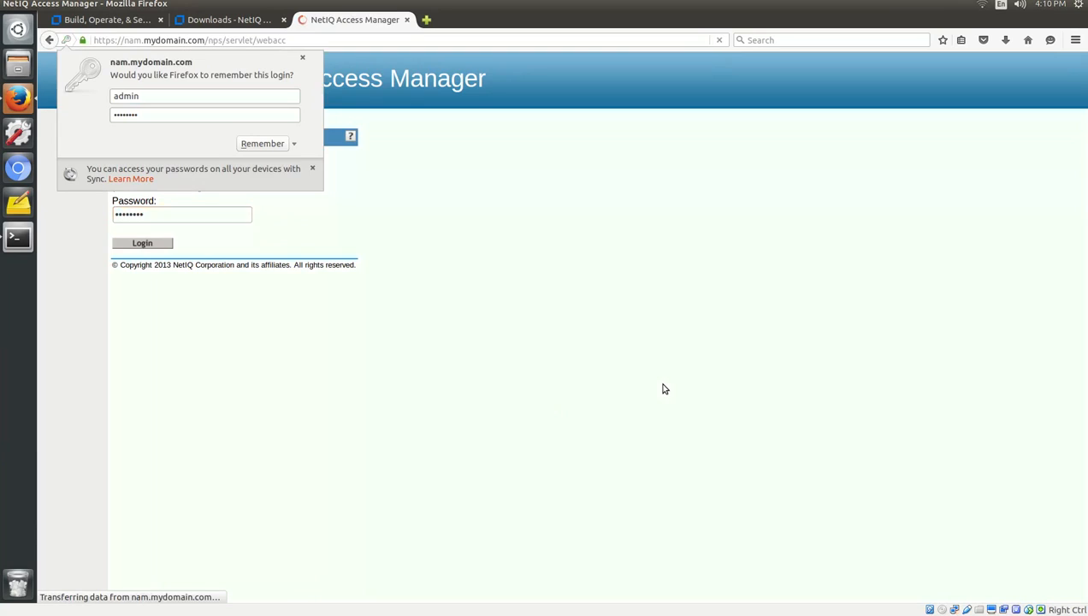
{"action": "left_click", "coordinate": [301, 59]}
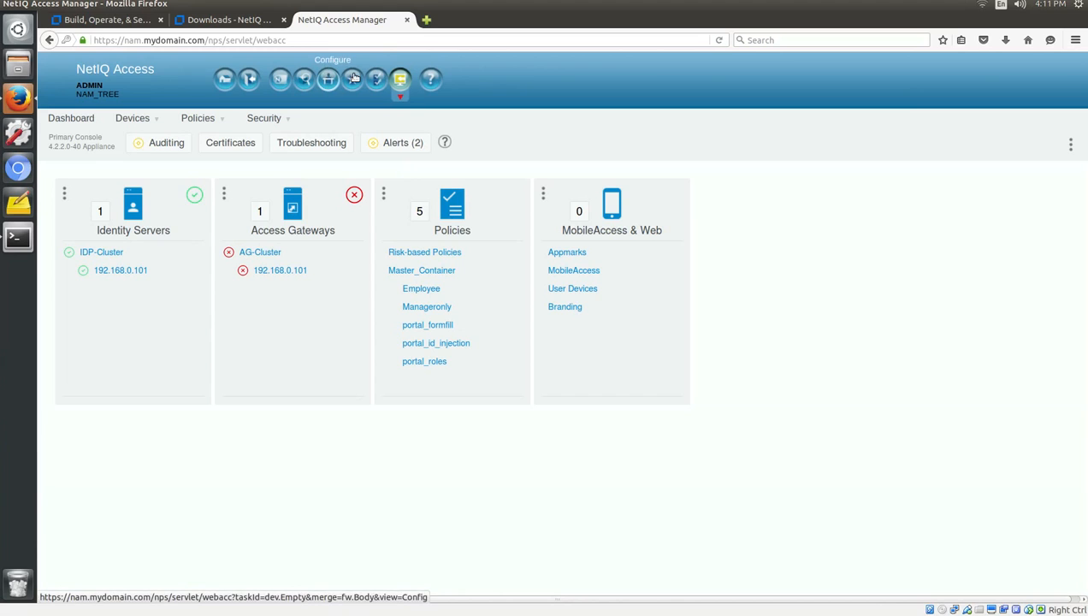
{"action": "left_click", "coordinate": [300, 81]}
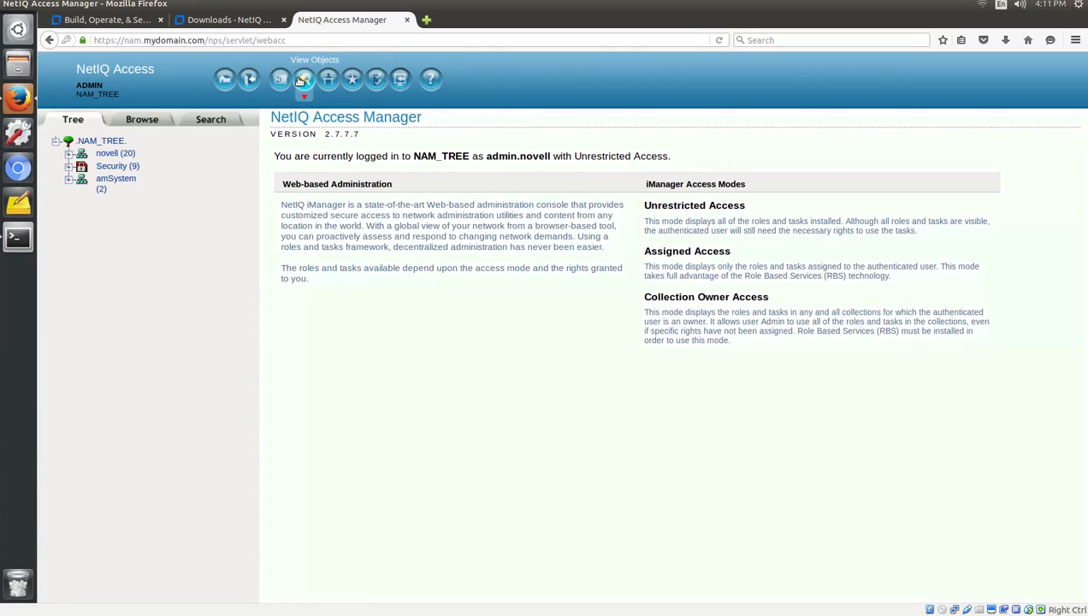
Start a new user in the novell container, entering the username, first name and last name.
{"action": "left_click", "coordinate": [108, 154]}
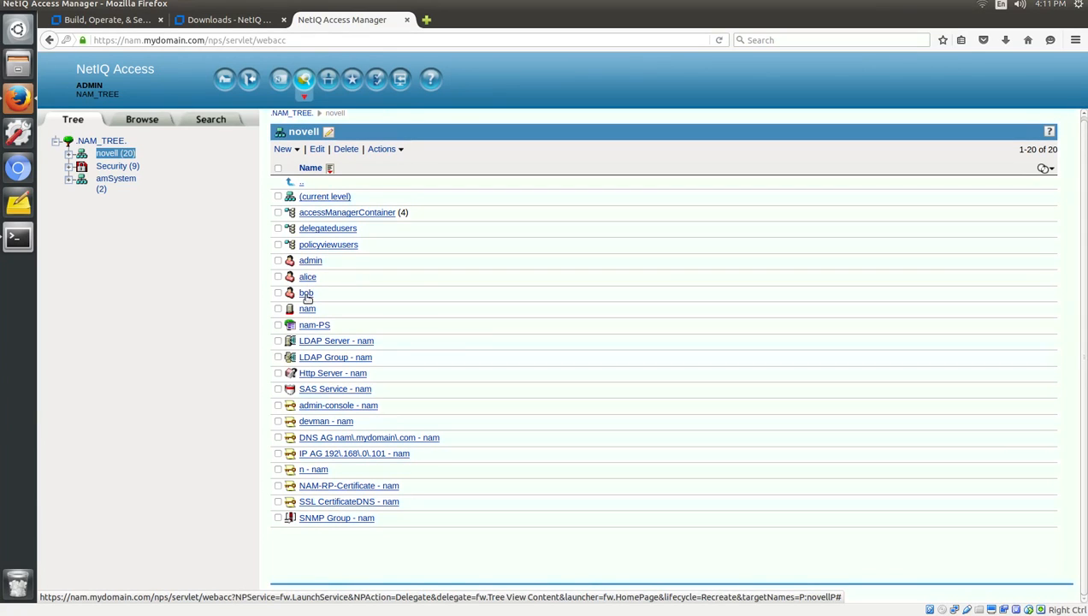
{"action": "left_click", "coordinate": [287, 149]}
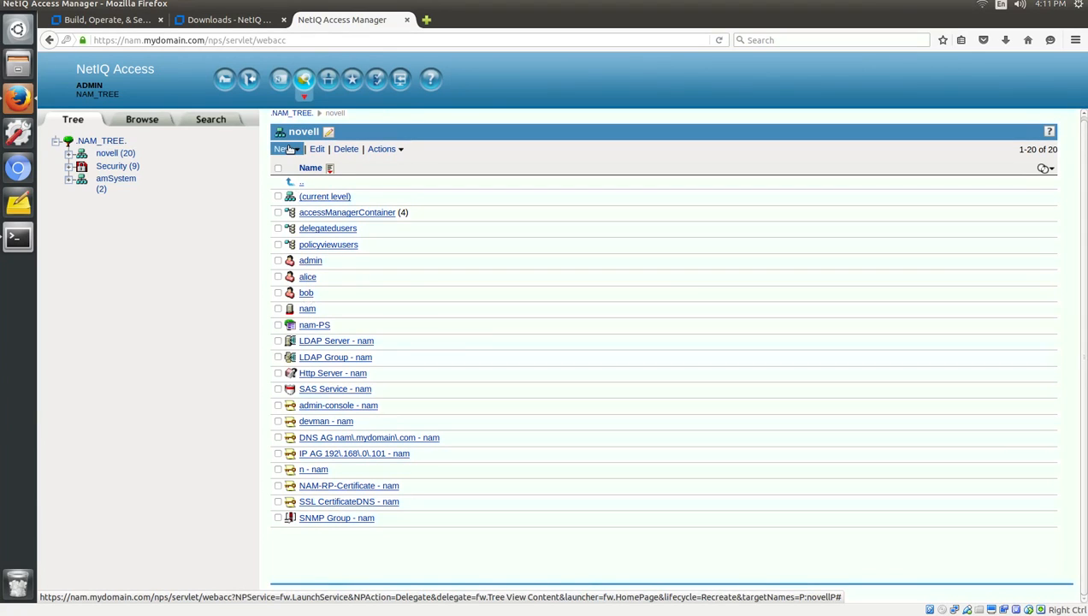
{"action": "left_click", "coordinate": [294, 225]}
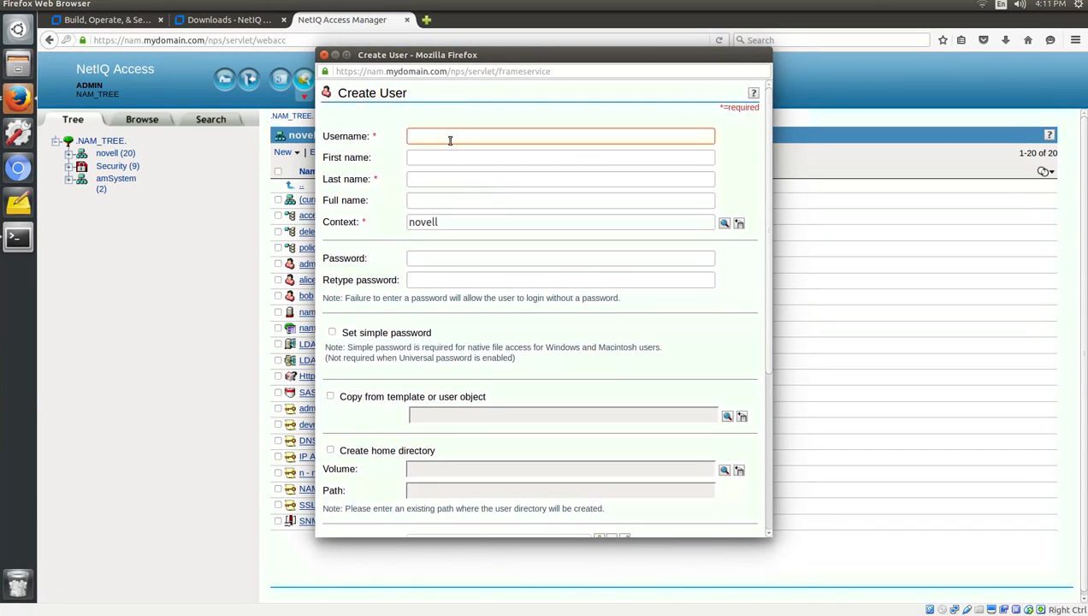
{"action": "type", "text": "sholmes"}
{"action": "key", "text": "Tab"}
{"action": "type", "text": "S"}
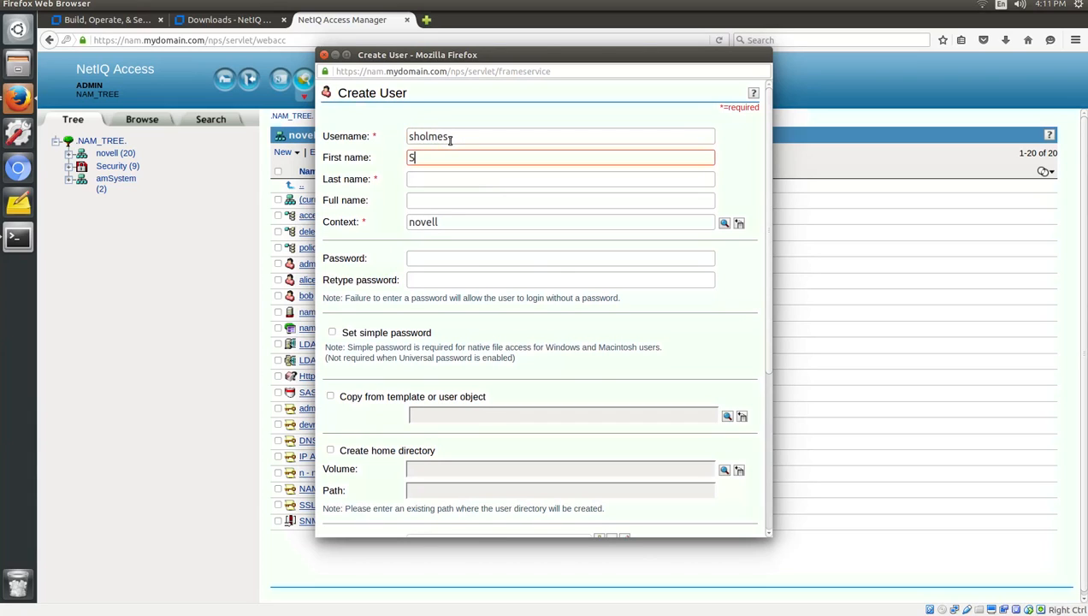
{"action": "type", "text": "herlock"}
{"action": "key", "text": "Tab"}
{"action": "type", "text": "H"}
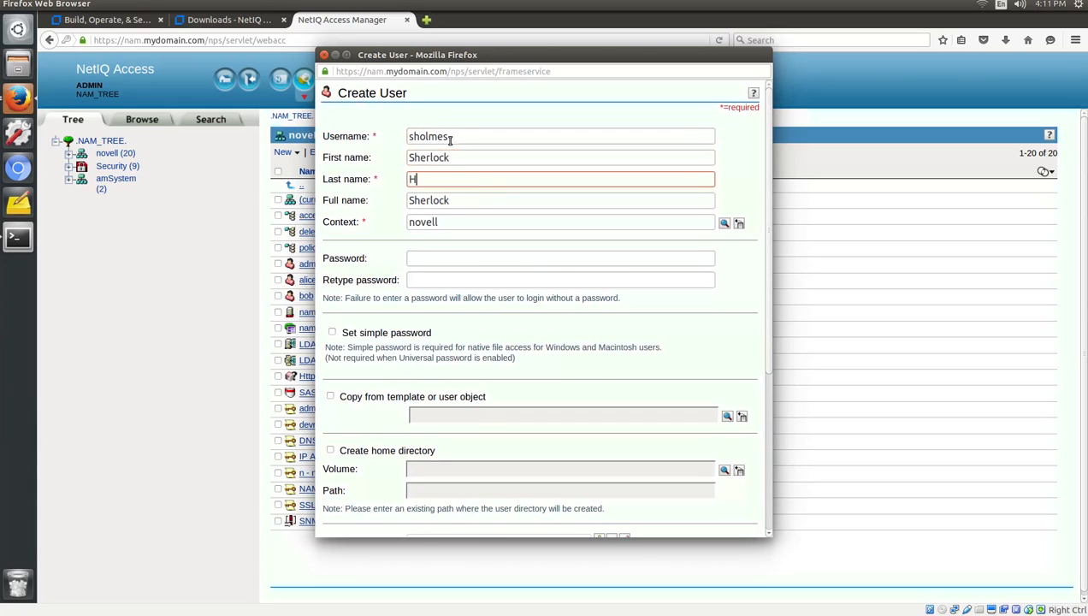
{"action": "type", "text": "olmes"}
Enter and confirm the new user's password.
{"action": "key", "text": "Tab"}
{"action": "key", "text": "Tab"}
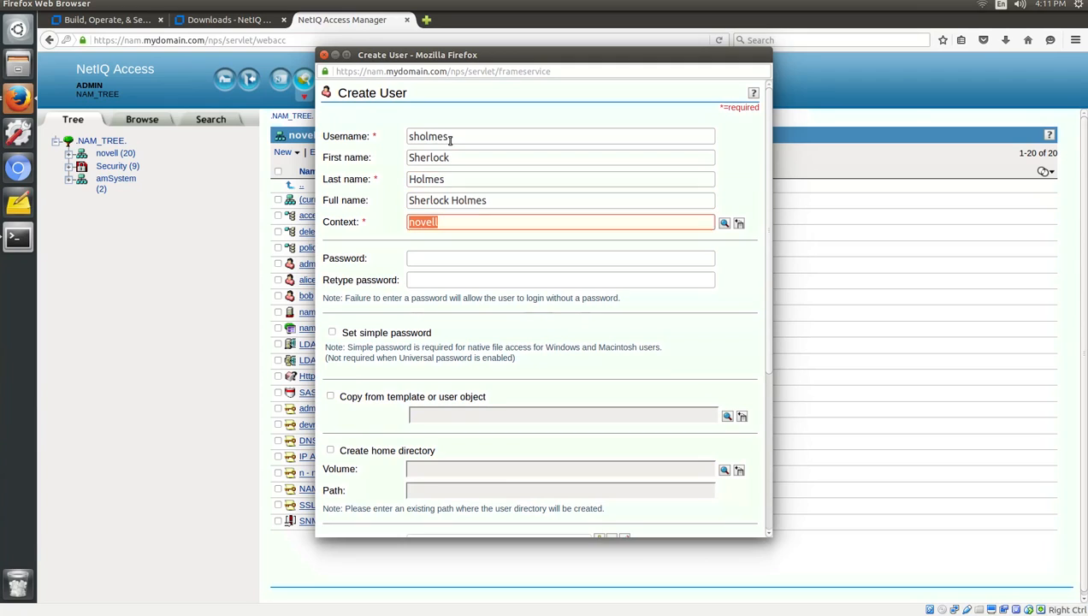
{"action": "key", "text": "Tab"}
{"action": "key", "text": "Tab"}
{"action": "key", "text": "Tab"}
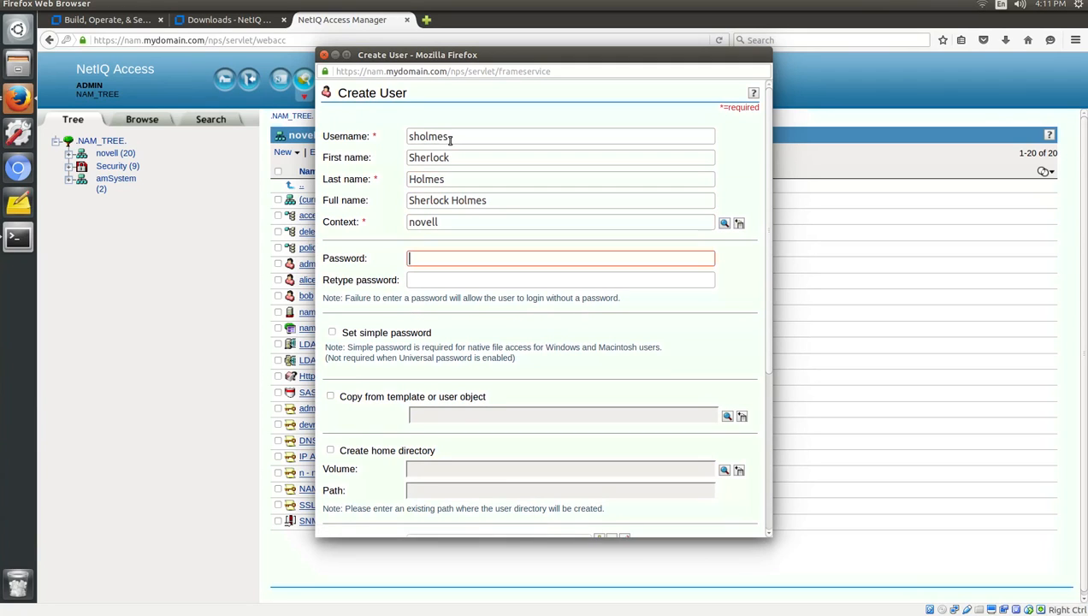
{"action": "type", "text": "novell12"}
{"action": "key", "text": "Tab"}
{"action": "type", "text": "nove"}
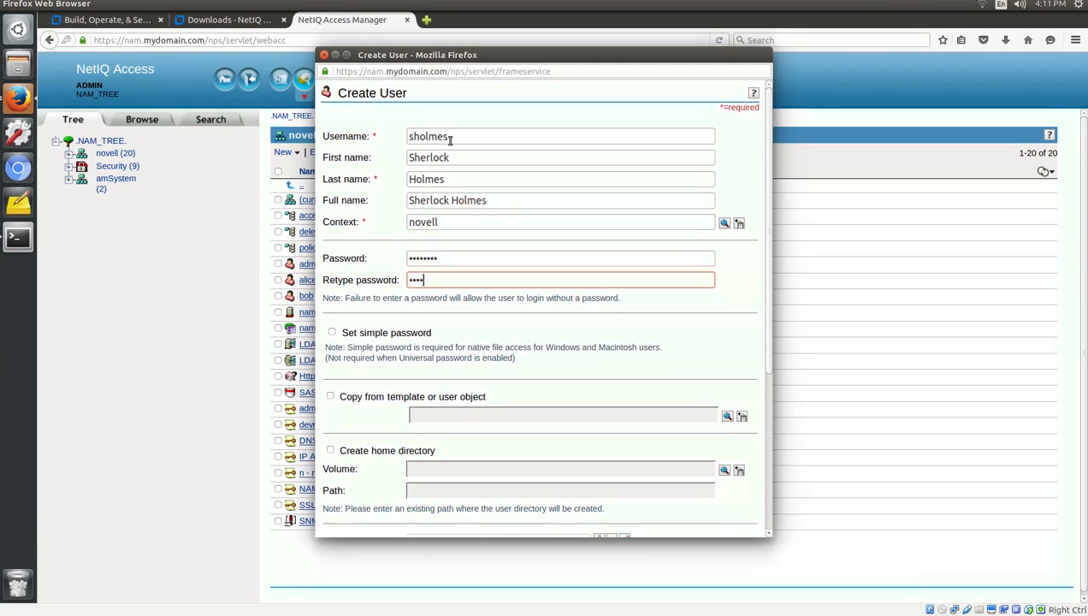
{"action": "type", "text": "ll12"}
Add the user's e-mail address to the Create User form.
{"action": "scroll", "coordinate": [539, 340], "scroll_direction": "down", "scroll_amount": 3}
{"action": "scroll", "coordinate": [539, 340], "scroll_direction": "down", "scroll_amount": 1}
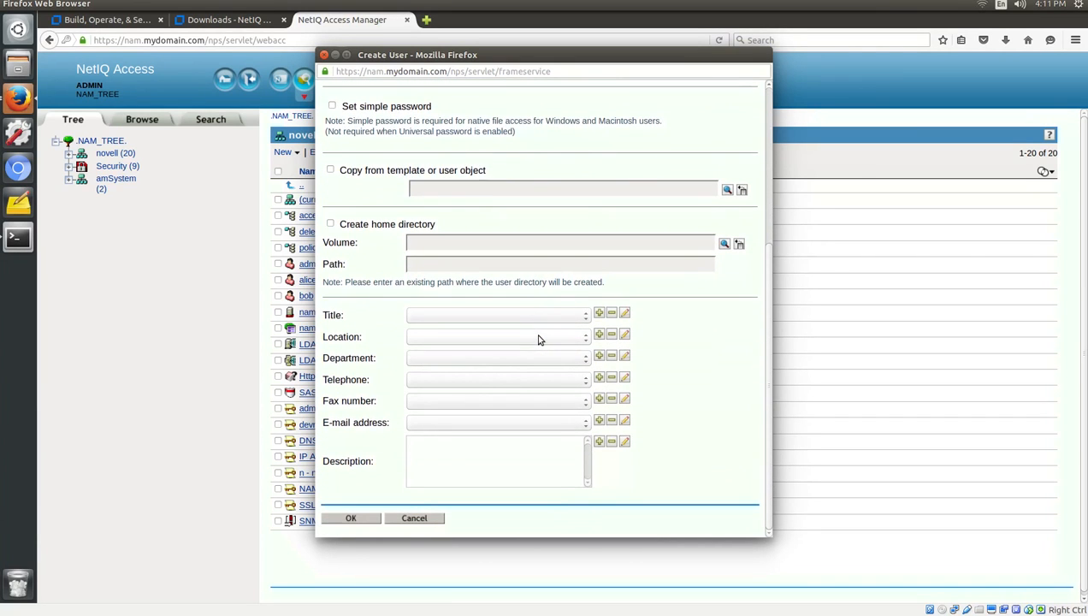
{"action": "left_click", "coordinate": [599, 420]}
{"action": "type", "text": "cont"}
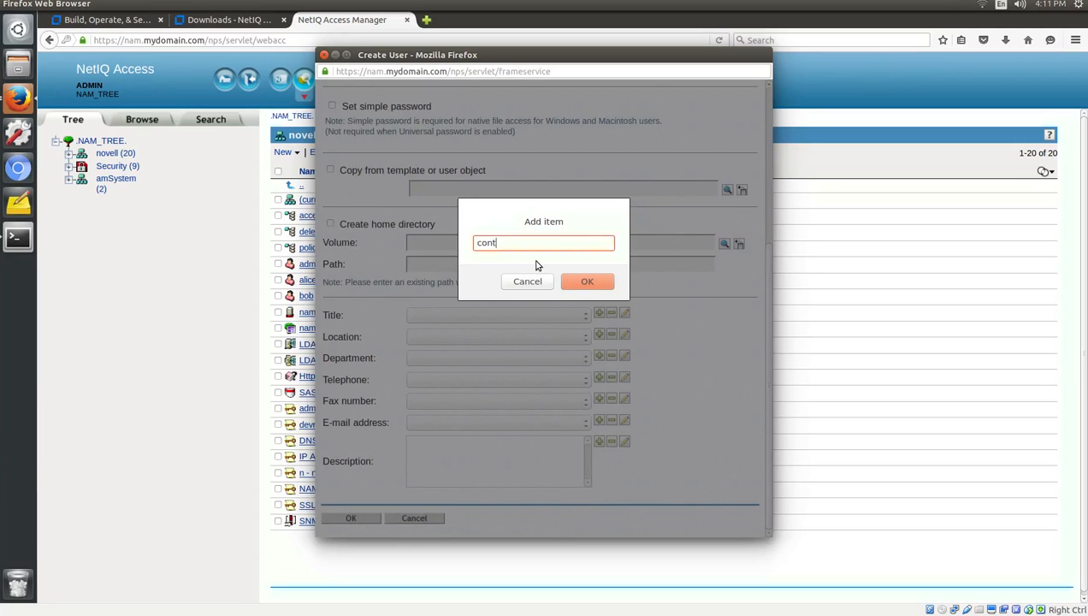
{"action": "type", "text": "act@mydomain.com"}
{"action": "left_click", "coordinate": [581, 283]}
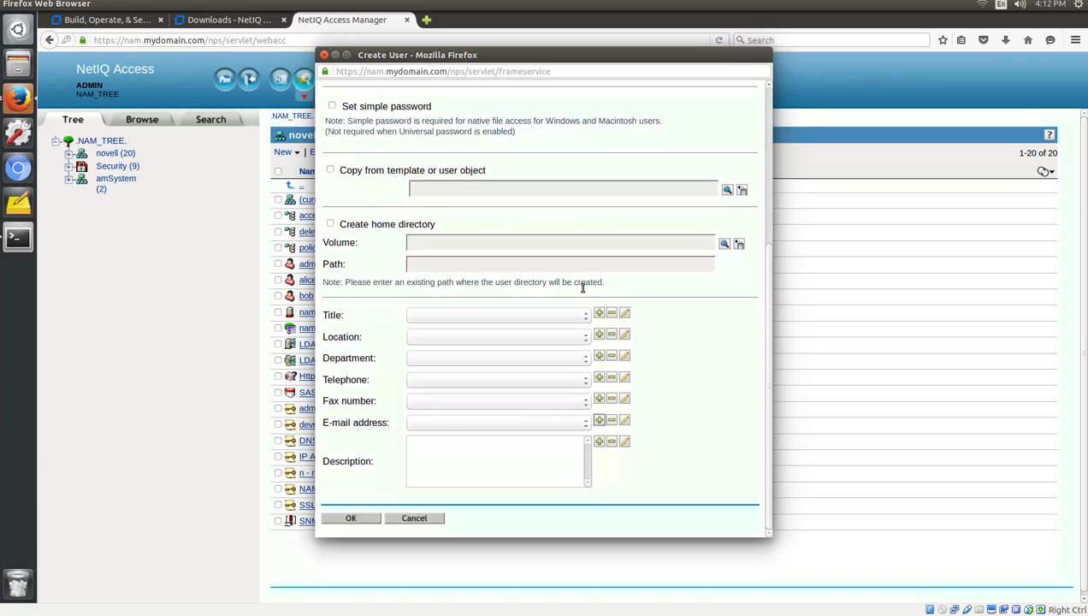
Submit the new user, dismiss the confirmation and save-login prompt, and exit the console.
{"action": "scroll", "coordinate": [582, 288], "scroll_direction": "up", "scroll_amount": 5}
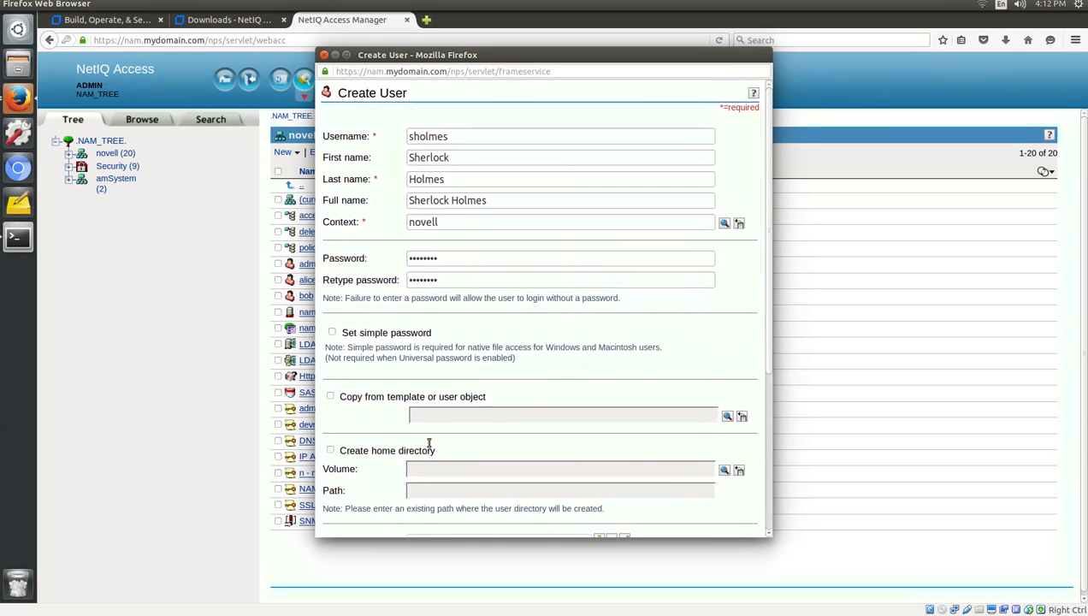
{"action": "scroll", "coordinate": [429, 446], "scroll_direction": "down", "scroll_amount": 5}
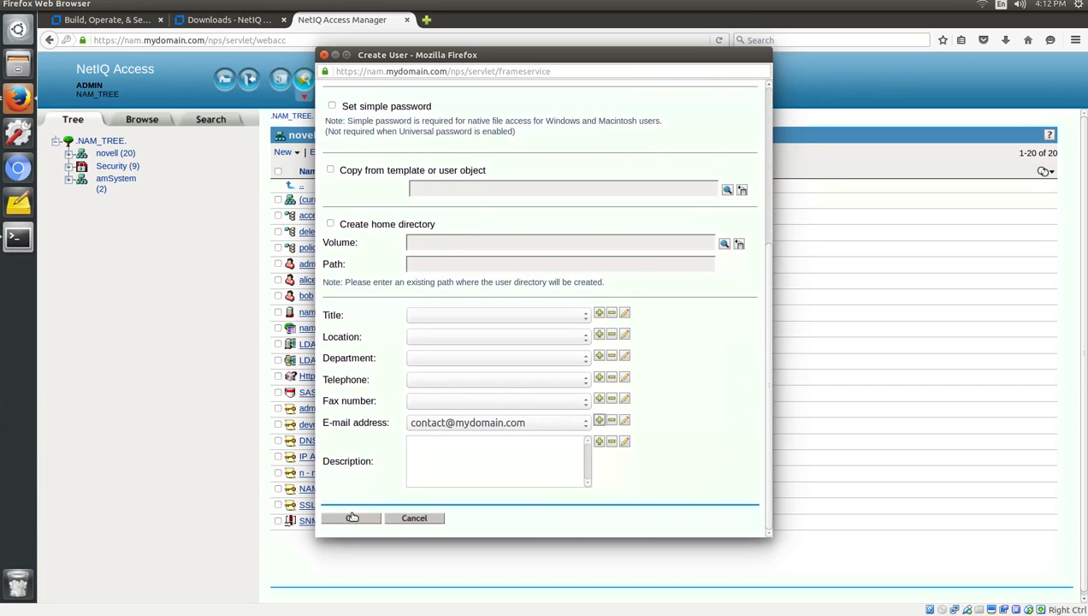
{"action": "left_click", "coordinate": [352, 517]}
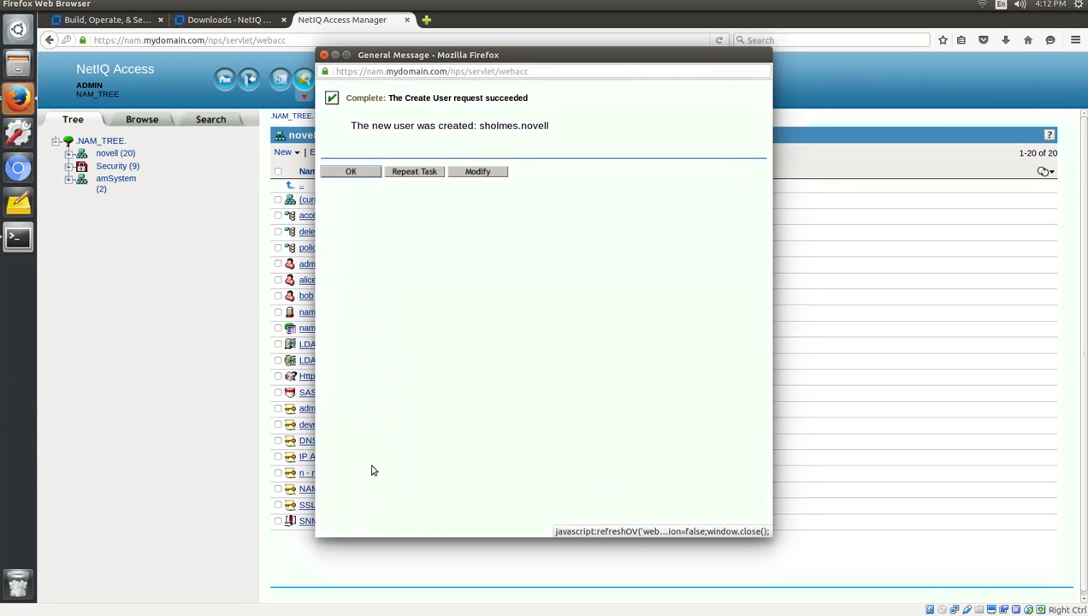
{"action": "left_click", "coordinate": [351, 172]}
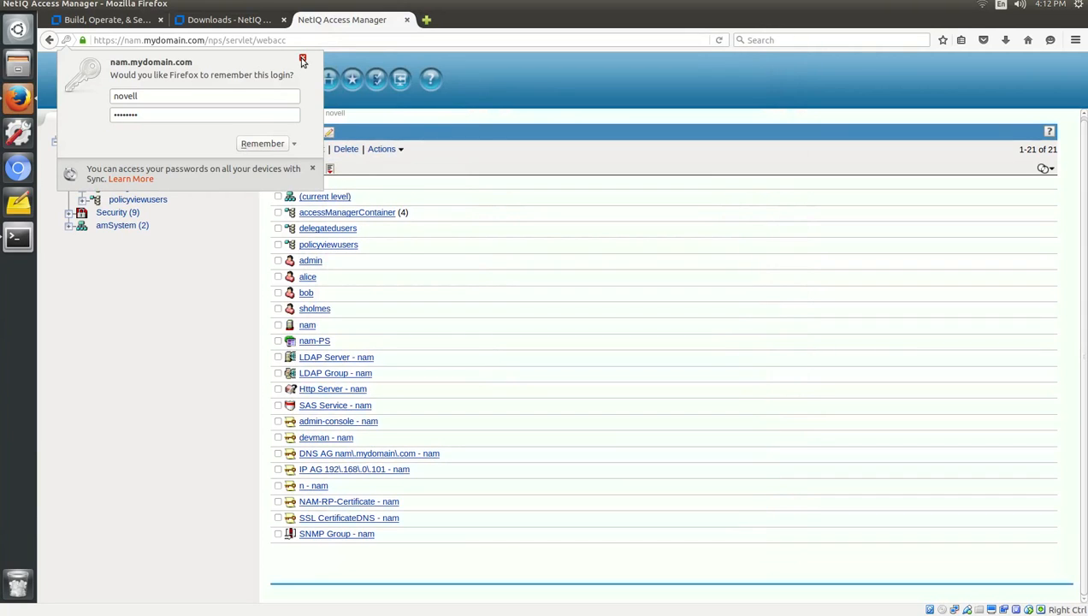
{"action": "left_click", "coordinate": [302, 57]}
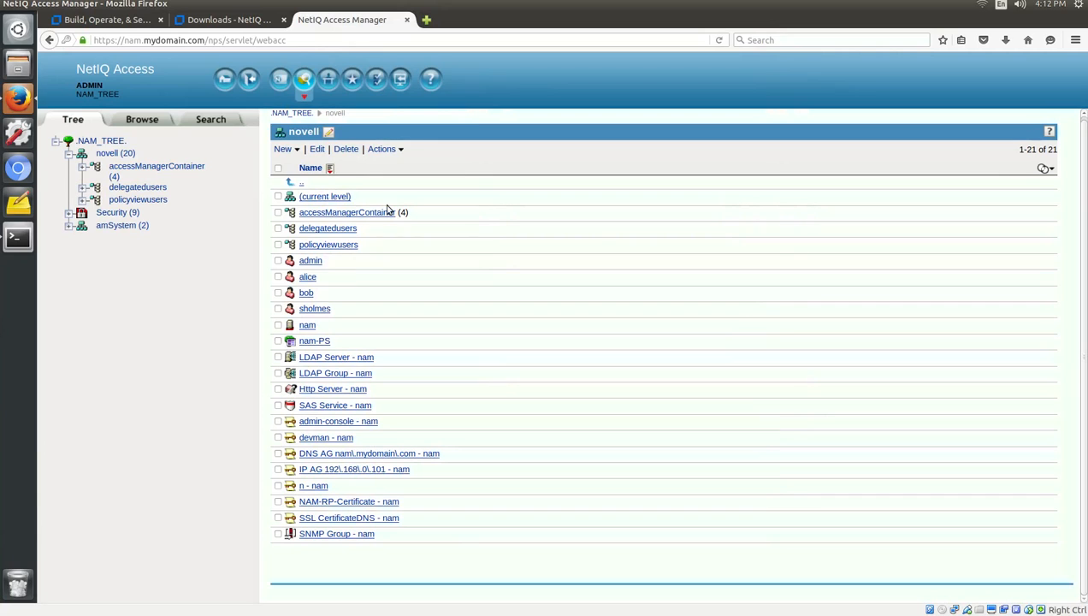
{"action": "left_click", "coordinate": [250, 78]}
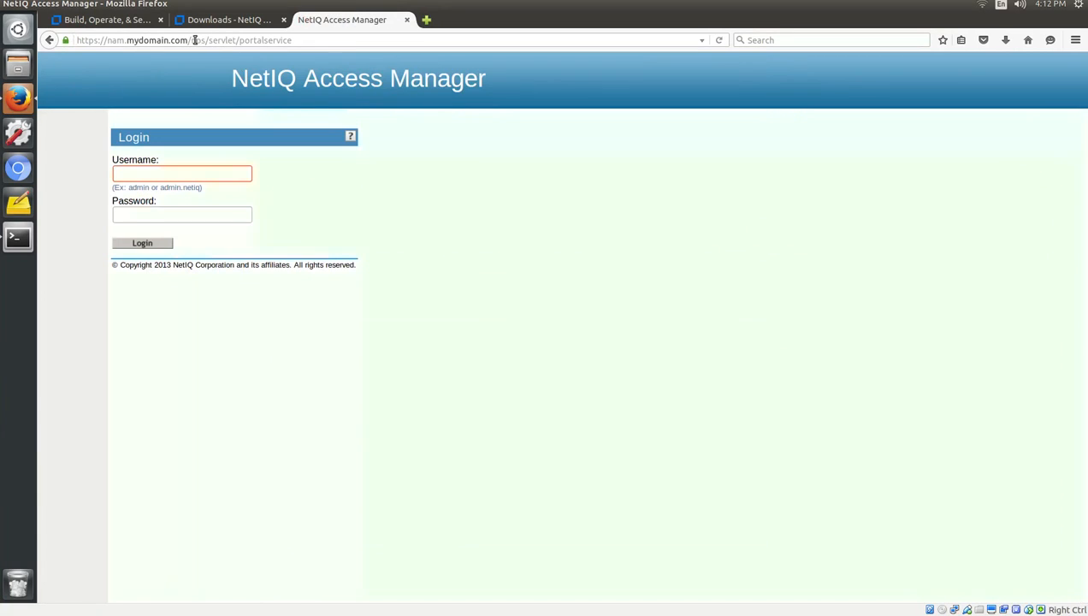
Change the address path from /nps to /nidp to load the identity server login page.
{"action": "left_click_drag", "start_coordinate": [190, 41], "coordinate": [245, 41]}
{"action": "left_click_drag", "start_coordinate": [313, 43], "coordinate": [354, 43]}
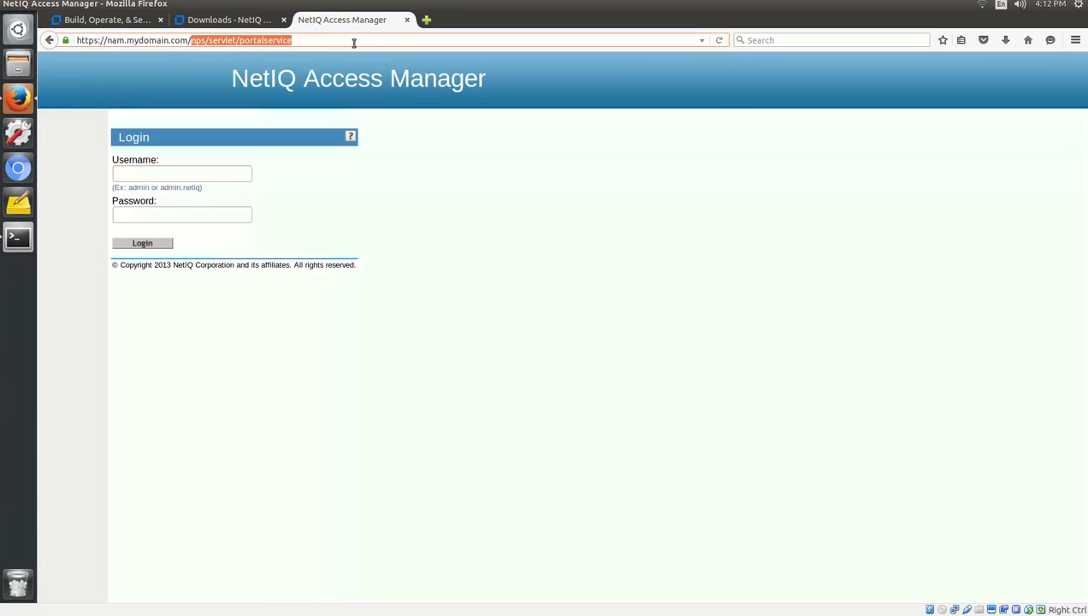
{"action": "type", "text": "nidp"}
{"action": "key", "text": "Return"}
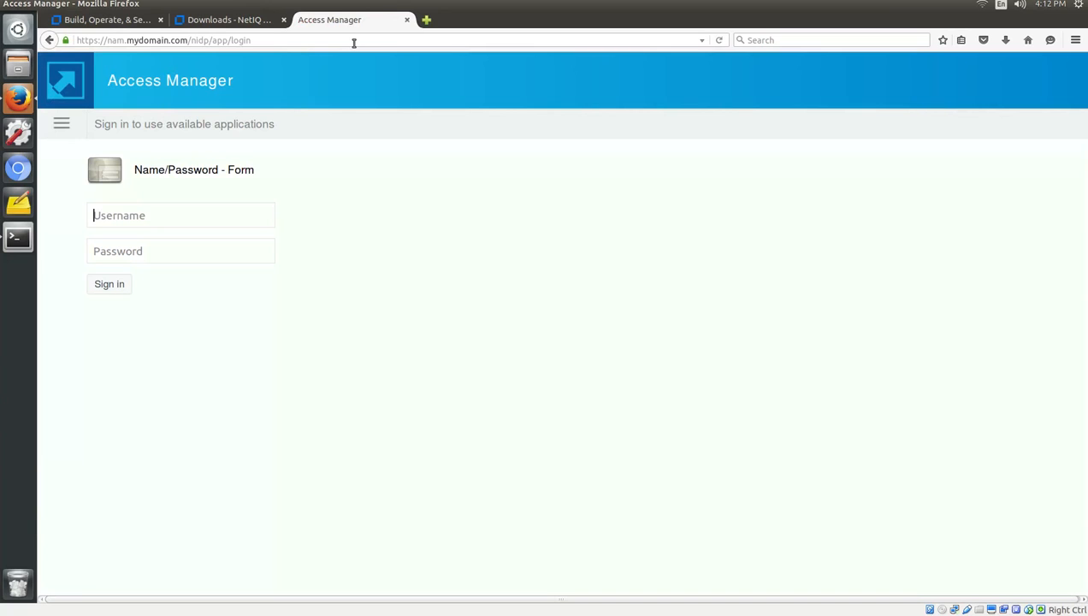
Sign in to the user portal with the newly created user's credentials.
{"action": "left_click", "coordinate": [63, 125]}
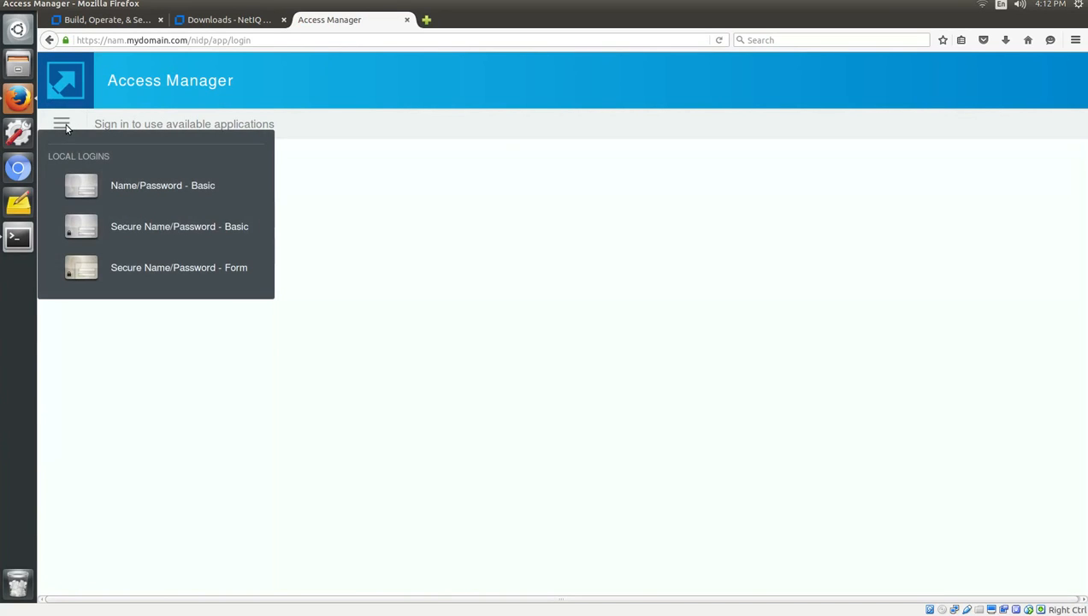
{"action": "left_click", "coordinate": [64, 125]}
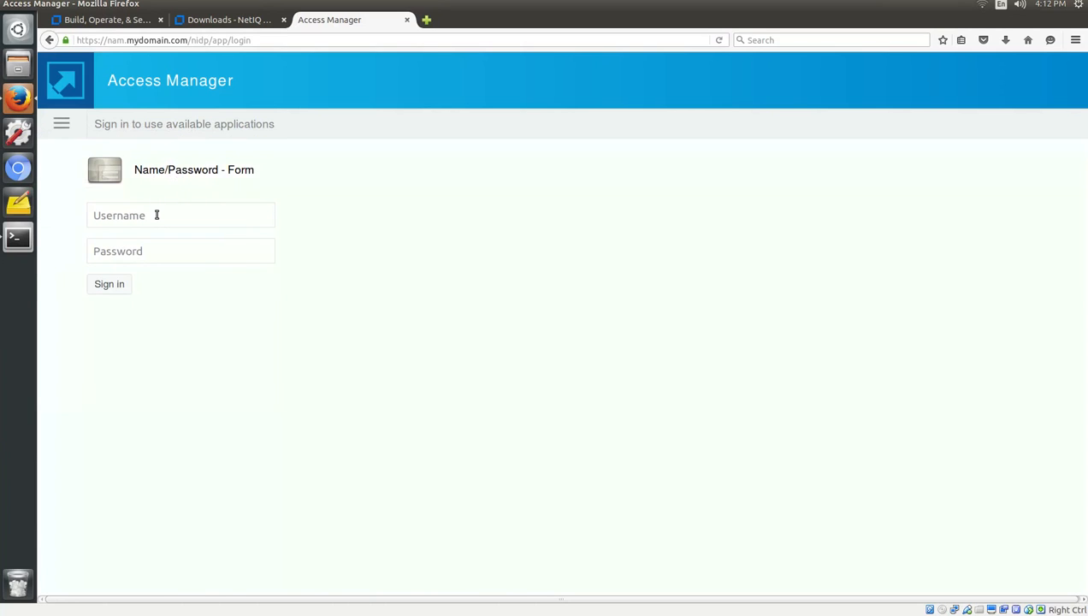
{"action": "type", "text": "sholm••••••••"}
{"action": "key", "text": "Return"}
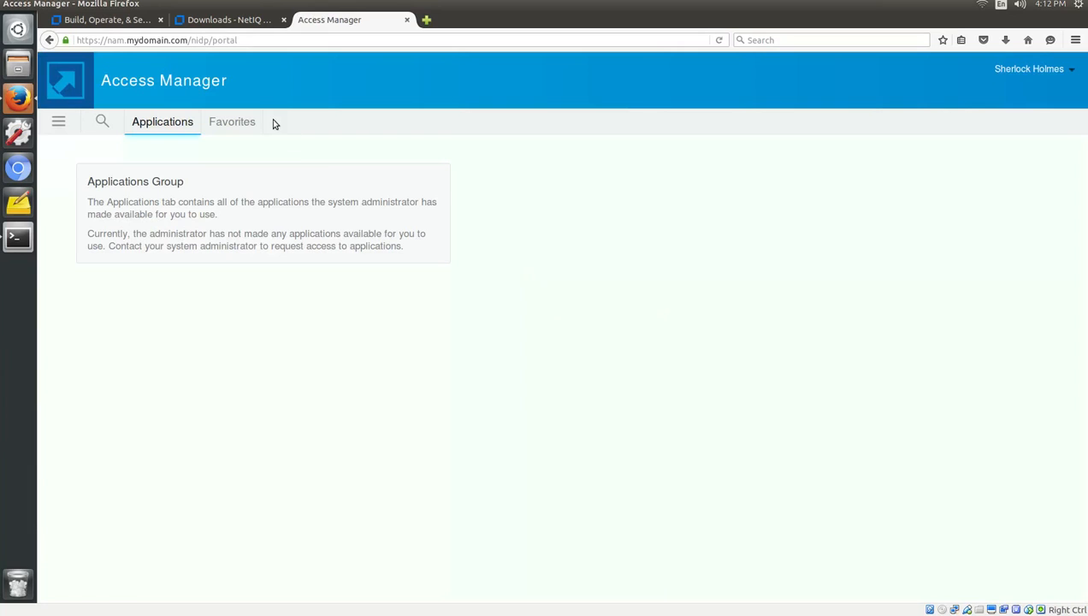
Check the Favorites and Applications sections, then log out from the account menu.
{"action": "left_click", "coordinate": [245, 127]}
{"action": "left_click", "coordinate": [155, 133]}
{"action": "left_click", "coordinate": [1067, 72]}
{"action": "left_click", "coordinate": [1046, 102]}
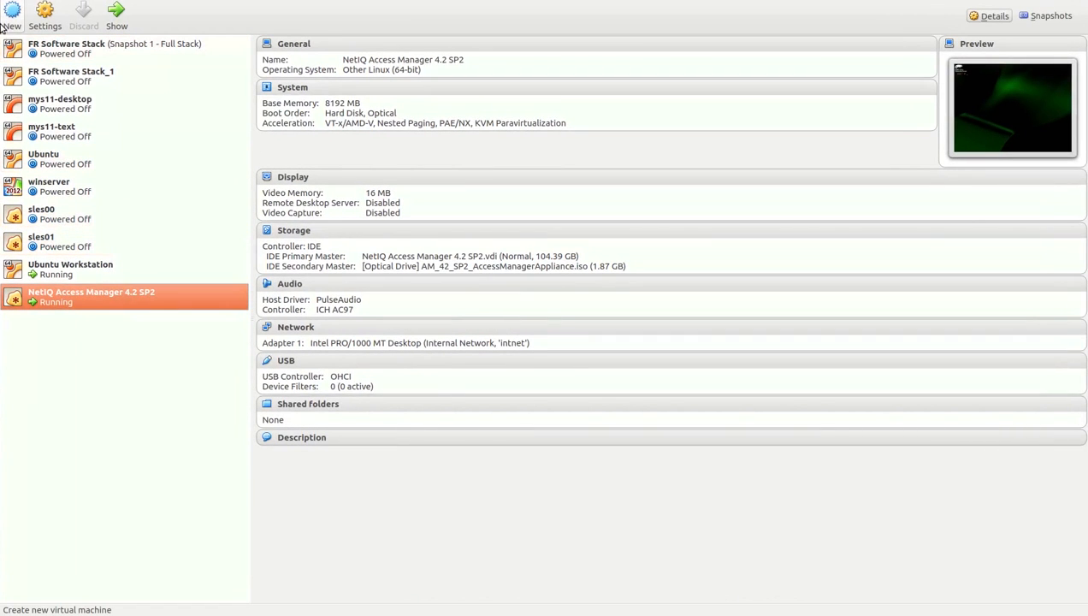
Name the new VM 'NetIQ Advanced Authentication Framework' with Other Linux (64-bit) as its OS.
{"action": "left_click", "coordinate": [7, 19]}
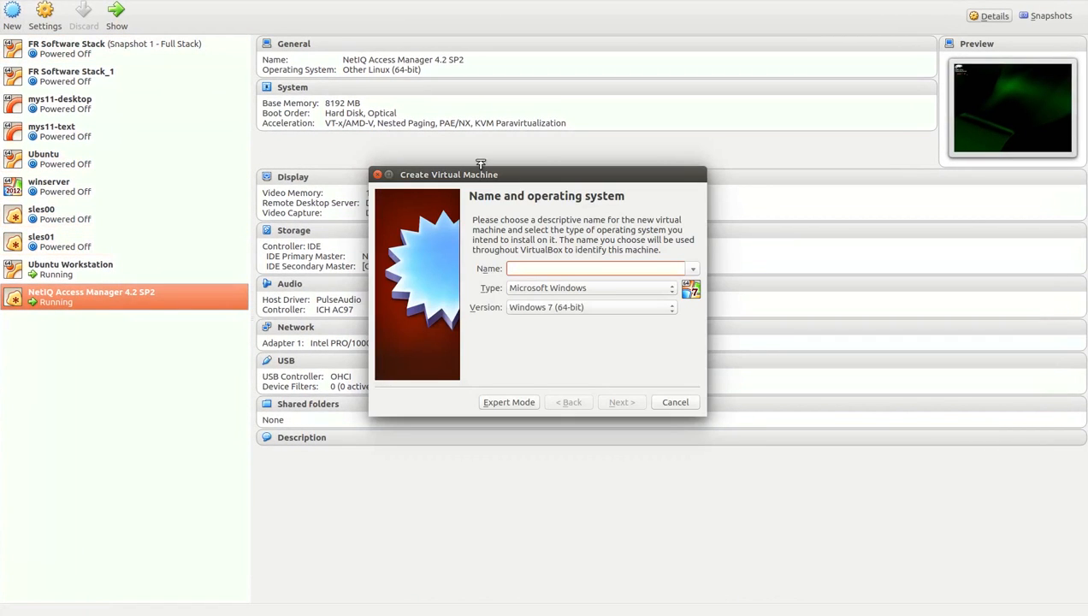
{"action": "type", "text": "NetIQ Adva"}
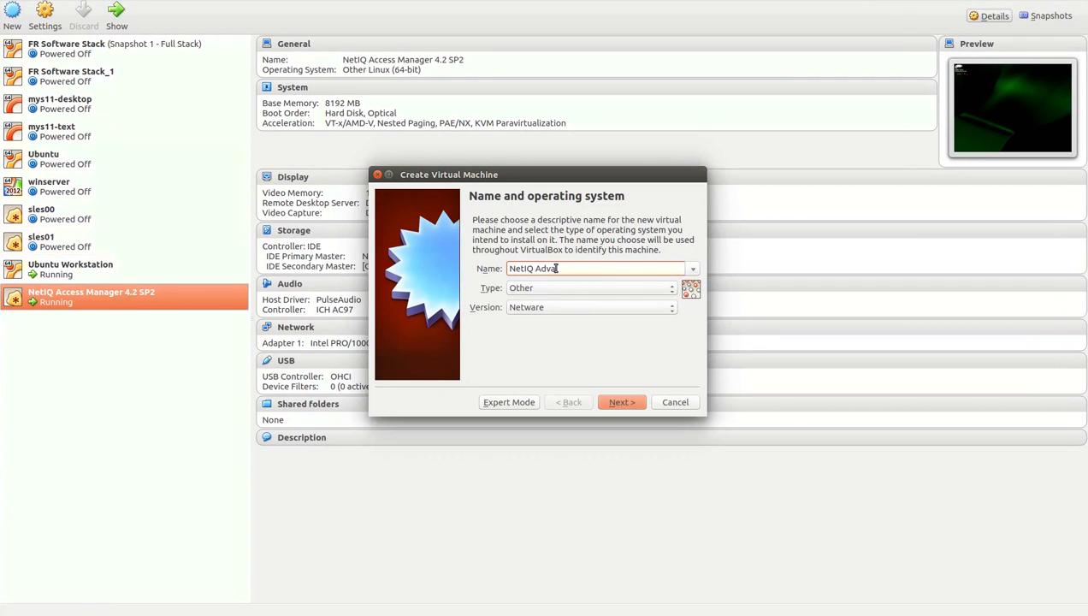
{"action": "type", "text": "nced Authentication Framework"}
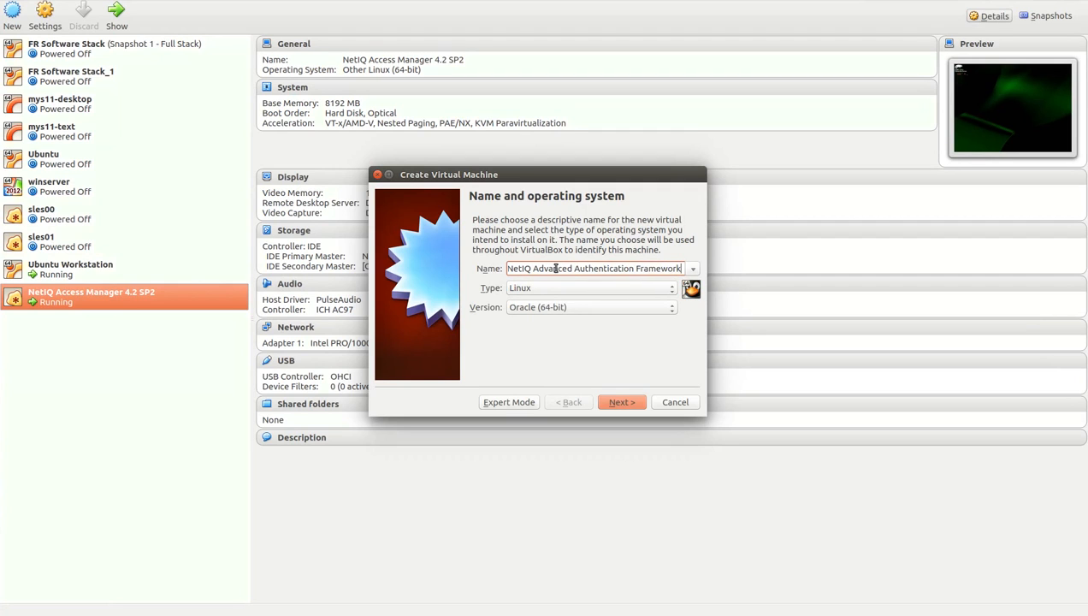
{"action": "left_click", "coordinate": [572, 304]}
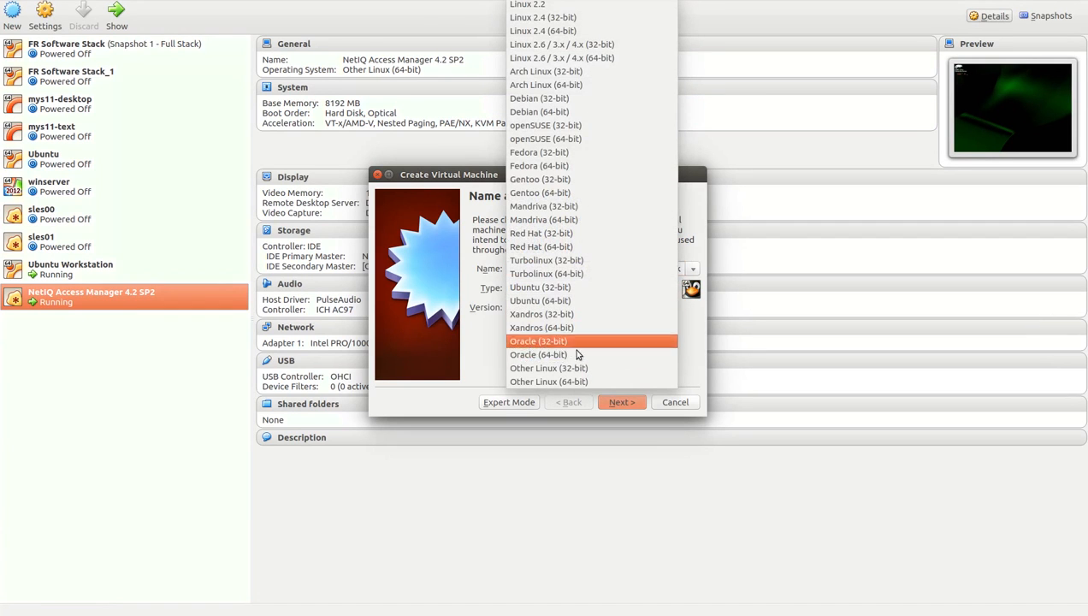
{"action": "left_click", "coordinate": [570, 381]}
{"action": "left_click", "coordinate": [621, 408]}
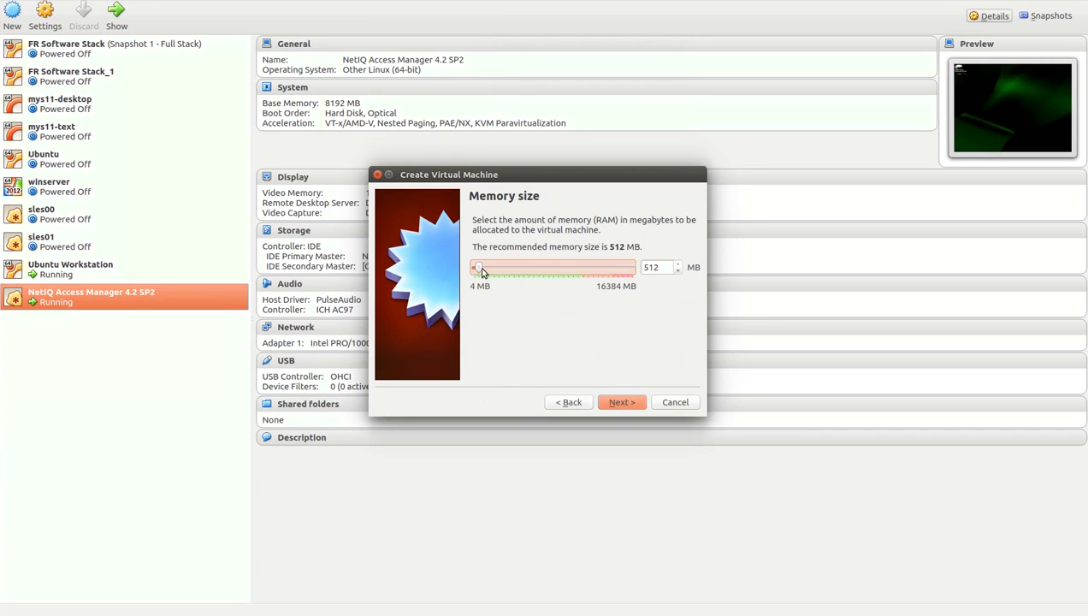
Give it 1024 MB memory and a new 8 GB VDI hard disk, and finish creation.
{"action": "left_click_drag", "start_coordinate": [482, 271], "coordinate": [487, 272]}
{"action": "left_click", "coordinate": [622, 402]}
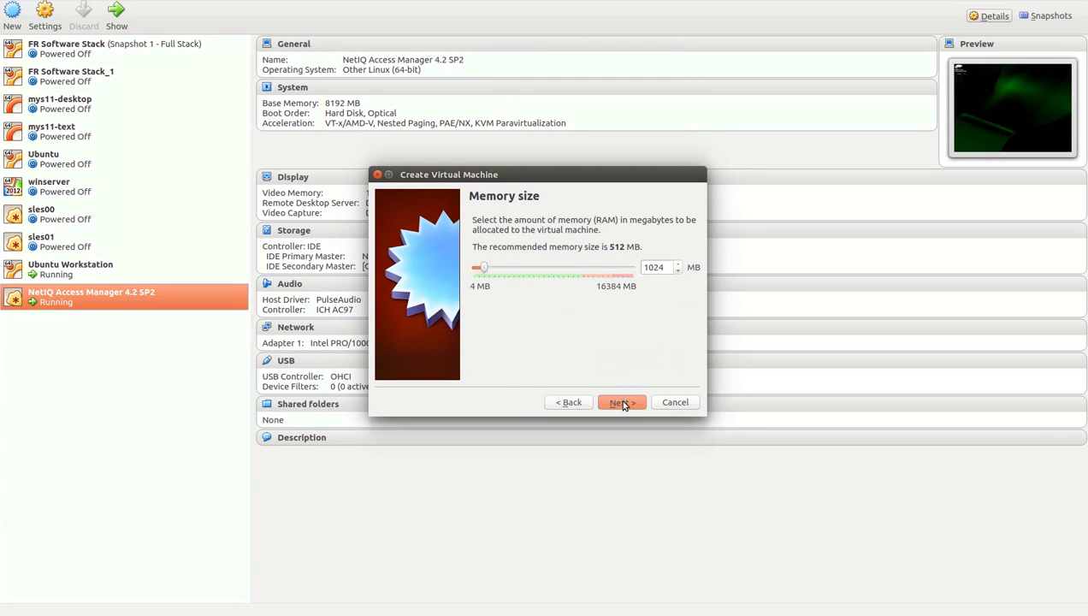
{"action": "left_click", "coordinate": [623, 403]}
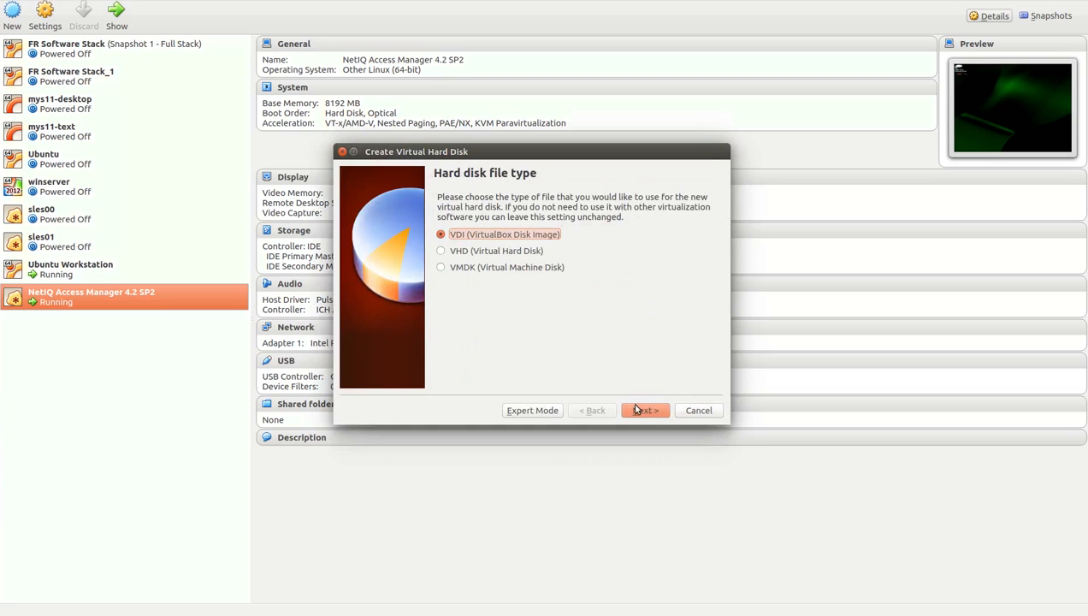
{"action": "left_click", "coordinate": [640, 411]}
{"action": "left_click", "coordinate": [641, 411]}
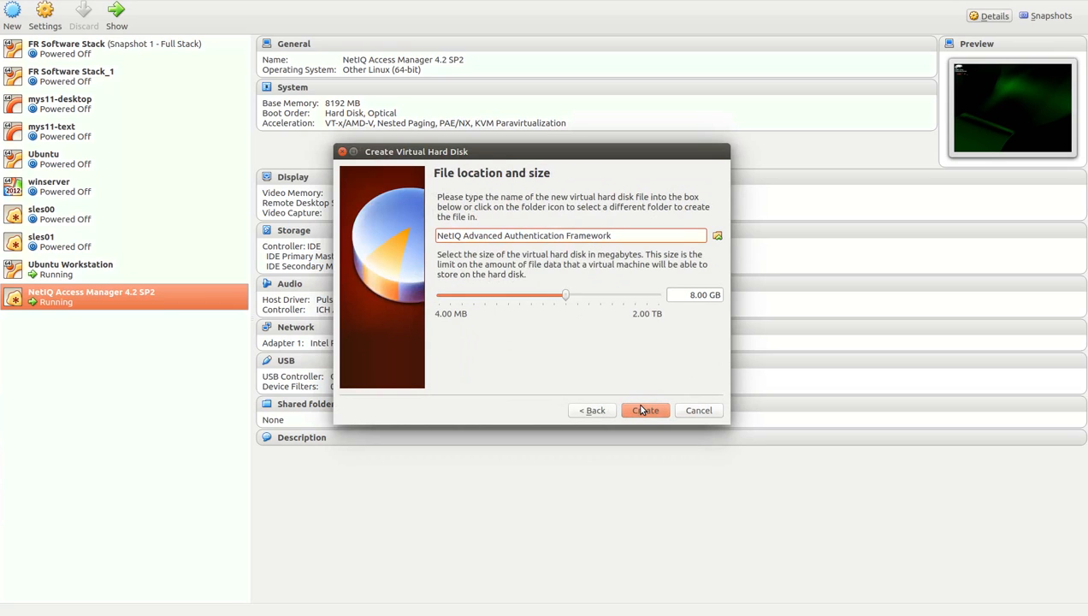
{"action": "left_click", "coordinate": [642, 410]}
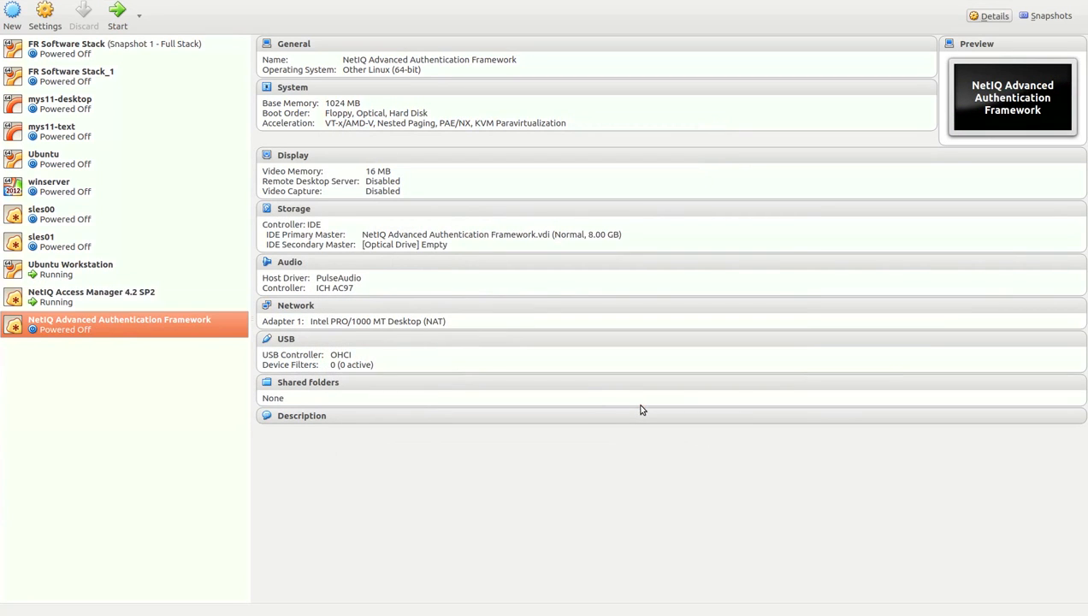
Rearrange the VM's boot order: Floppy excluded, Hard Disk first, Optical above Floppy.
{"action": "left_click", "coordinate": [53, 17]}
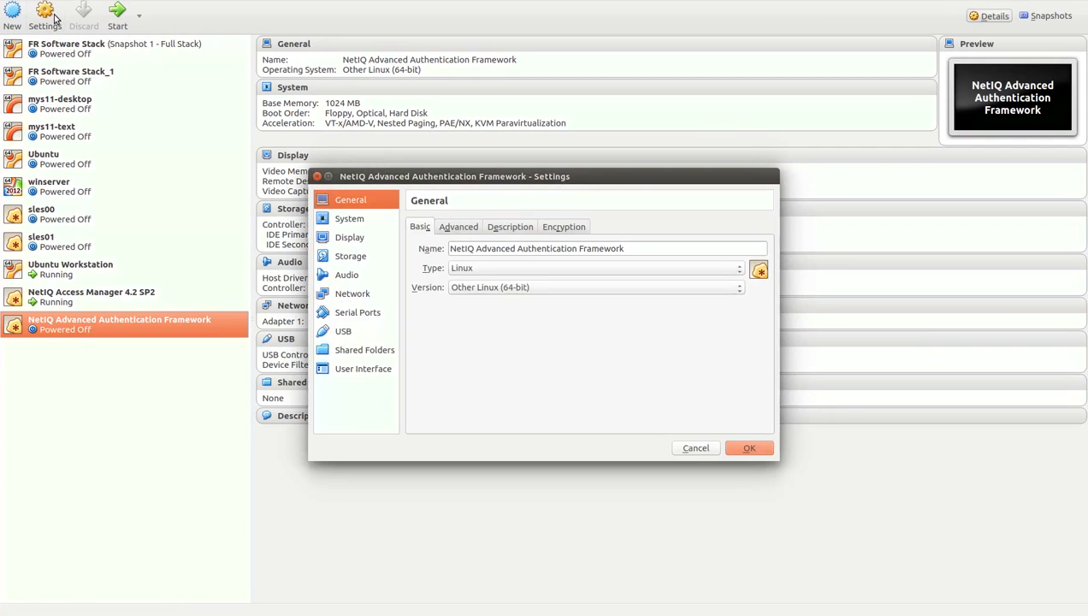
{"action": "left_click", "coordinate": [365, 221]}
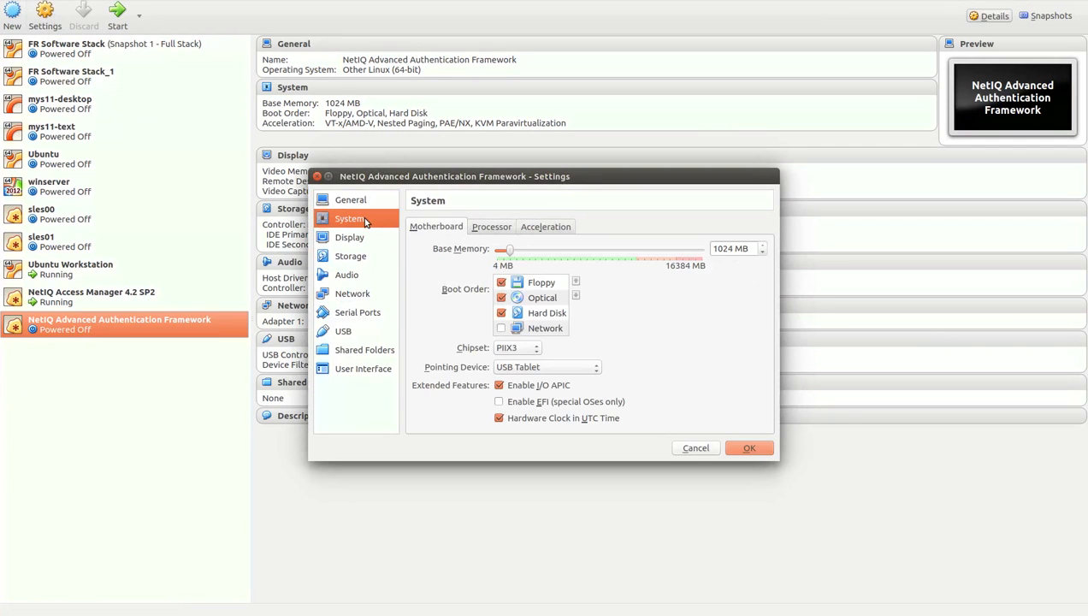
{"action": "left_click", "coordinate": [502, 283]}
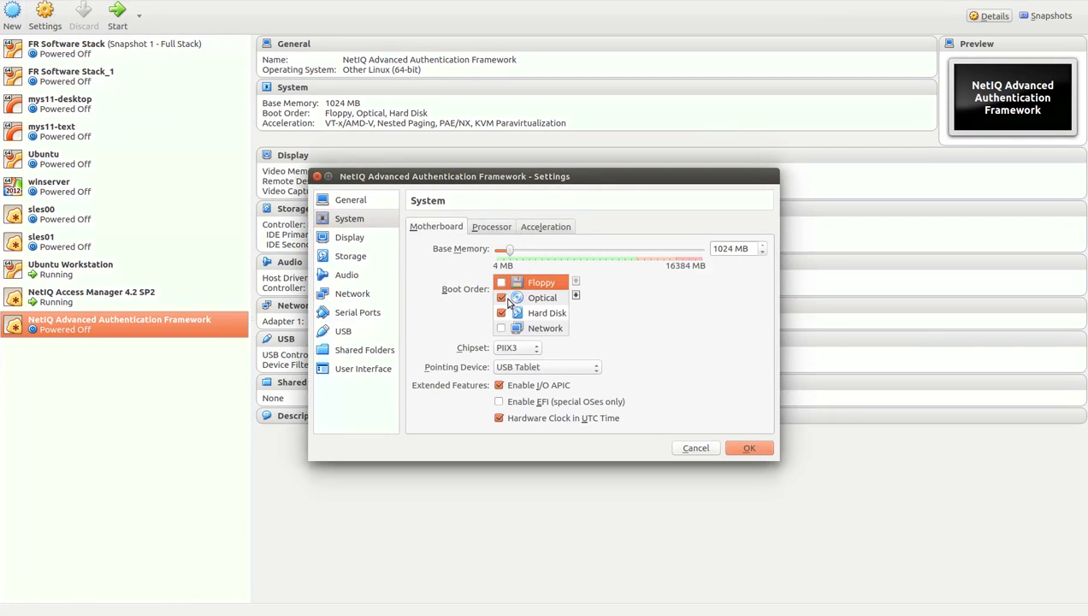
{"action": "left_click", "coordinate": [539, 313]}
{"action": "key", "text": "ctrl+Up"}
{"action": "key", "text": "ctrl+Up"}
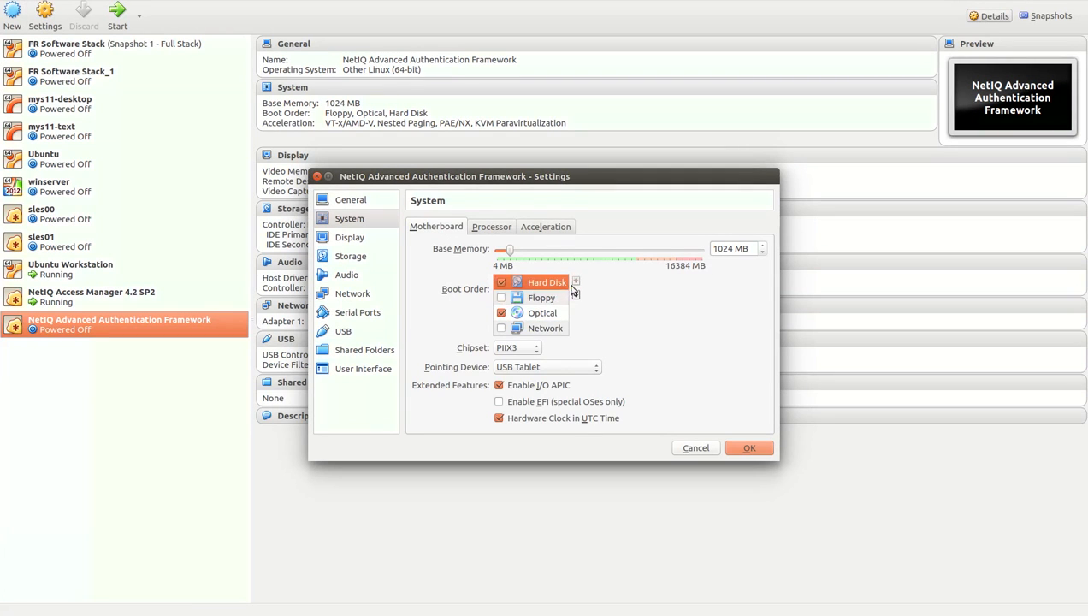
{"action": "left_click", "coordinate": [547, 313]}
{"action": "left_click", "coordinate": [576, 282]}
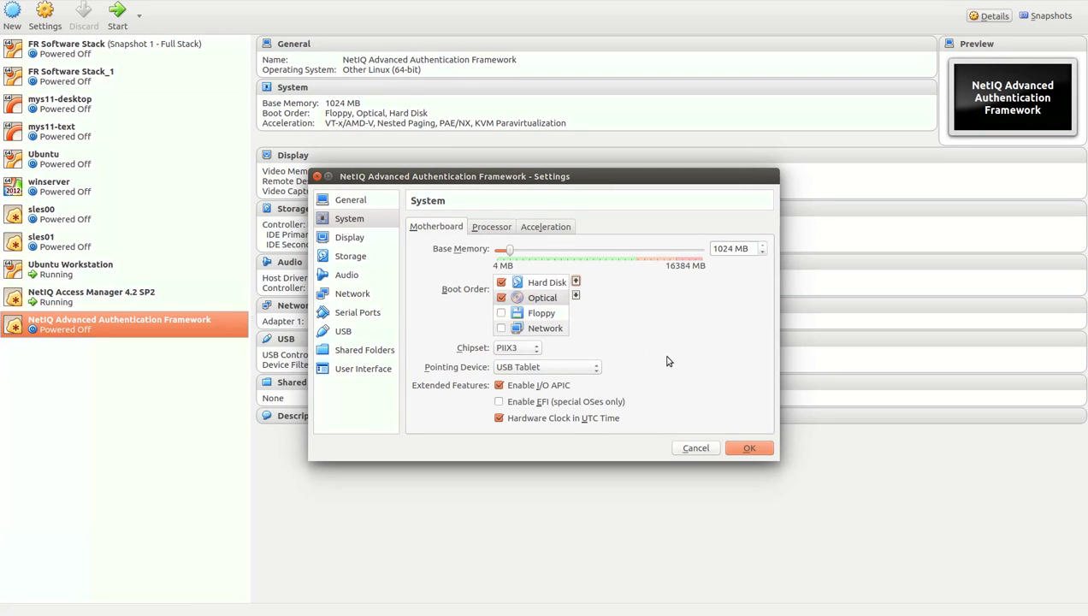
Attach network Adapter 1 to Internal Network 'intnet' and save the settings.
{"action": "left_click", "coordinate": [360, 293]}
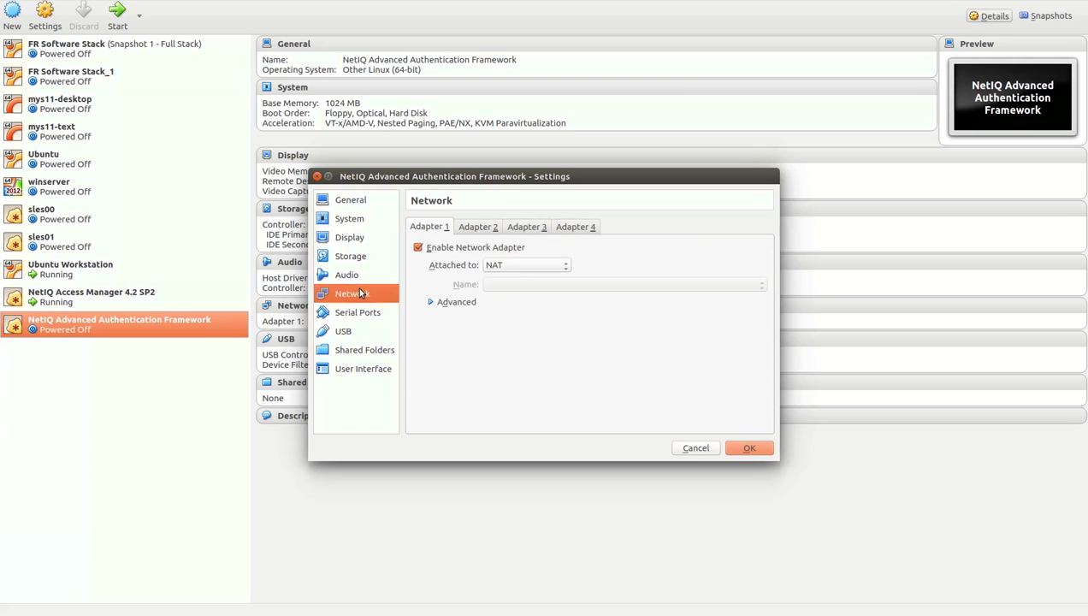
{"action": "left_click", "coordinate": [499, 268]}
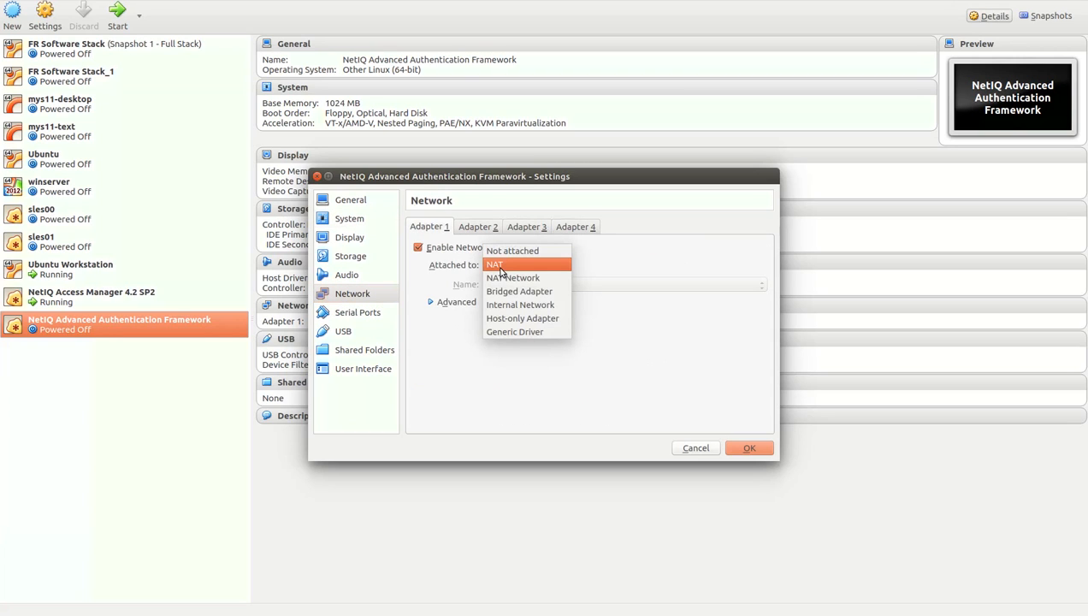
{"action": "left_click", "coordinate": [505, 303]}
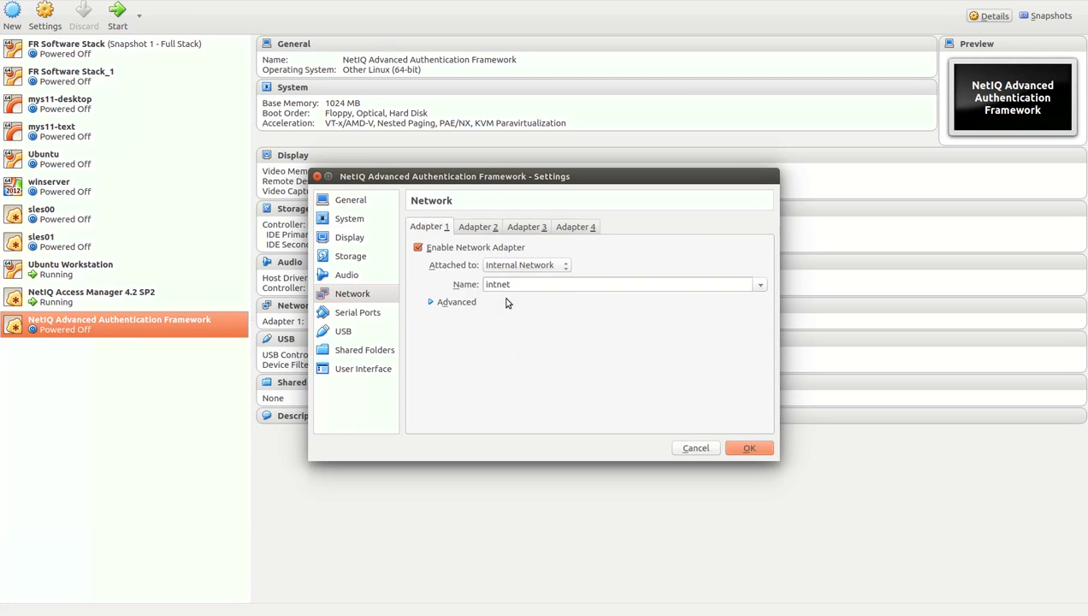
{"action": "left_click", "coordinate": [768, 448]}
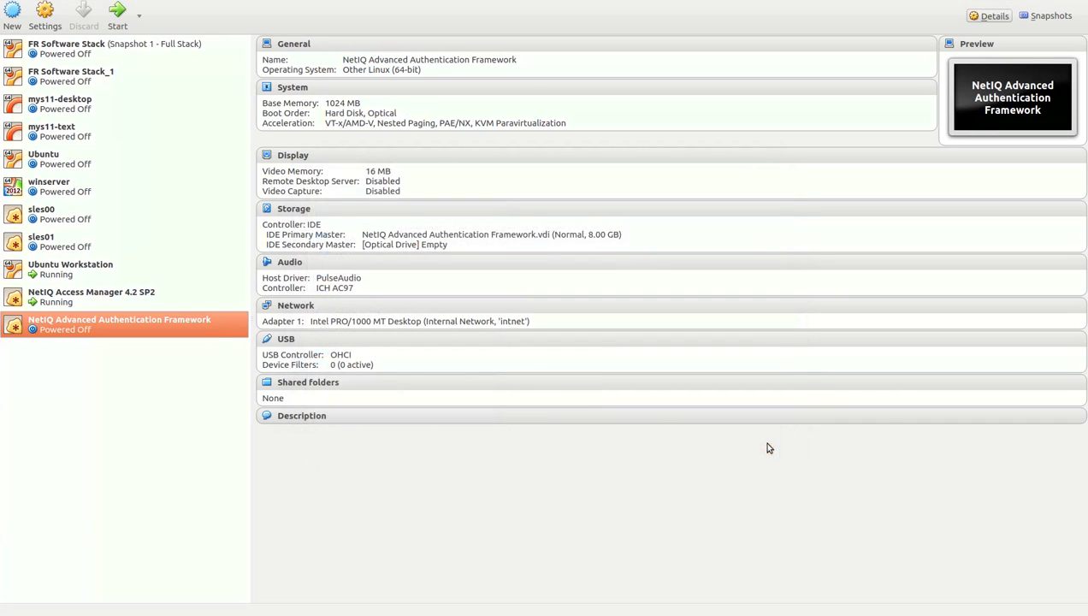
Start the VM, booting from AA-release-5.4-760.iso in the AdvancedAuthEnterprise-5.4-760 folder.
{"action": "left_click", "coordinate": [117, 15]}
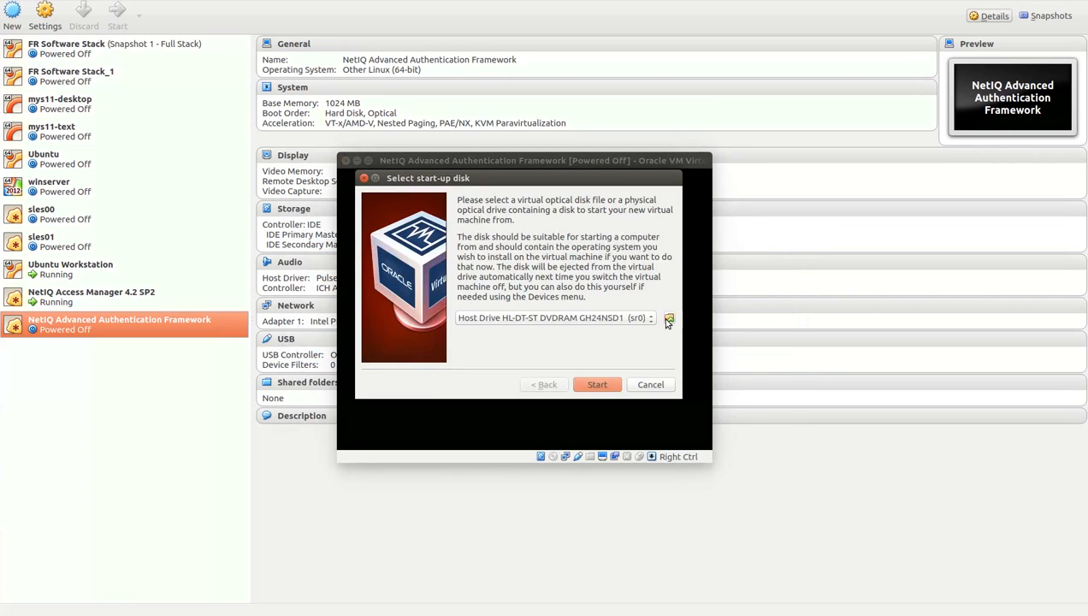
{"action": "left_click", "coordinate": [669, 319]}
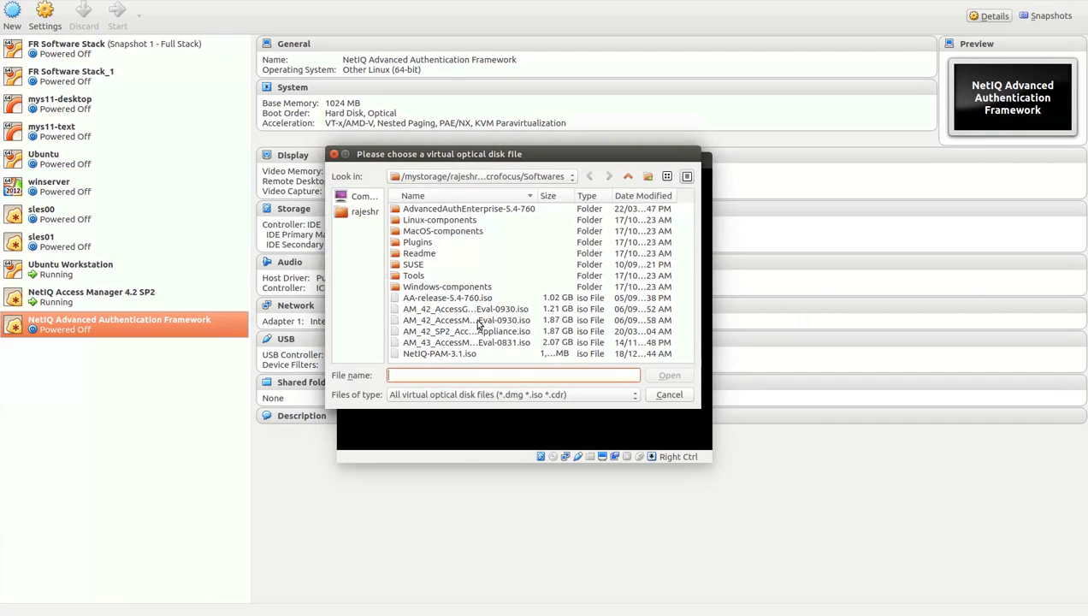
{"action": "double_click", "coordinate": [490, 212]}
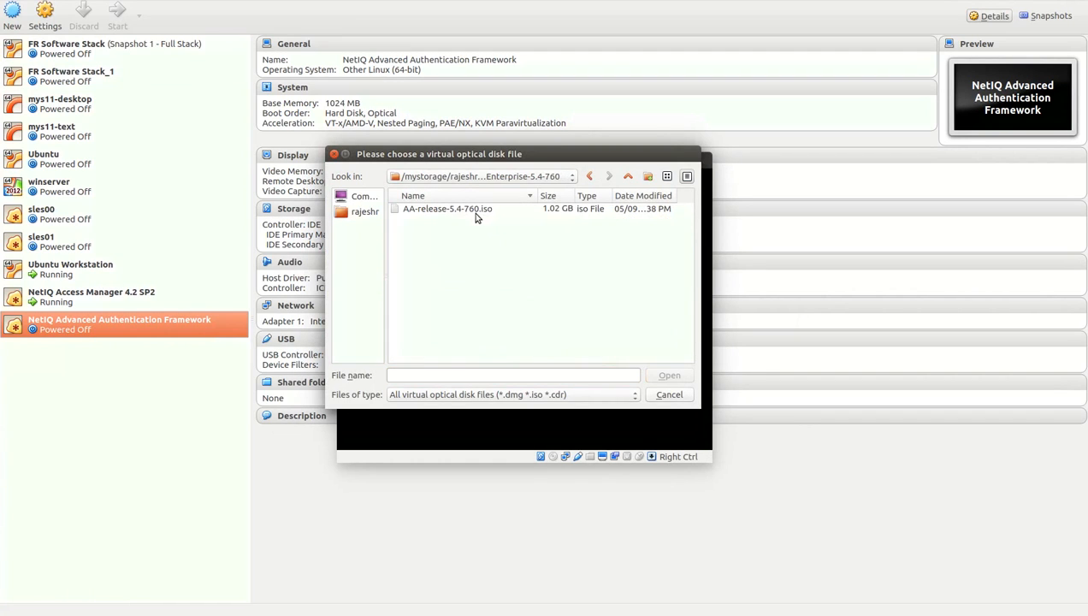
{"action": "left_click", "coordinate": [476, 210]}
{"action": "left_click", "coordinate": [666, 376]}
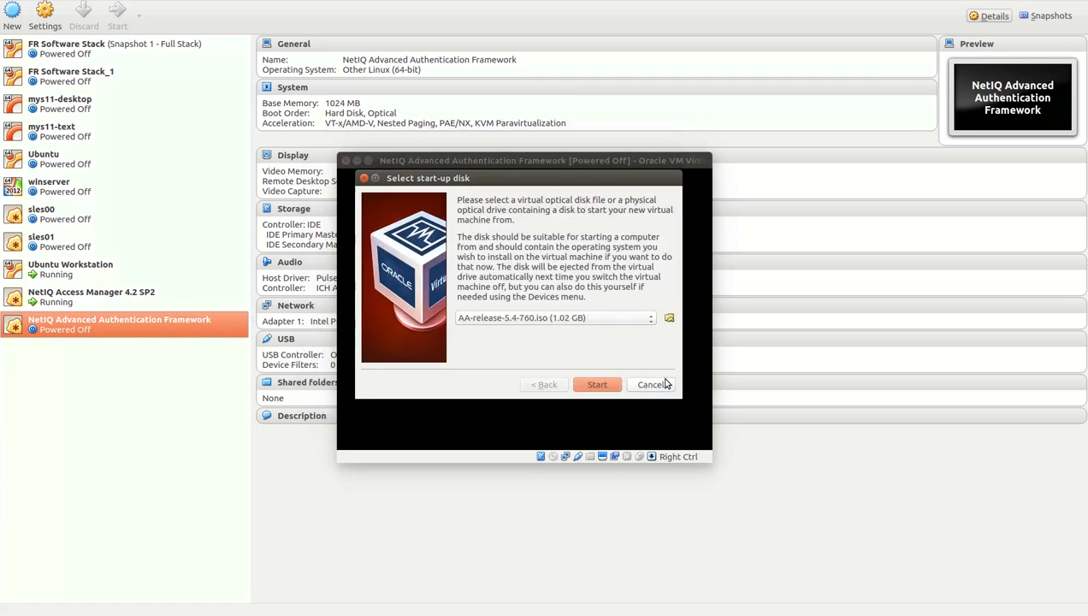
{"action": "left_click", "coordinate": [599, 385]}
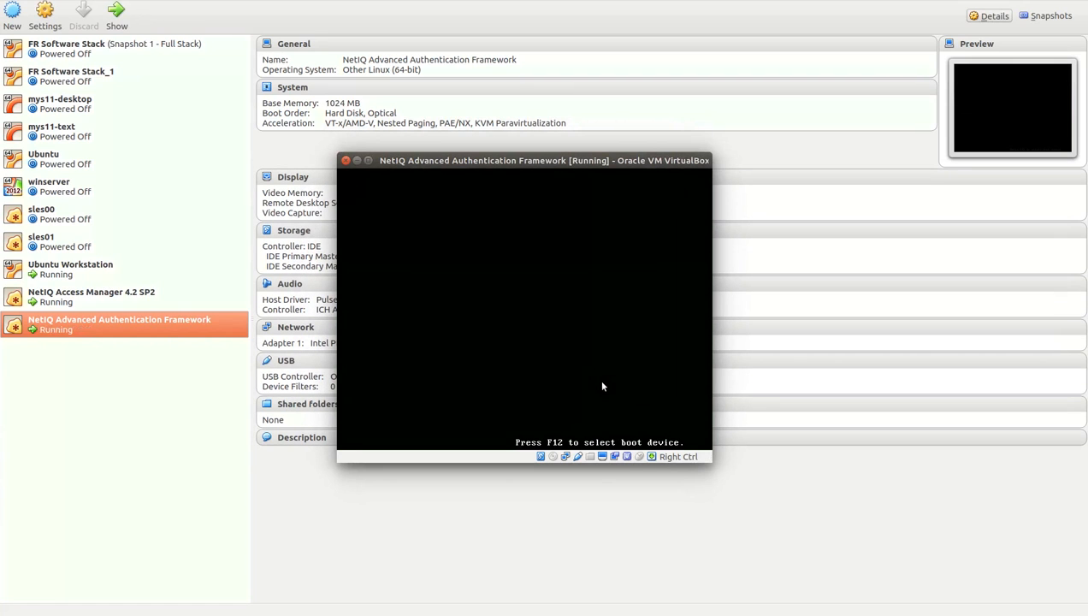
Maximize the VM window, choose Install appliance, and accept the license agreement to continue.
{"action": "double_click", "coordinate": [375, 165]}
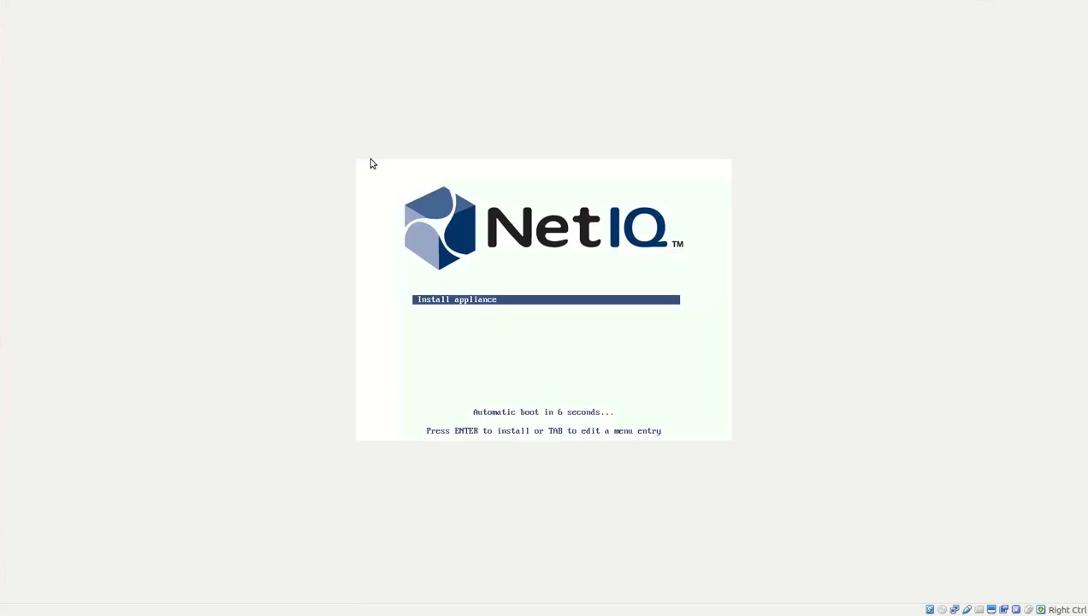
{"action": "key", "text": "Return"}
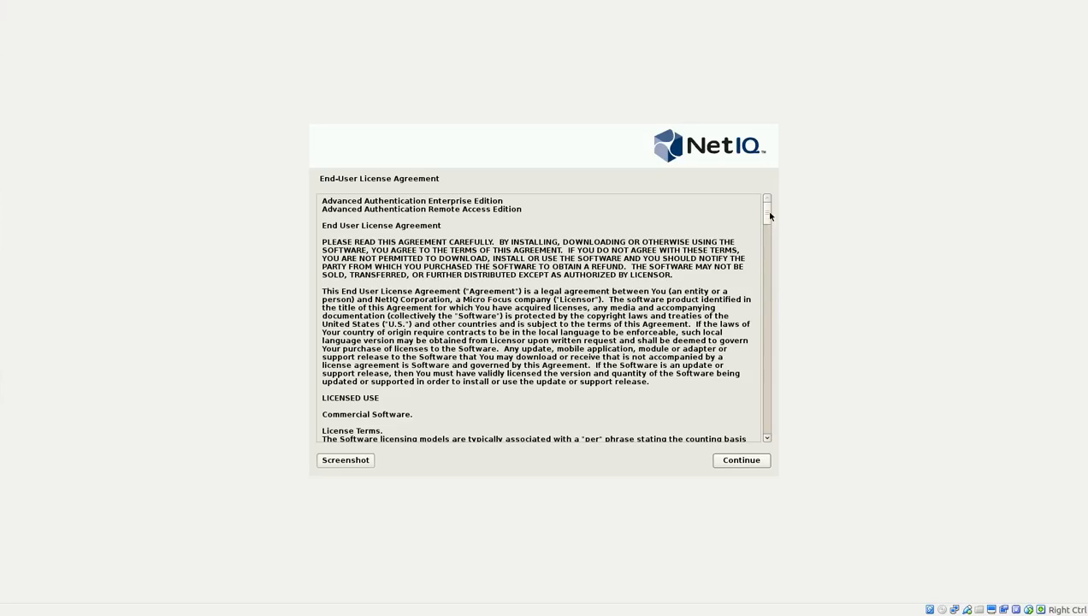
{"action": "left_click_drag", "start_coordinate": [763, 209], "coordinate": [753, 431]}
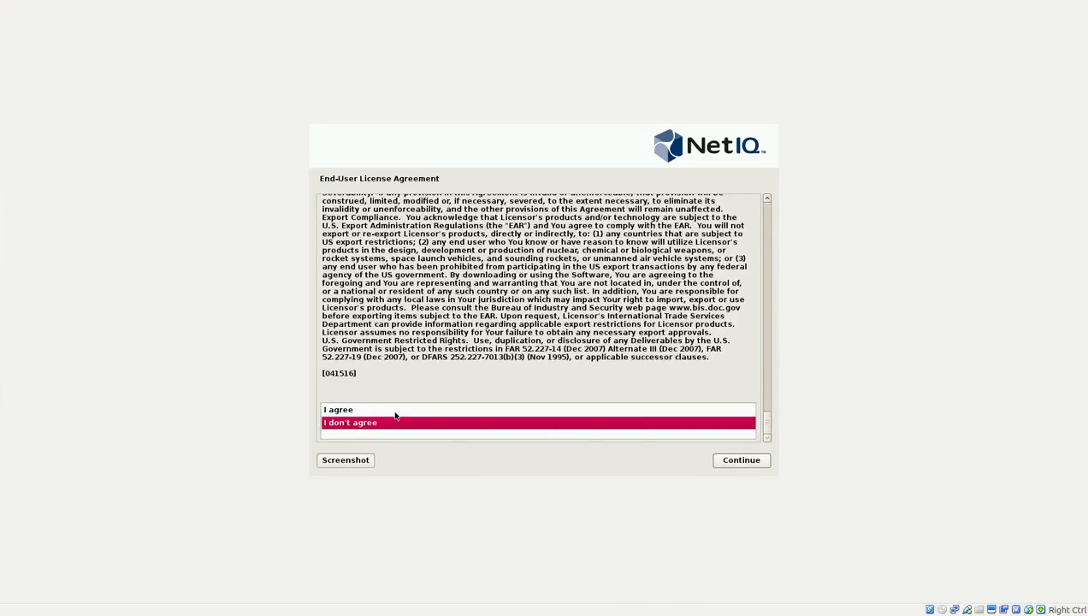
{"action": "left_click", "coordinate": [393, 411]}
{"action": "left_click", "coordinate": [734, 461]}
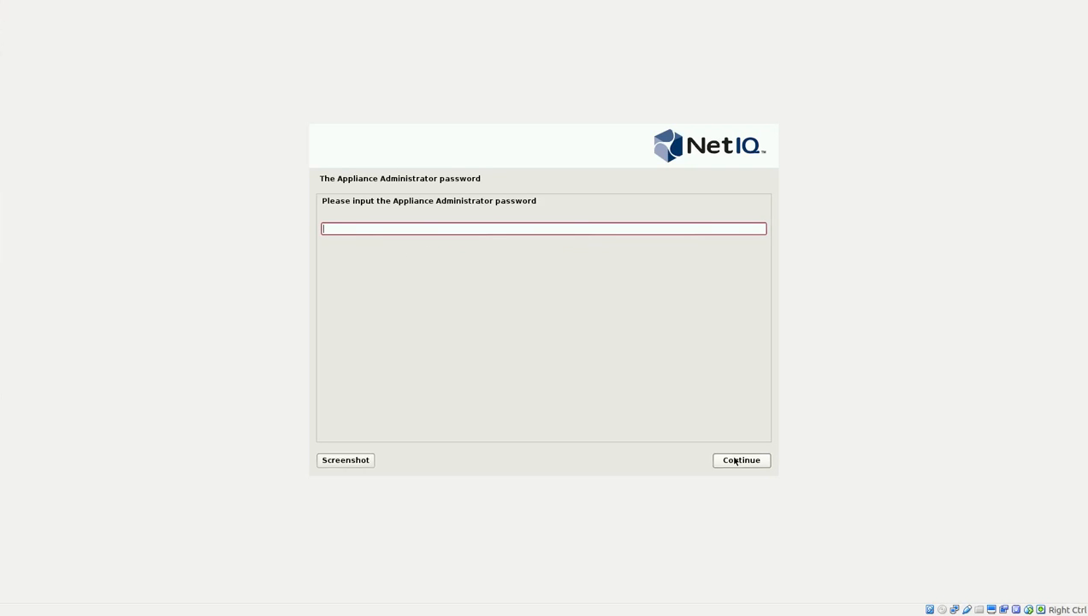
Enter and confirm the Appliance Administrator password to complete the installation.
{"action": "type", "text": "••••••••"}
{"action": "left_click", "coordinate": [735, 461]}
{"action": "type", "text": "•••••••"}
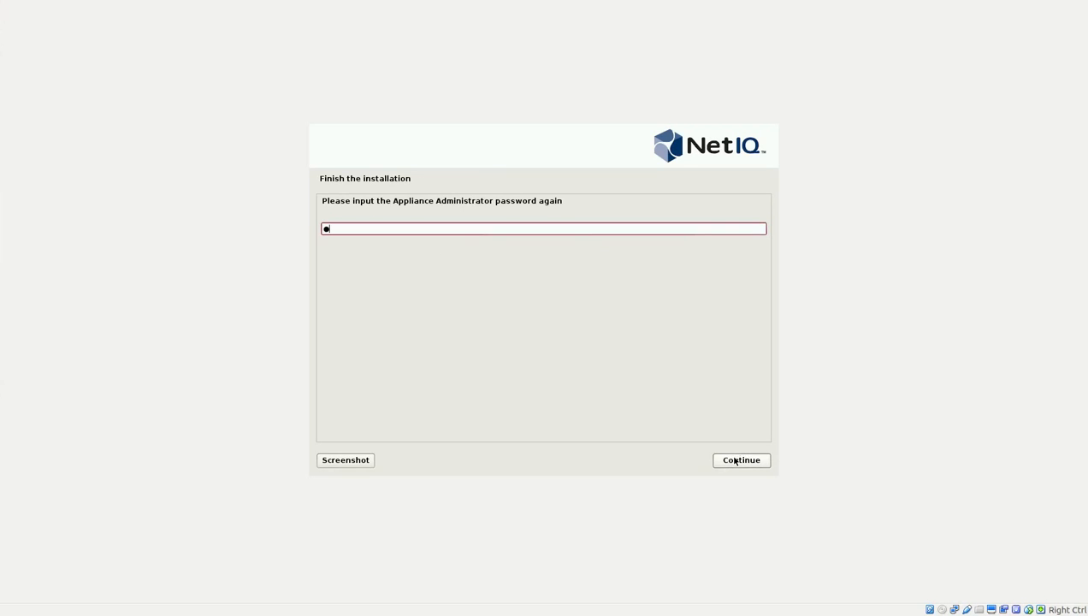
{"action": "type", "text": "•"}
{"action": "left_click", "coordinate": [735, 461]}
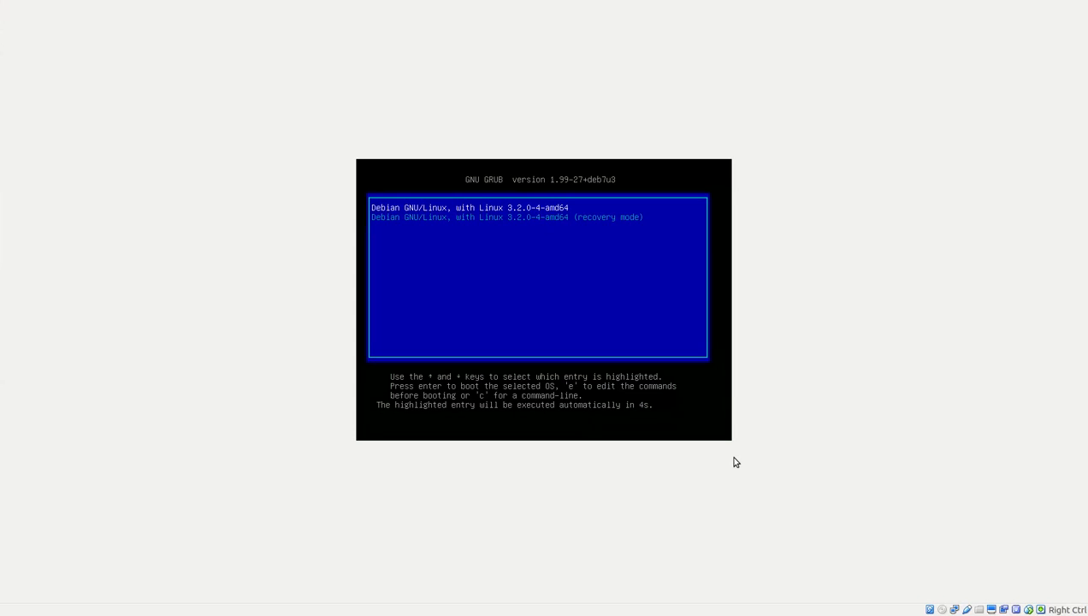
Boot the default Debian GNU/Linux entry from the GRUB menu.
{"action": "key", "text": "Return"}
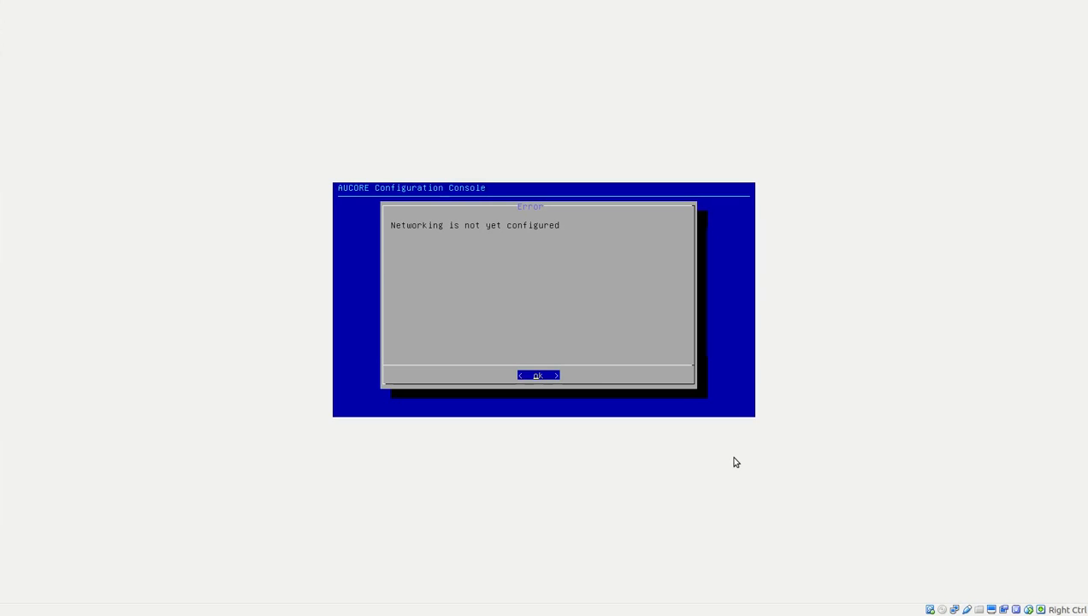
Apply static IP 192.168.0.102, netmask 255.255.255.0, gateway 192.168.0.1 to eth0.
{"action": "key", "text": "Return"}
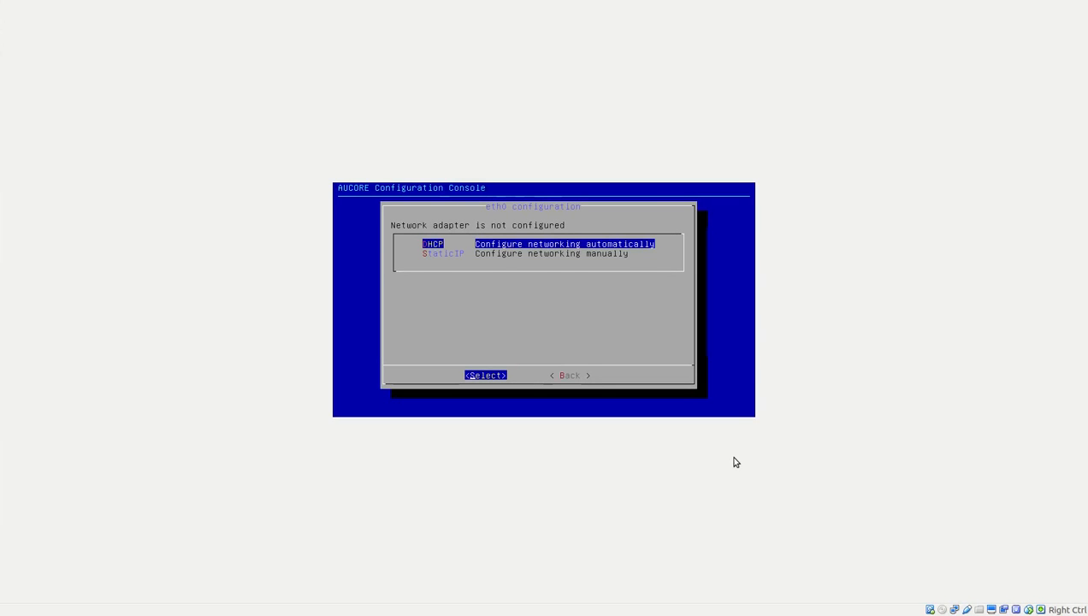
{"action": "key", "text": "Down"}
{"action": "key", "text": "Return"}
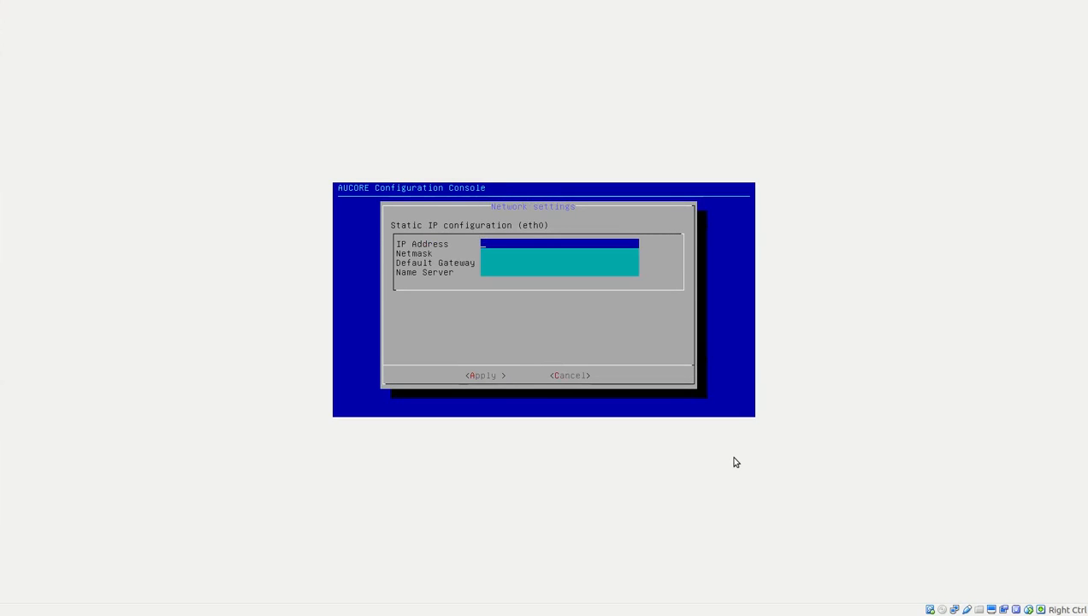
{"action": "type", "text": "192.168.0.102"}
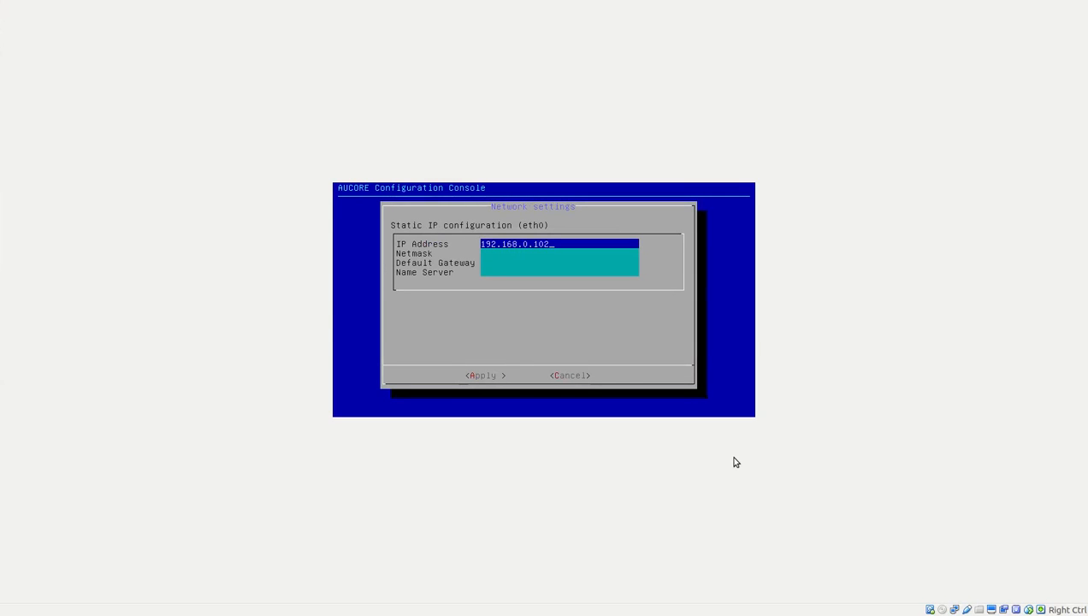
{"action": "key", "text": "Down"}
{"action": "type", "text": "55"}
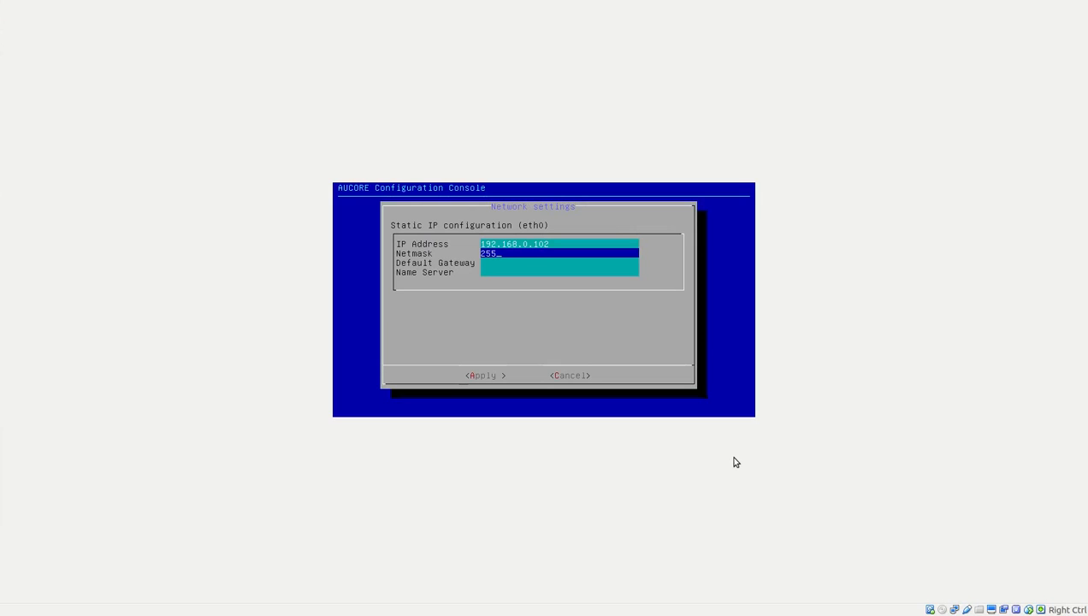
{"action": "type", "text": ".255.255.0"}
{"action": "key", "text": "Down"}
{"action": "type", "text": "19"}
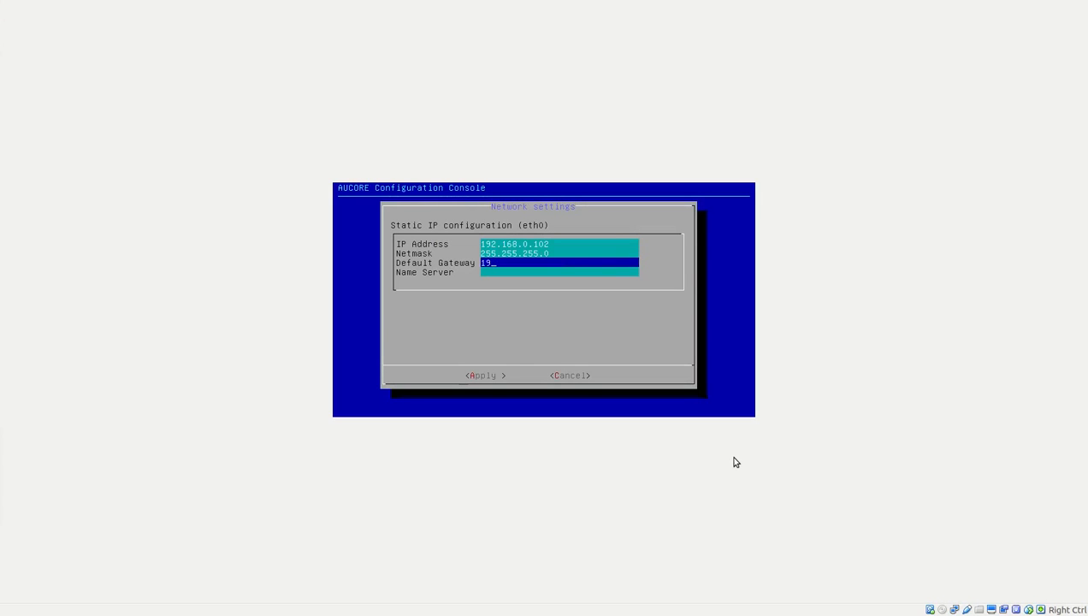
{"action": "type", "text": "2.168.0.1"}
{"action": "key", "text": "Tab"}
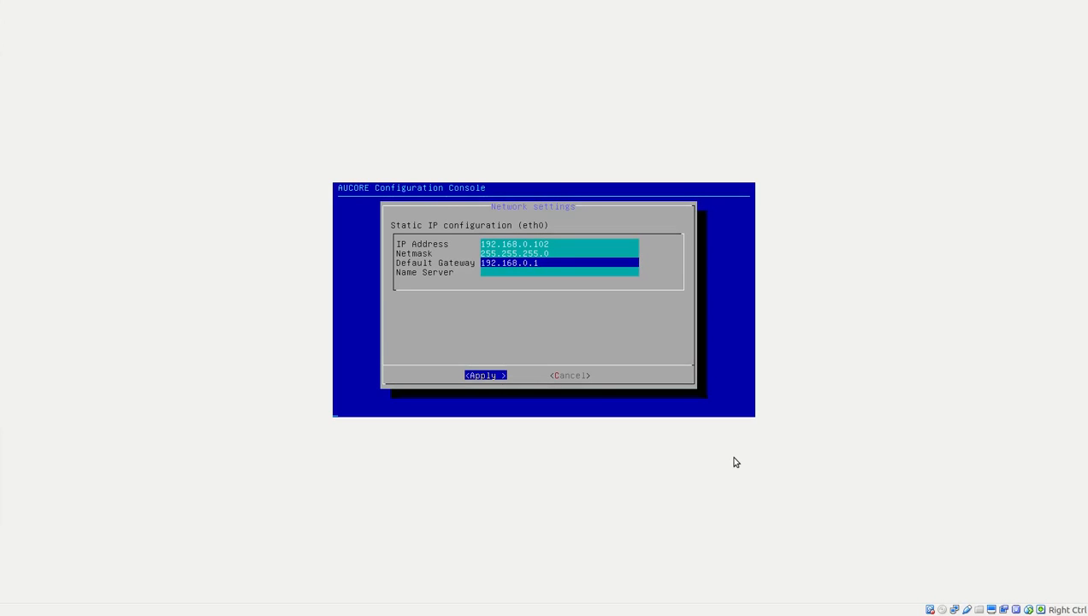
{"action": "key", "text": "Return"}
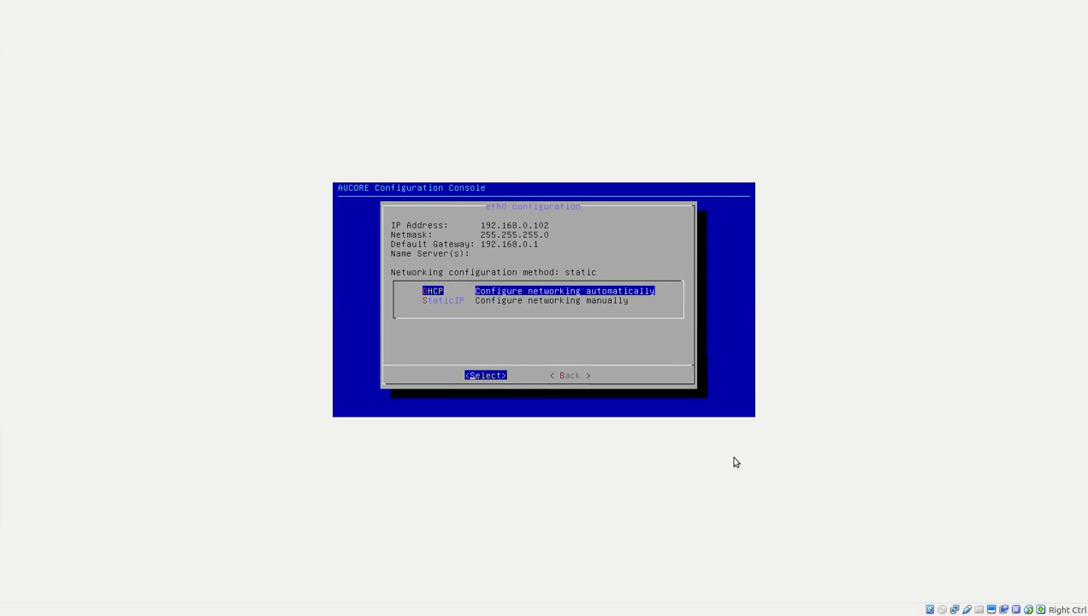
Replace host name aucore-0255 with naaf from the Advanced Menu.
{"action": "key", "text": "Tab"}
{"action": "key", "text": "Return"}
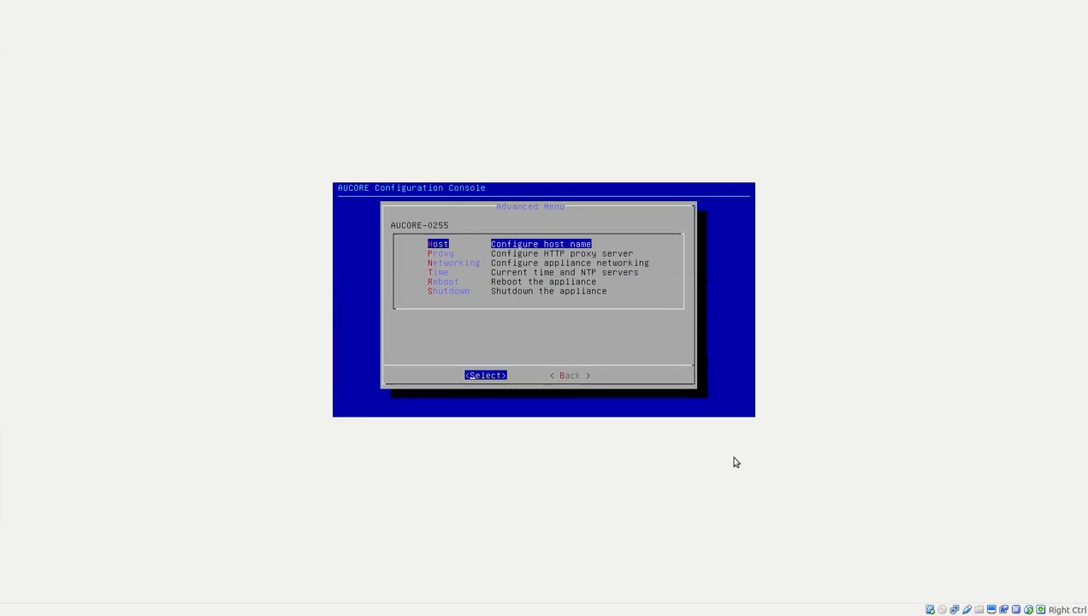
{"action": "key", "text": "Return"}
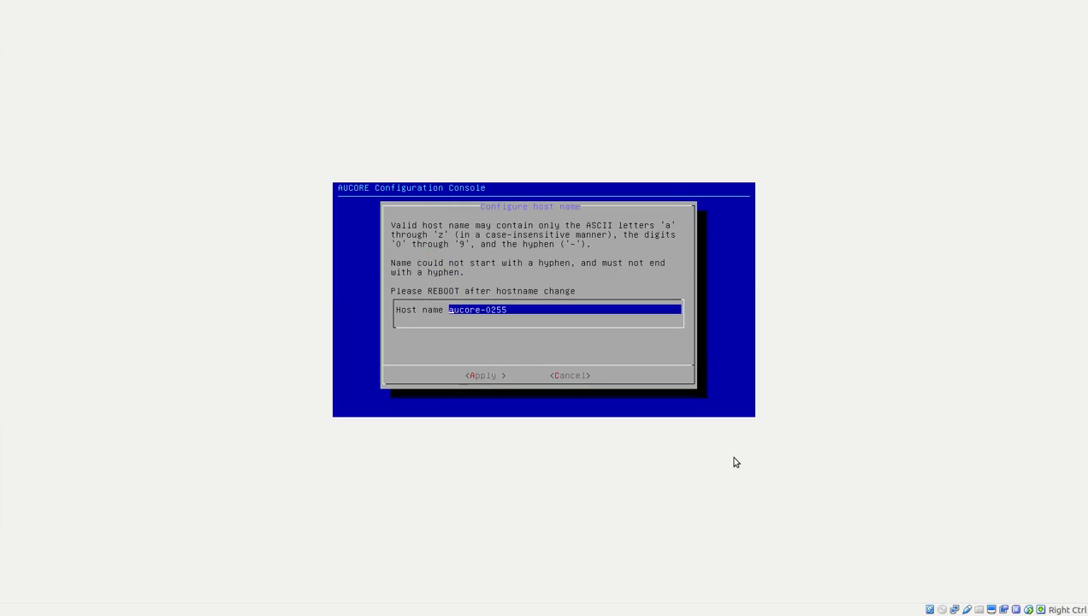
{"action": "key", "text": "BackSpace"}
{"action": "key", "text": "BackSpace"}
{"action": "key", "text": "BackSpace"}
{"action": "key", "text": "BackSpace"}
{"action": "key", "text": "BackSpace"}
{"action": "key", "text": "BackSpace"}
{"action": "key", "text": "BackSpace"}
{"action": "key", "text": "BackSpace"}
{"action": "key", "text": "BackSpace"}
{"action": "key", "text": "BackSpace"}
{"action": "key", "text": "BackSpace"}
{"action": "type", "text": "naa"}
{"action": "key", "text": "Tab"}
{"action": "key", "text": "Return"}
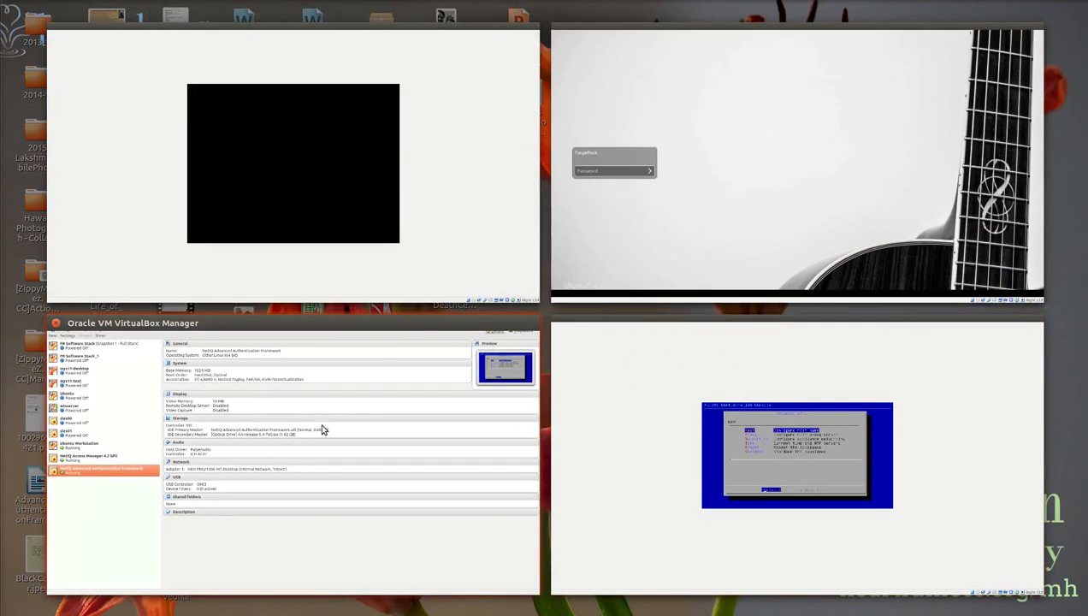
{"action": "left_click", "coordinate": [406, 42]}
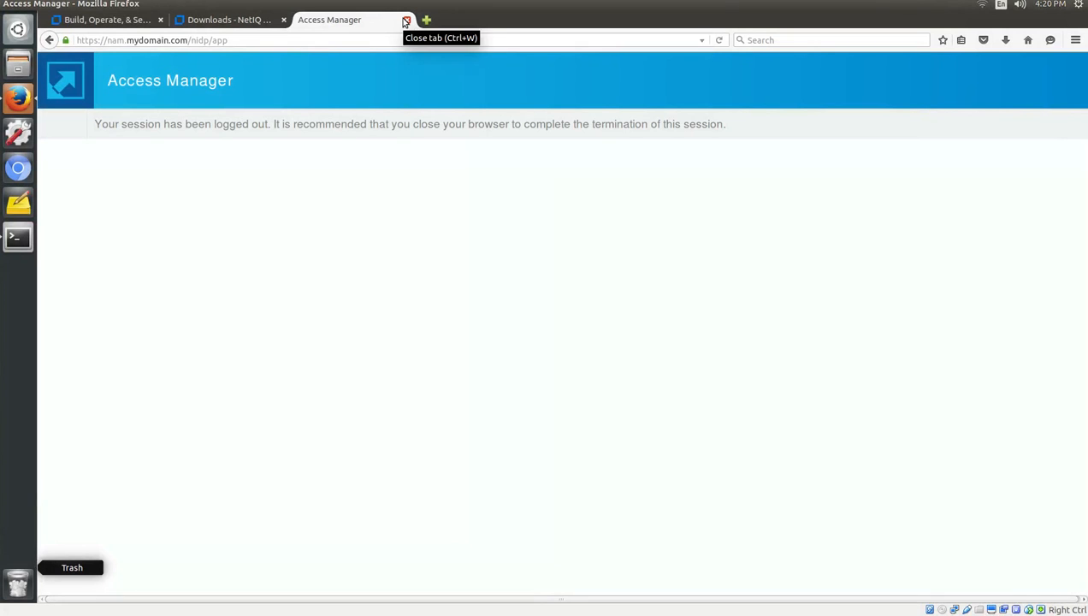
{"action": "left_click", "coordinate": [406, 20]}
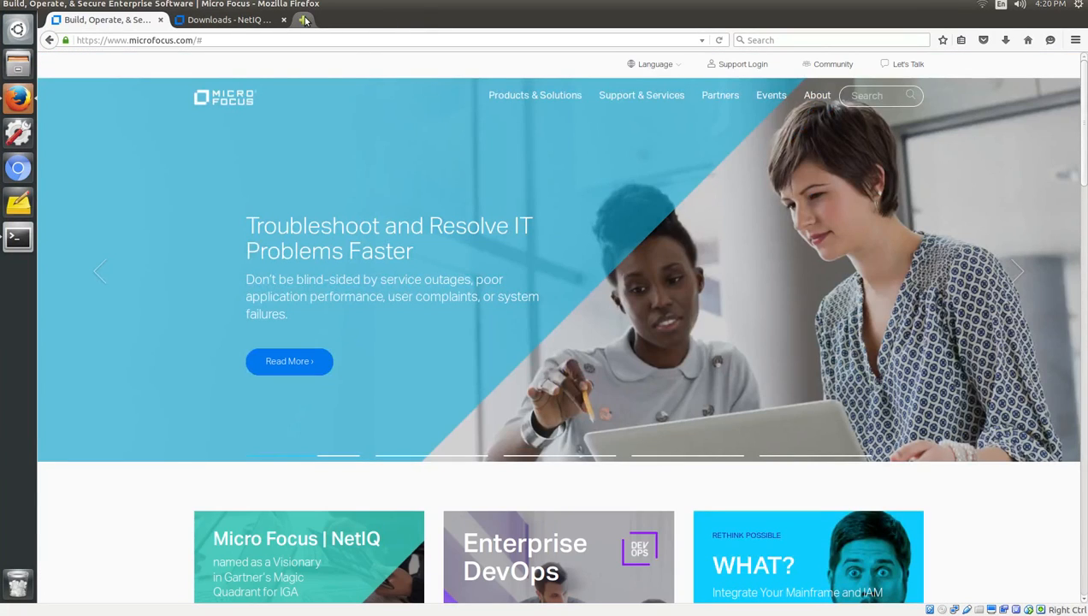
{"action": "left_click", "coordinate": [302, 19]}
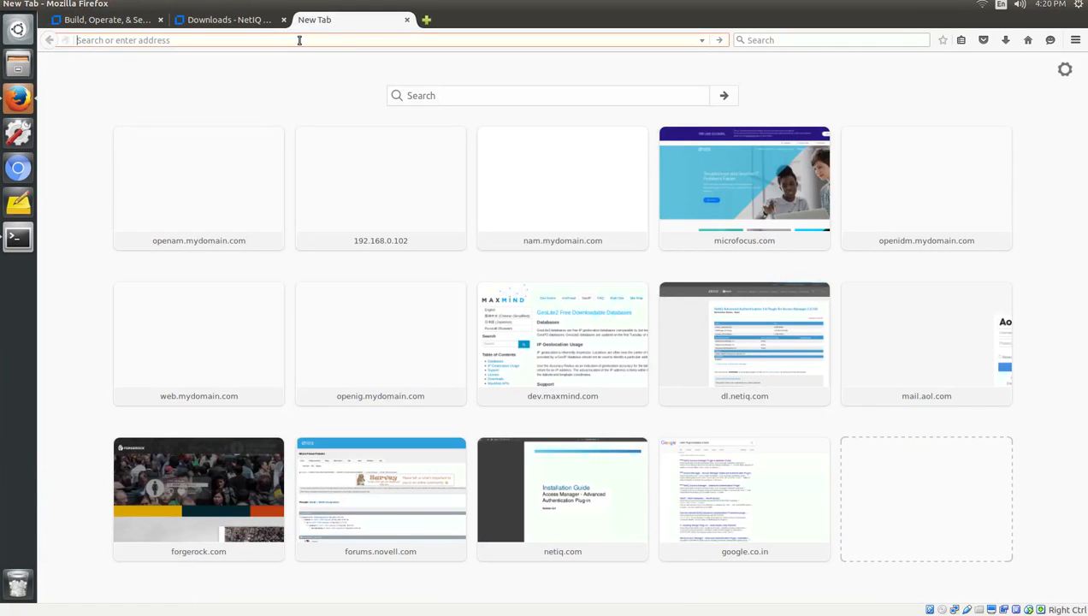
{"action": "type", "text": "https://"}
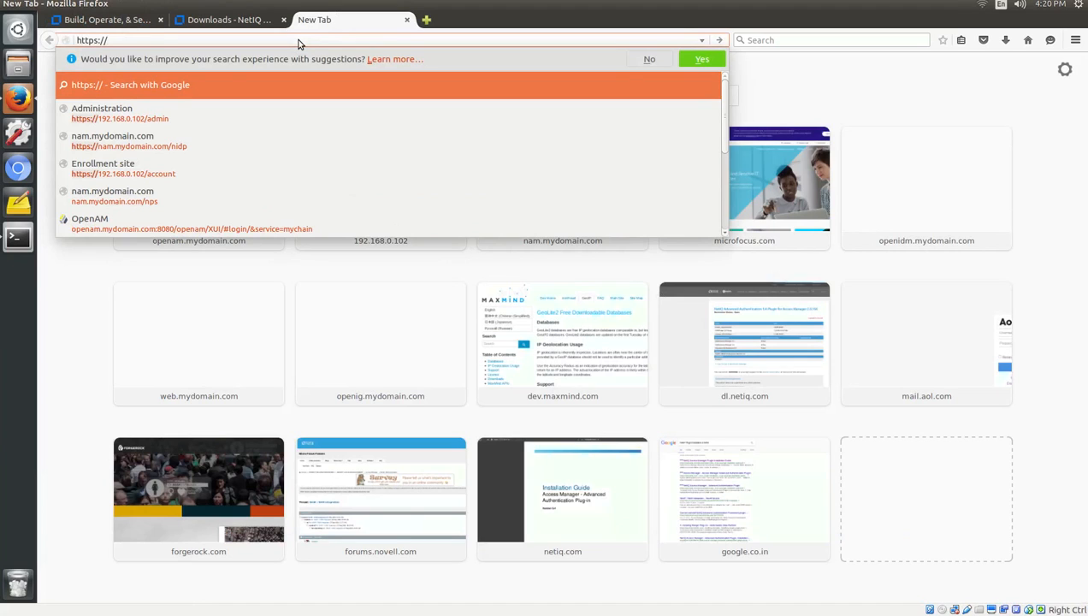
{"action": "type", "text": "192.168.0.101"}
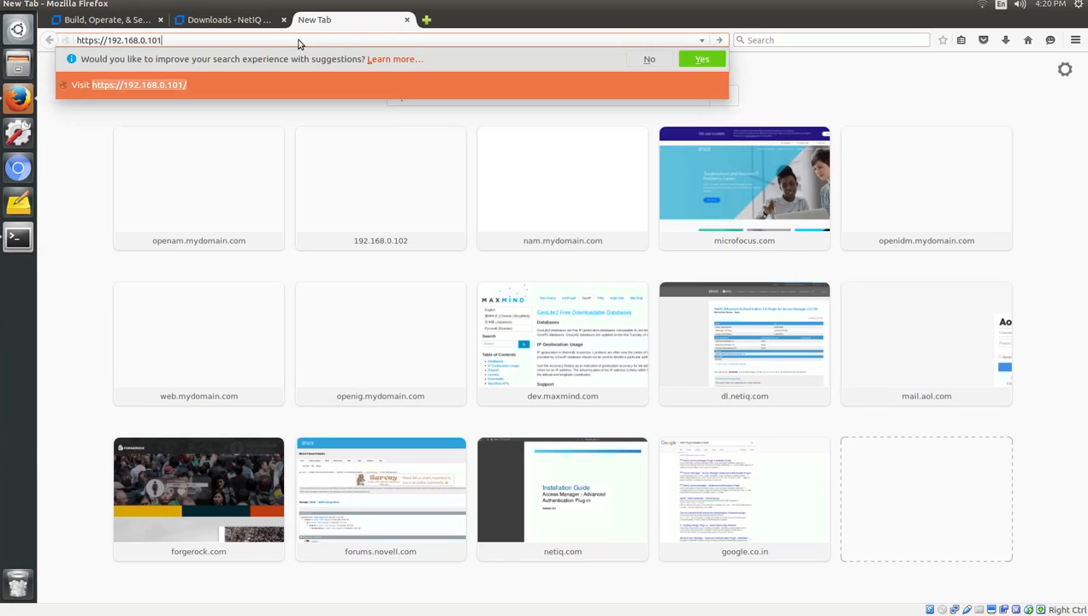
{"action": "key", "text": "BackSpace"}
{"action": "type", "text": "2/admin"}
{"action": "key", "text": "Return"}
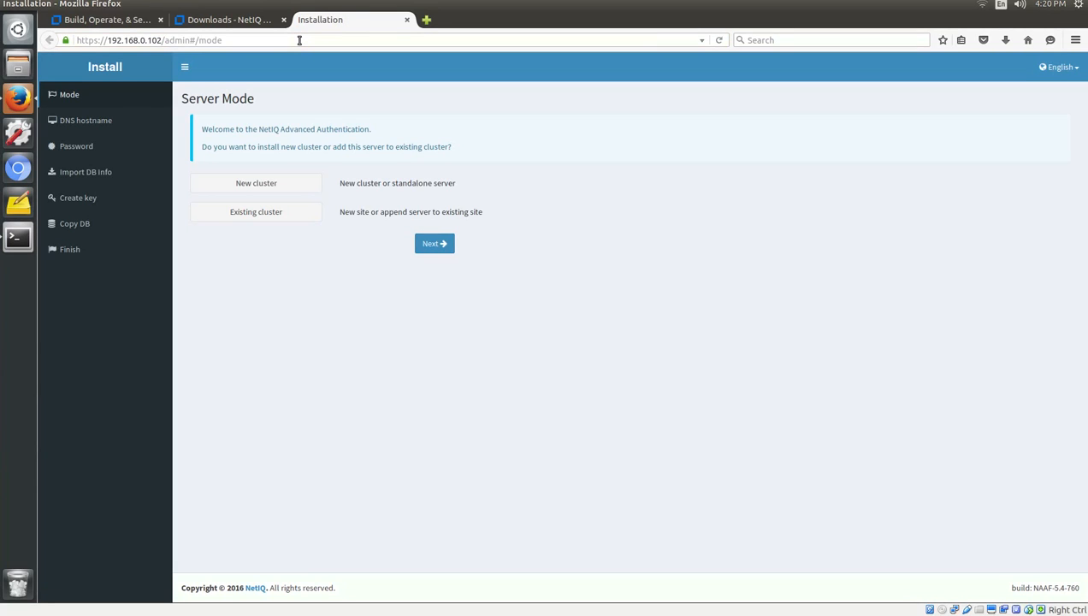
Choose to install a new cluster and keep the default DNS hostname.
{"action": "key", "text": "ctrl+plus"}
{"action": "key", "text": "ctrl+plus"}
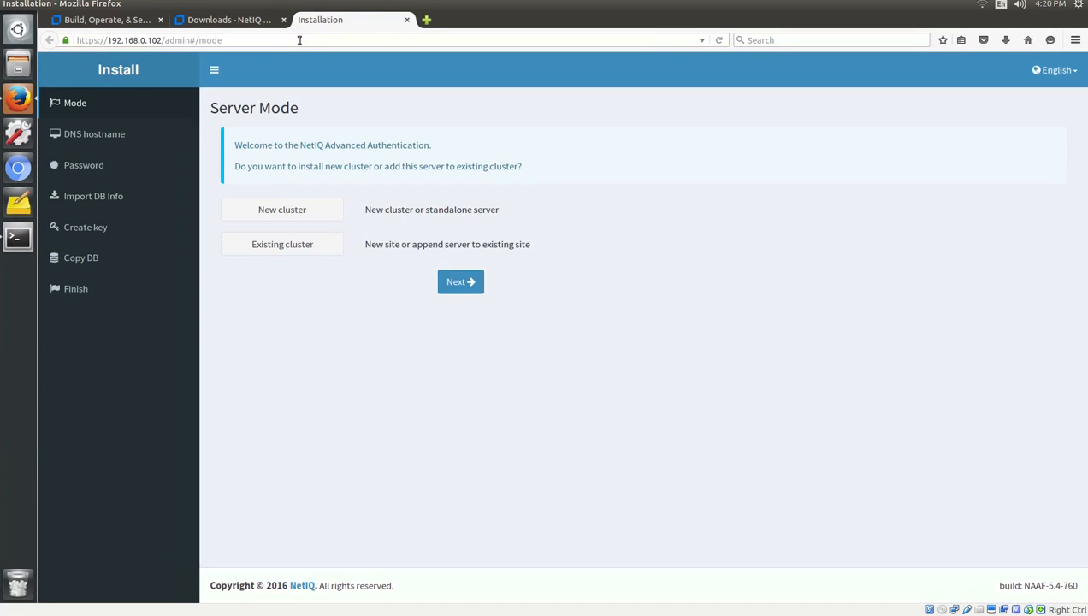
{"action": "left_click", "coordinate": [281, 213]}
{"action": "left_click", "coordinate": [472, 283]}
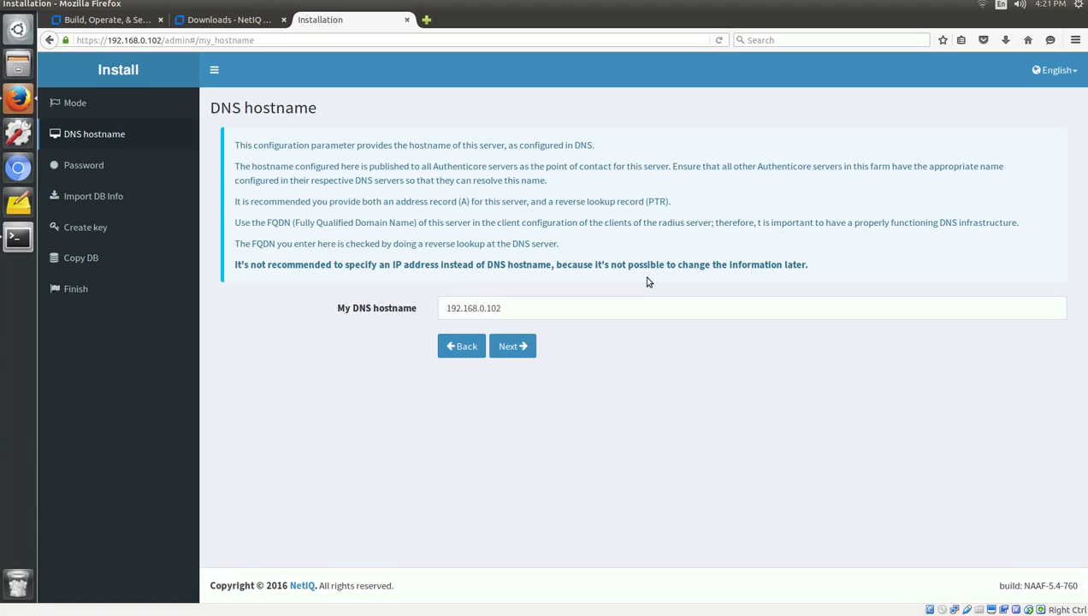
{"action": "left_click", "coordinate": [519, 345]}
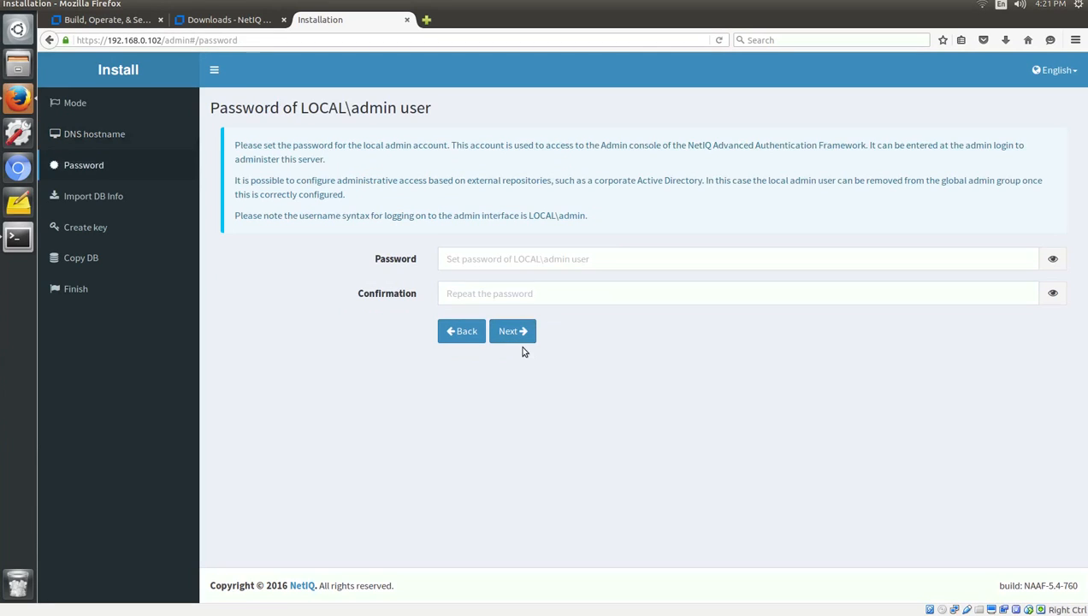
Set and confirm the local admin password, generate a new encryption key, and apply the setup.
{"action": "left_click", "coordinate": [503, 269]}
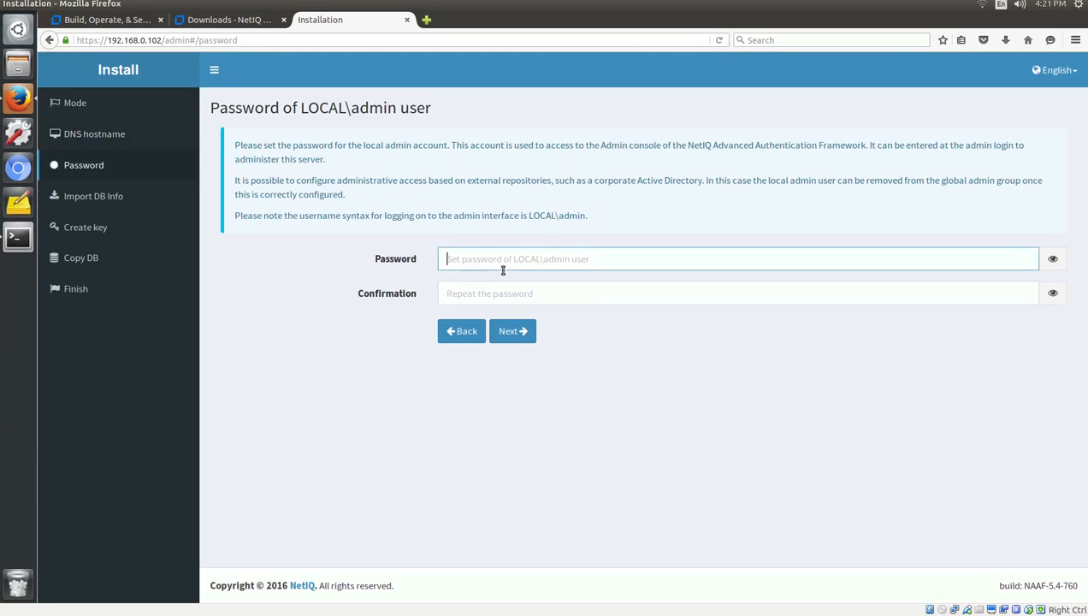
{"action": "type", "text": "********"}
{"action": "key", "text": "Tab"}
{"action": "key", "text": "Tab"}
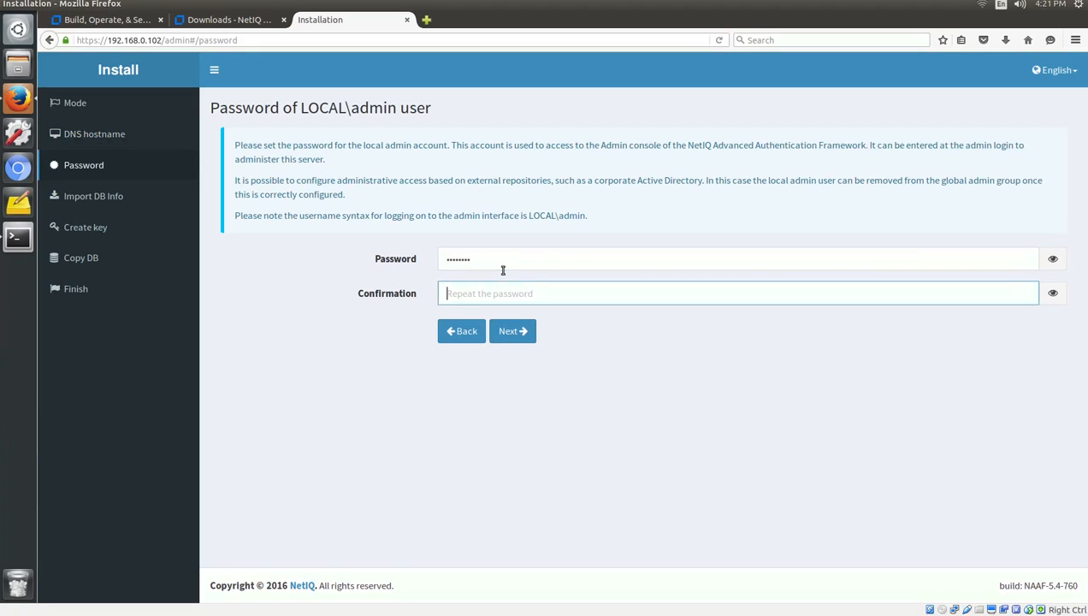
{"action": "type", "text": "********"}
{"action": "left_click", "coordinate": [508, 340]}
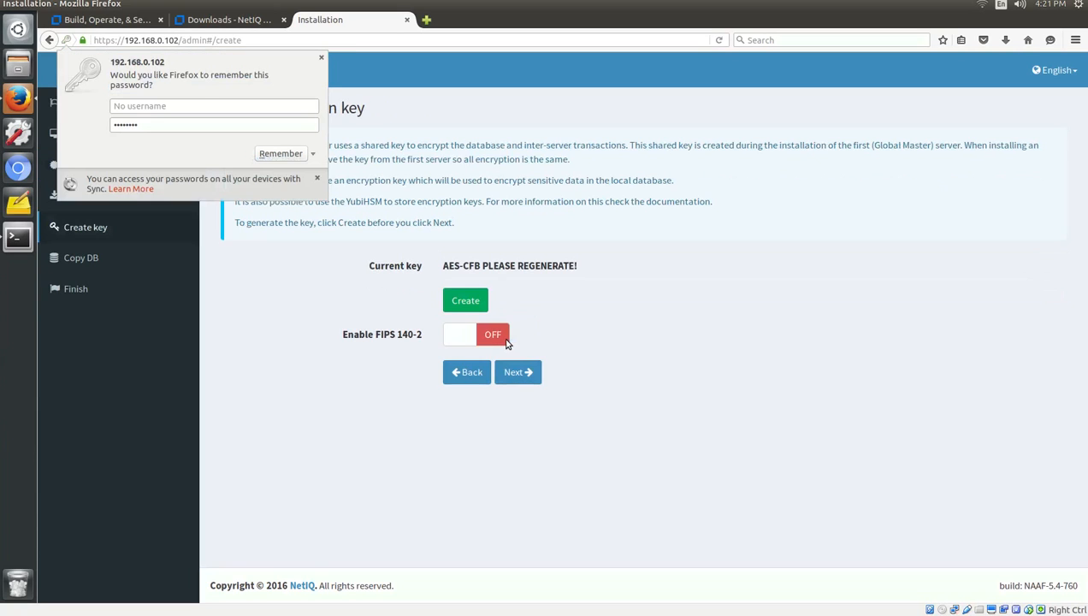
{"action": "left_click", "coordinate": [322, 59]}
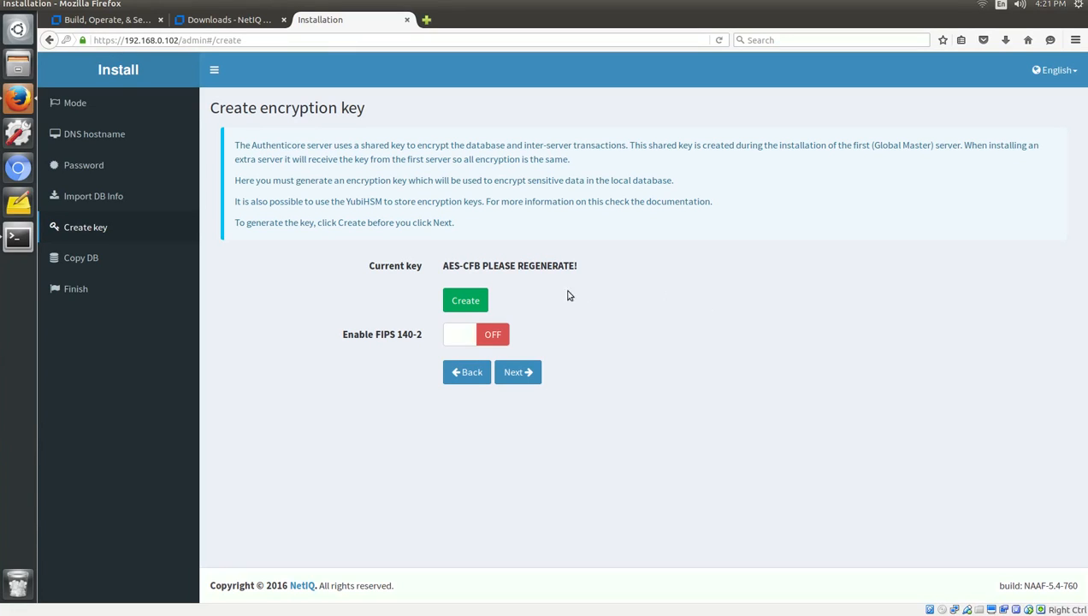
{"action": "left_click", "coordinate": [469, 301]}
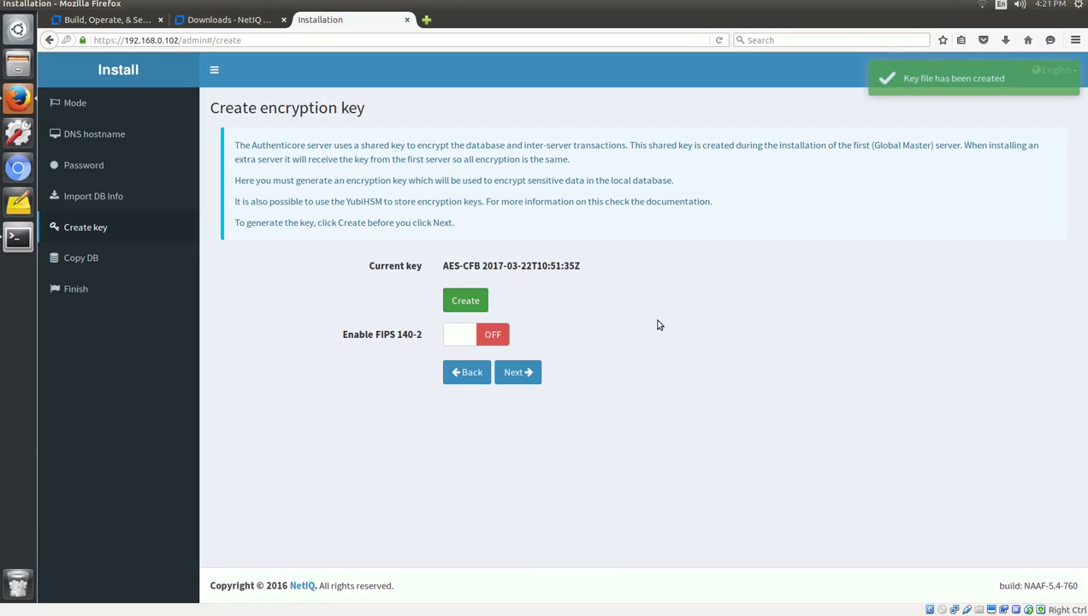
{"action": "left_click", "coordinate": [517, 373]}
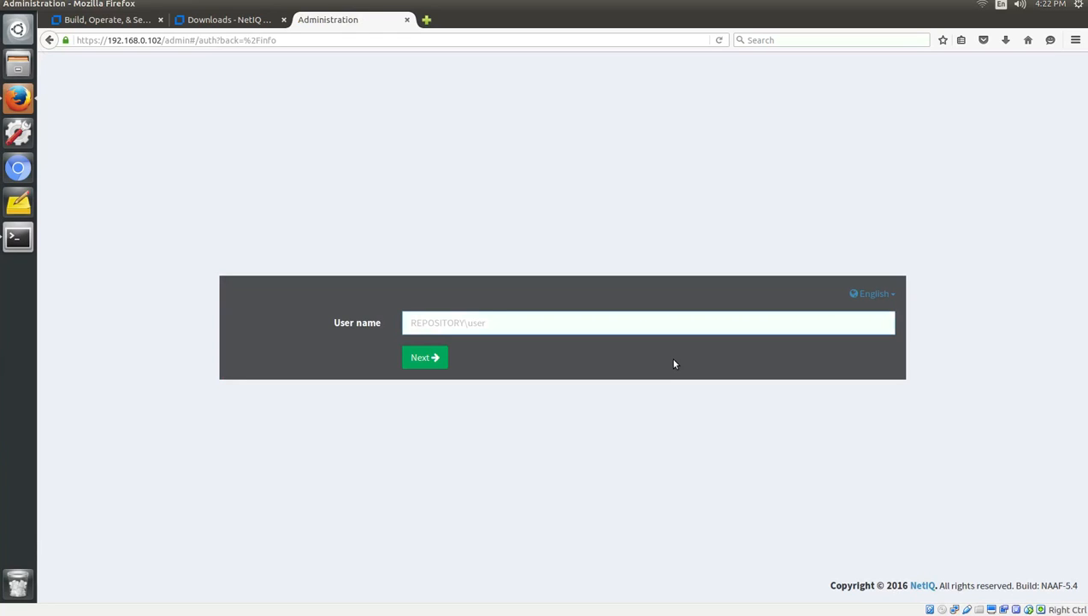
Sign in to the admin console as LOCAL\admin with the administrator password.
{"action": "type", "text": "LOCAL\\admin"}
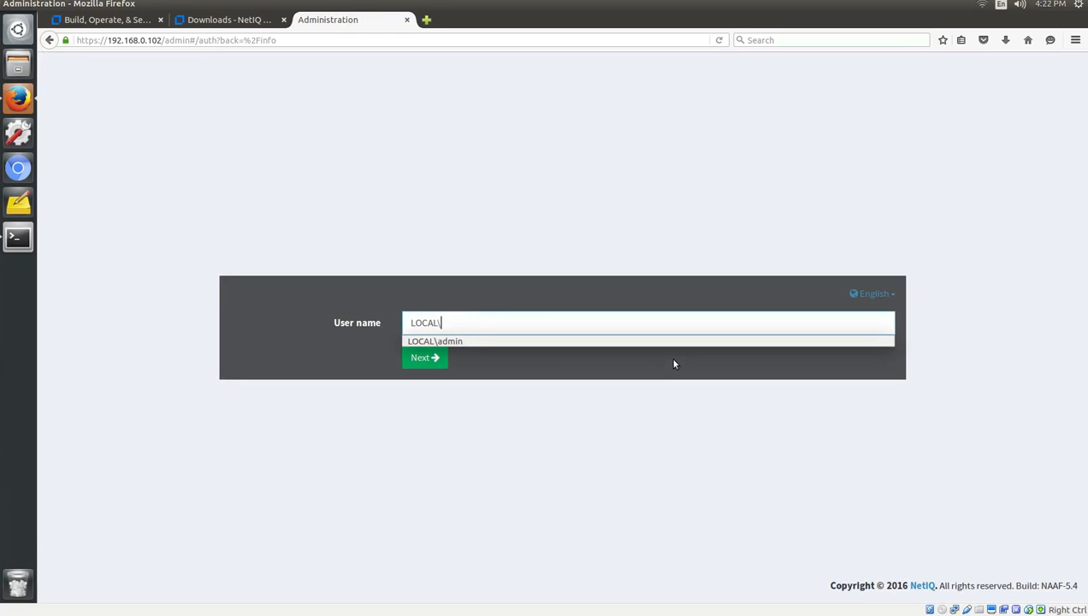
{"action": "left_click", "coordinate": [436, 357]}
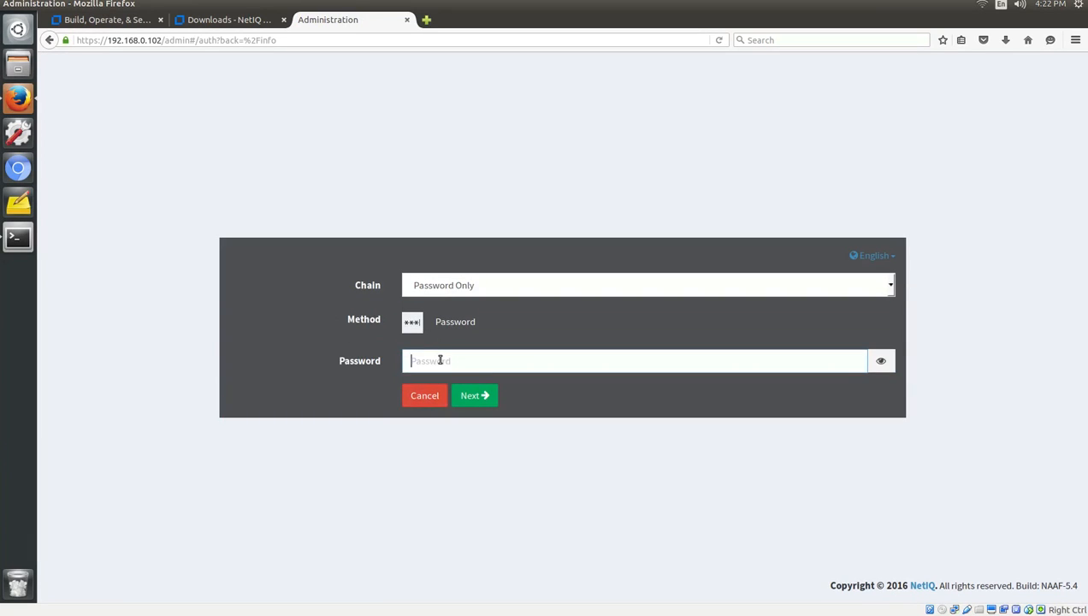
{"action": "type", "text": "********"}
{"action": "key", "text": "Return"}
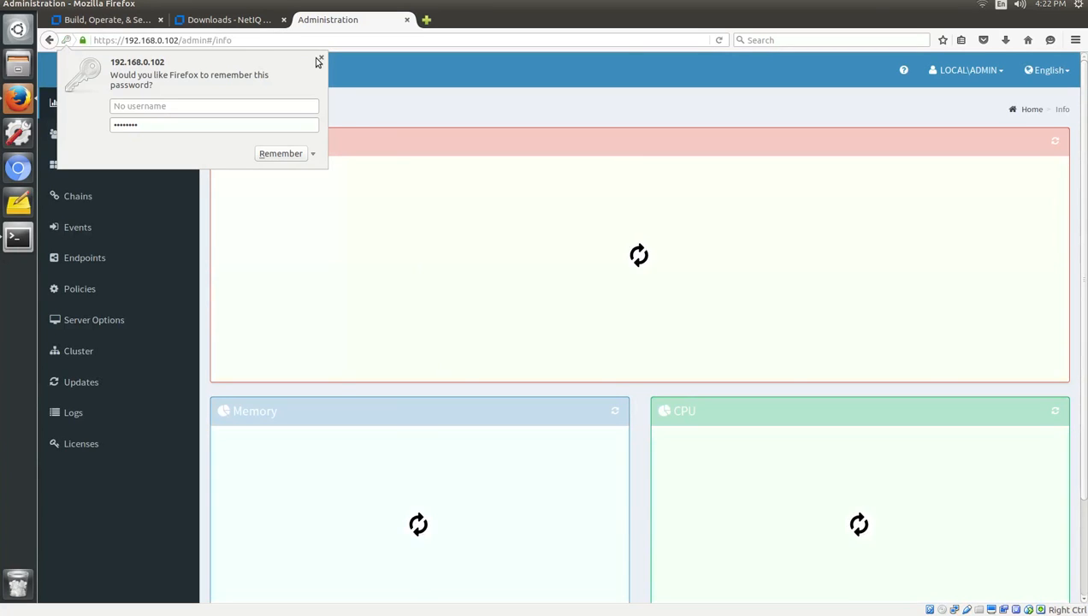
{"action": "left_click", "coordinate": [318, 61]}
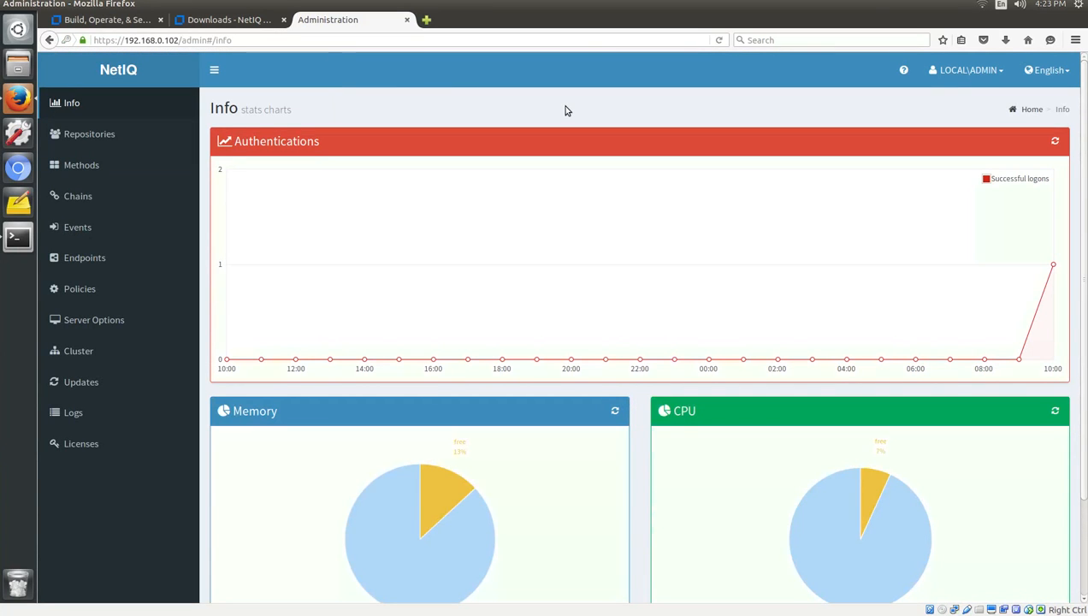
Go to Repositories and start adding a new repository.
{"action": "scroll", "coordinate": [565, 110], "scroll_direction": "down", "scroll_amount": 3}
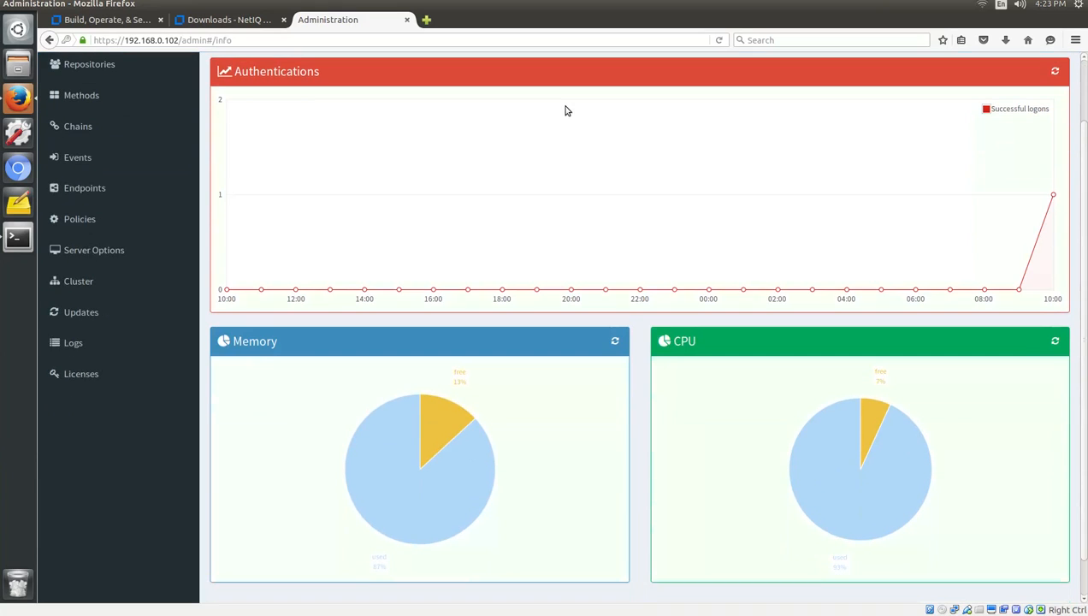
{"action": "scroll", "coordinate": [564, 111], "scroll_direction": "up", "scroll_amount": 3}
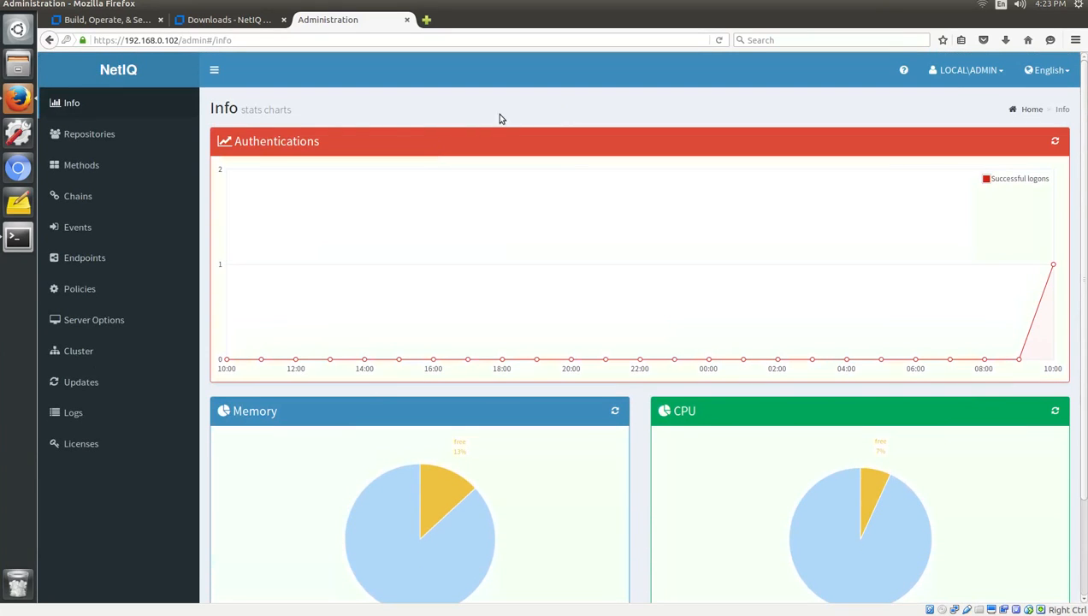
{"action": "left_click", "coordinate": [107, 138]}
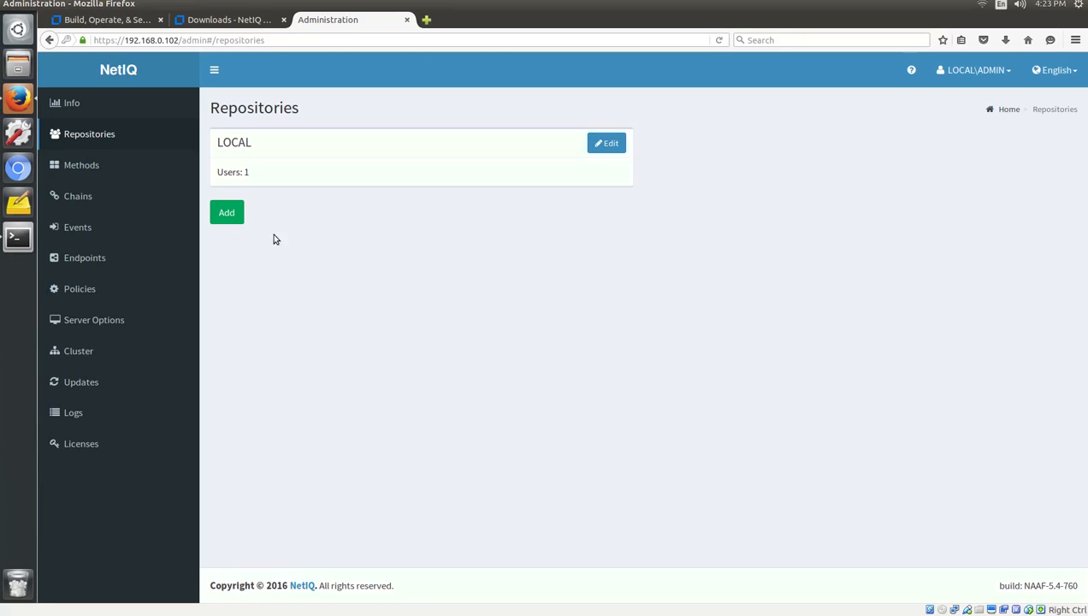
{"action": "left_click", "coordinate": [227, 214]}
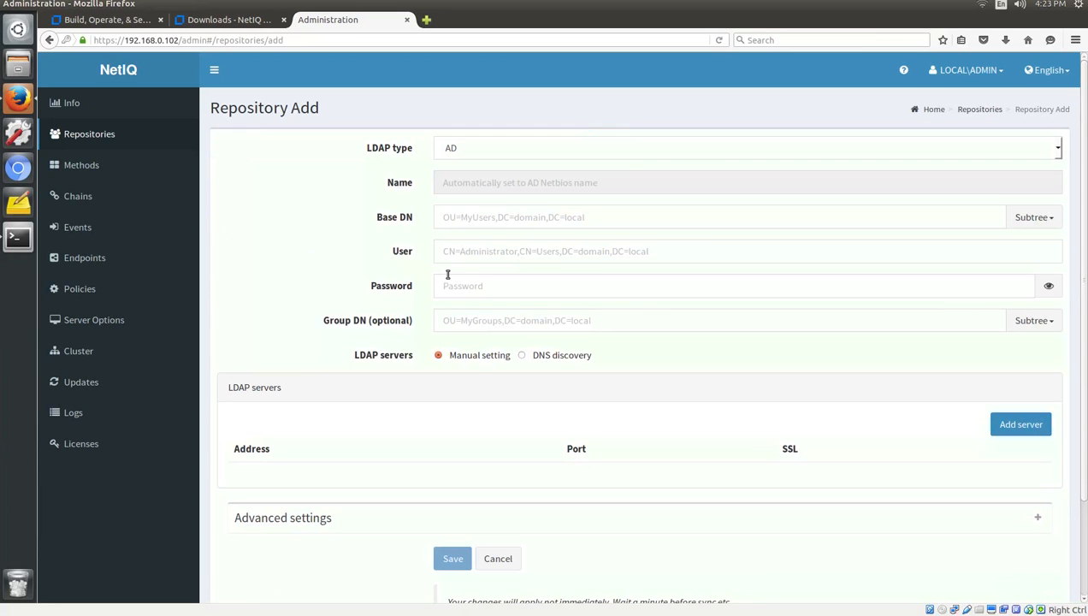
Set LDAP type eDirectory, name EDIRECTORY, base DN o=novell, and bind user cn=admin,o=novell with its password.
{"action": "left_click", "coordinate": [464, 155]}
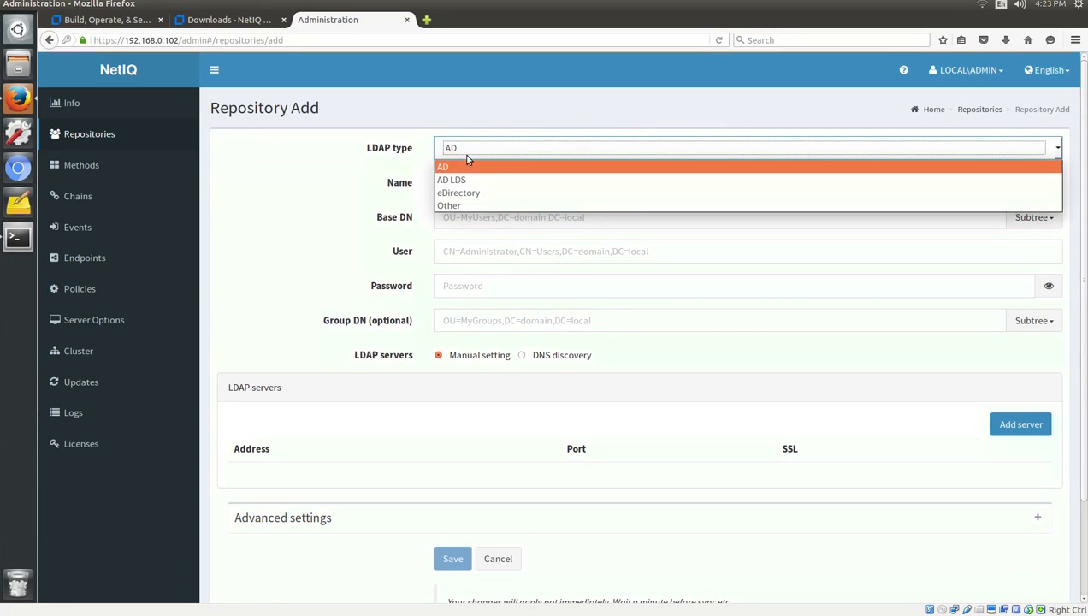
{"action": "left_click", "coordinate": [463, 193]}
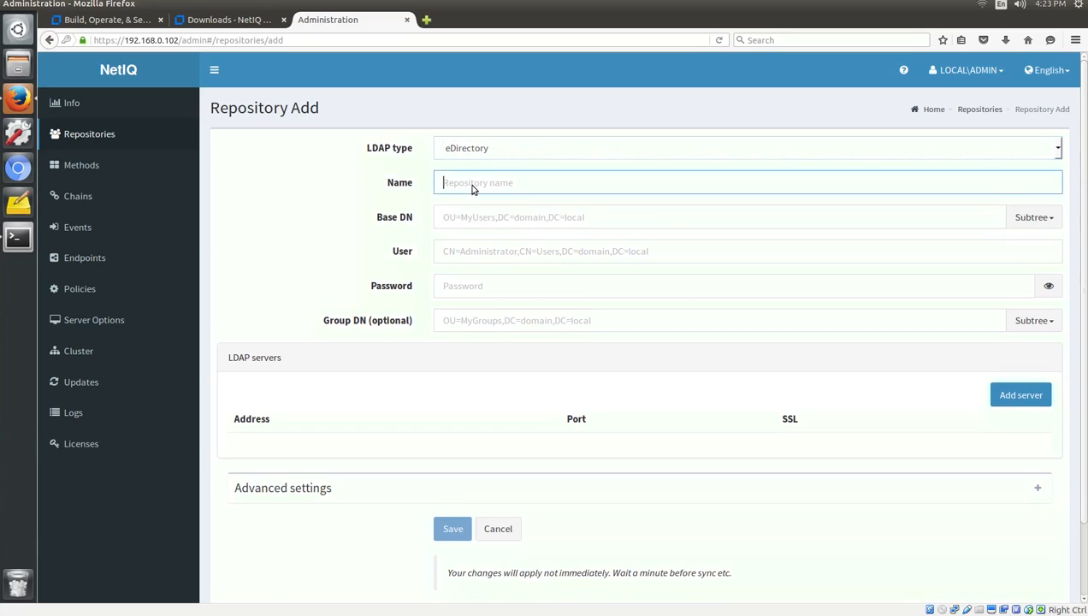
{"action": "type", "text": "EDIRECTOR"}
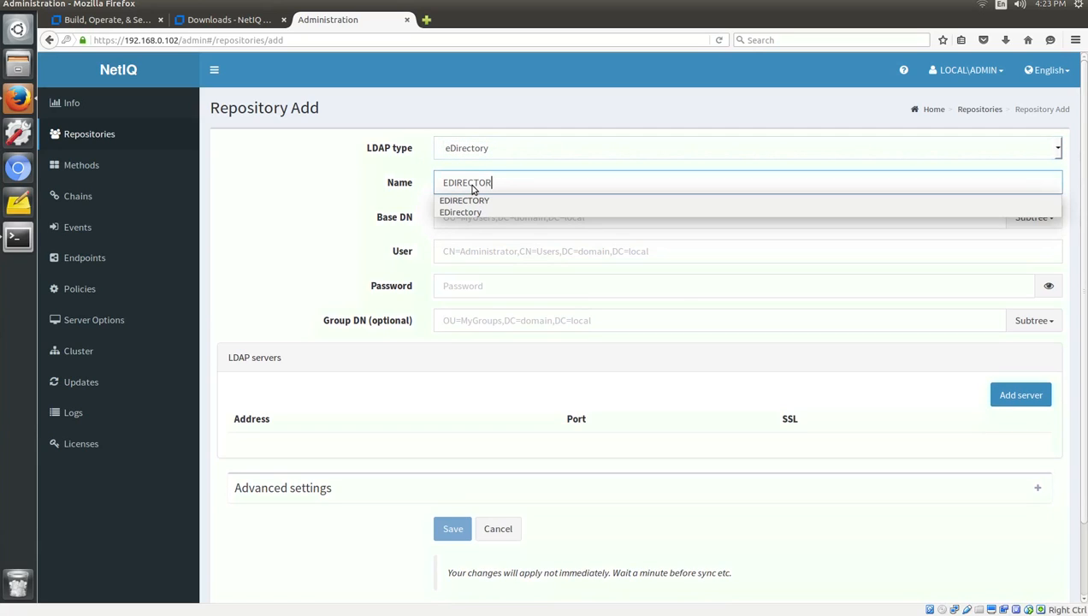
{"action": "type", "text": "Y"}
{"action": "left_click", "coordinate": [337, 205]}
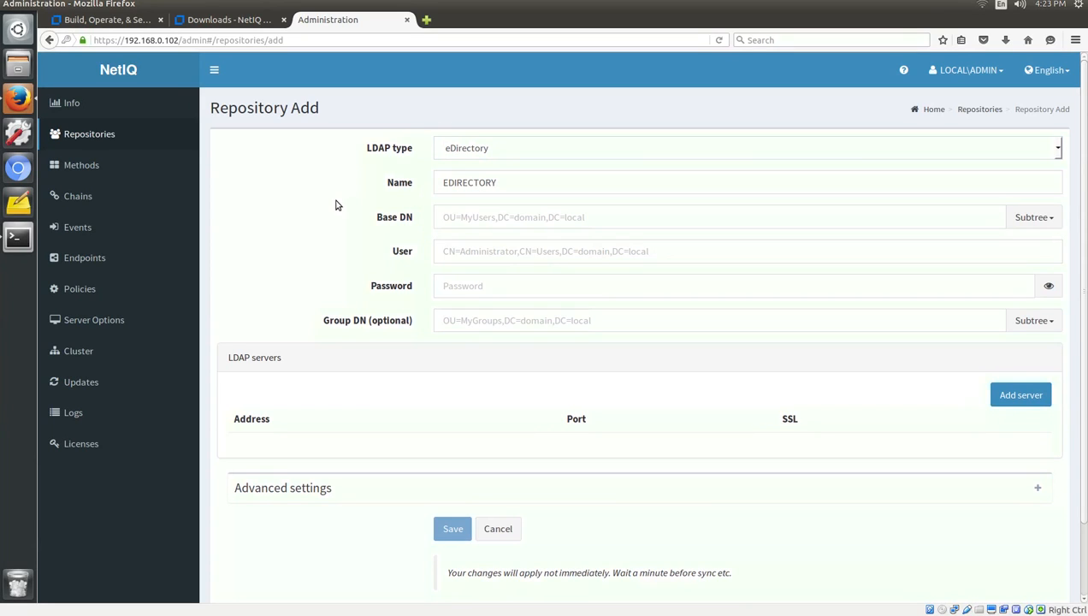
{"action": "left_click", "coordinate": [484, 223]}
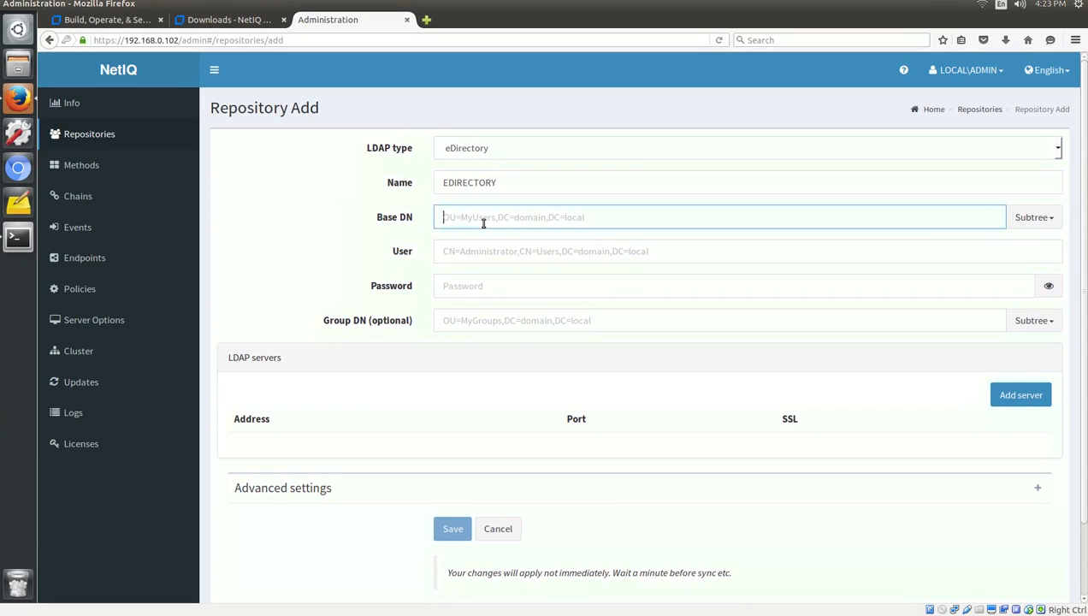
{"action": "type", "text": "o=n"}
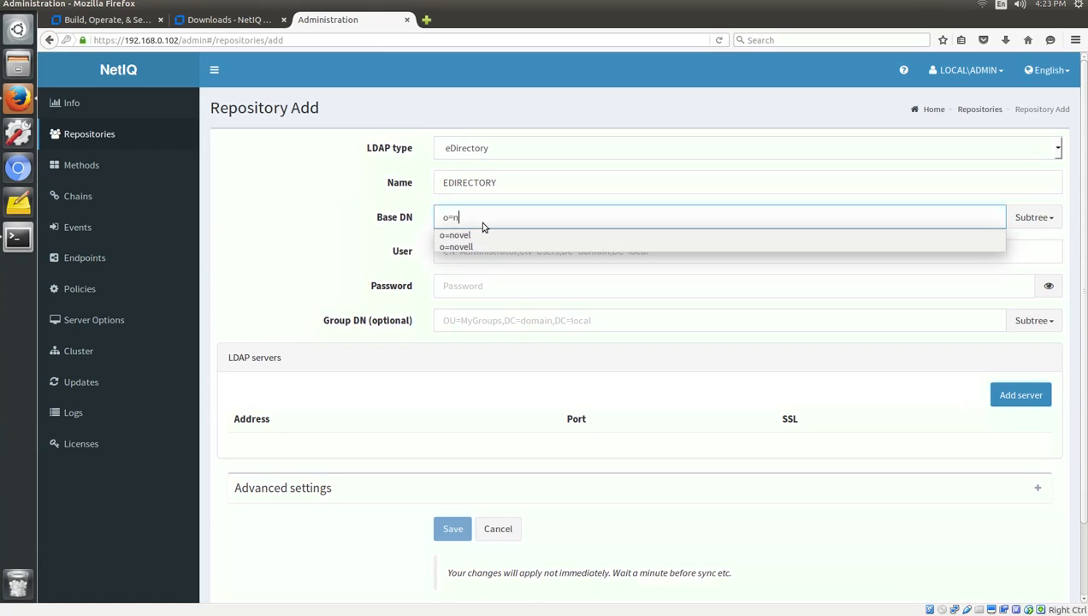
{"action": "type", "text": "ovell"}
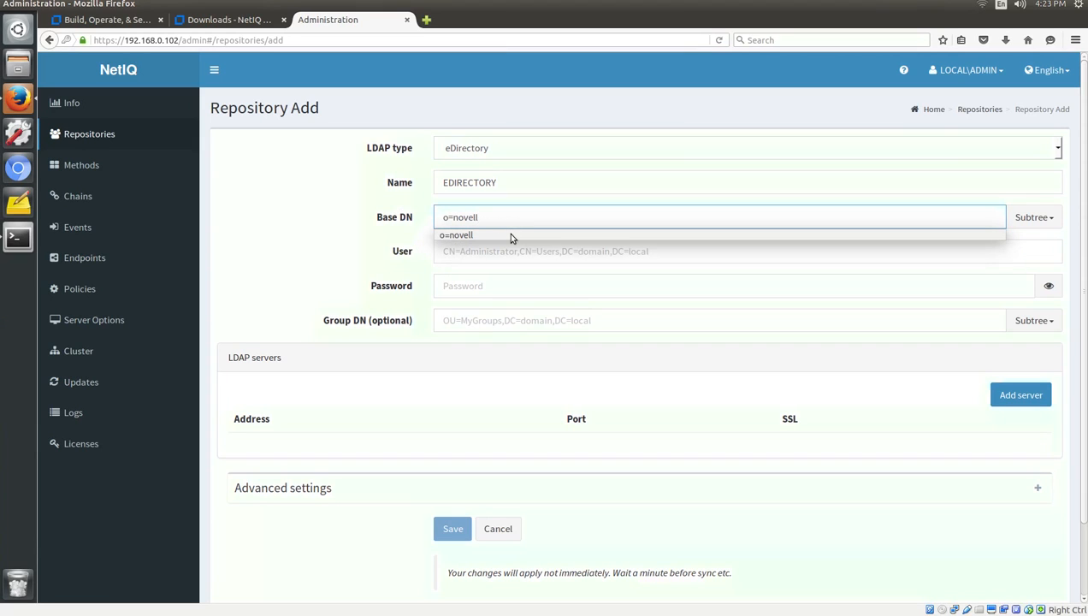
{"action": "left_click", "coordinate": [507, 234]}
{"action": "left_click", "coordinate": [511, 252]}
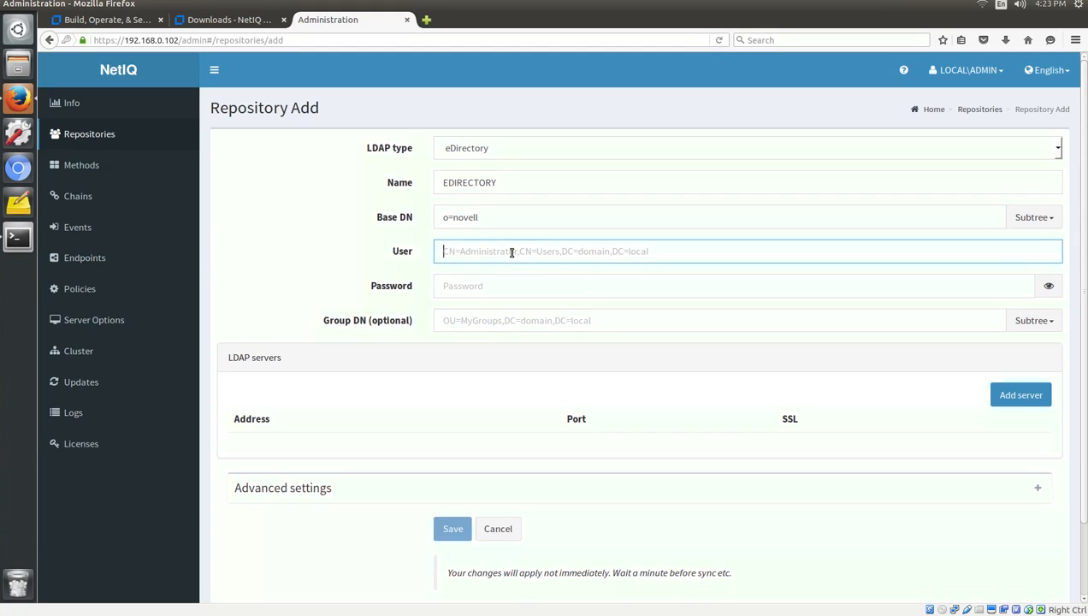
{"action": "type", "text": "cn=admin"}
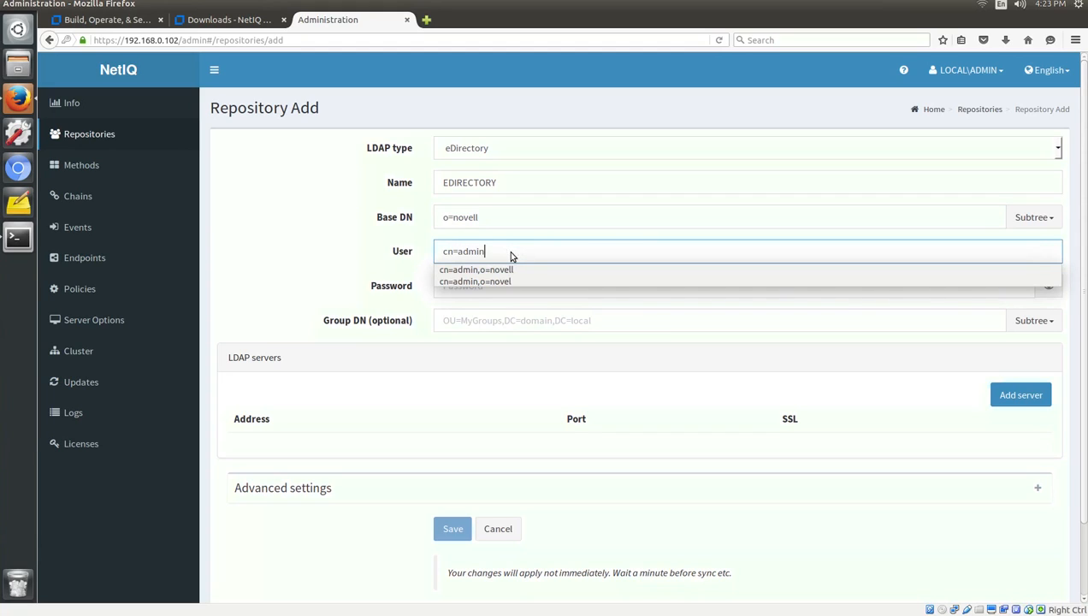
{"action": "type", "text": ",o=novell"}
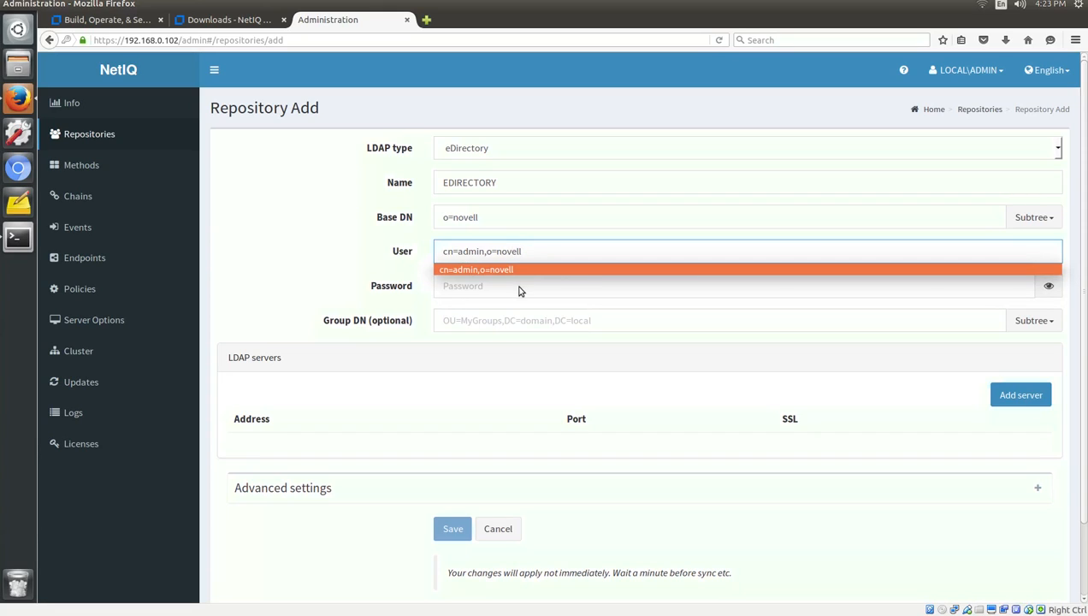
{"action": "left_click", "coordinate": [519, 286]}
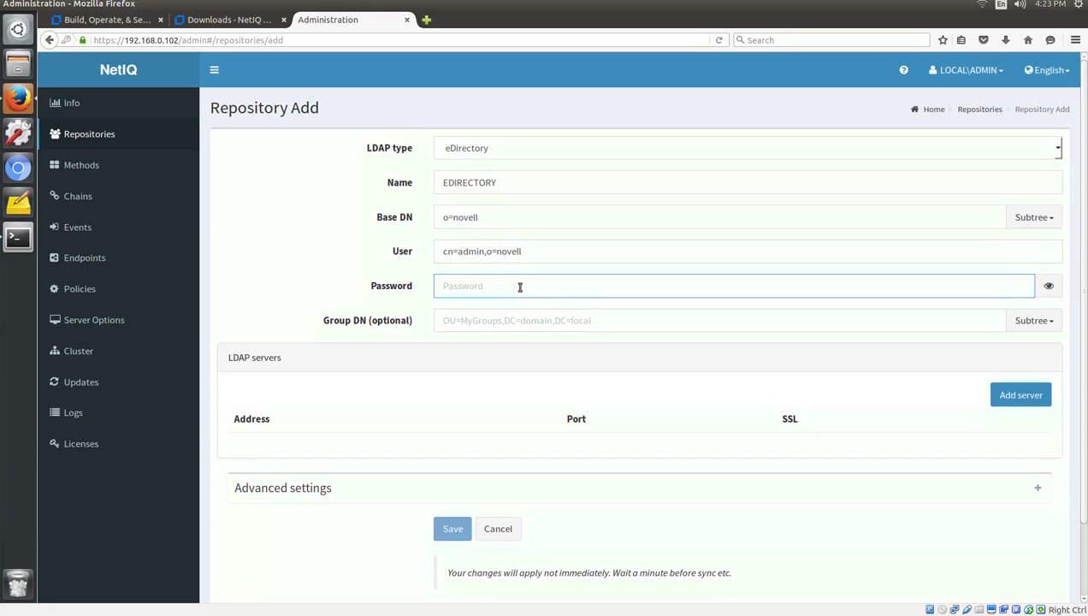
{"action": "type", "text": "********"}
Enter LDAP server 192.168.0.101 on port 636 with SSL turned on.
{"action": "left_click", "coordinate": [1021, 395]}
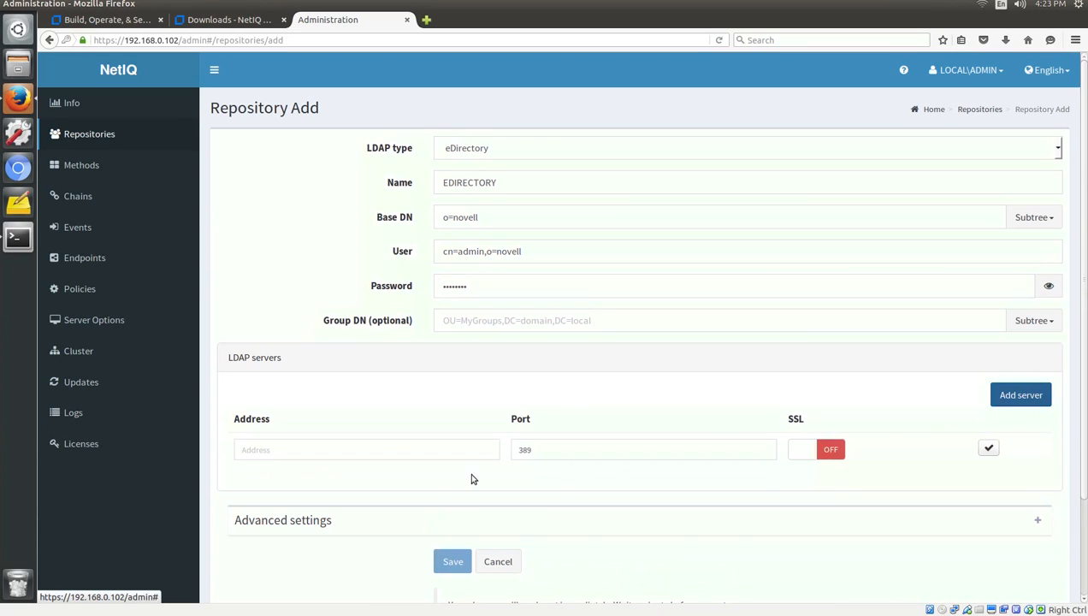
{"action": "left_click", "coordinate": [385, 448]}
{"action": "type", "text": "19"}
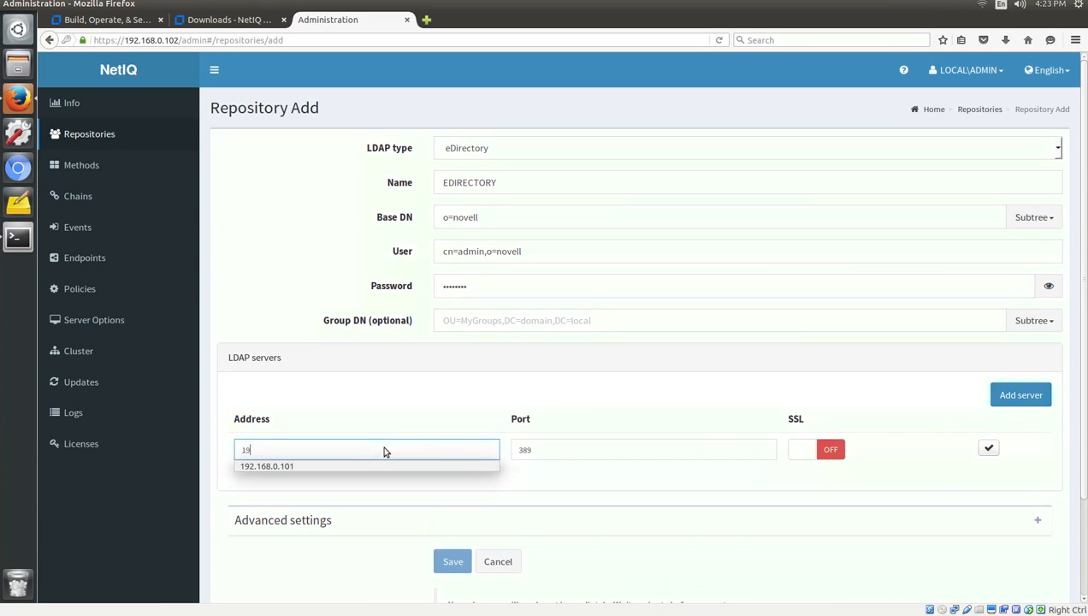
{"action": "type", "text": "2.168.0.101"}
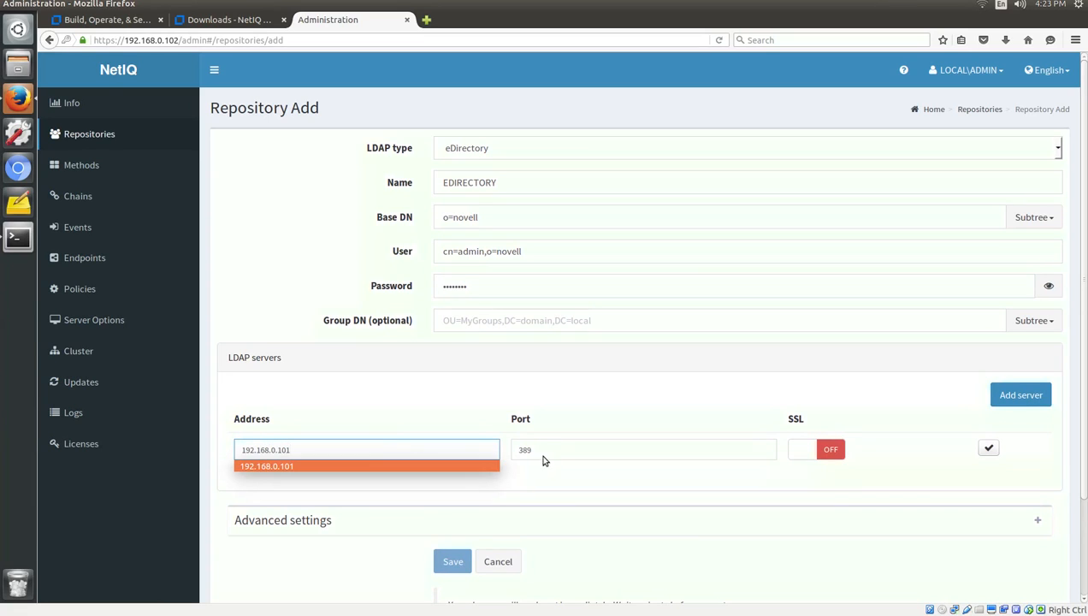
{"action": "key", "text": "Tab"}
{"action": "type", "text": "6"}
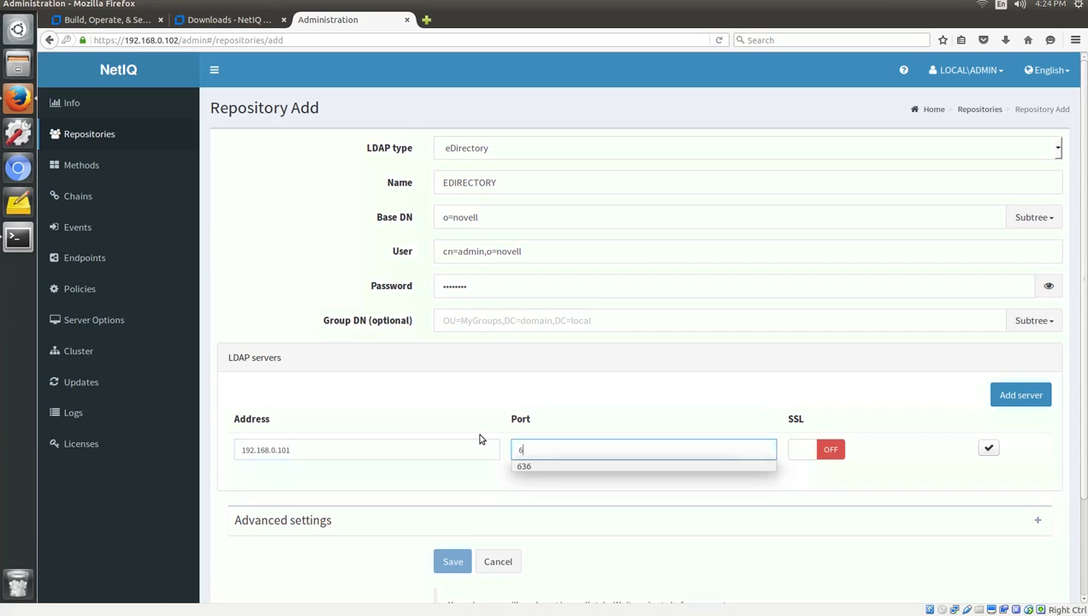
{"action": "type", "text": "36"}
{"action": "left_click", "coordinate": [798, 467]}
{"action": "left_click", "coordinate": [801, 451]}
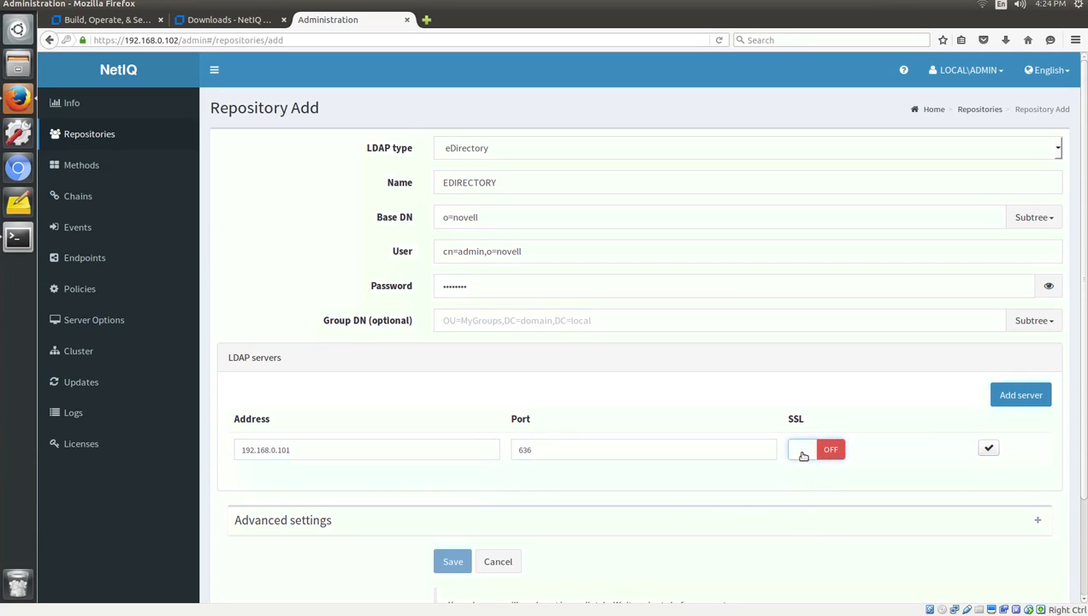
{"action": "left_click", "coordinate": [804, 456]}
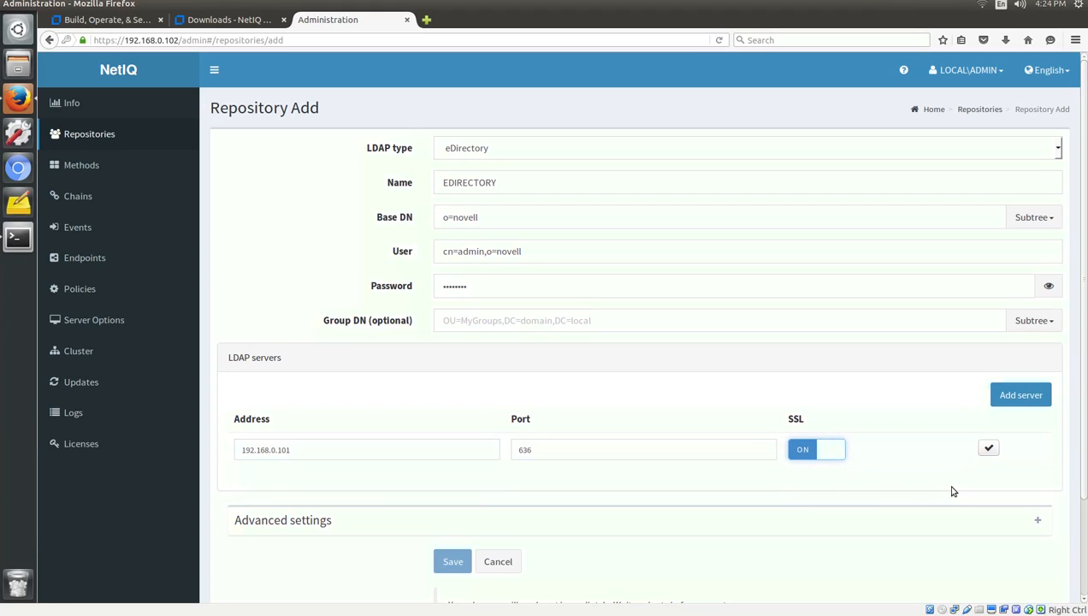
Add the server entry to the list and save the EDIRECTORY repository.
{"action": "left_click", "coordinate": [988, 449]}
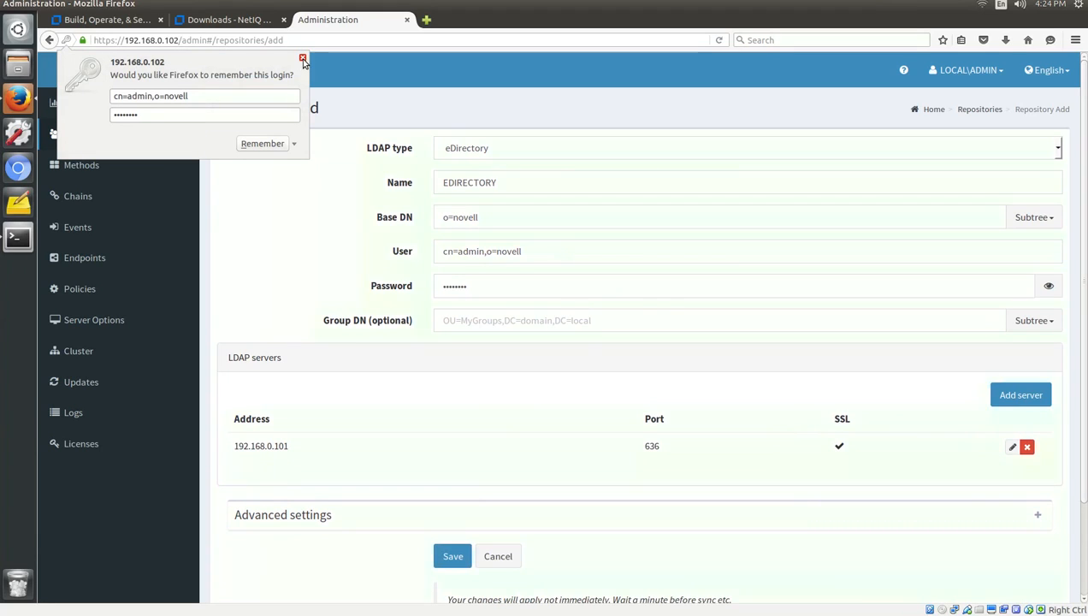
{"action": "left_click", "coordinate": [302, 57]}
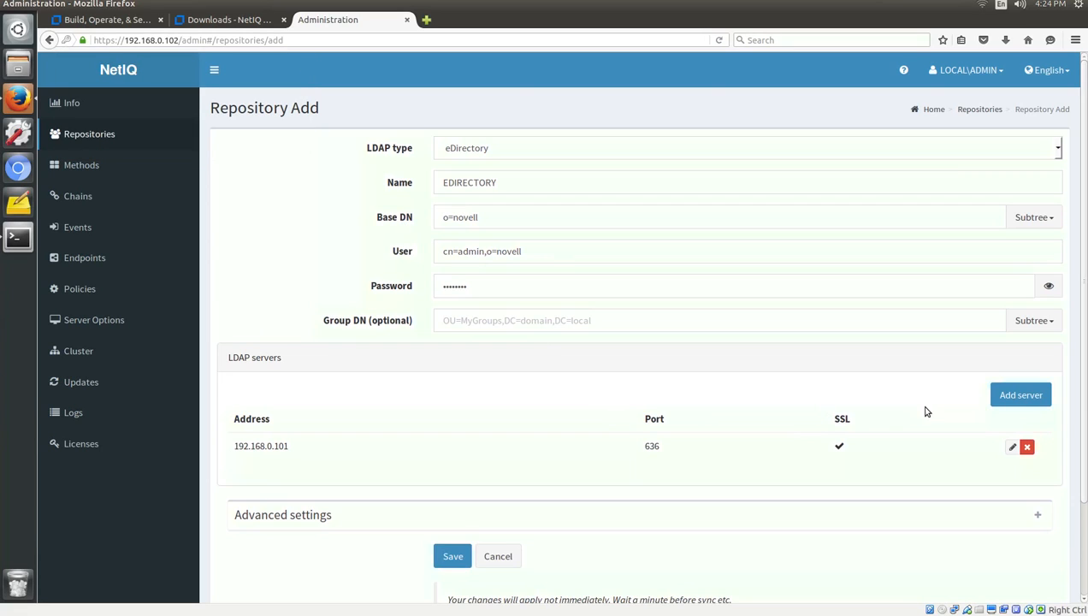
{"action": "left_click", "coordinate": [450, 557]}
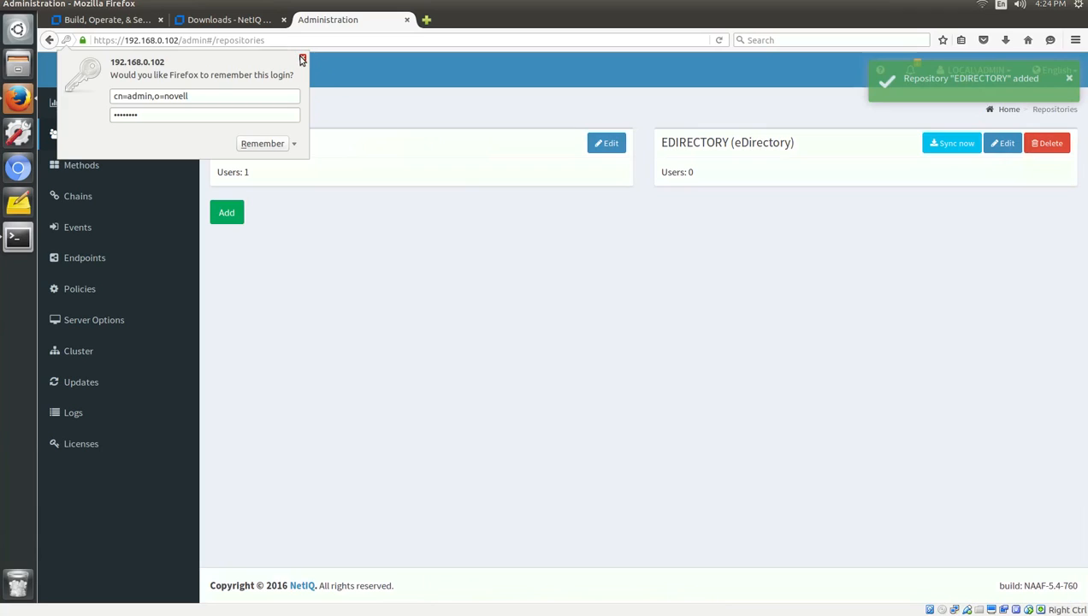
{"action": "left_click", "coordinate": [301, 59]}
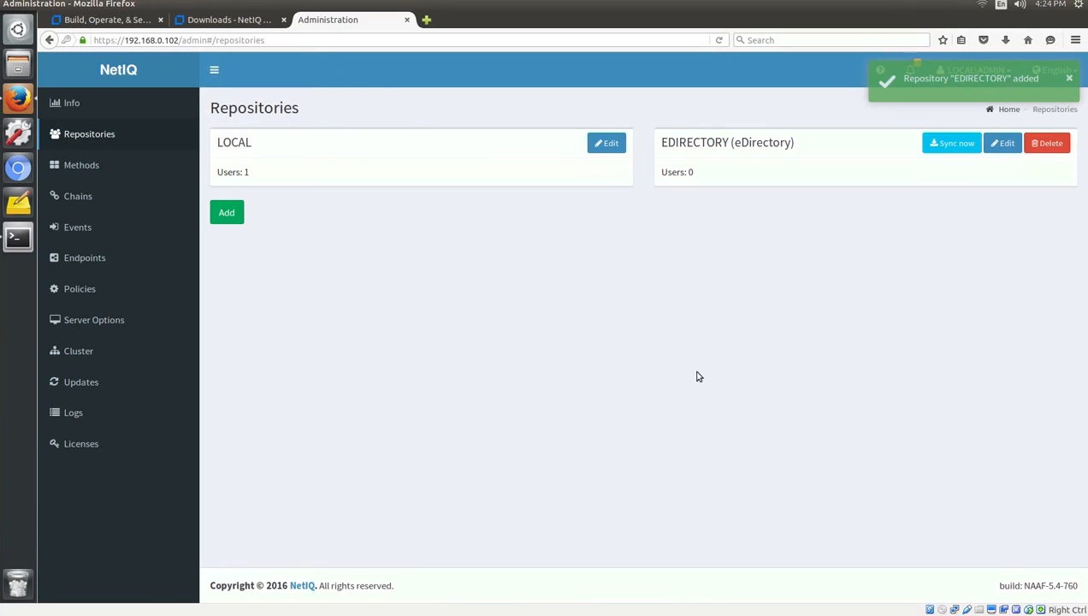
Sync EDIRECTORY, then run a full sync processing 4 users and return to Repositories.
{"action": "left_click", "coordinate": [950, 147]}
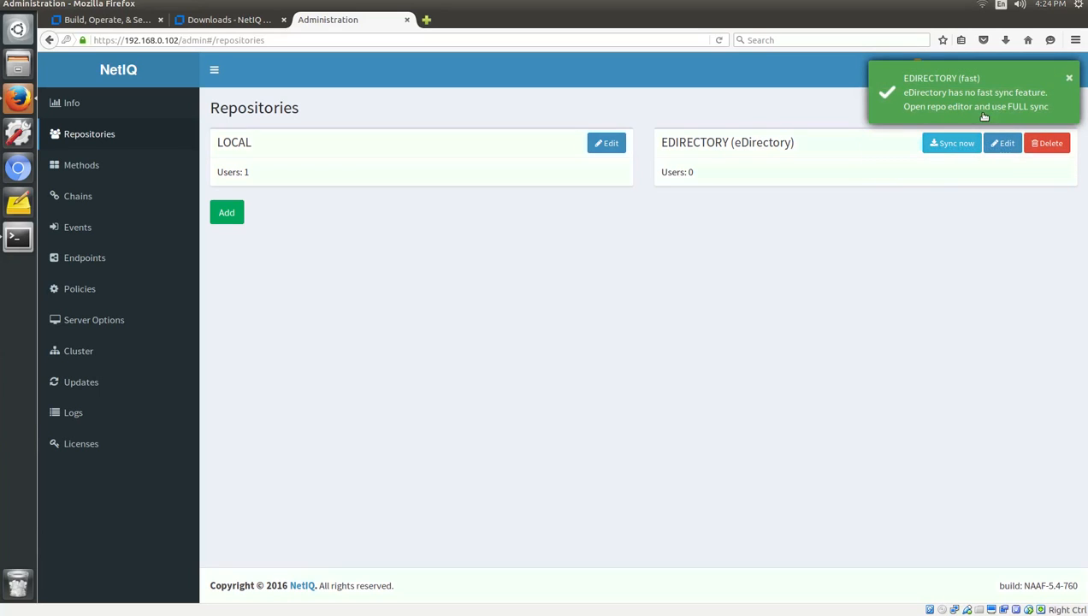
{"action": "left_click", "coordinate": [1001, 143]}
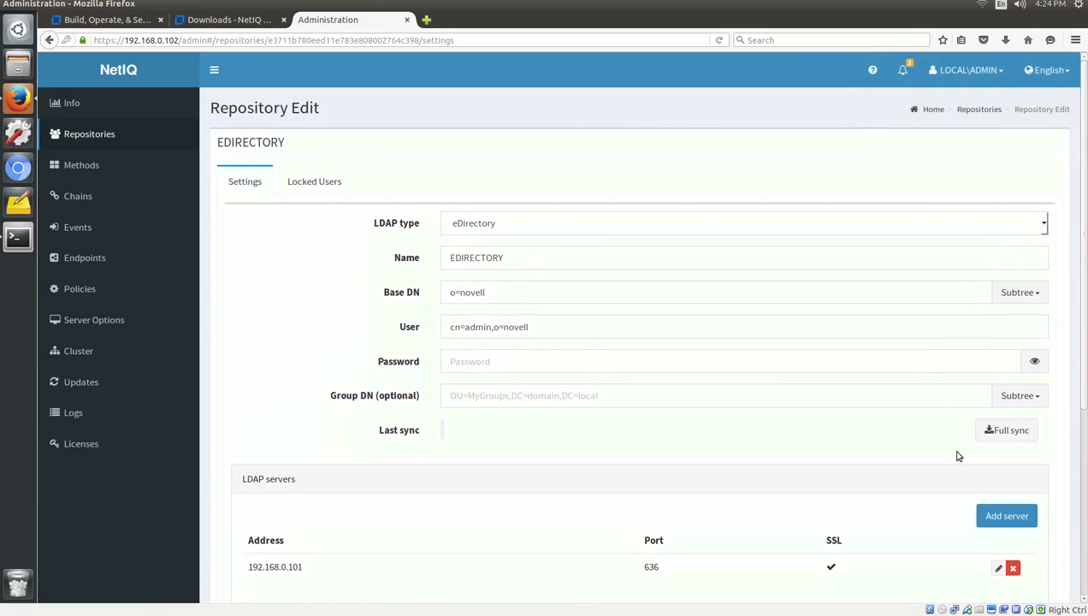
{"action": "left_click", "coordinate": [996, 434]}
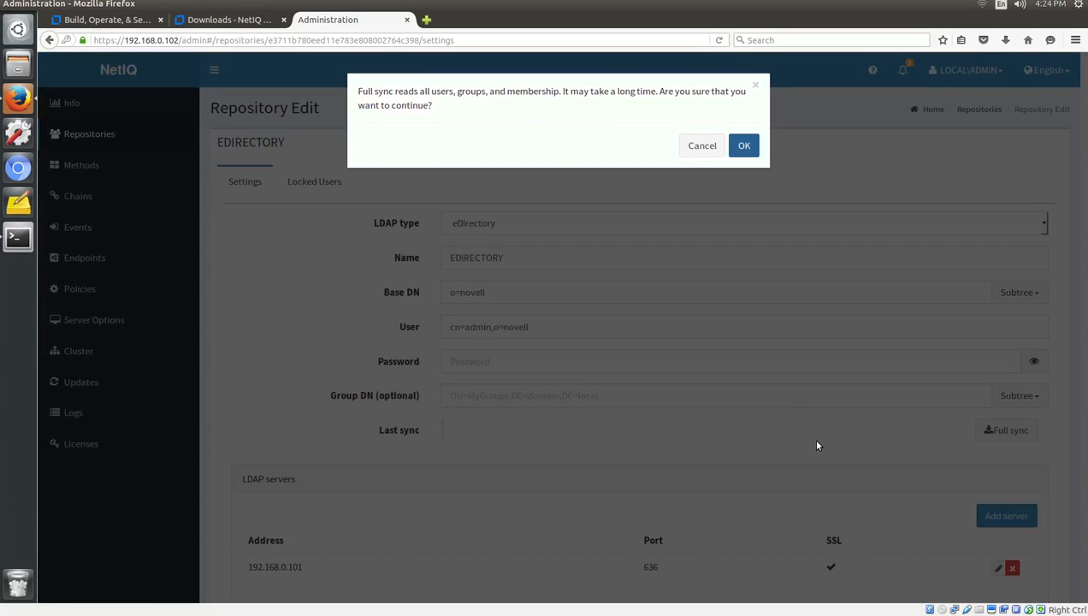
{"action": "left_click", "coordinate": [745, 147]}
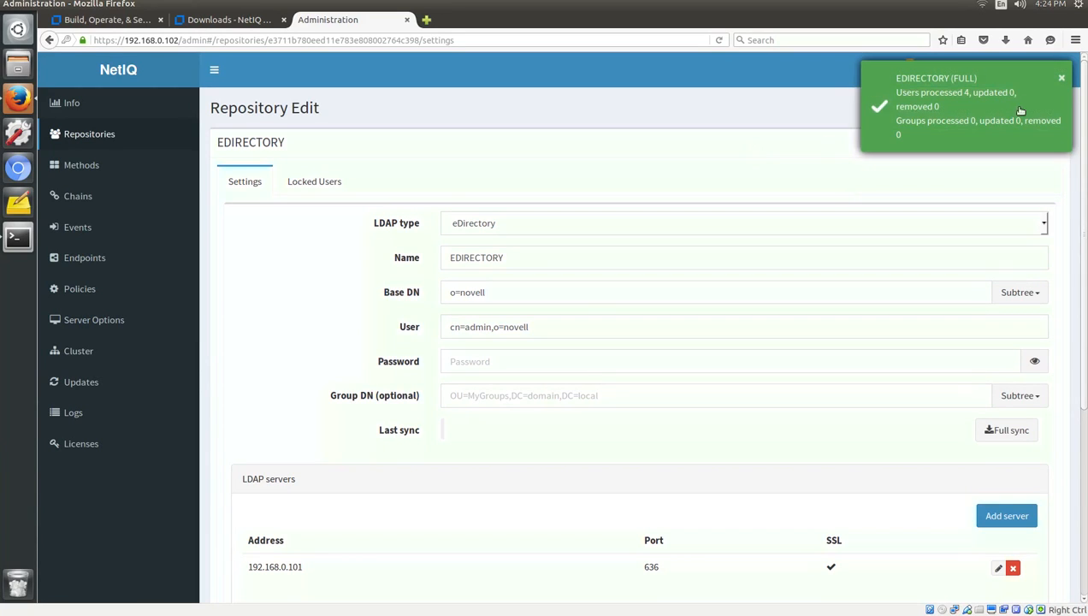
{"action": "left_click", "coordinate": [1059, 80]}
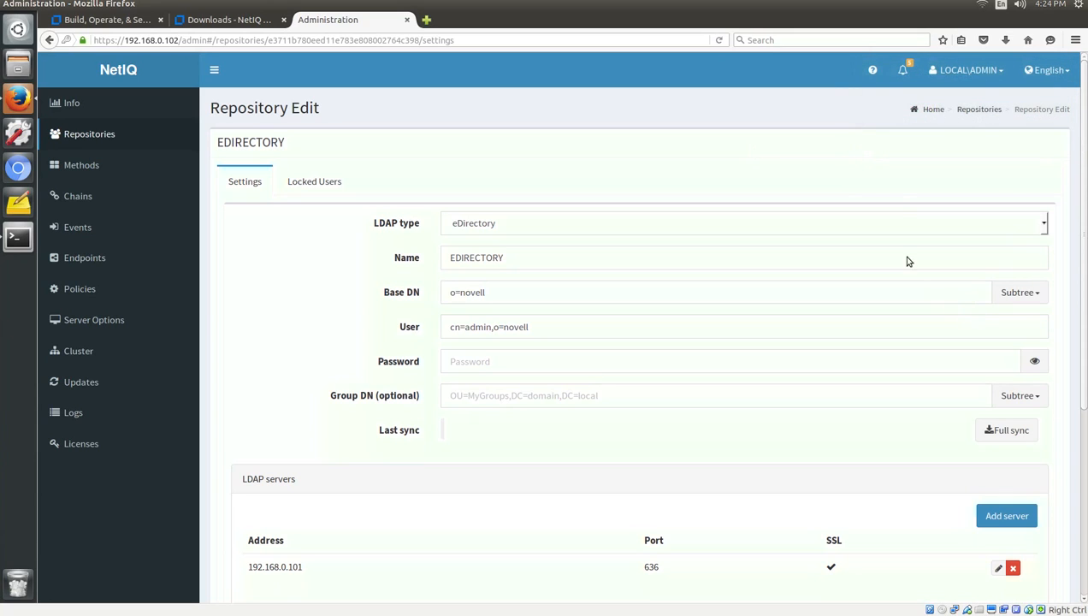
{"action": "left_click", "coordinate": [977, 110]}
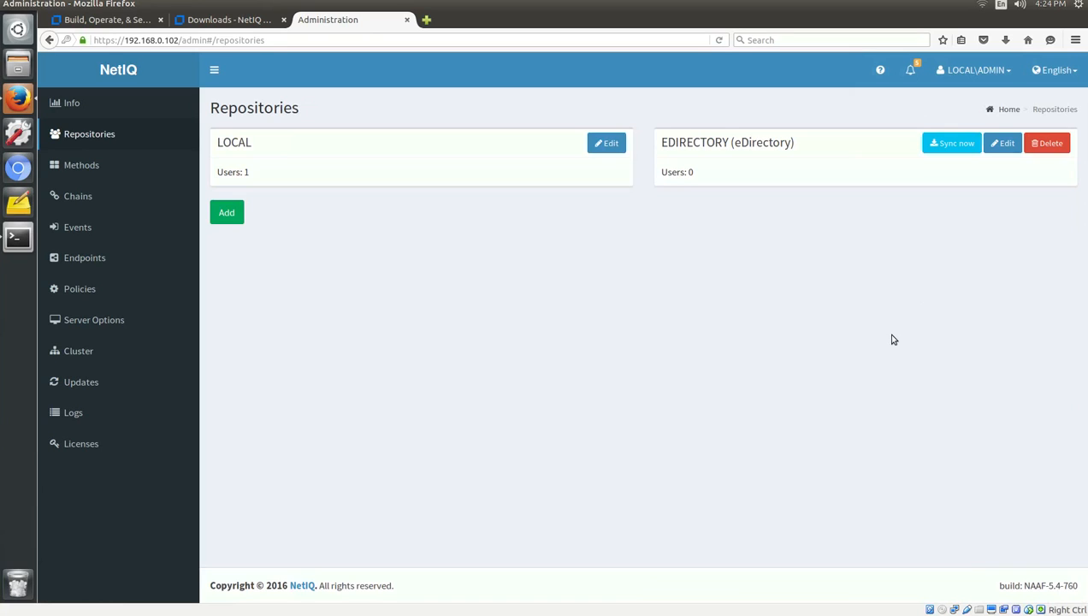
Log out of the LOCAL\ADMIN session and delete the admin part of the page address.
{"action": "left_click", "coordinate": [1045, 78]}
{"action": "left_click", "coordinate": [783, 349]}
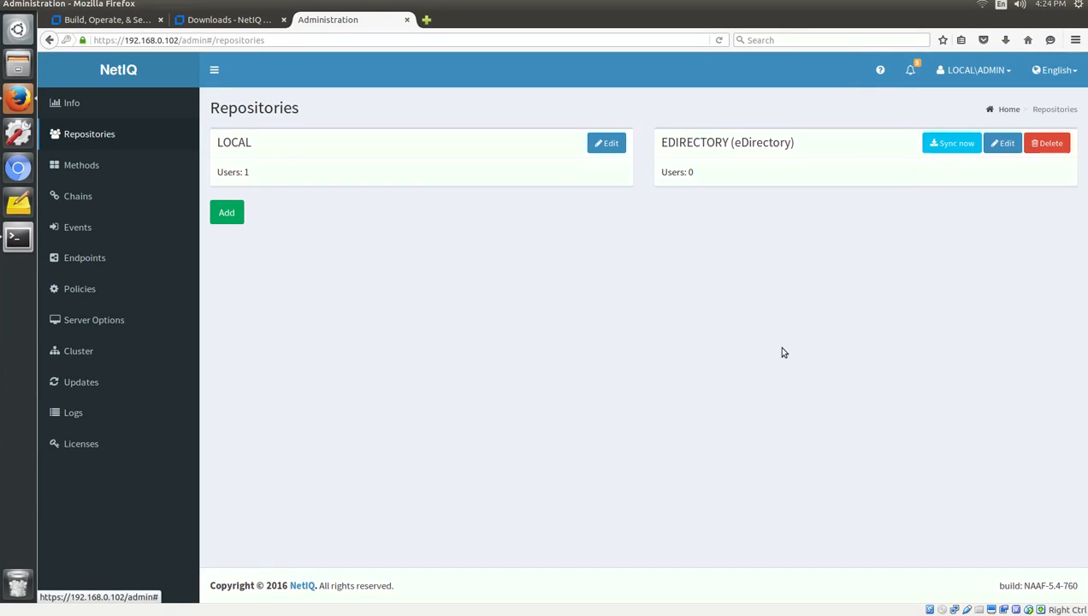
{"action": "left_click", "coordinate": [1001, 75]}
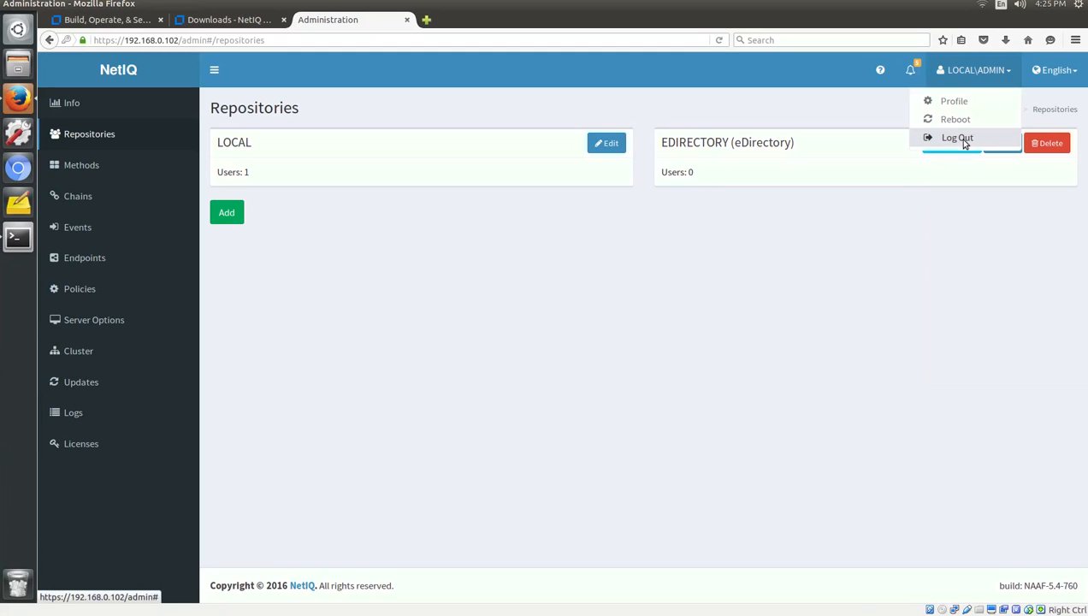
{"action": "left_click", "coordinate": [958, 138]}
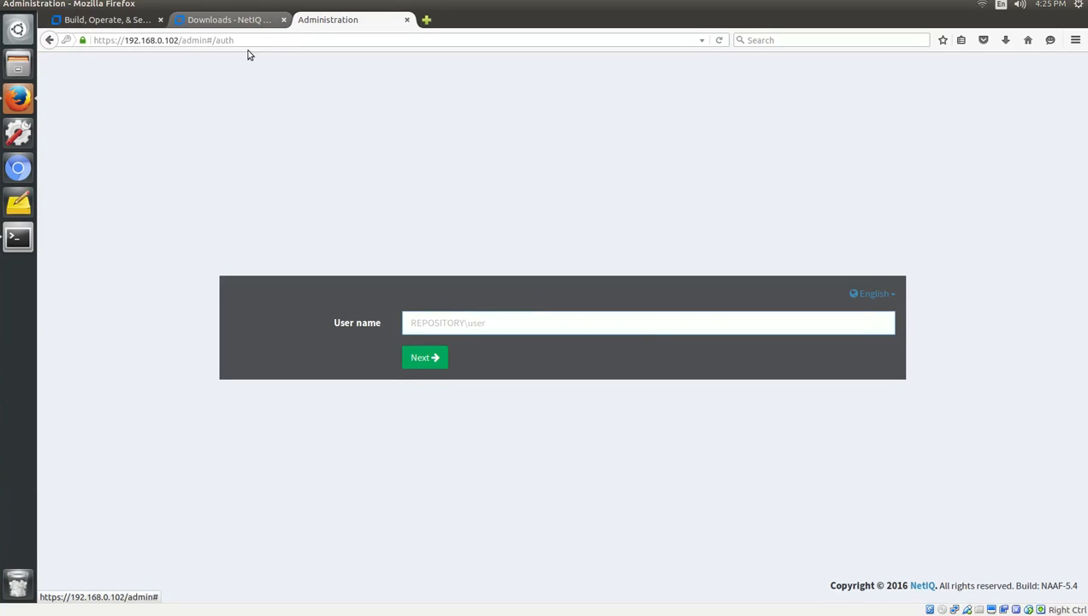
{"action": "left_click_drag", "start_coordinate": [186, 39], "coordinate": [275, 37]}
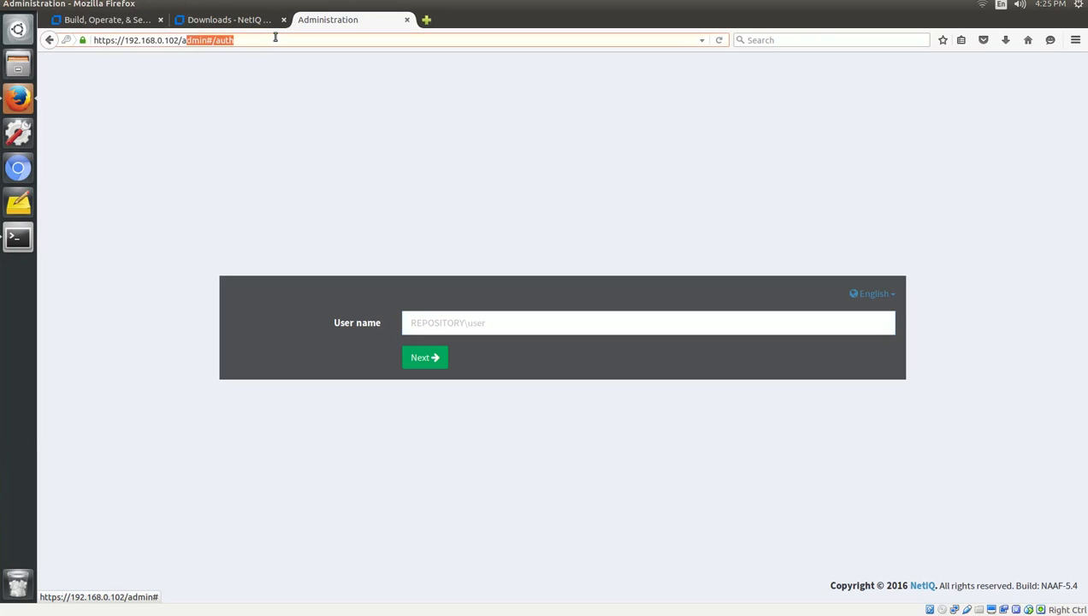
{"action": "key", "text": "BackSpace"}
Open the /account enrollment portal and sign in as an EDIRECTORY user with their password.
{"action": "type", "text": "ccou"}
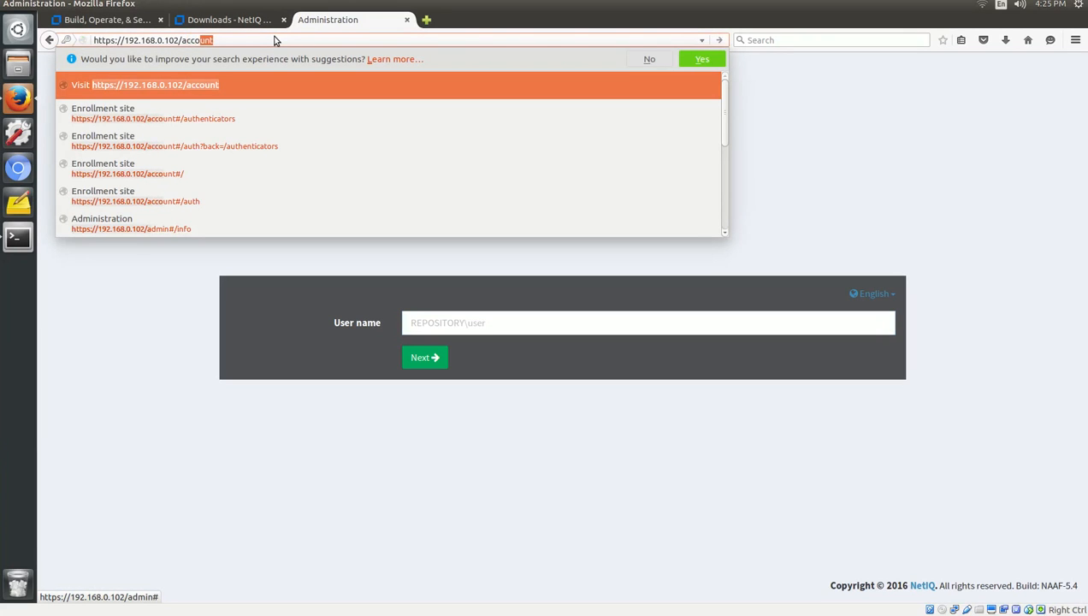
{"action": "key", "text": "Return"}
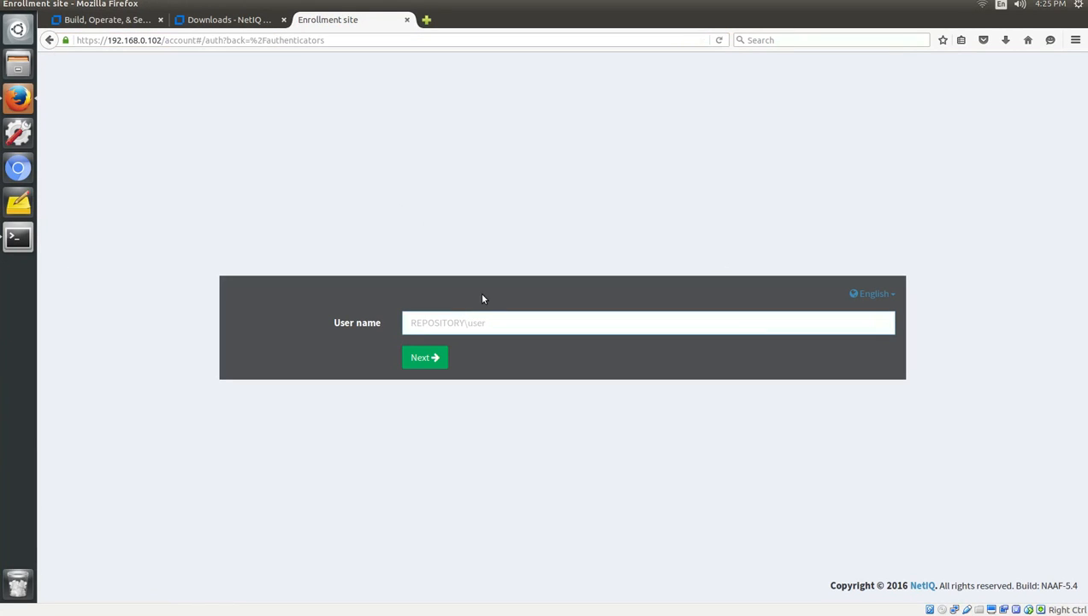
{"action": "type", "text": "EDIRECT"}
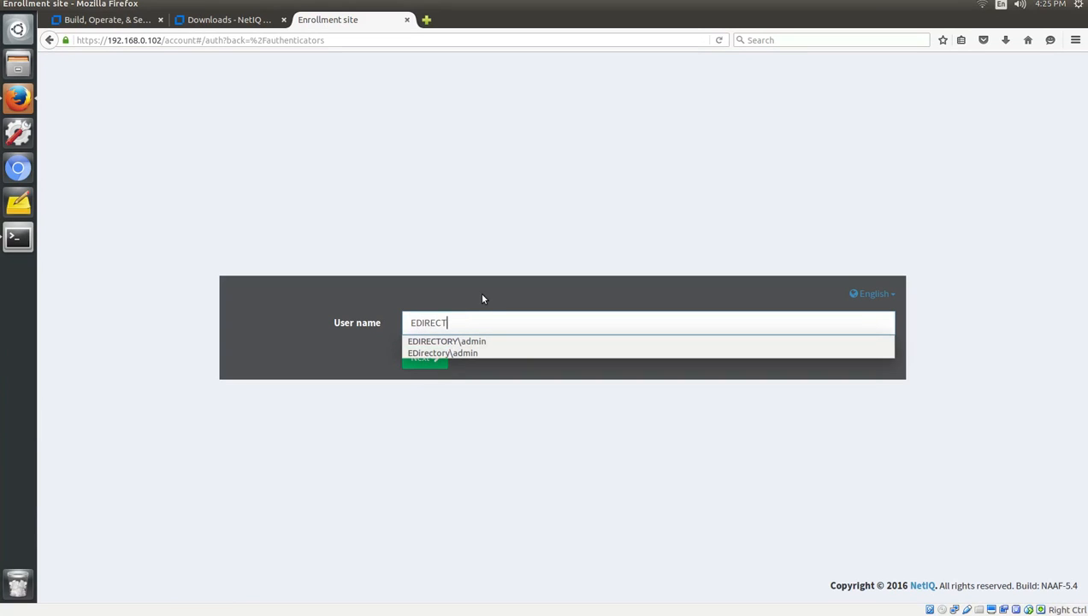
{"action": "type", "text": "ORY\\sholmes"}
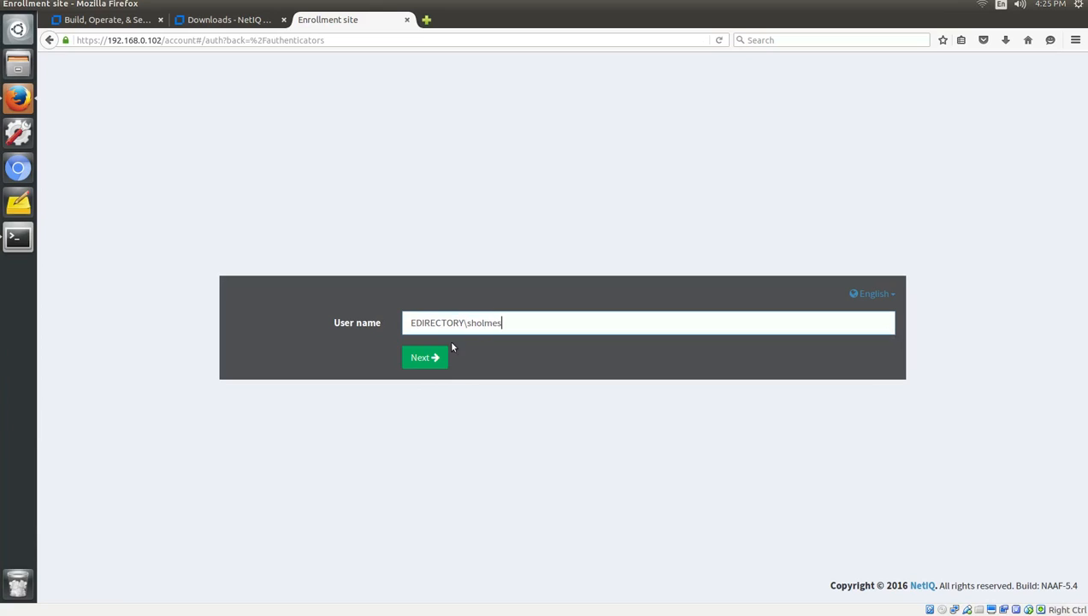
{"action": "left_click", "coordinate": [434, 359]}
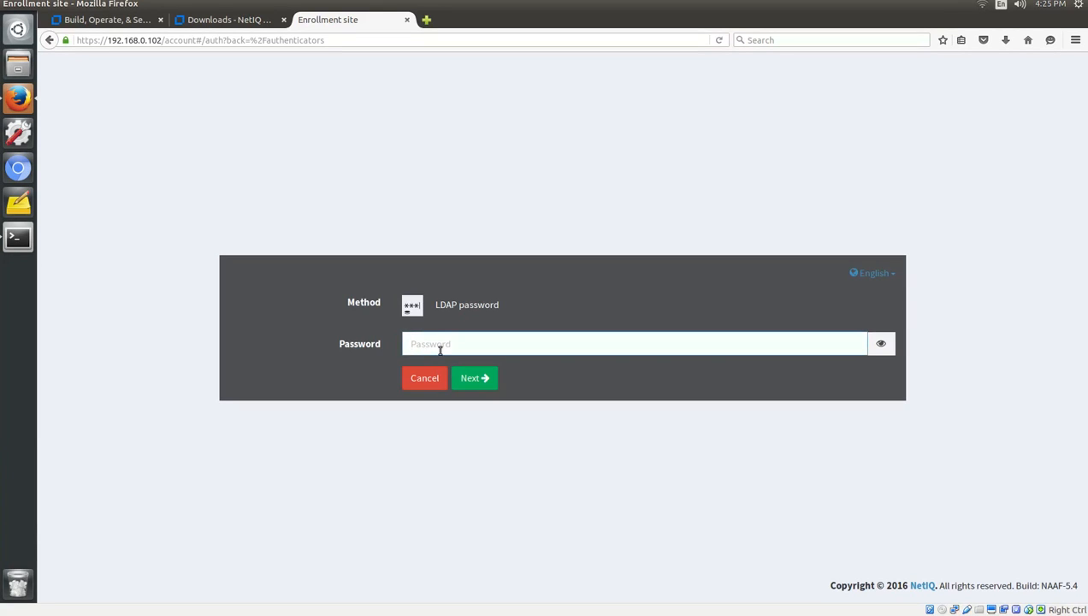
{"action": "left_click", "coordinate": [439, 347]}
{"action": "type", "text": "••••••••"}
{"action": "left_click", "coordinate": [491, 387]}
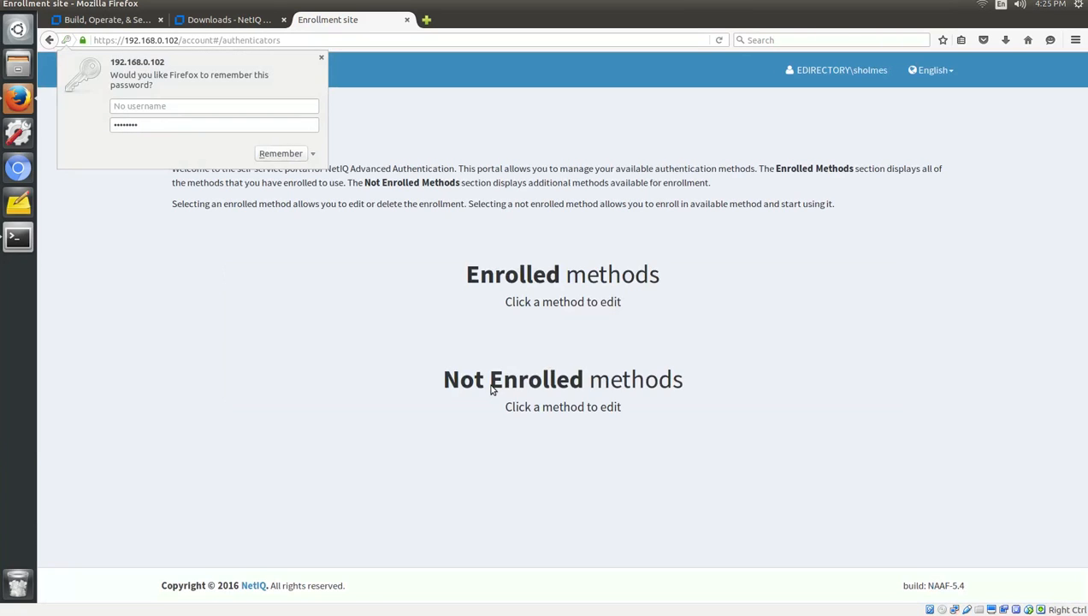
{"action": "left_click", "coordinate": [321, 58]}
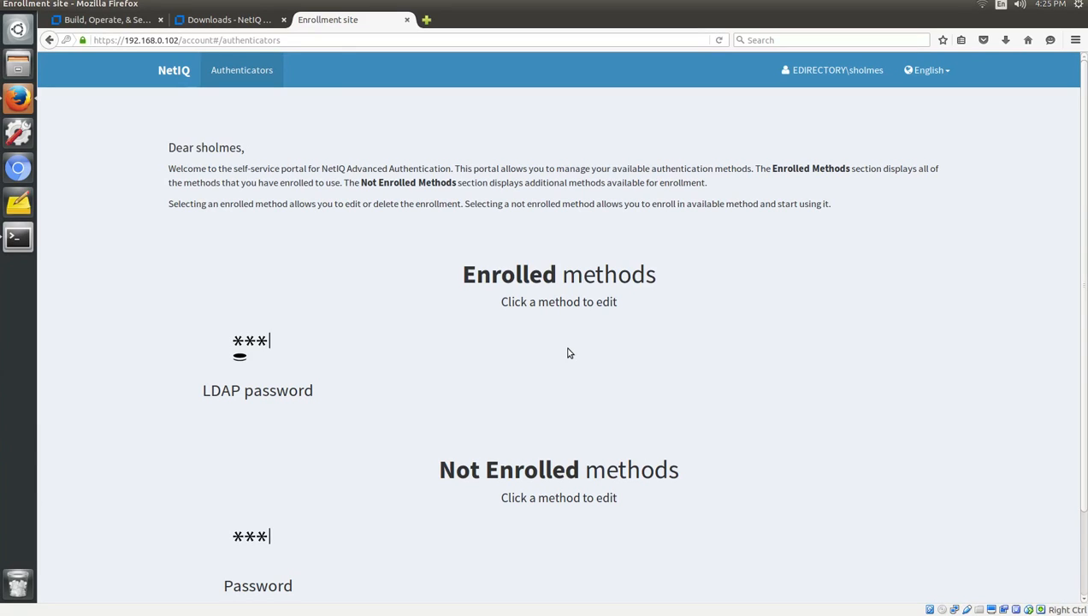
Sign out the EDIRECTORY user and enter LOCAL\admin as the user name.
{"action": "left_click", "coordinate": [831, 74]}
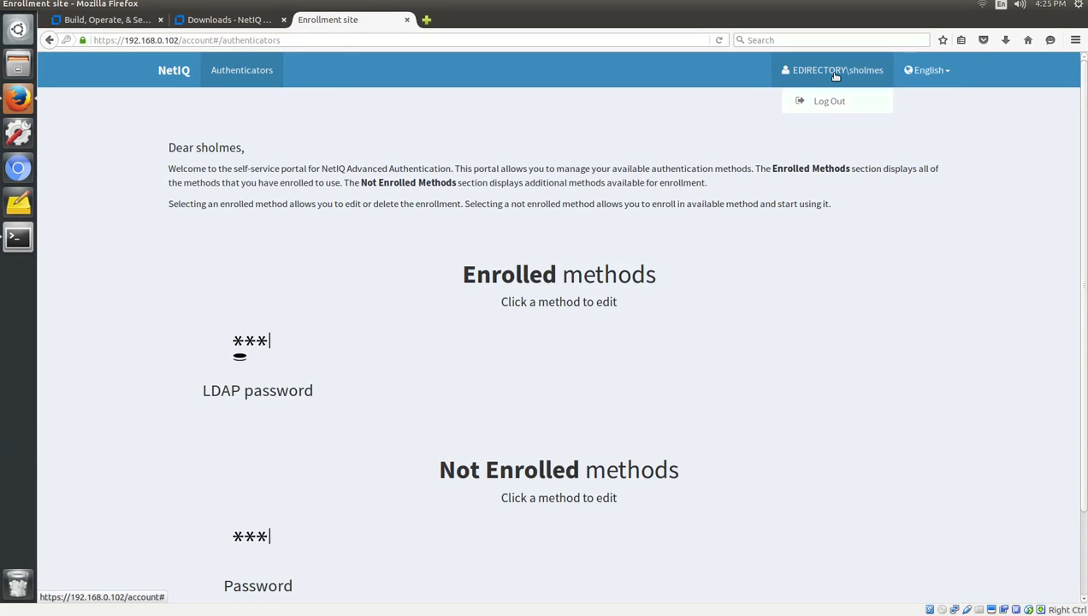
{"action": "left_click", "coordinate": [830, 102]}
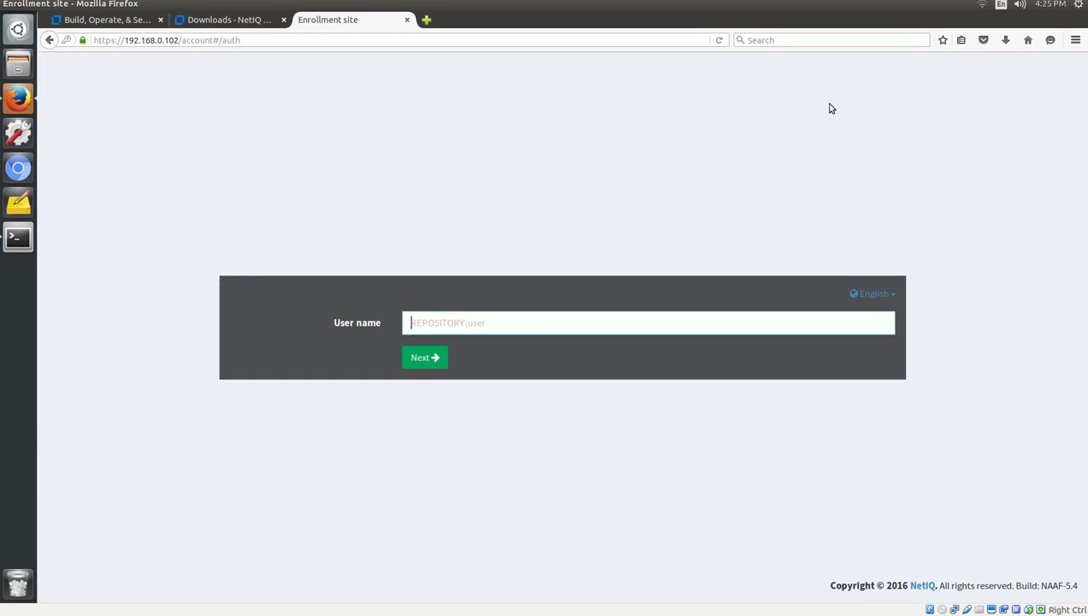
{"action": "left_click", "coordinate": [444, 324]}
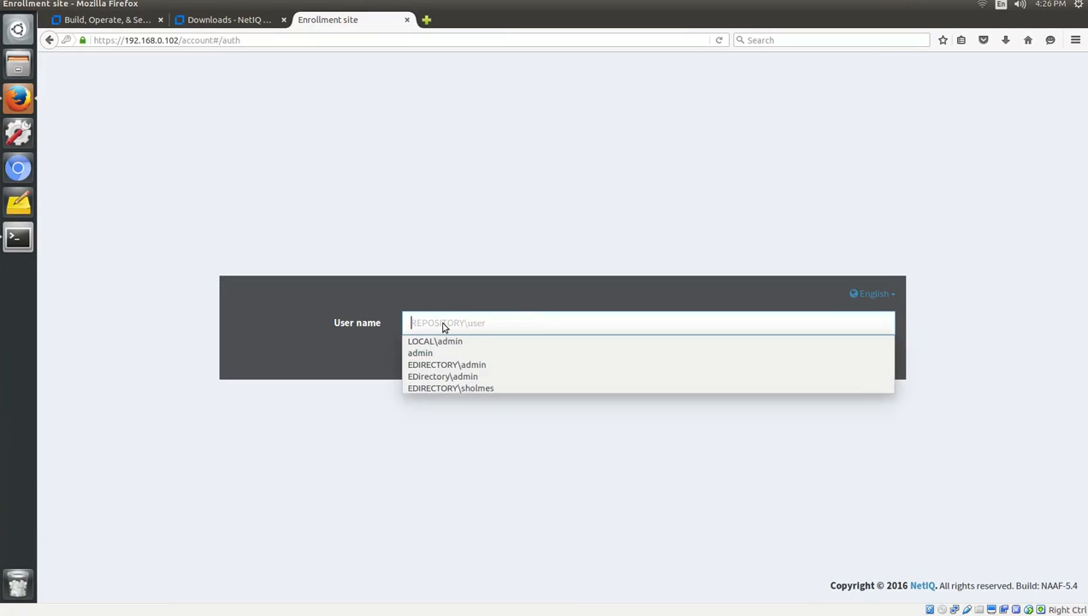
{"action": "type", "text": "LOCAL"}
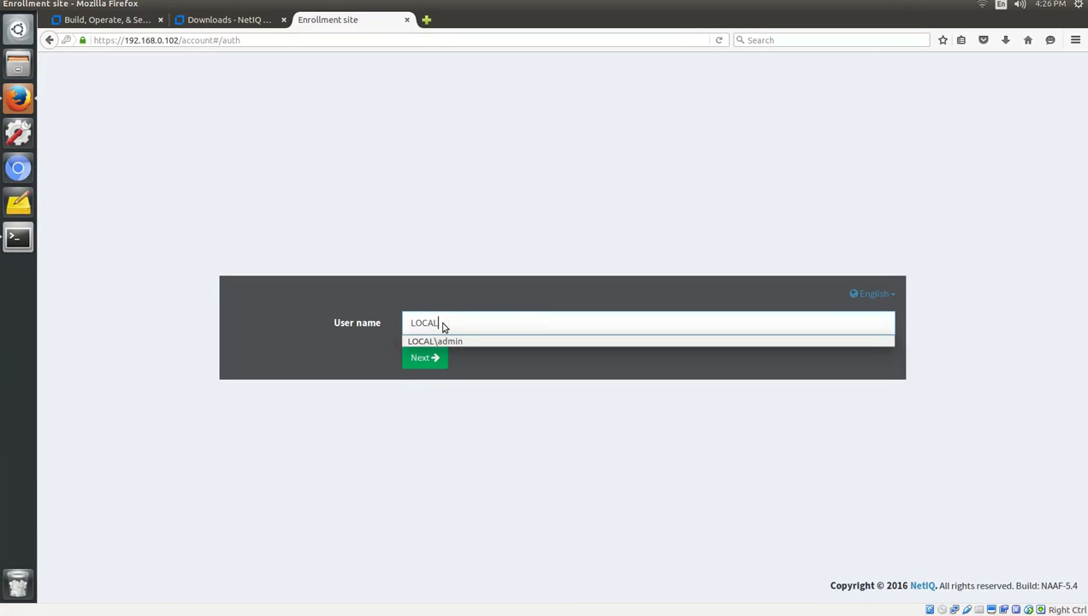
{"action": "type", "text": "\\admin"}
Sign in with the admin password, decline saving it, then sign out again.
{"action": "left_click", "coordinate": [431, 363]}
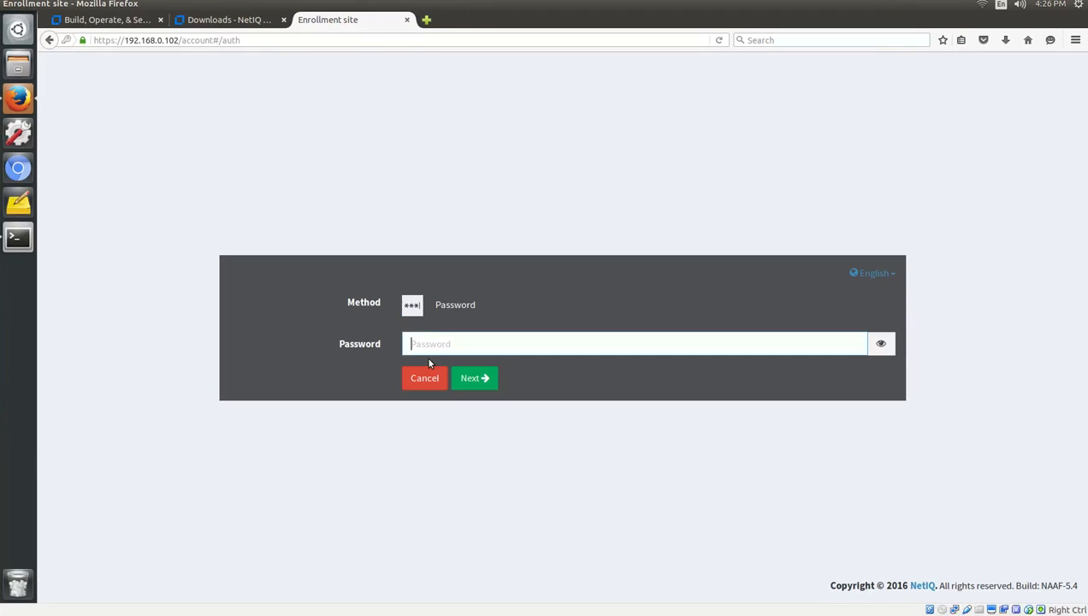
{"action": "type", "text": "•••••••"}
{"action": "key", "text": "Return"}
{"action": "left_click", "coordinate": [321, 58]}
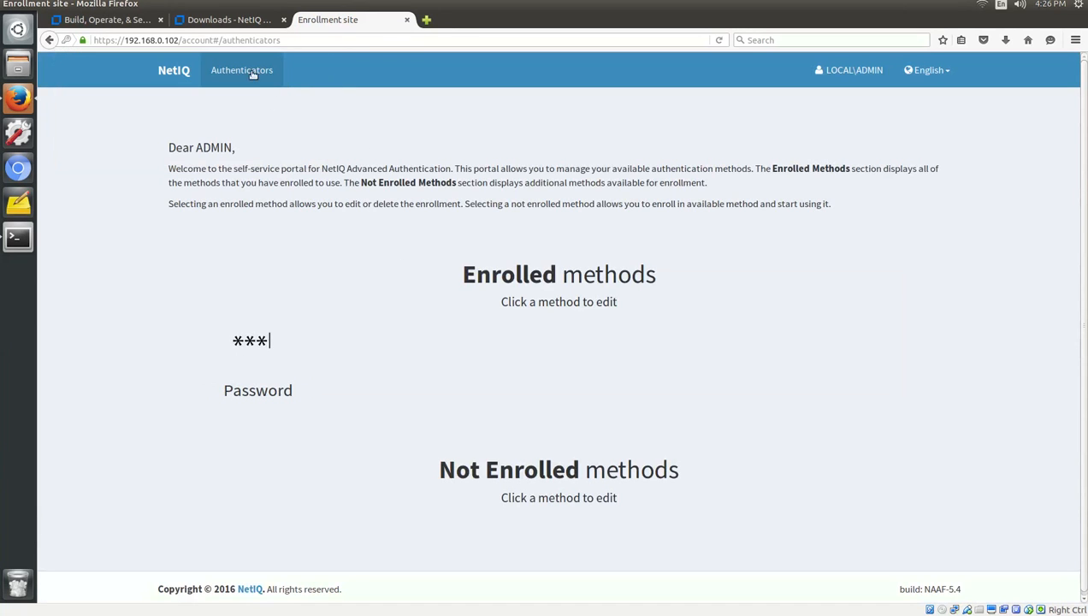
{"action": "left_click", "coordinate": [877, 70]}
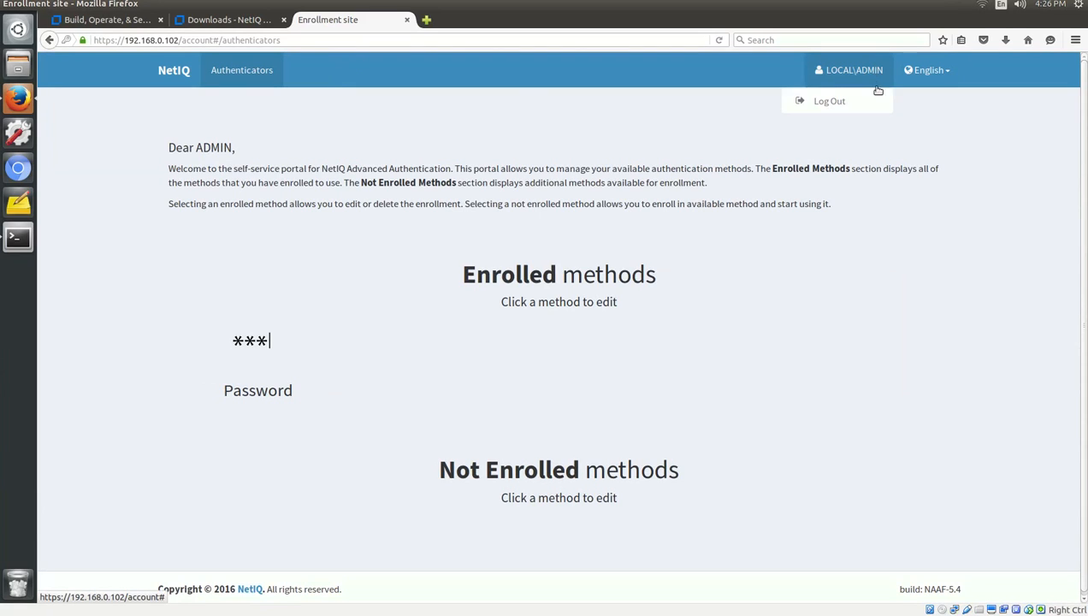
{"action": "left_click", "coordinate": [784, 107]}
Change the address to /admin and sign in to the console as LOCAL\admin.
{"action": "left_click_drag", "start_coordinate": [181, 40], "coordinate": [316, 39]}
{"action": "type", "text": "admin"}
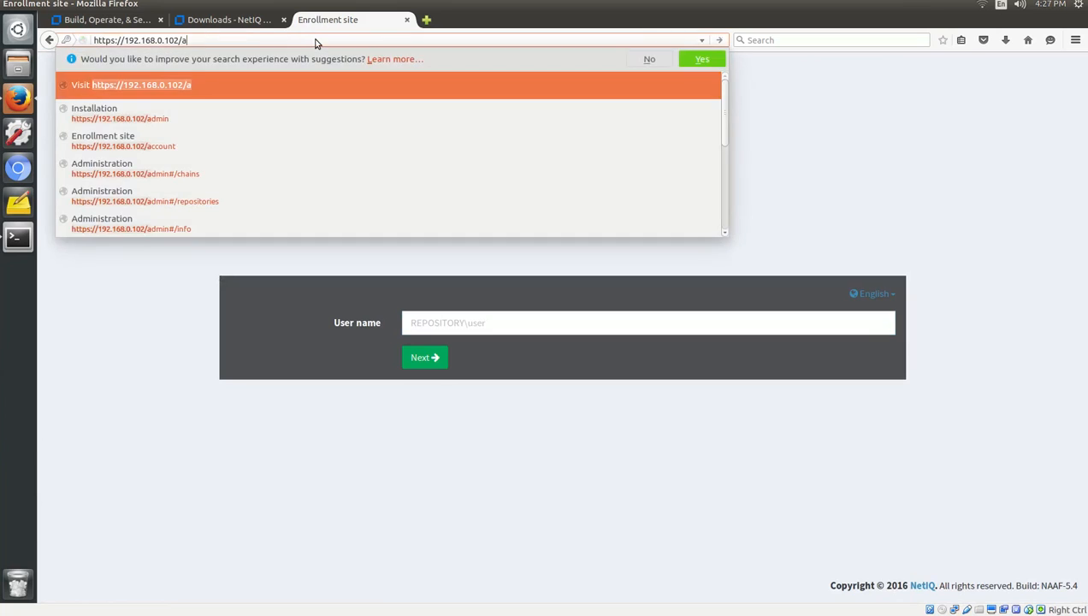
{"action": "key", "text": "Return"}
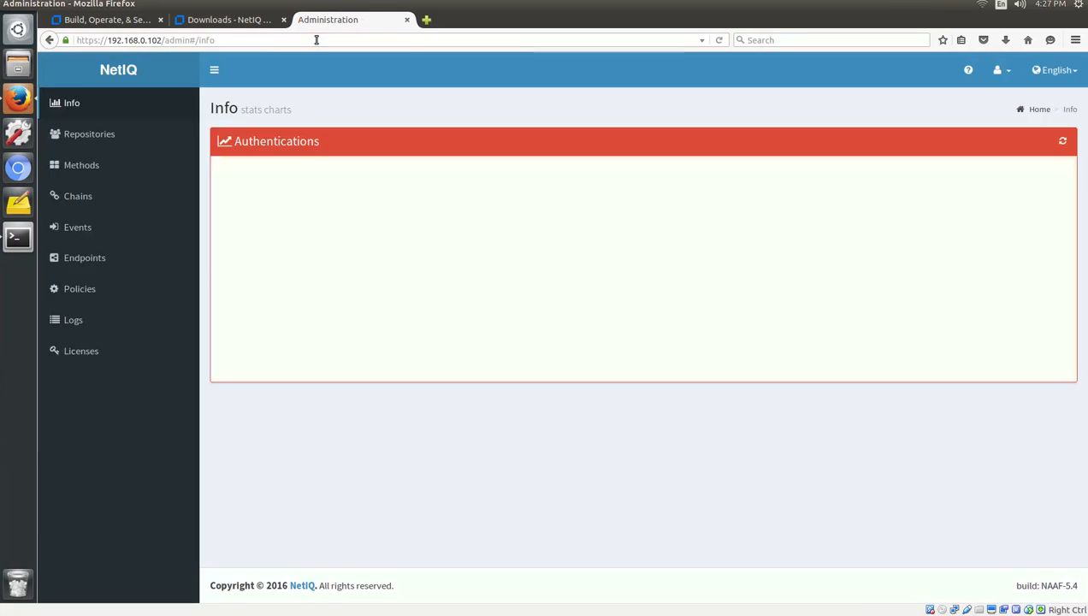
{"action": "type", "text": "L"}
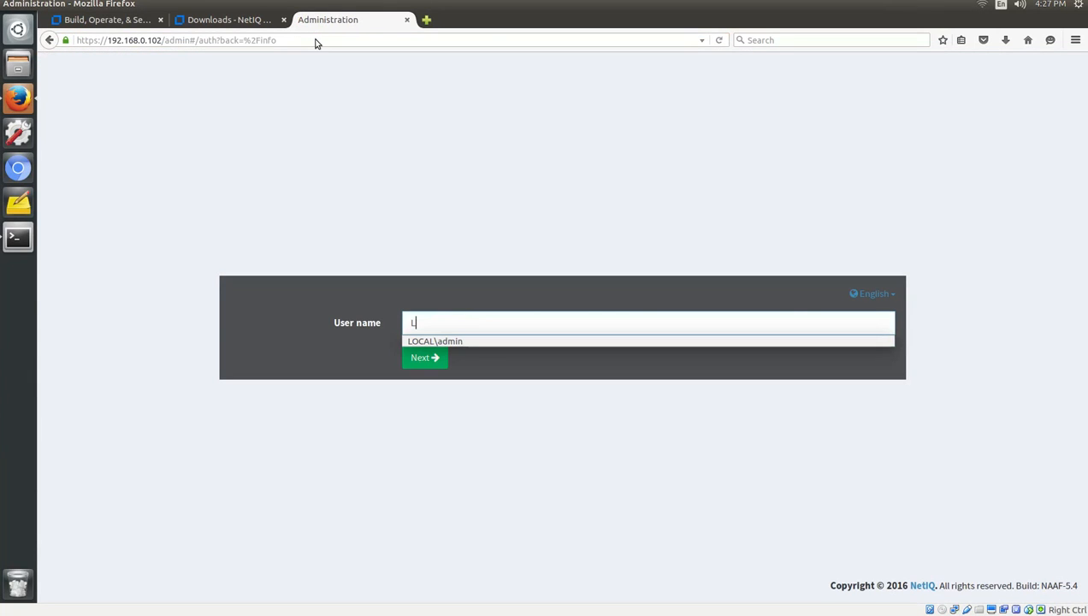
{"action": "type", "text": "OCAL\\admin"}
{"action": "key", "text": "Return"}
{"action": "type", "text": "********"}
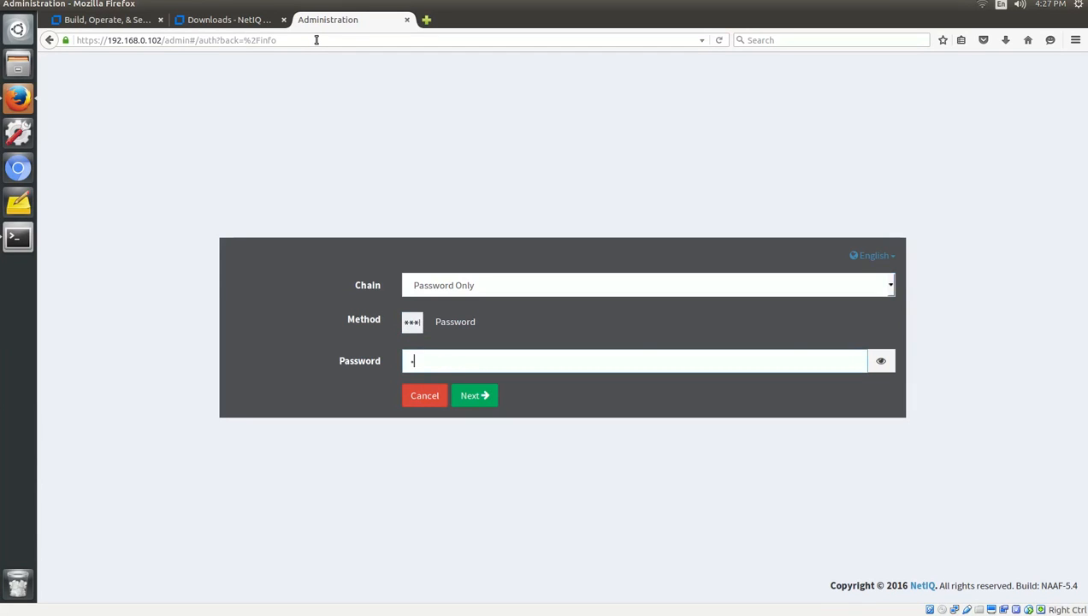
{"action": "key", "text": "Return"}
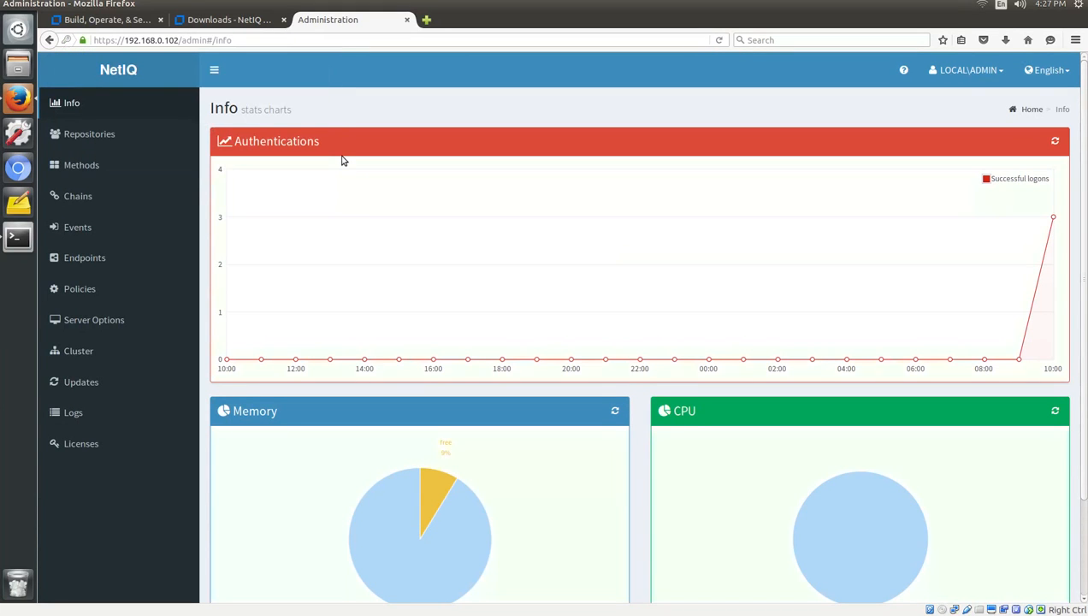
Review the Repositories, Methods, Chains, Events, Endpoints and Policies sections.
{"action": "left_click", "coordinate": [111, 134]}
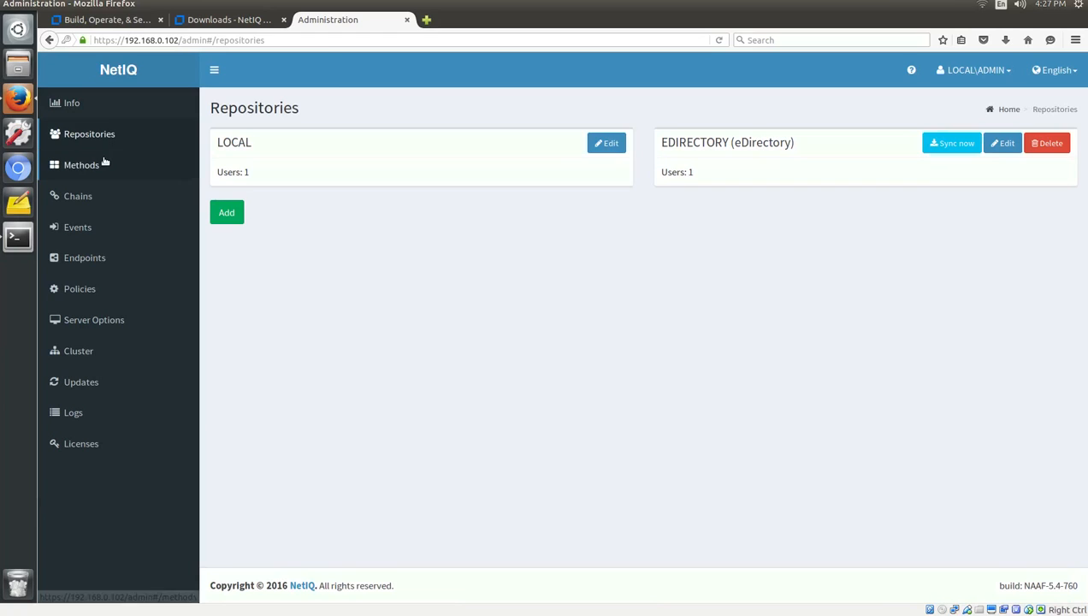
{"action": "left_click", "coordinate": [105, 162]}
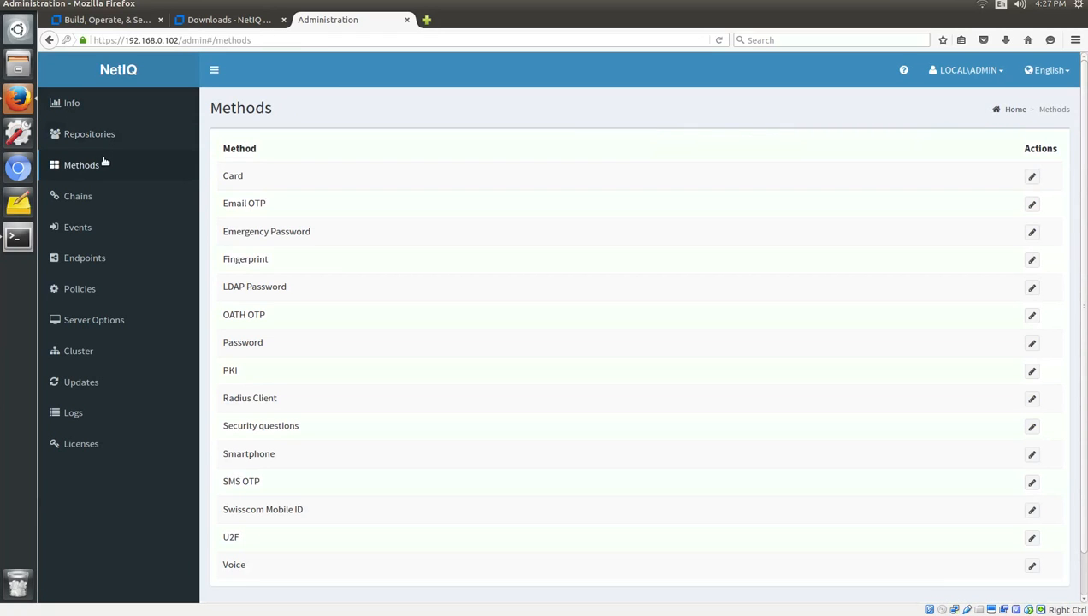
{"action": "left_click", "coordinate": [99, 198]}
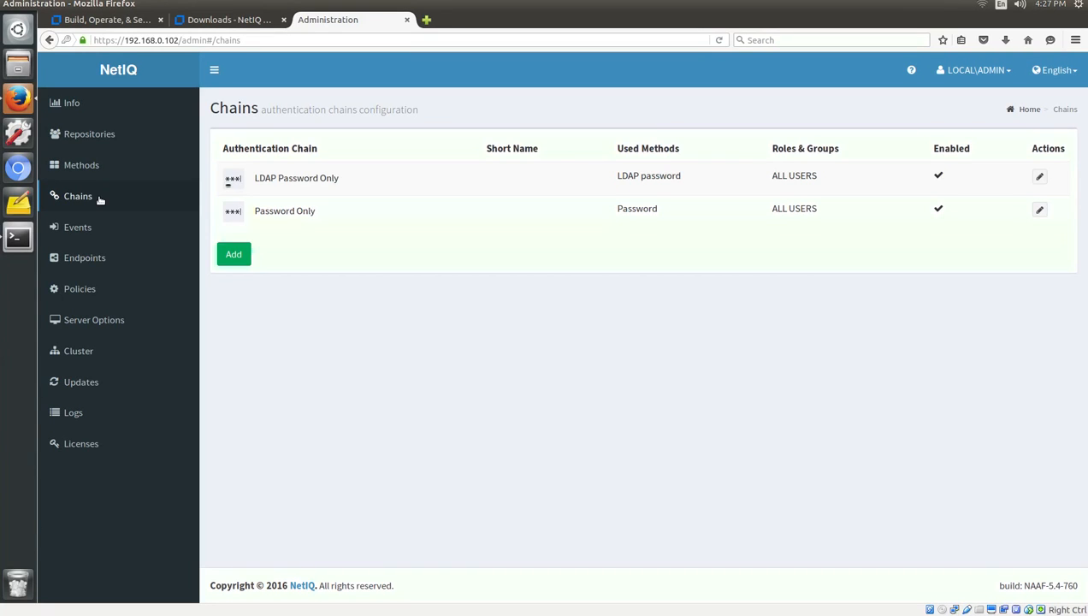
{"action": "left_click", "coordinate": [95, 228]}
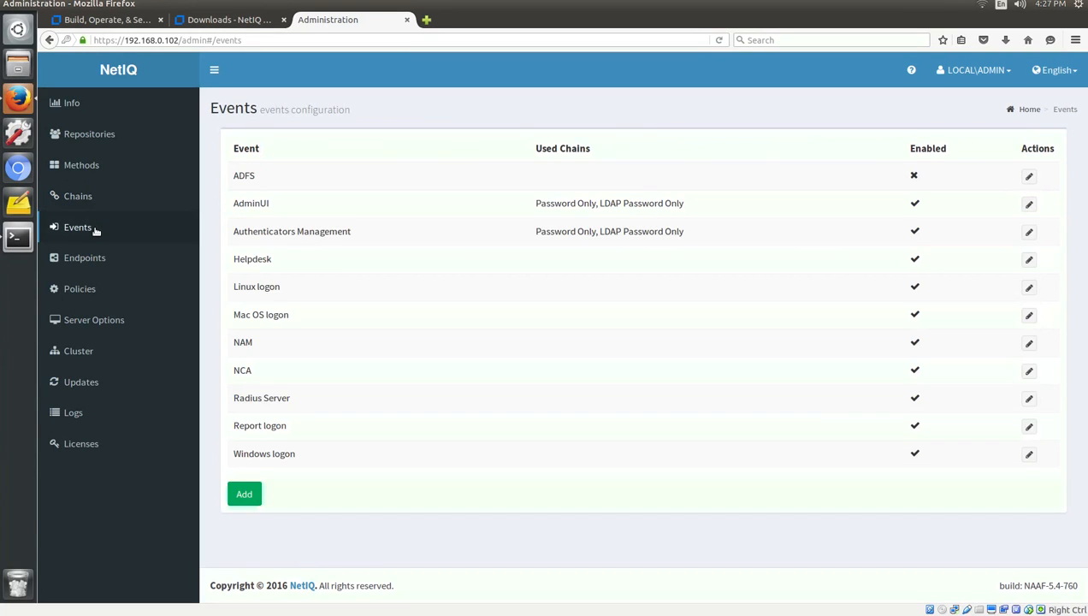
{"action": "left_click", "coordinate": [93, 256]}
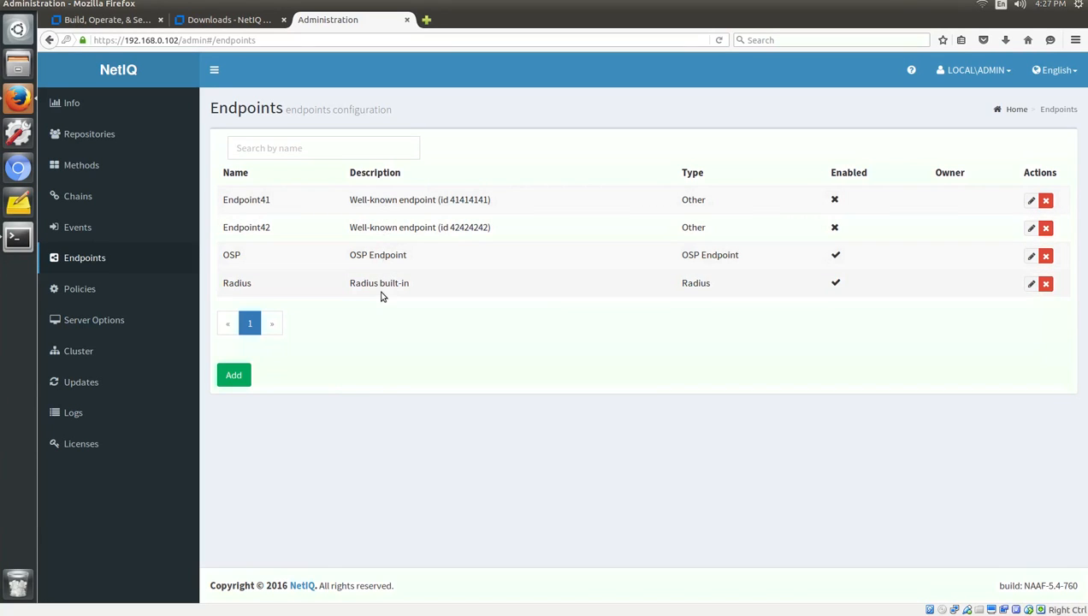
{"action": "left_click", "coordinate": [107, 296]}
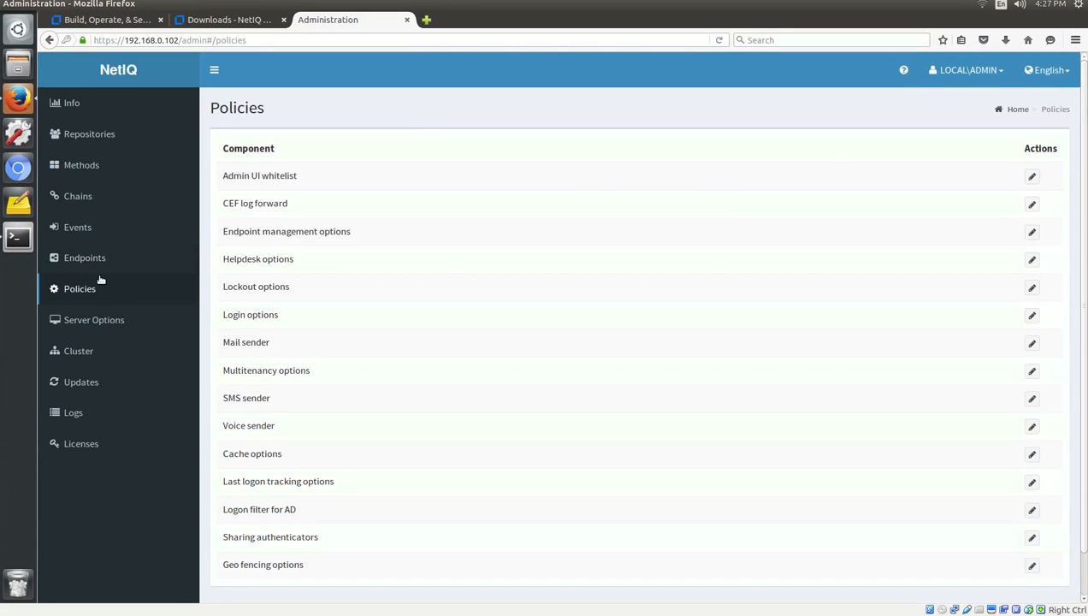
{"action": "left_click", "coordinate": [99, 265]}
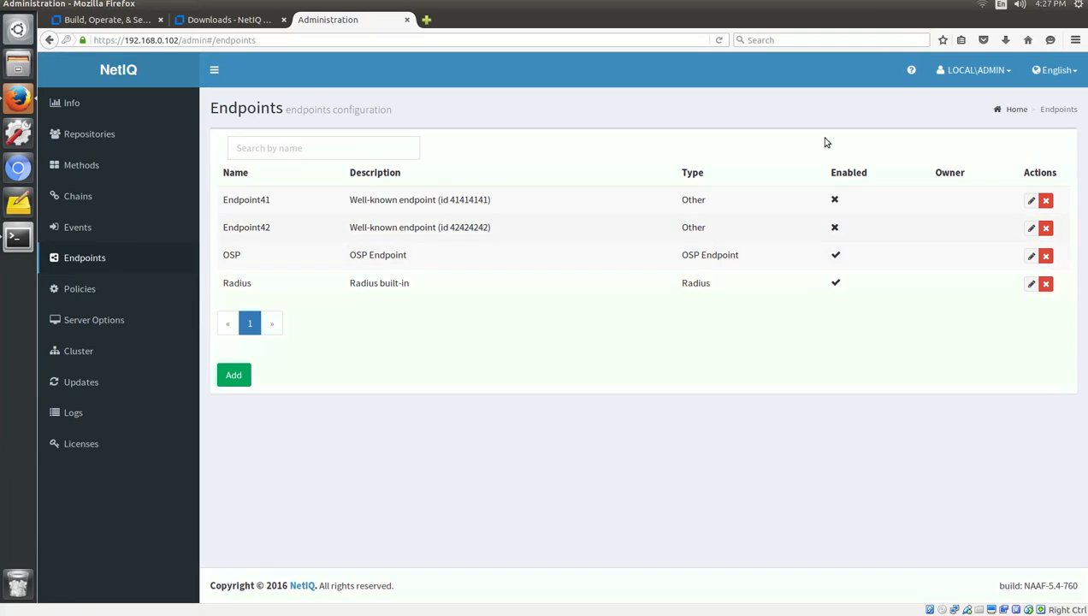
Sign out of the admin console and bring the terminal window forward.
{"action": "left_click", "coordinate": [966, 71]}
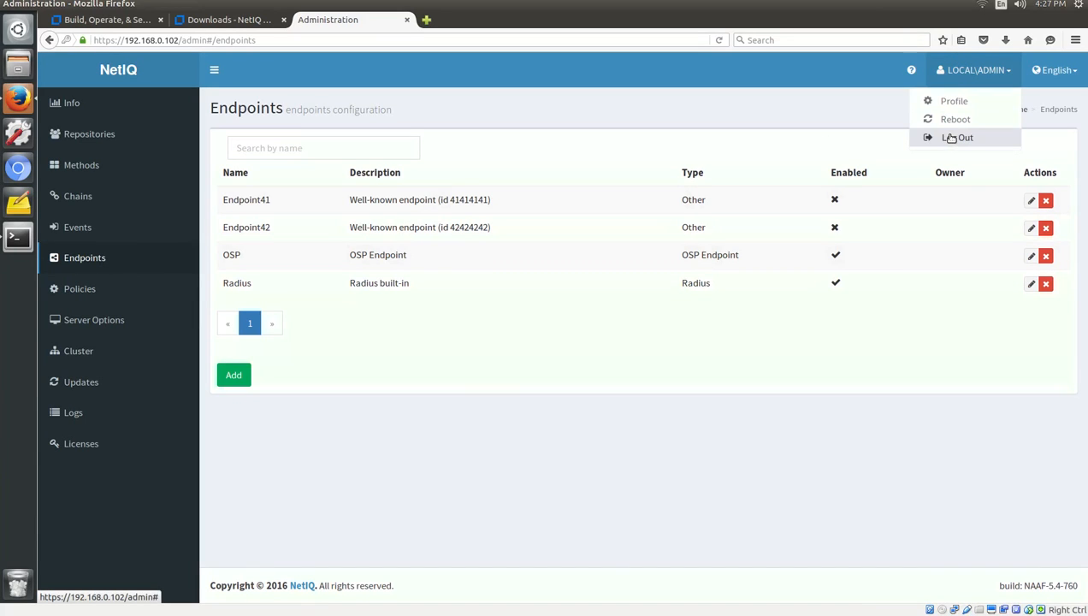
{"action": "left_click", "coordinate": [948, 135]}
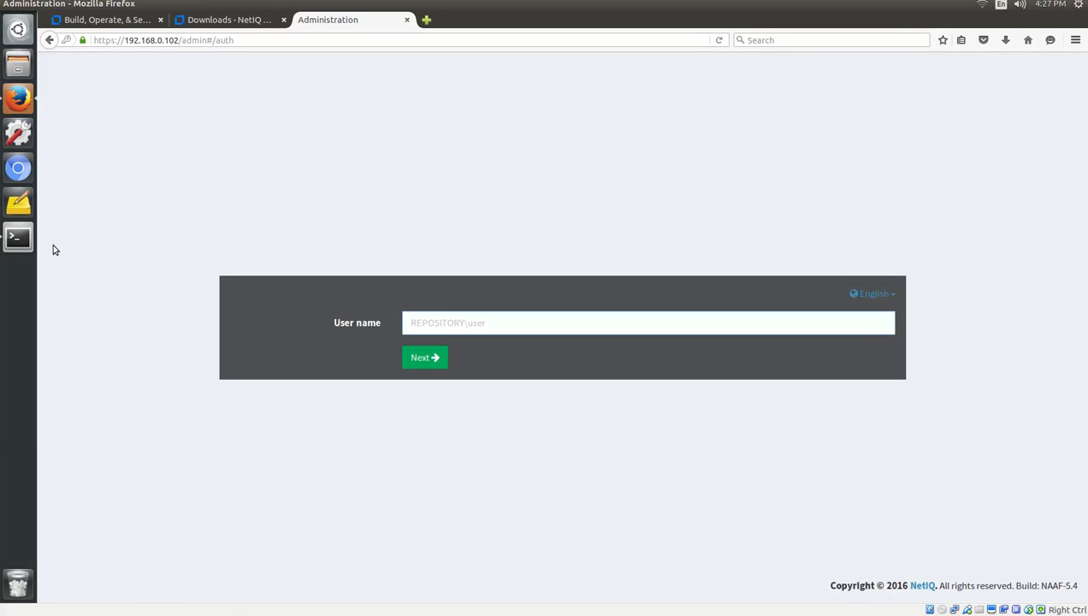
{"action": "left_click", "coordinate": [16, 246]}
In the second terminal session, list Downloads to locate NAMPlugin-2.0.166.zip.
{"action": "left_click", "coordinate": [647, 23]}
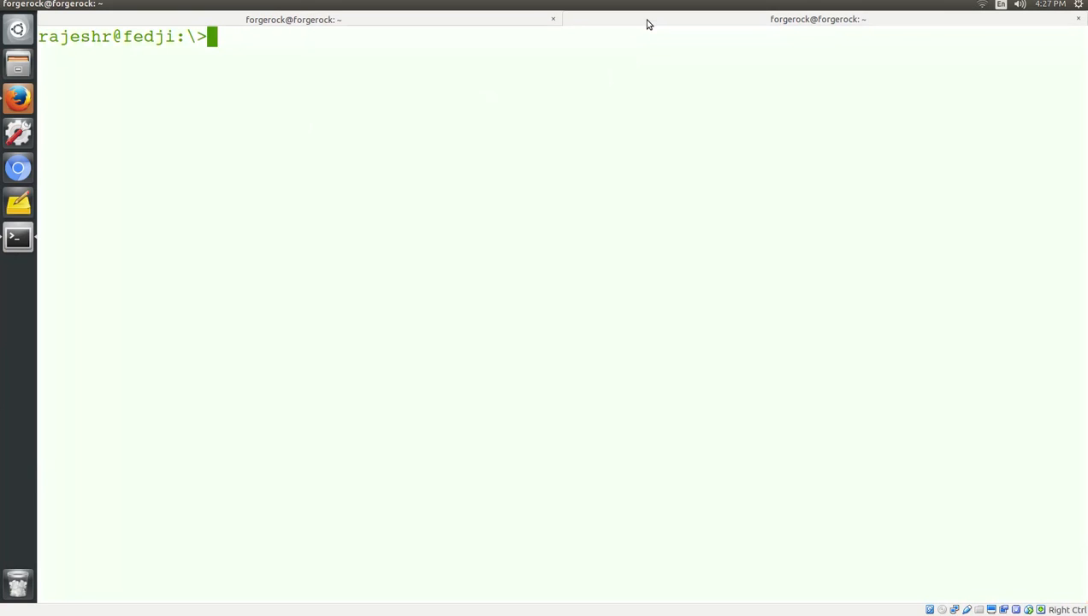
{"action": "type", "text": "cd Dow"}
{"action": "key", "text": "Tab"}
{"action": "key", "text": "Return"}
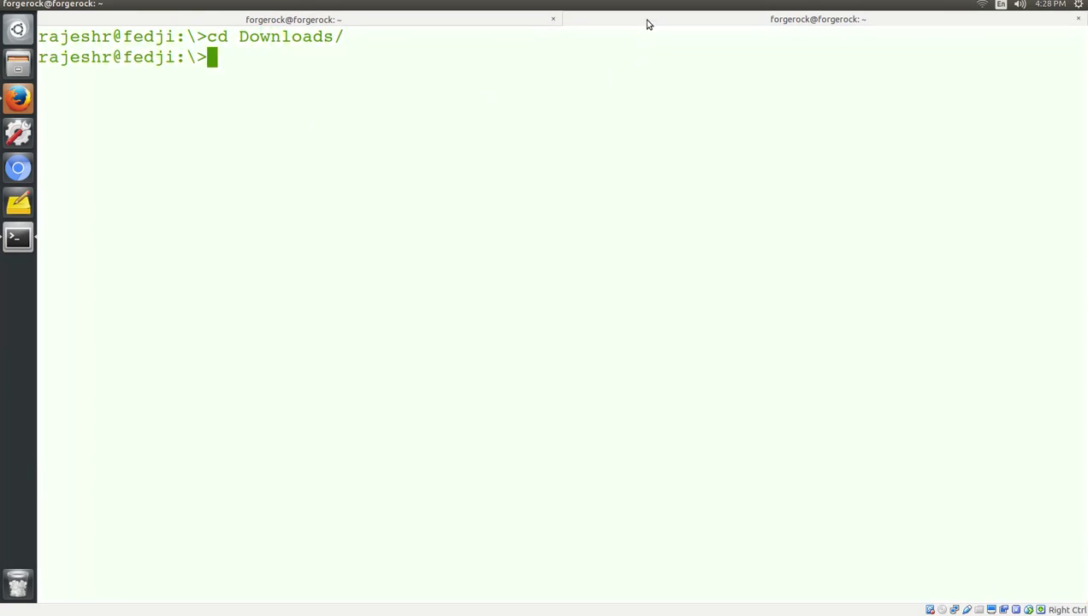
{"action": "type", "text": "ls"}
{"action": "key", "text": "Return"}
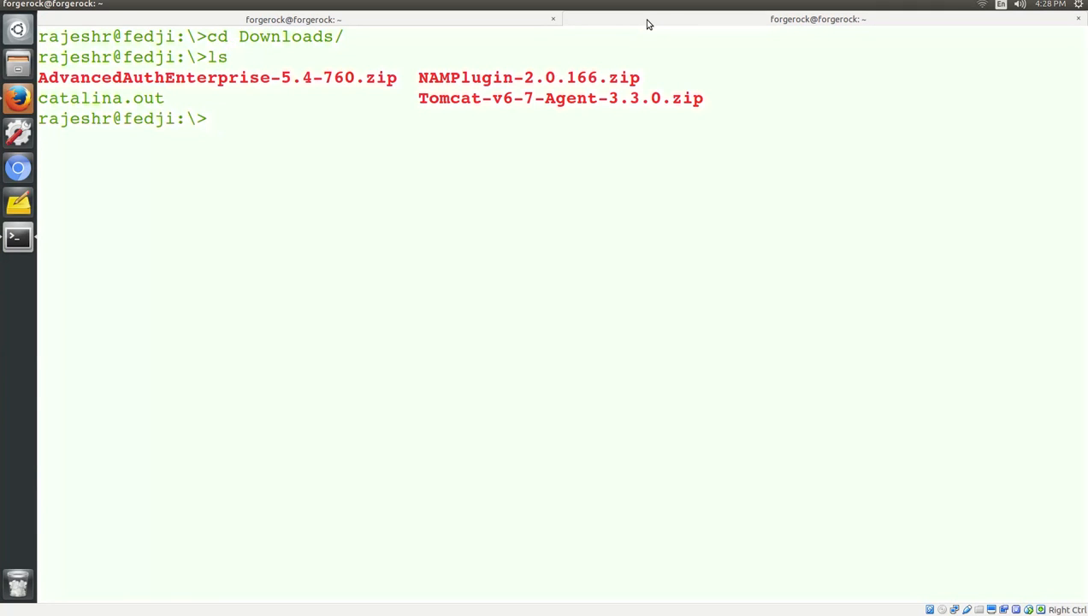
{"action": "double_click", "coordinate": [625, 77]}
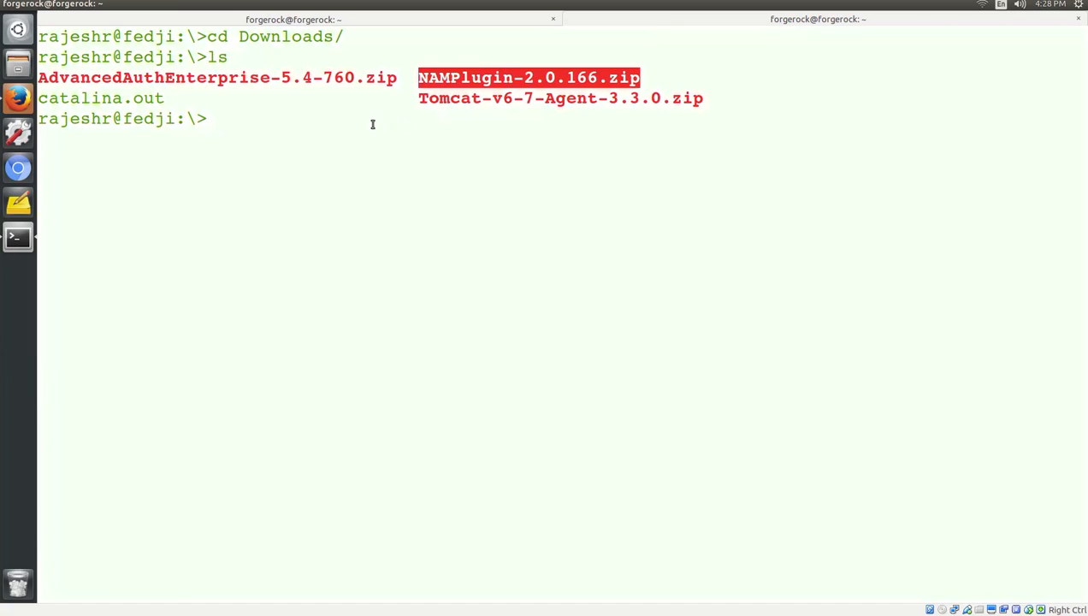
{"action": "left_click", "coordinate": [348, 116]}
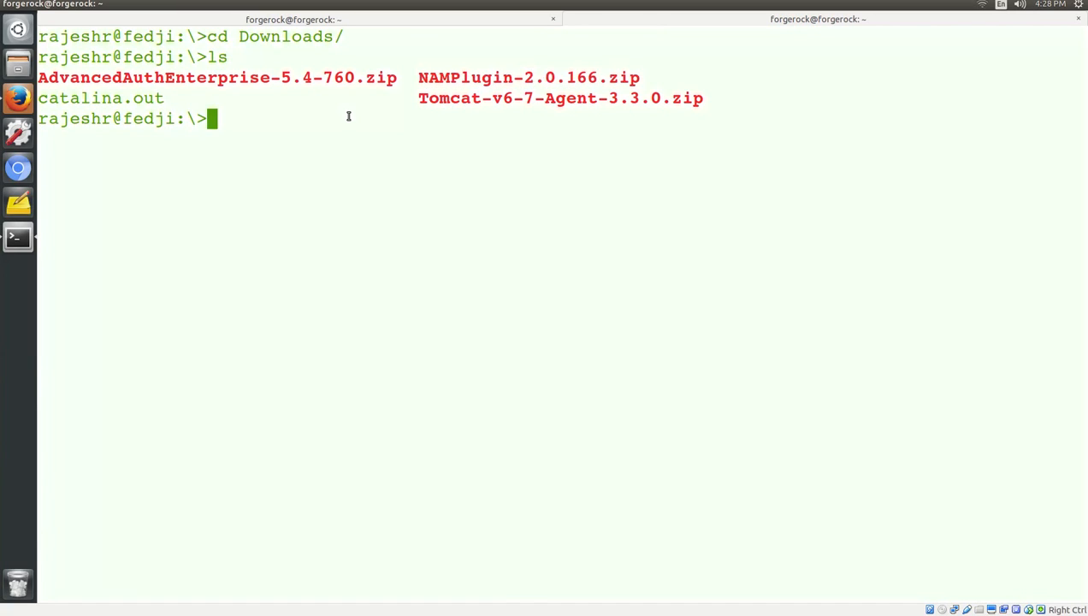
Connect with sftp as root to nam.mydomain.com using the server password.
{"action": "type", "text": "sftp ro"}
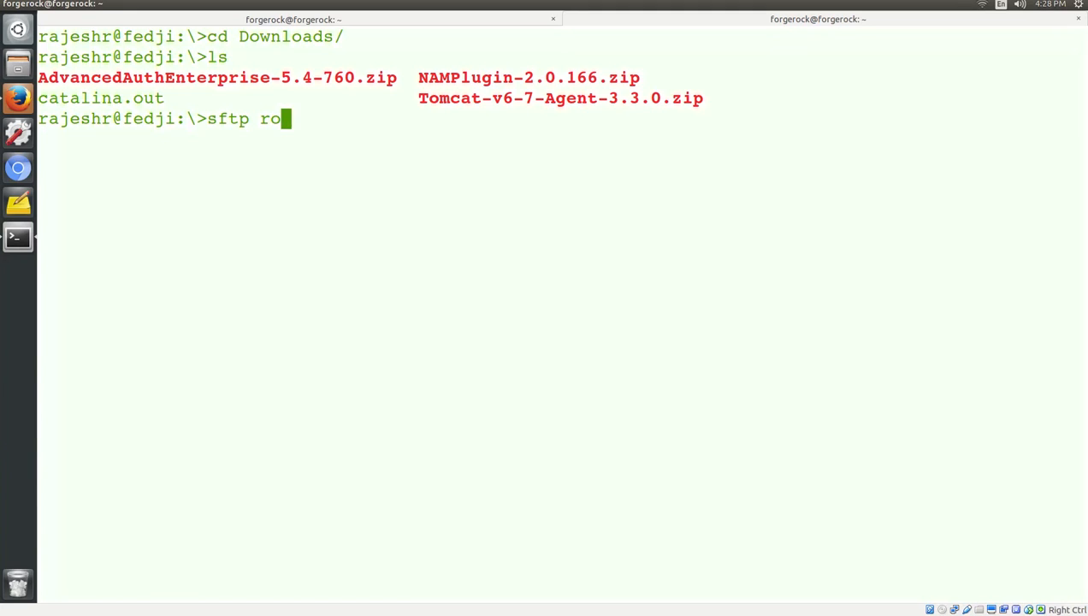
{"action": "type", "text": "@nam.mdyon.com"}
{"action": "key", "text": "BackSpace"}
{"action": "key", "text": "BackSpace"}
{"action": "key", "text": "BackSpace"}
{"action": "key", "text": "BackSpace"}
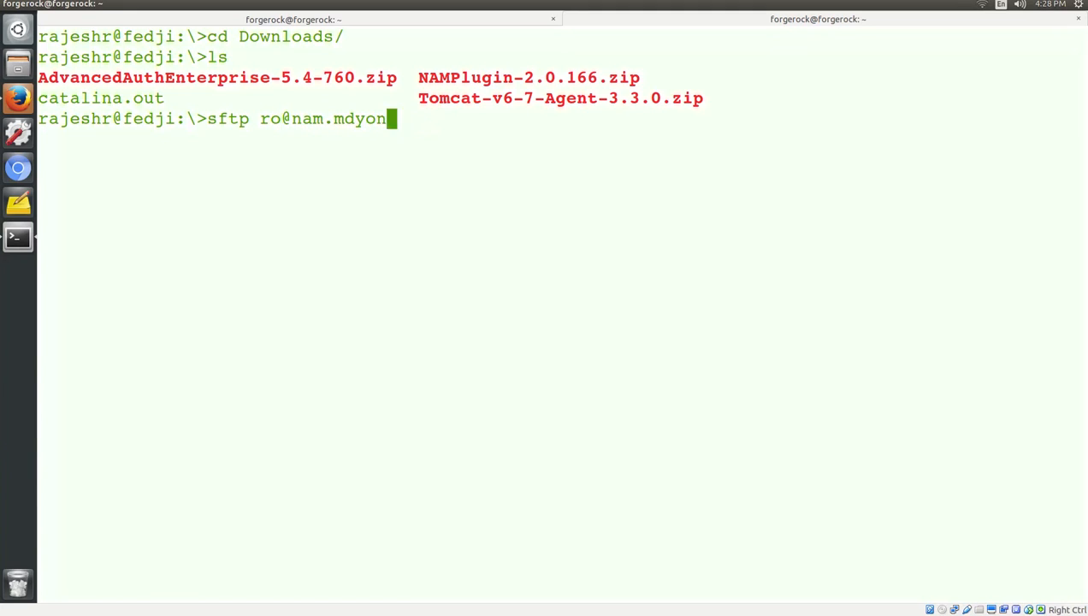
{"action": "key", "text": "BackSpace"}
{"action": "key", "text": "BackSpace"}
{"action": "key", "text": "BackSpace"}
{"action": "key", "text": "BackSpace"}
{"action": "key", "text": "BackSpace"}
{"action": "key", "text": "BackSpace"}
{"action": "key", "text": "BackSpace"}
{"action": "key", "text": "BackSpace"}
{"action": "key", "text": "BackSpace"}
{"action": "key", "text": "BackSpace"}
{"action": "key", "text": "BackSpace"}
{"action": "key", "text": "BackSpace"}
{"action": "key", "text": "BackSpace"}
{"action": "key", "text": "BackSpace"}
{"action": "key", "text": "BackSpace"}
{"action": "key", "text": "BackSpace"}
{"action": "key", "text": "BackSpace"}
{"action": "type", "text": "s"}
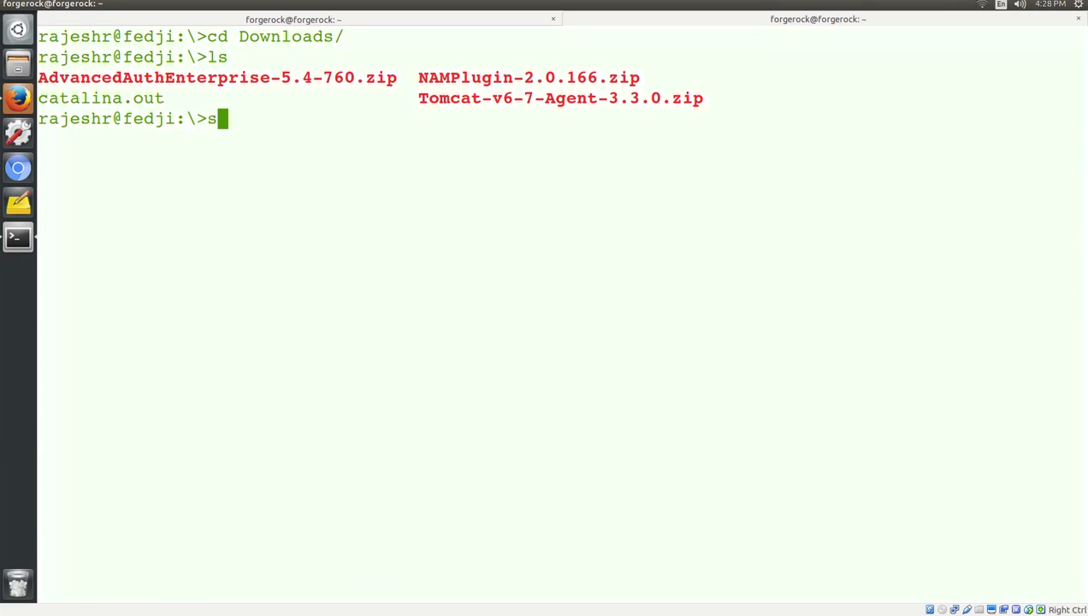
{"action": "type", "text": "ftp root@"}
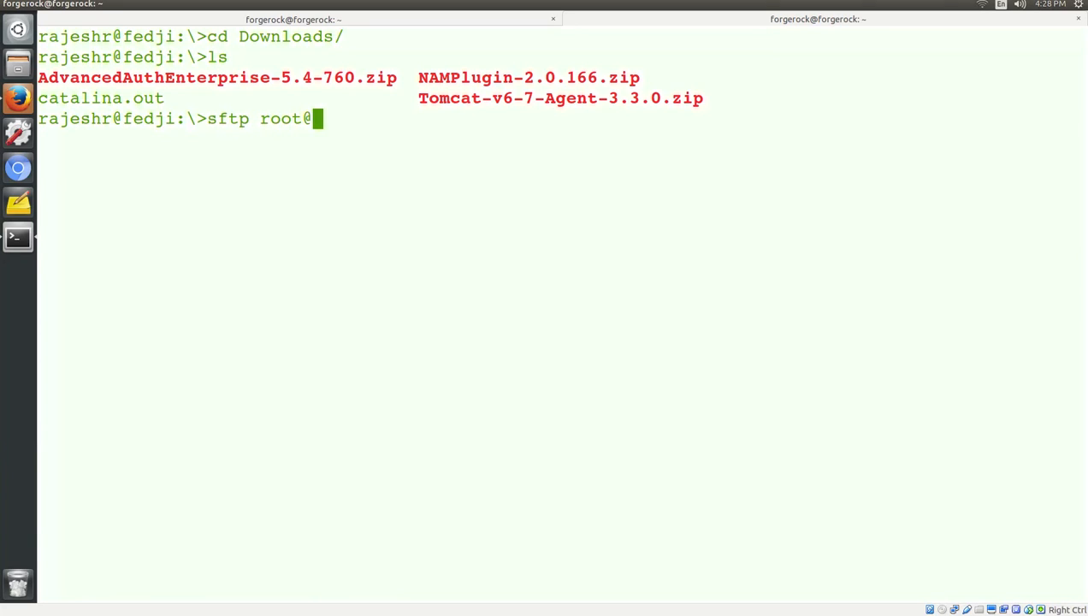
{"action": "type", "text": "nam.mydomain.com"}
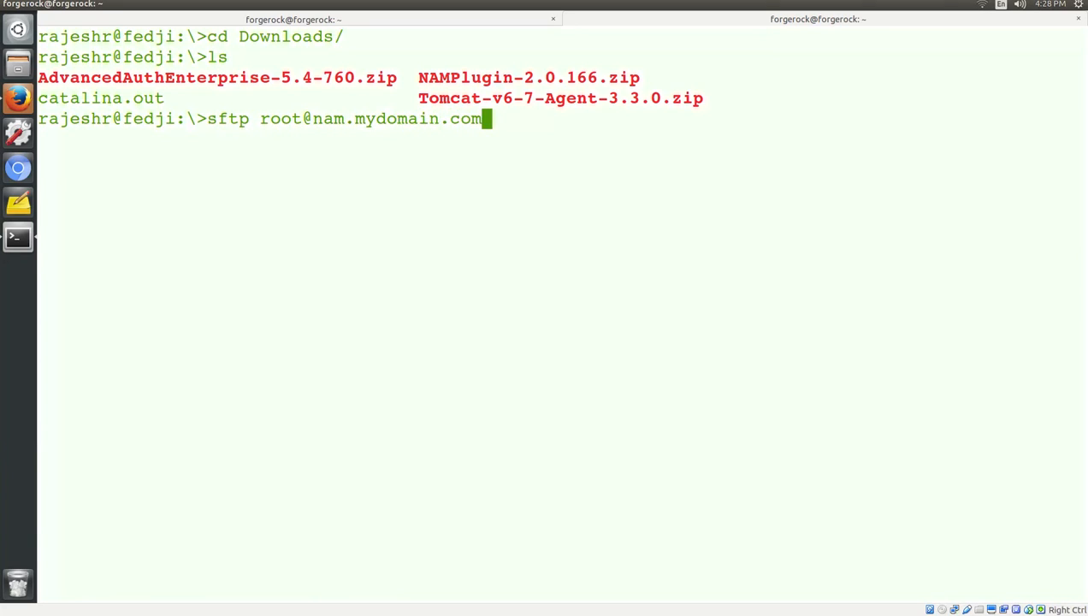
{"action": "key", "text": "Return"}
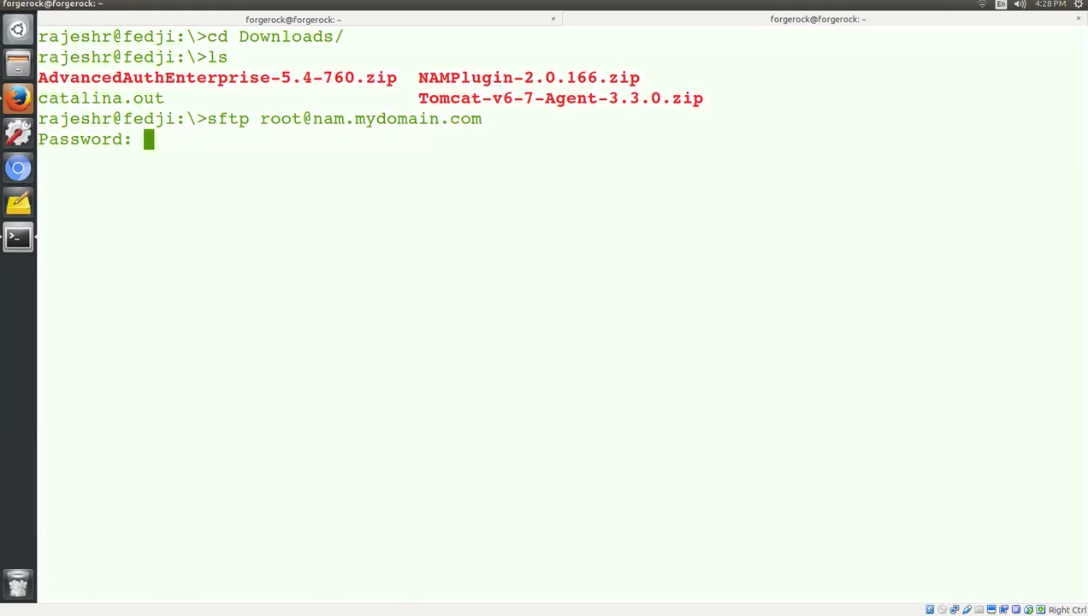
{"action": "key", "text": "Return"}
Upload NAMPlugin-2.0.166.zip into remote /tmp, end the sftp session and clear the screen.
{"action": "type", "text": "cd /tmp"}
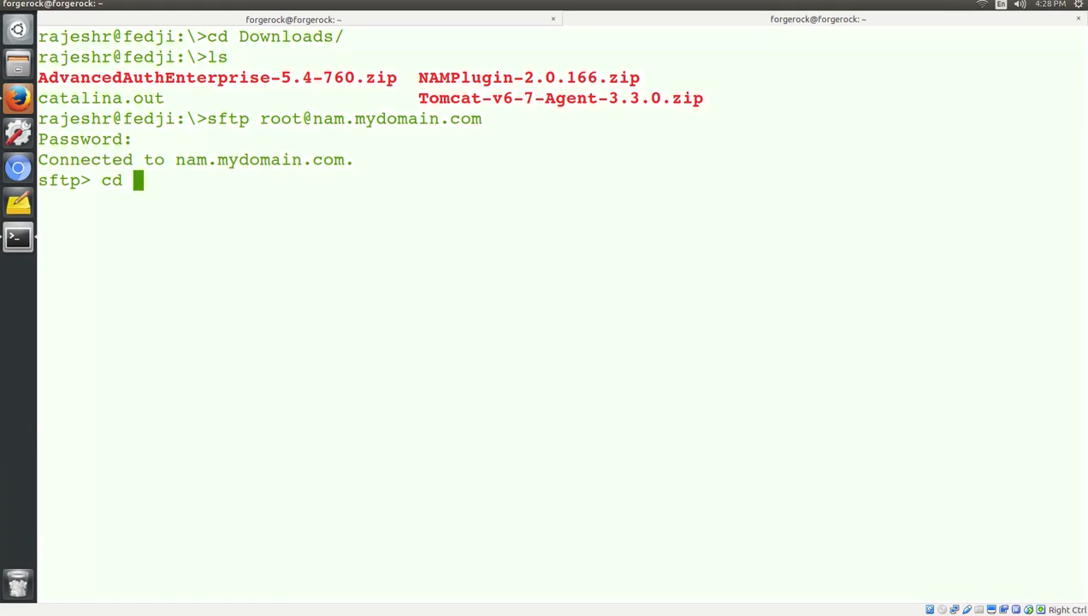
{"action": "key", "text": "Return"}
{"action": "type", "text": "mput NAMPlugin-2.0.166.zip"}
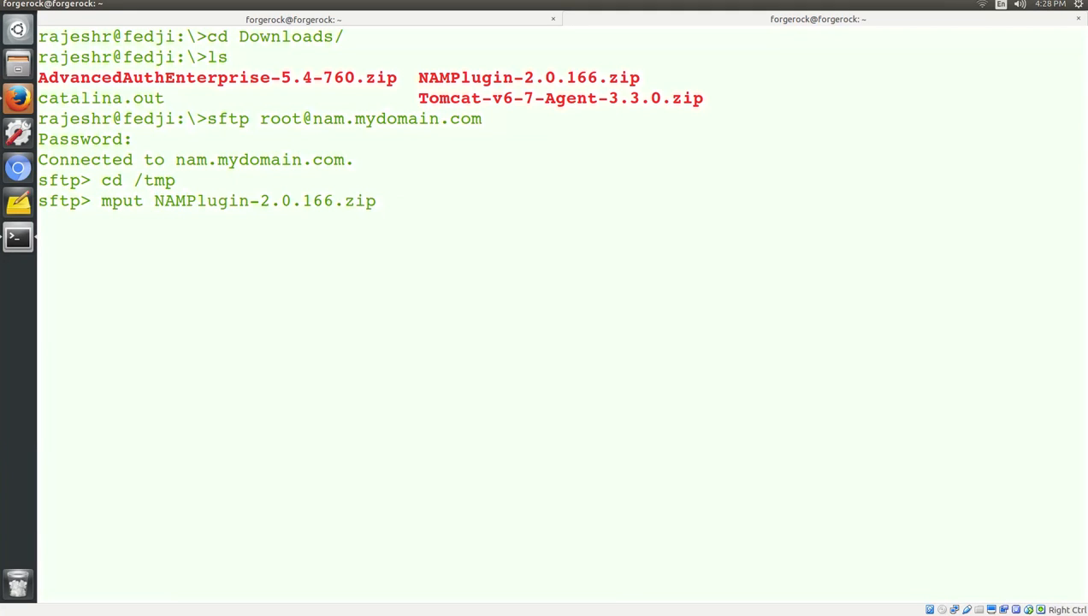
{"action": "key", "text": "Return"}
{"action": "type", "text": "bye"}
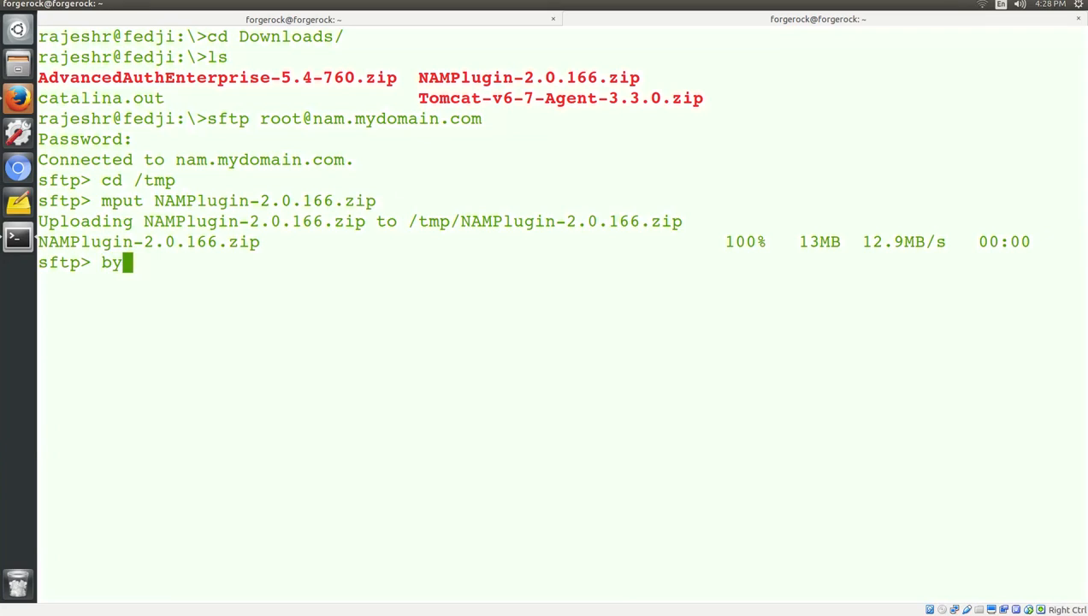
{"action": "key", "text": "Return"}
{"action": "type", "text": "clear"}
{"action": "key", "text": "Return"}
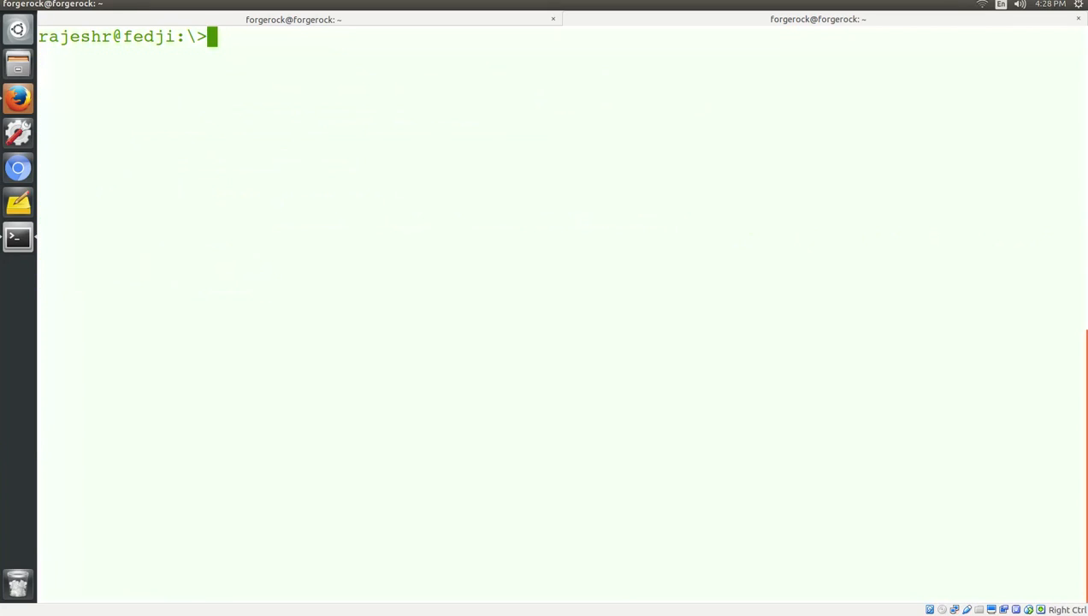
On the NAM server shell, list /tmp to find the uploaded NAMPlugin-2.0.166.zip.
{"action": "left_click", "coordinate": [370, 18]}
{"action": "type", "text": "cd /tmp"}
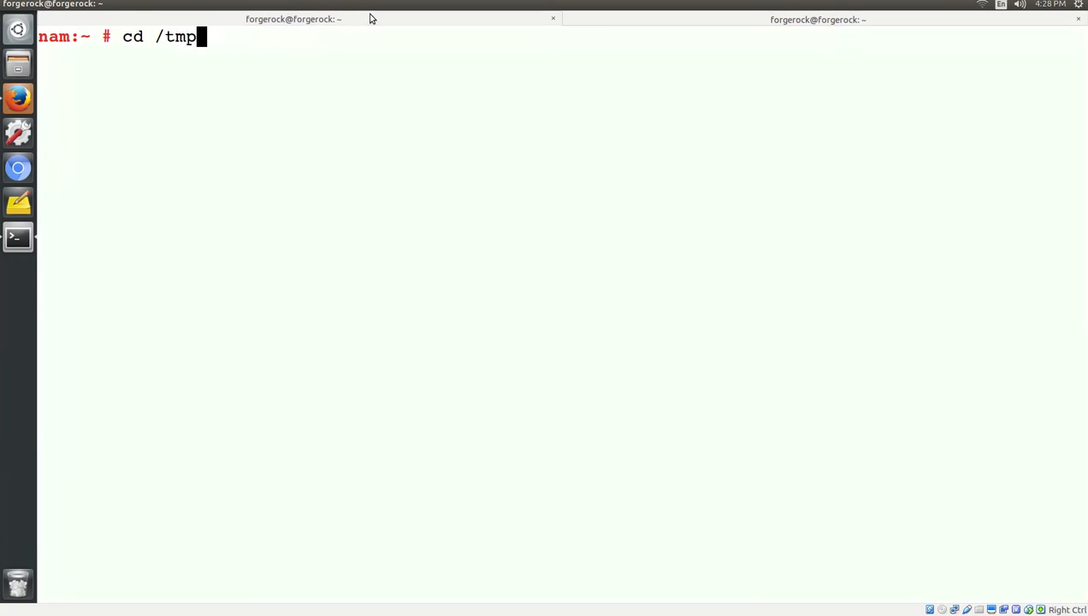
{"action": "key", "text": "Return"}
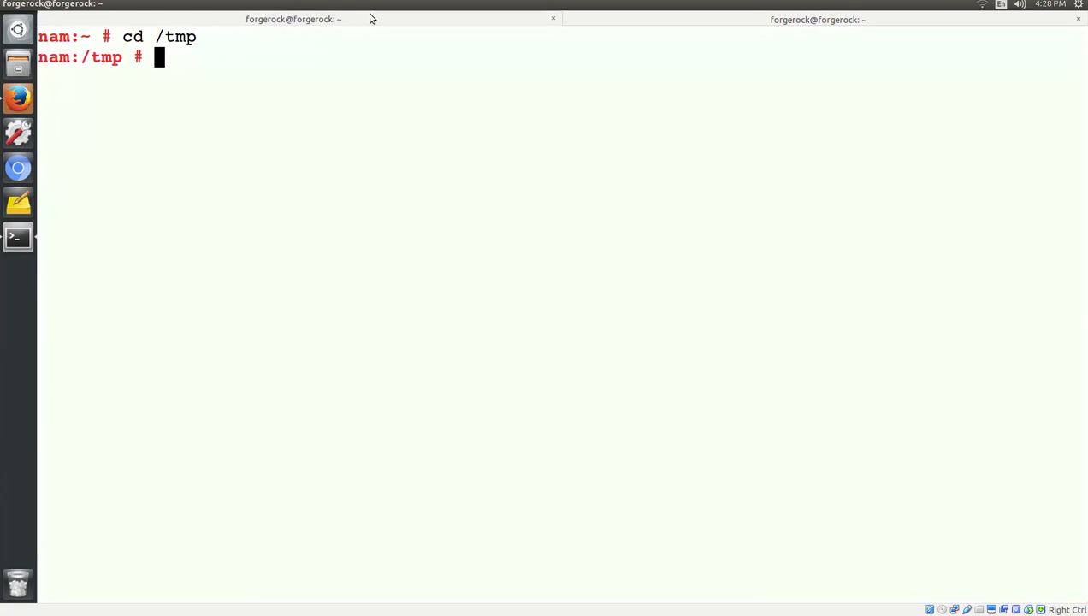
{"action": "type", "text": "ls"}
{"action": "key", "text": "Return"}
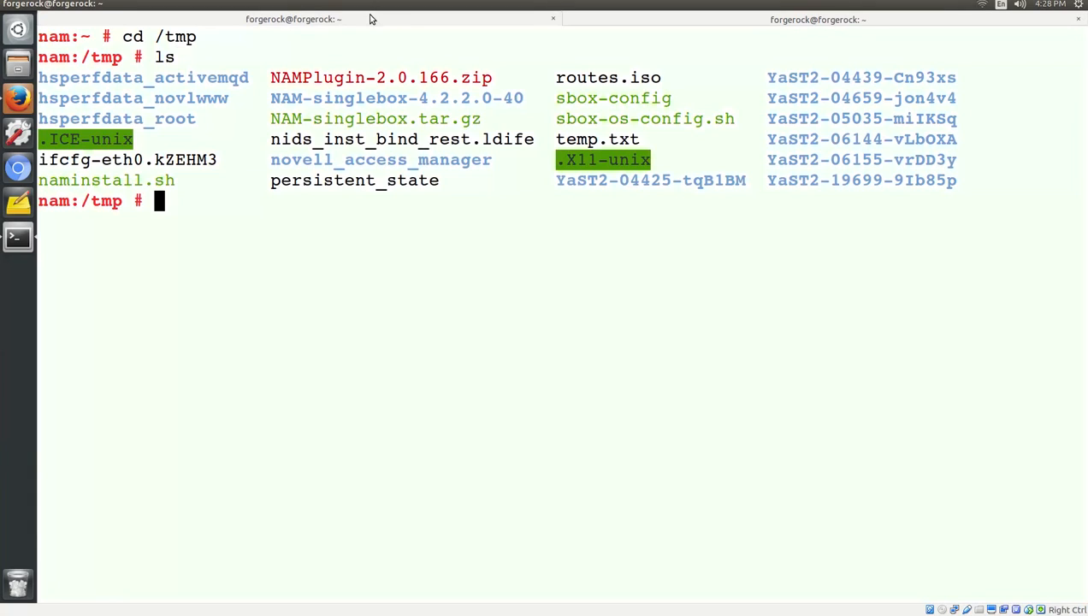
{"action": "double_click", "coordinate": [414, 78]}
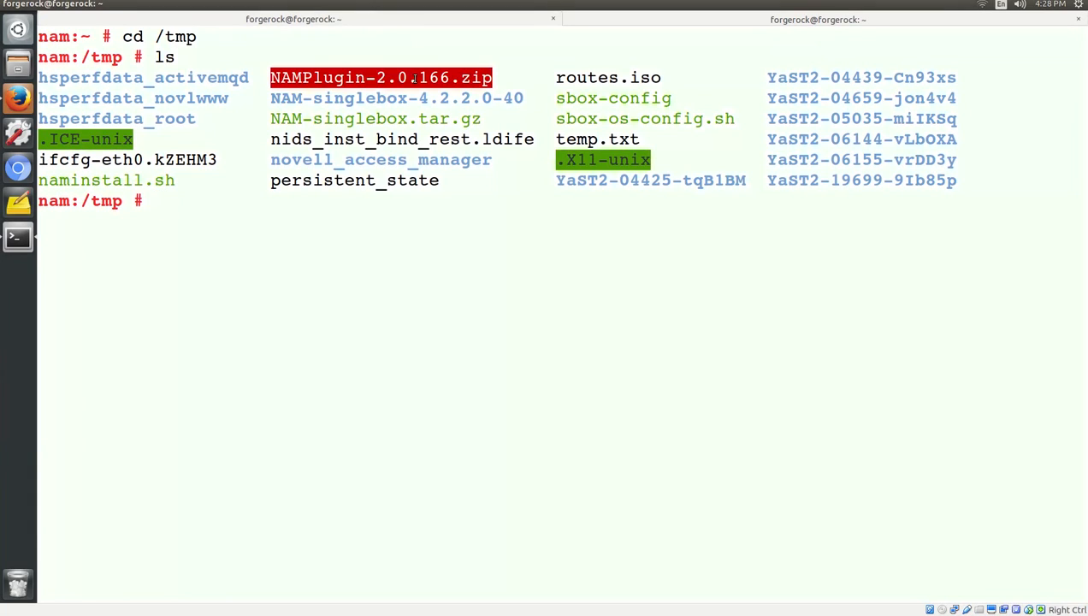
Unzip NAMPlugin-2.0.166.zip and list the extracted NetIQNAMAAPluginSetup.jar files.
{"action": "type", "text": "unzip NAMP"}
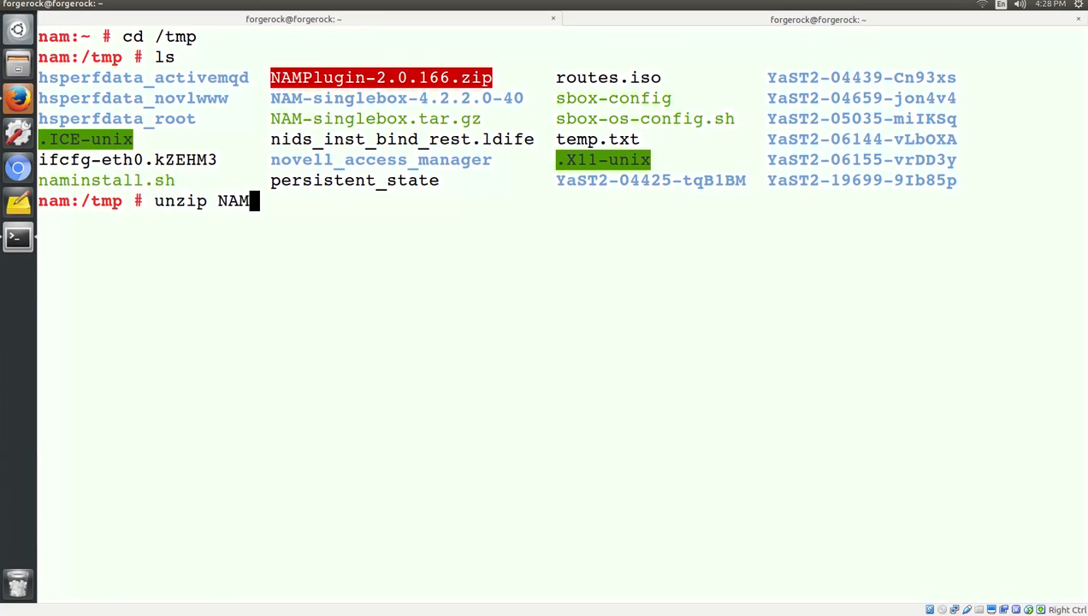
{"action": "key", "text": "Tab"}
{"action": "key", "text": "Return"}
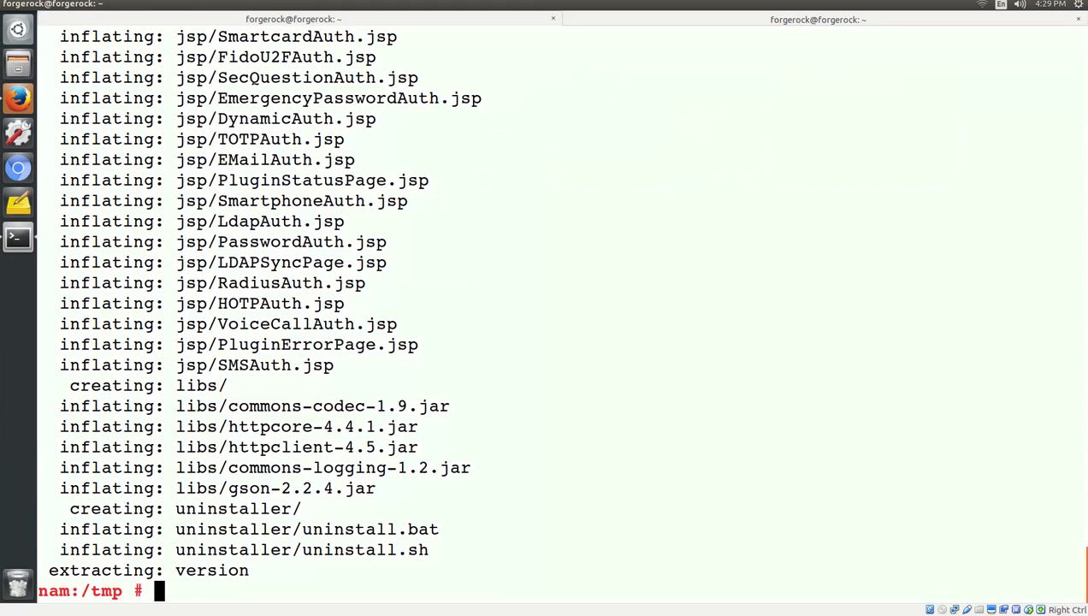
{"action": "type", "text": "clear"}
{"action": "key", "text": "Return"}
{"action": "type", "text": "ls"}
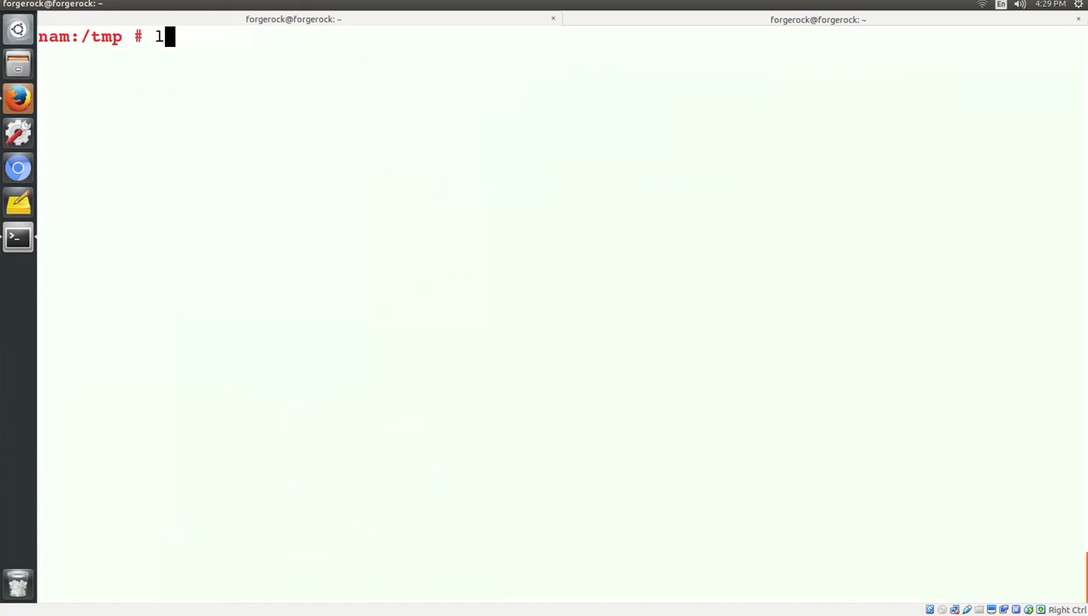
{"action": "key", "text": "Return"}
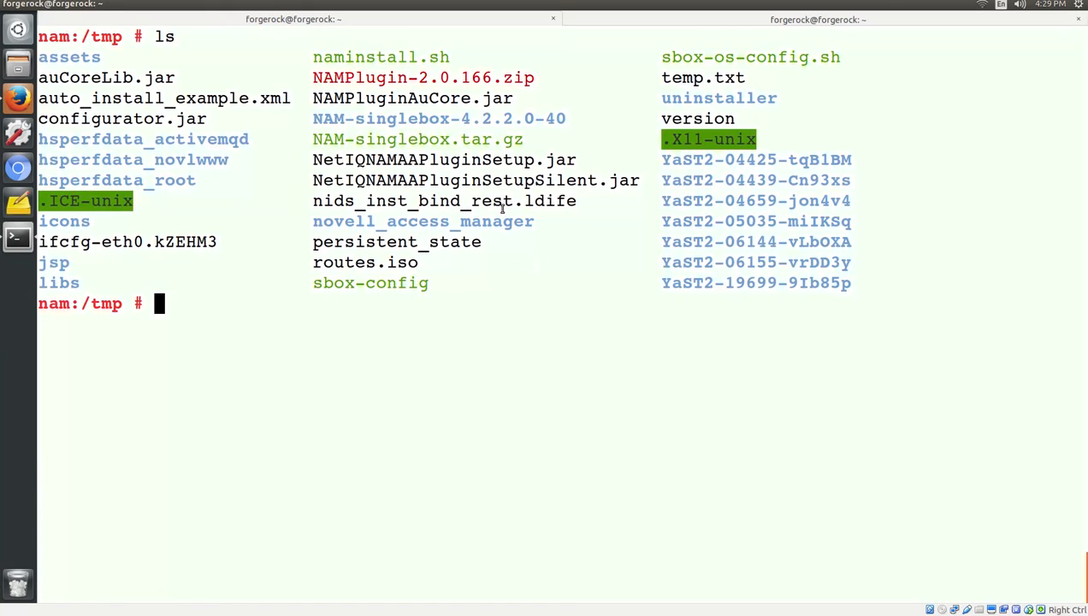
{"action": "double_click", "coordinate": [495, 160]}
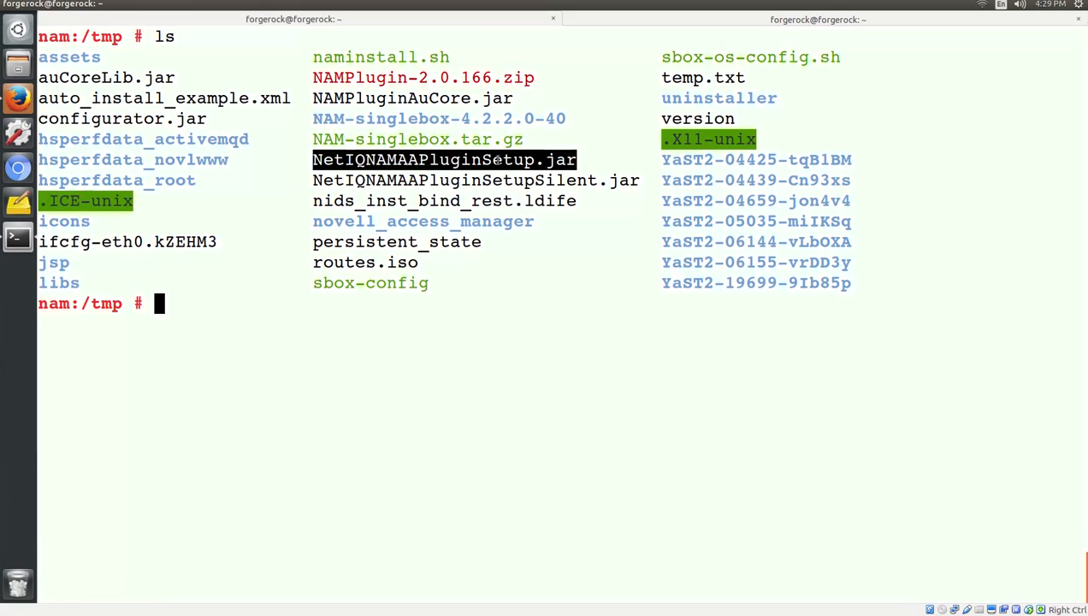
{"action": "type", "text": "cd /"}
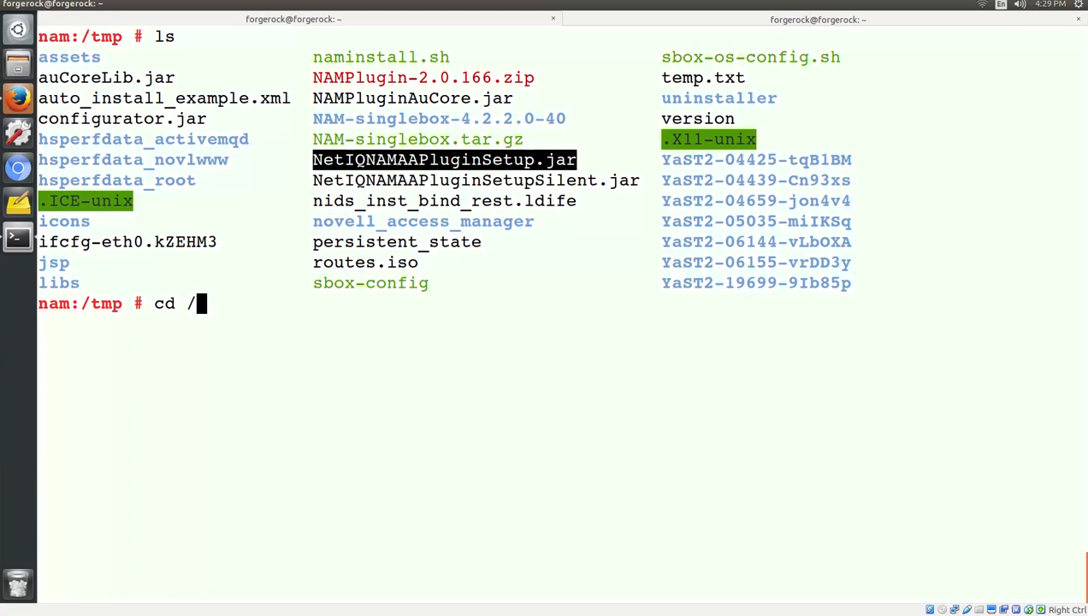
{"action": "type", "text": "opt/nove"}
Move into /opt/novell/java/jre/bin and inspect the java binary with file java.
{"action": "key", "text": "Tab"}
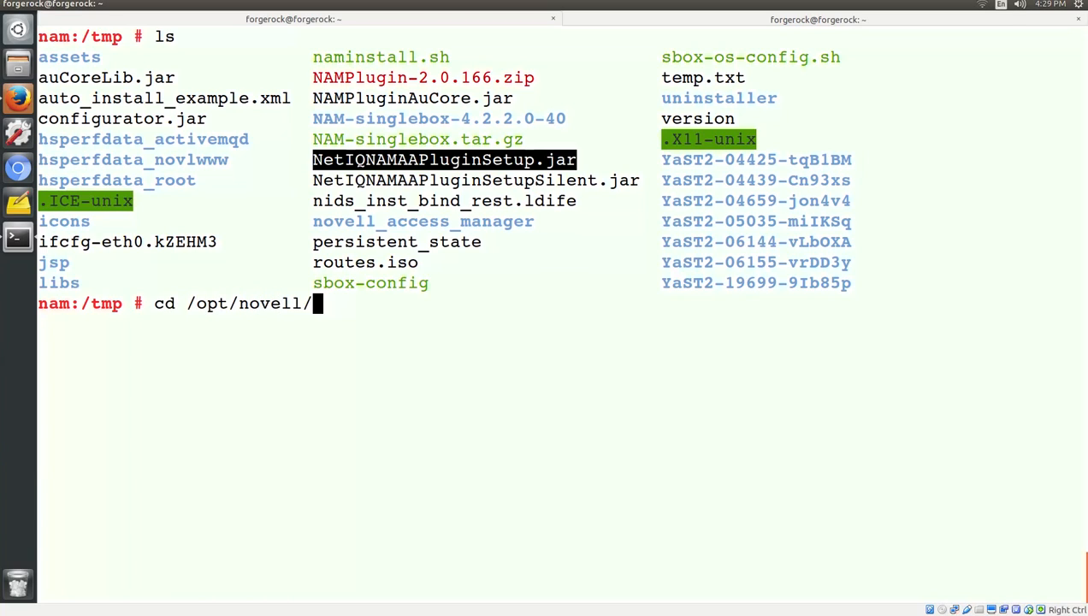
{"action": "type", "text": "jr"}
{"action": "key", "text": "BackSpace"}
{"action": "key", "text": "BackSpace"}
{"action": "key", "text": "Tab"}
{"action": "key", "text": "Tab"}
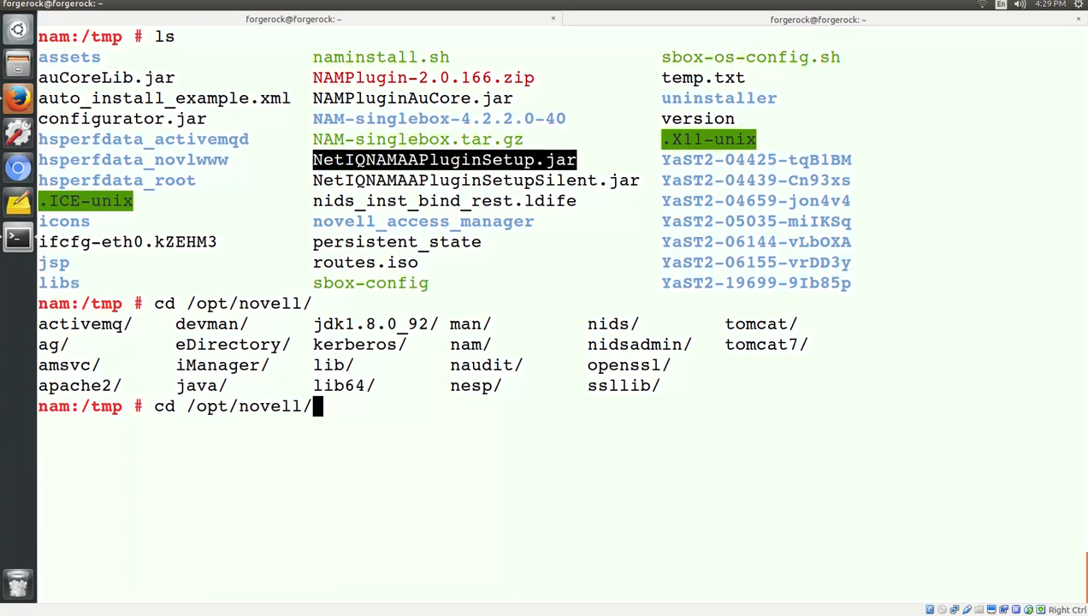
{"action": "type", "text": "jaa"}
{"action": "key", "text": "BackSpace"}
{"action": "type", "text": "va/jre/bin/"}
{"action": "key", "text": "Return"}
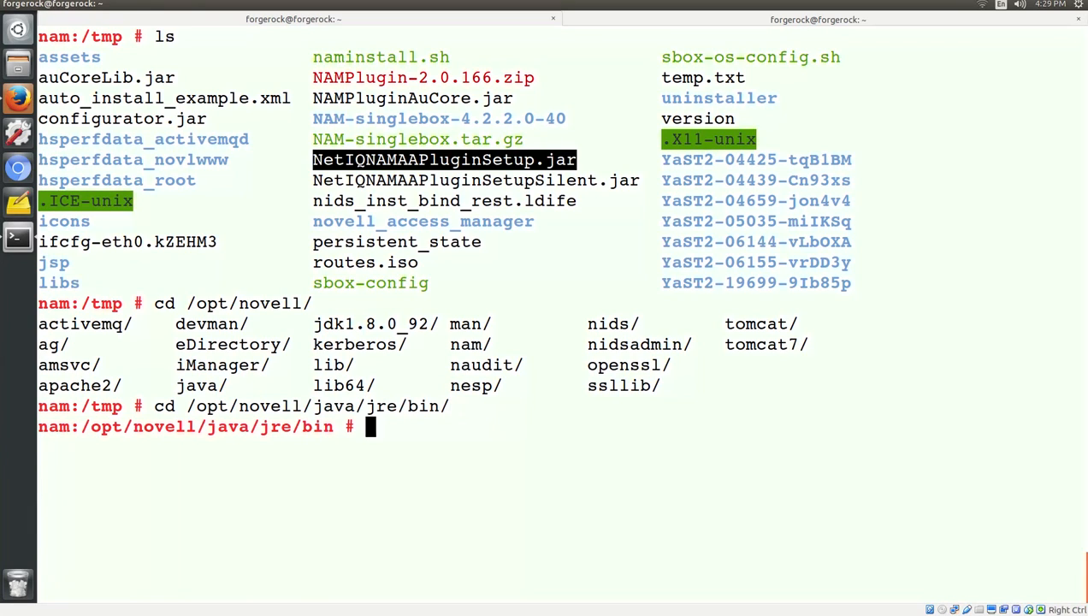
{"action": "type", "text": "file java"}
{"action": "key", "text": "Return"}
Prepend the current folder to PATH, confirm with which java, and clear the screen.
{"action": "type", "text": "PATH="}
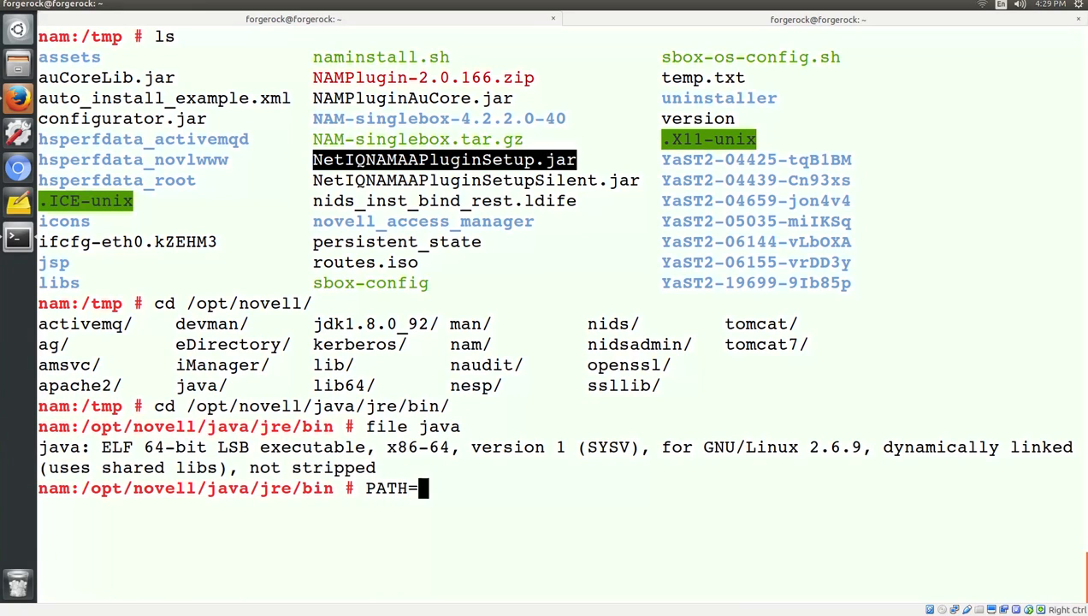
{"action": "type", "text": ".:$PATH"}
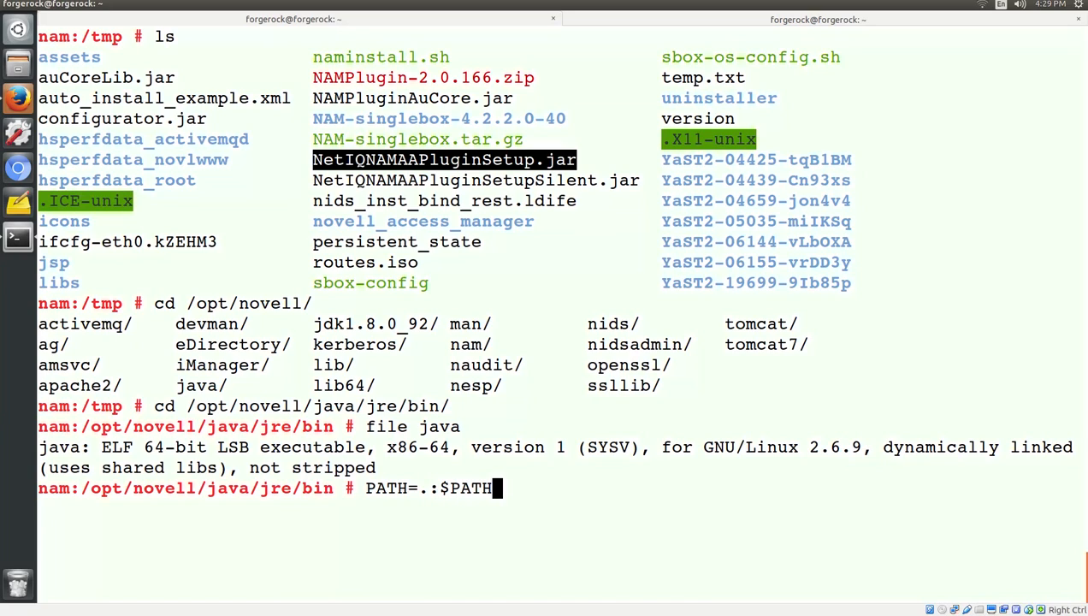
{"action": "key", "text": "Return"}
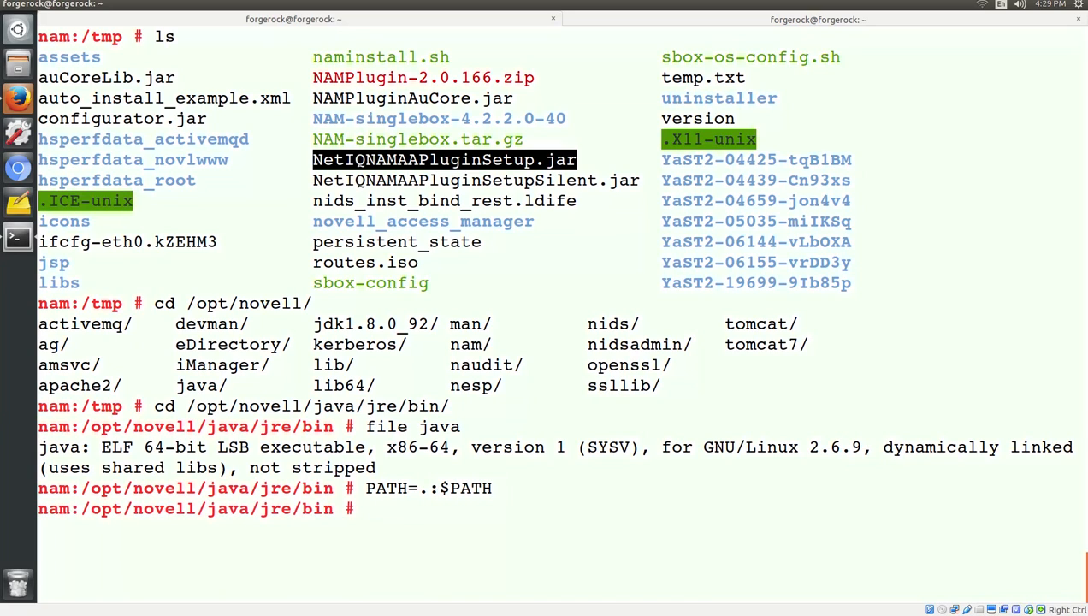
{"action": "type", "text": "which jav"}
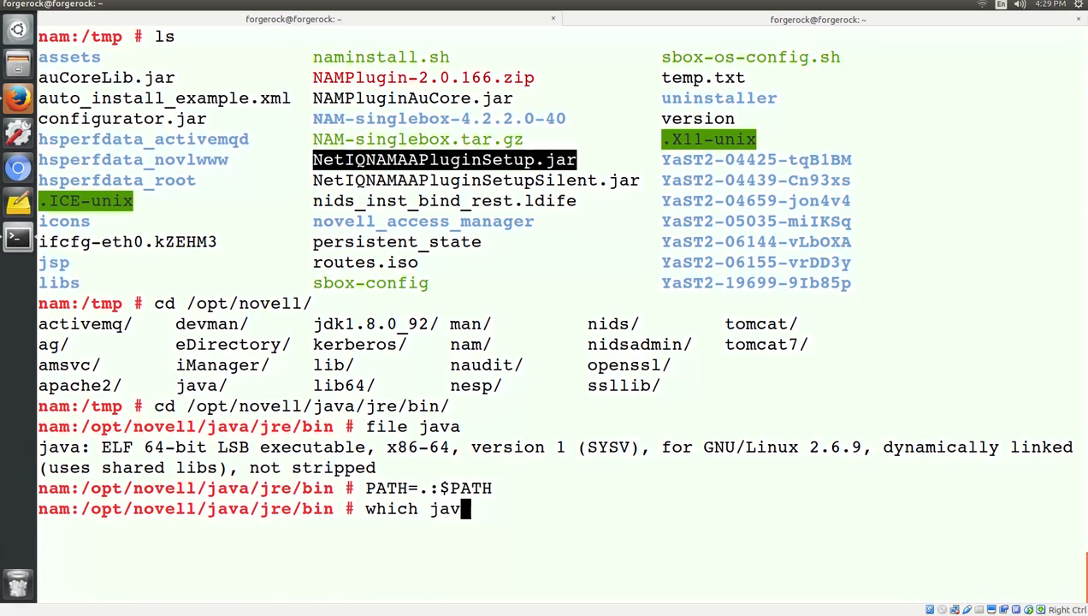
{"action": "type", "text": "a"}
{"action": "key", "text": "Return"}
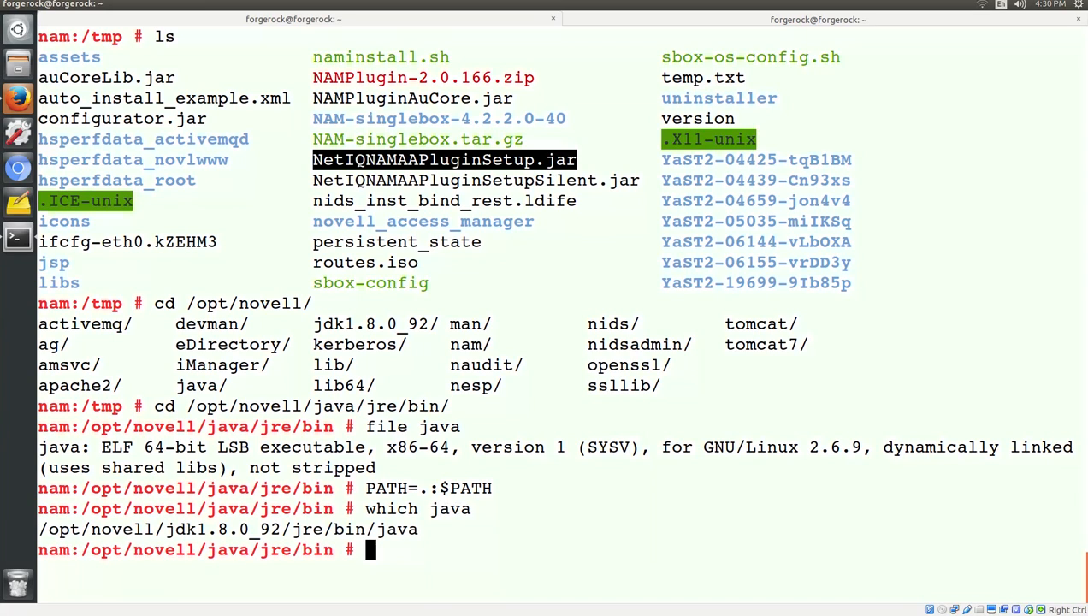
{"action": "type", "text": "clear"}
{"action": "key", "text": "Return"}
{"action": "type", "text": "jav"}
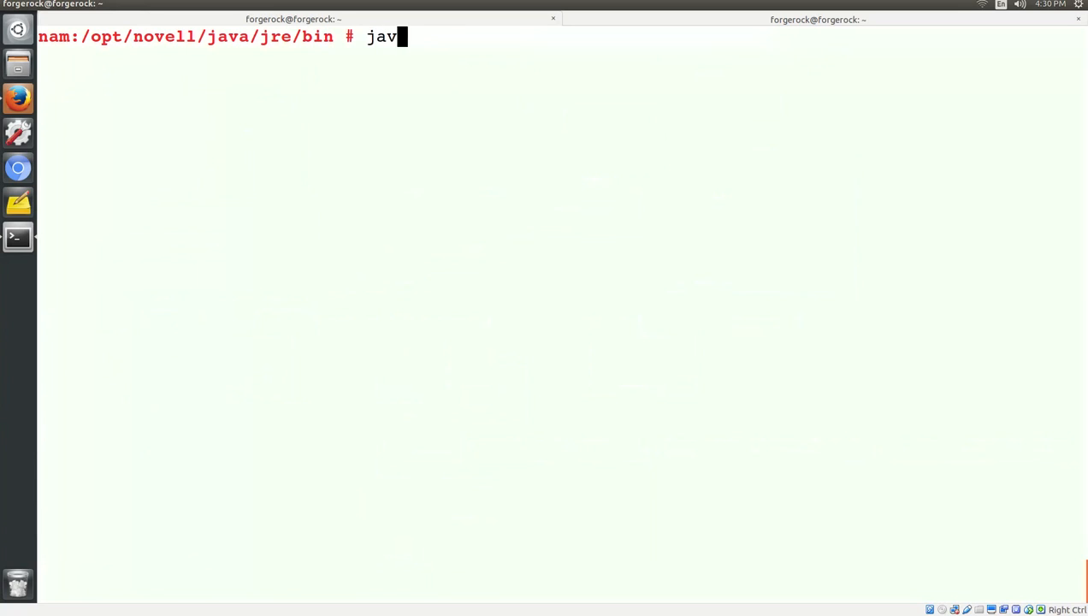
{"action": "type", "text": "a -jar /tmp/Ne"}
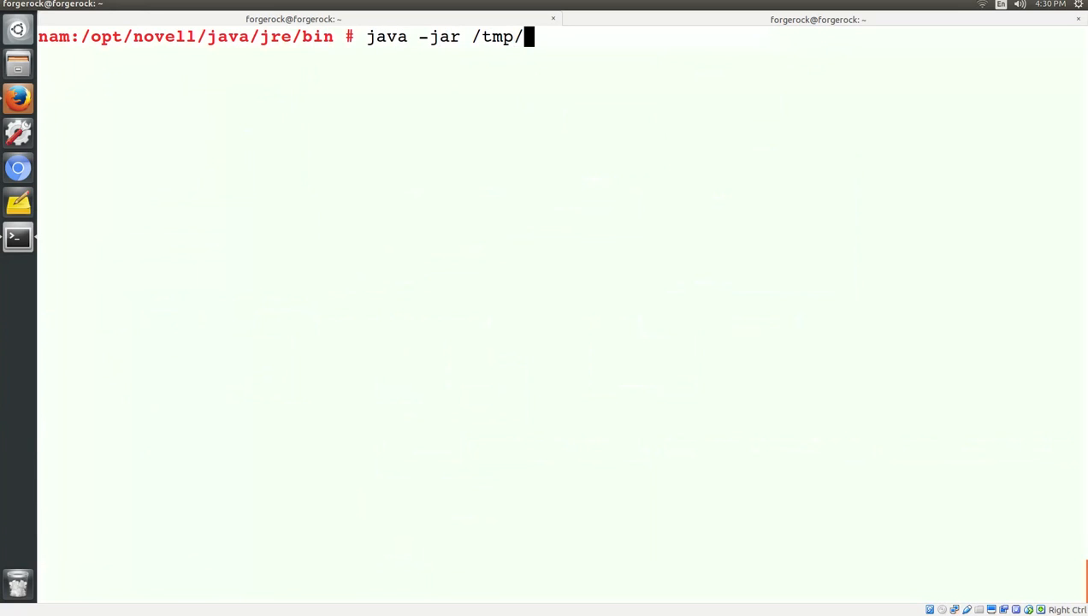
Launch /tmp/NetIQNAMAAPluginSetup.jar with java -jar and continue past the welcome and readme.
{"action": "key", "text": "Tab"}
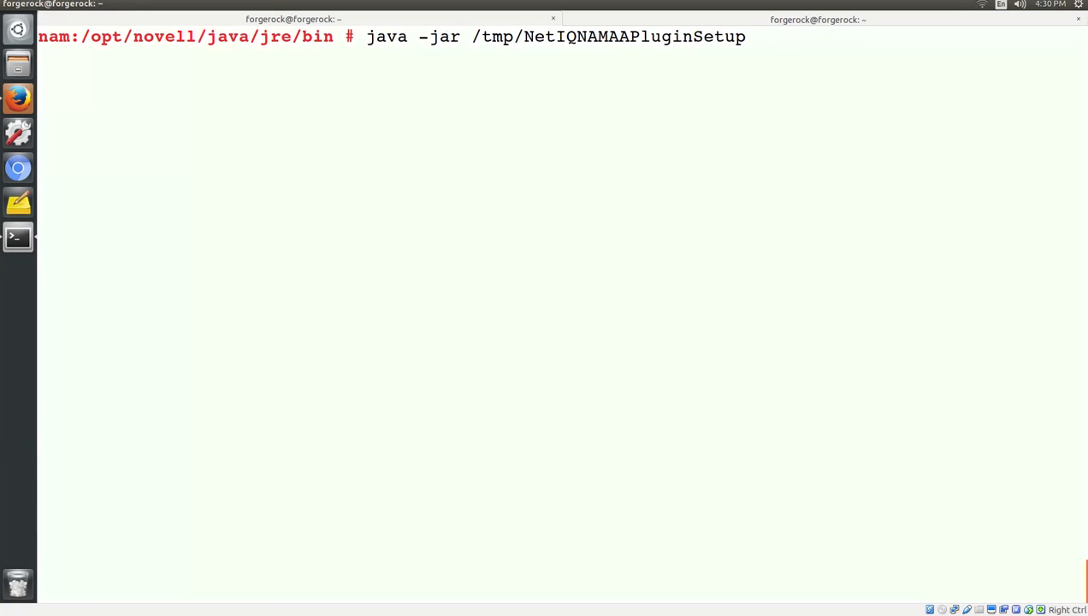
{"action": "type", "text": ".jar"}
{"action": "key", "text": "Return"}
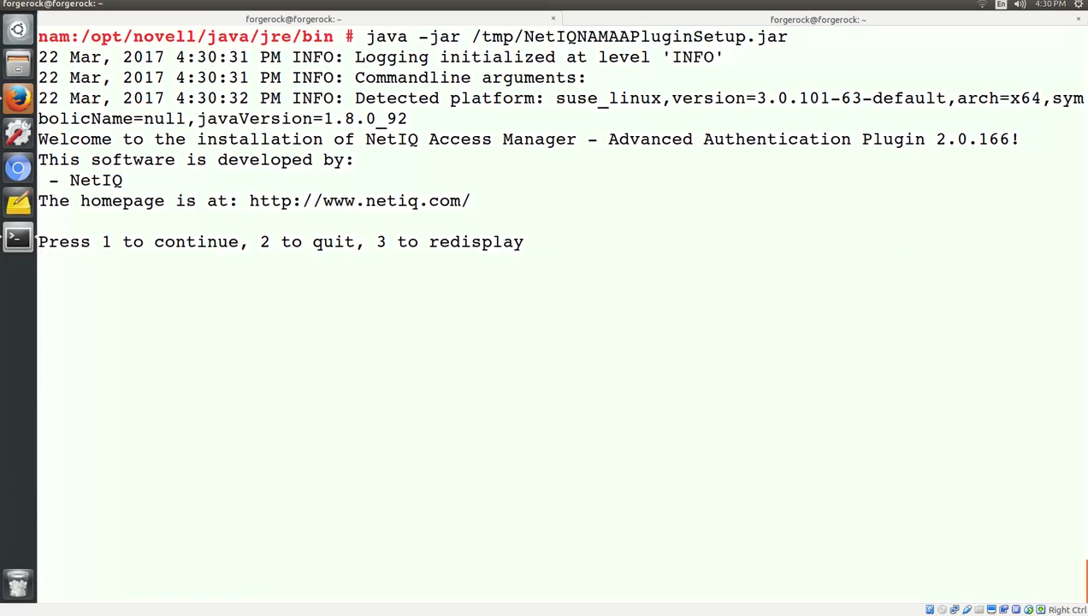
{"action": "type", "text": "1"}
{"action": "key", "text": "Return"}
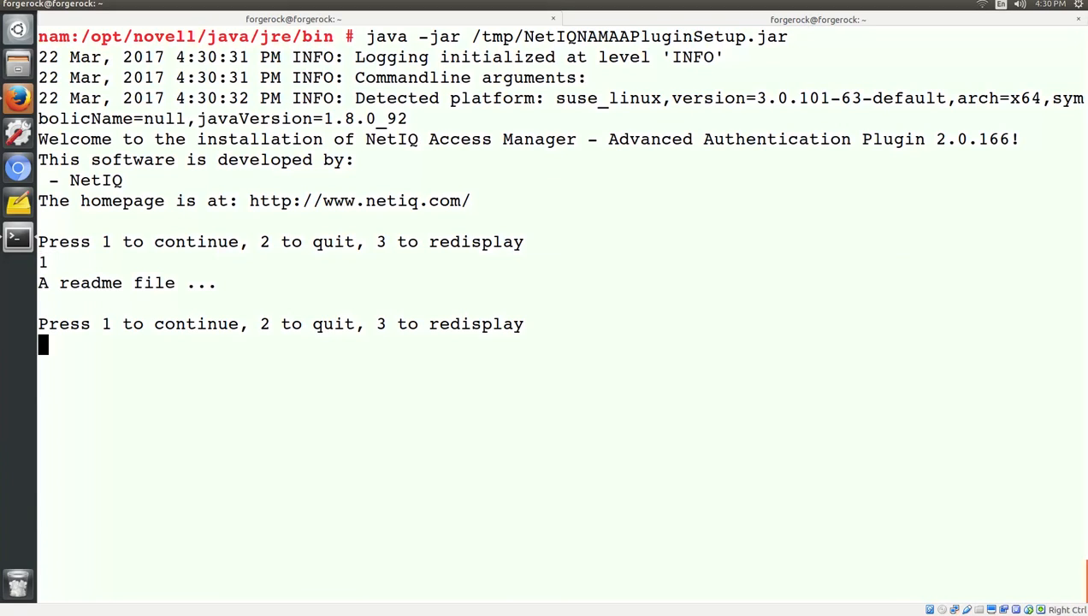
{"action": "type", "text": "1"}
{"action": "key", "text": "Return"}
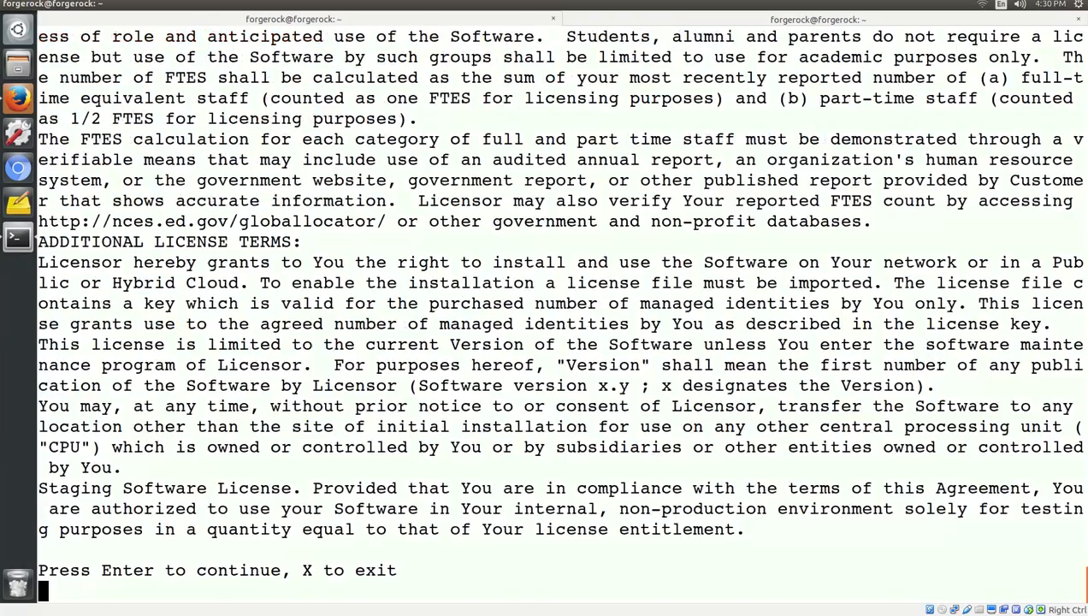
Accept the licence and keep the default /opt/novell installation directory.
{"action": "key", "text": "Return"}
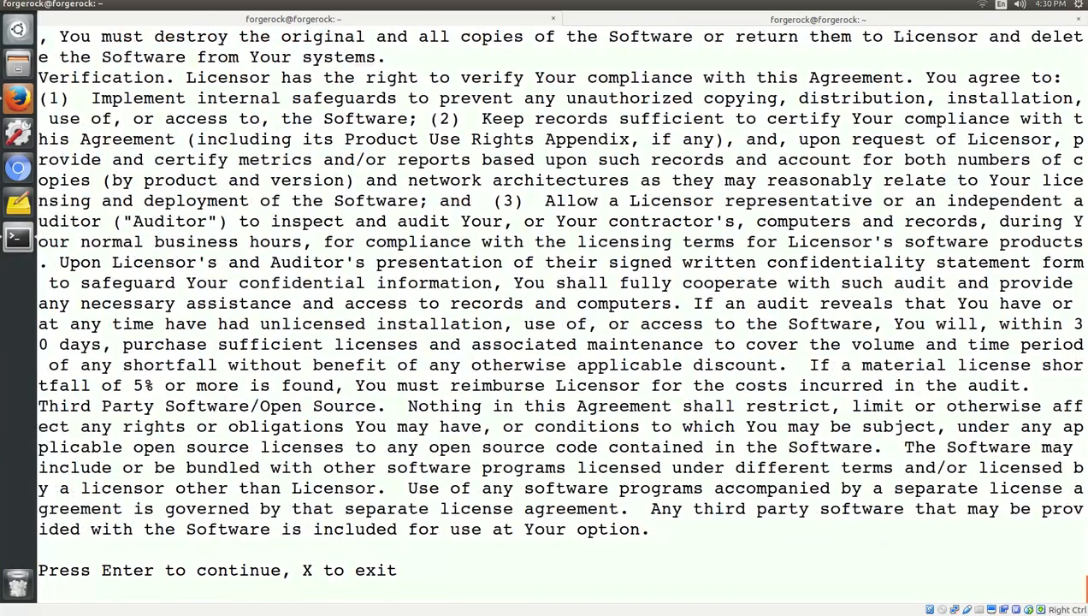
{"action": "key", "text": "Return"}
{"action": "type", "text": "1"}
{"action": "key", "text": "Return"}
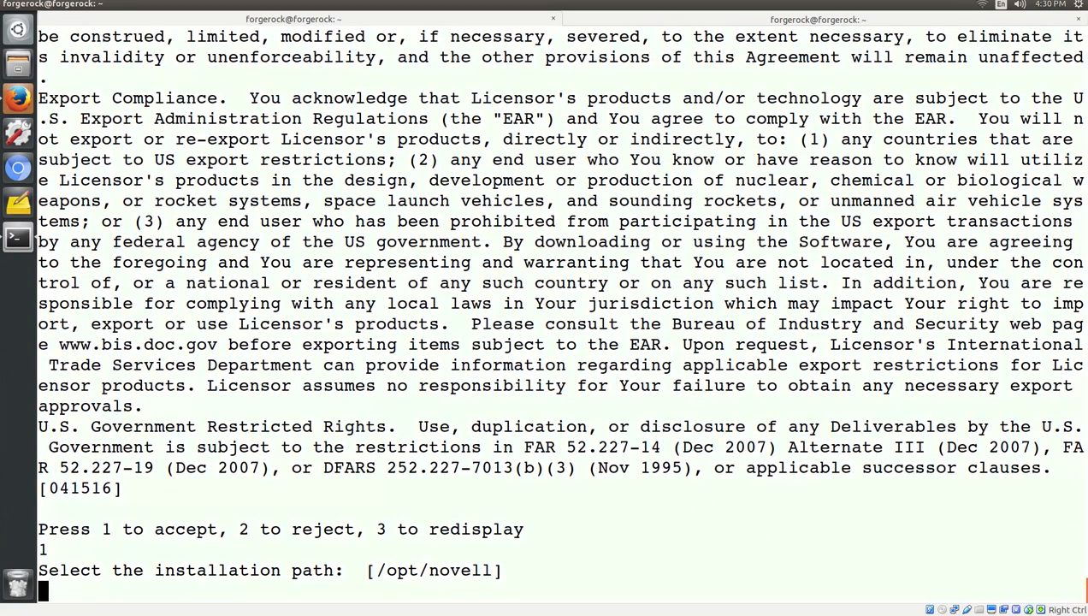
{"action": "key", "text": "Return"}
{"action": "type", "text": "1"}
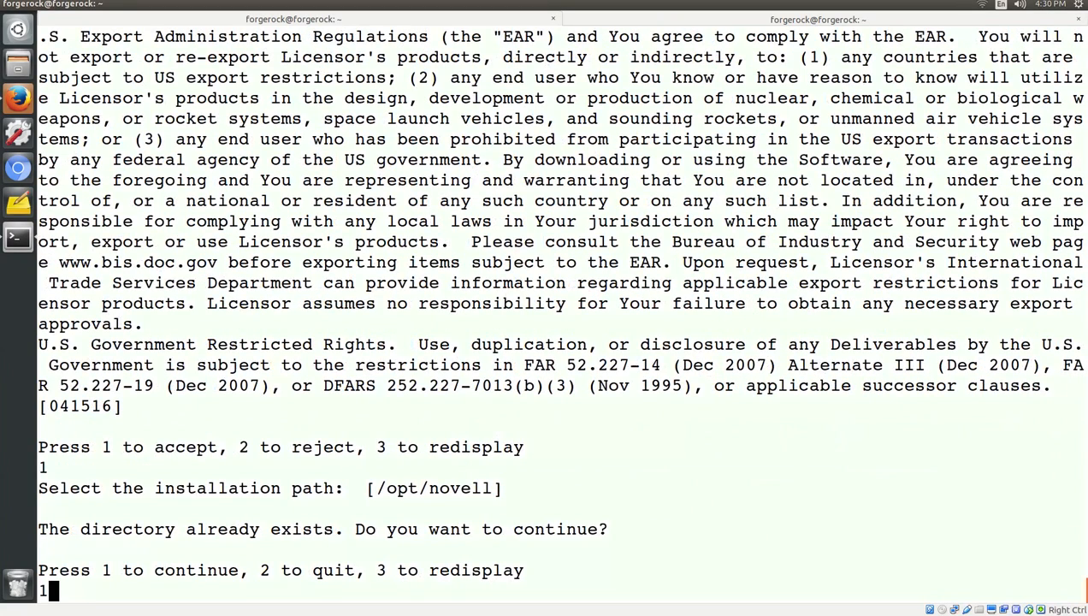
{"action": "key", "text": "Return"}
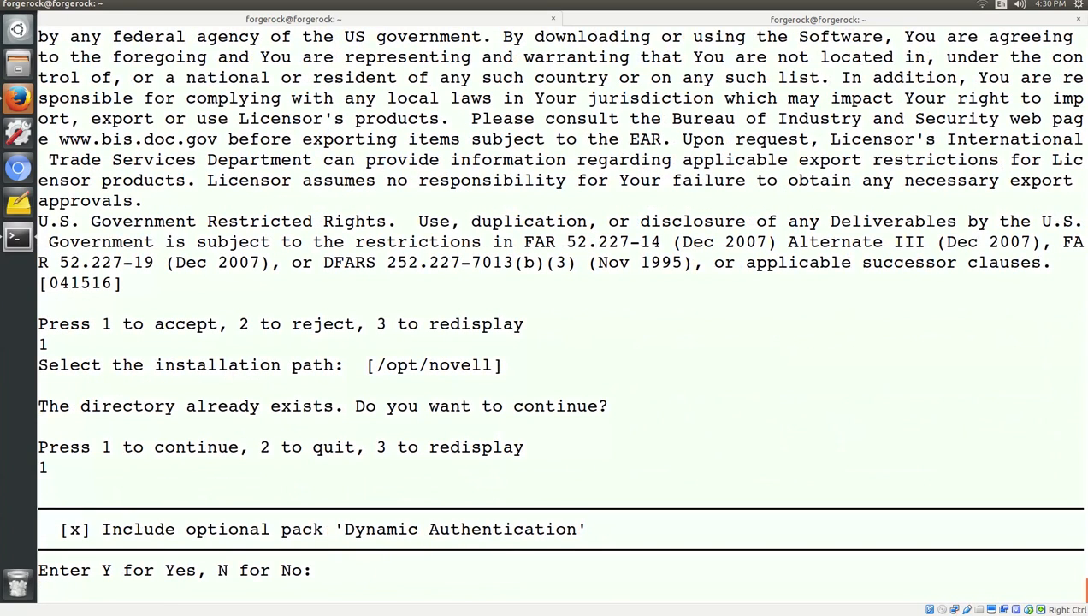
Include all twelve authentication packs, from Dynamic and FIDO U2F through Email and Radius.
{"action": "type", "text": "Y"}
{"action": "key", "text": "Return"}
{"action": "type", "text": "Y"}
{"action": "key", "text": "Return"}
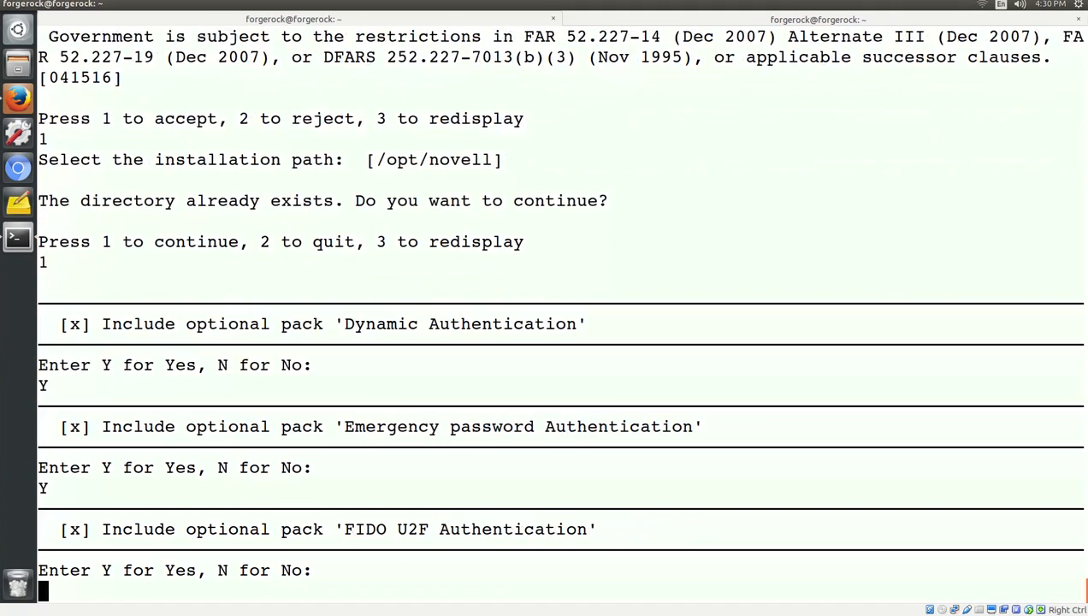
{"action": "type", "text": "Y"}
{"action": "key", "text": "Return"}
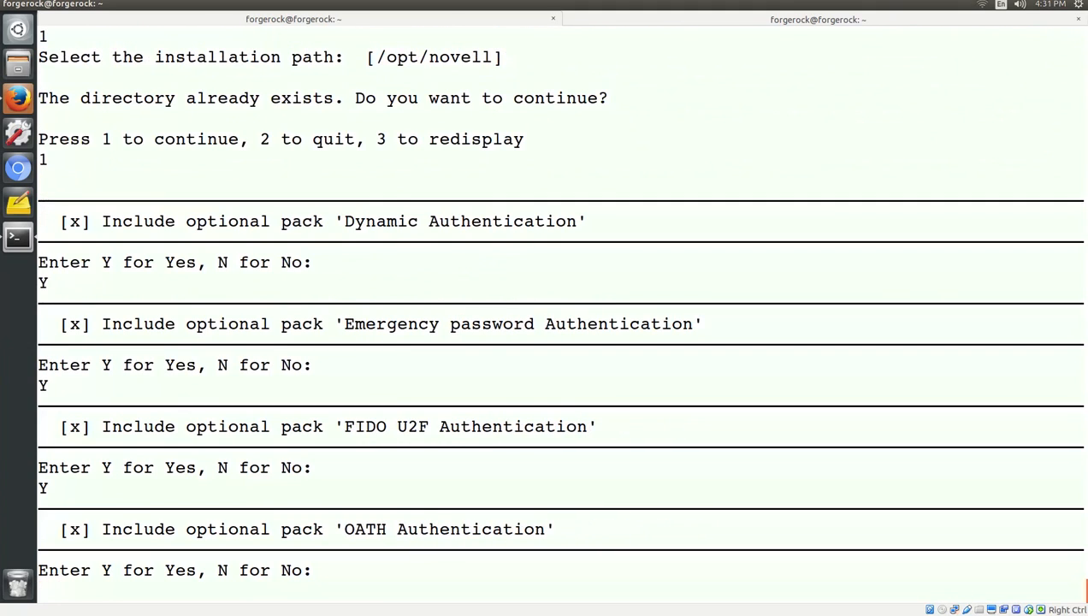
{"action": "type", "text": "Y"}
{"action": "key", "text": "Return"}
{"action": "type", "text": "Y"}
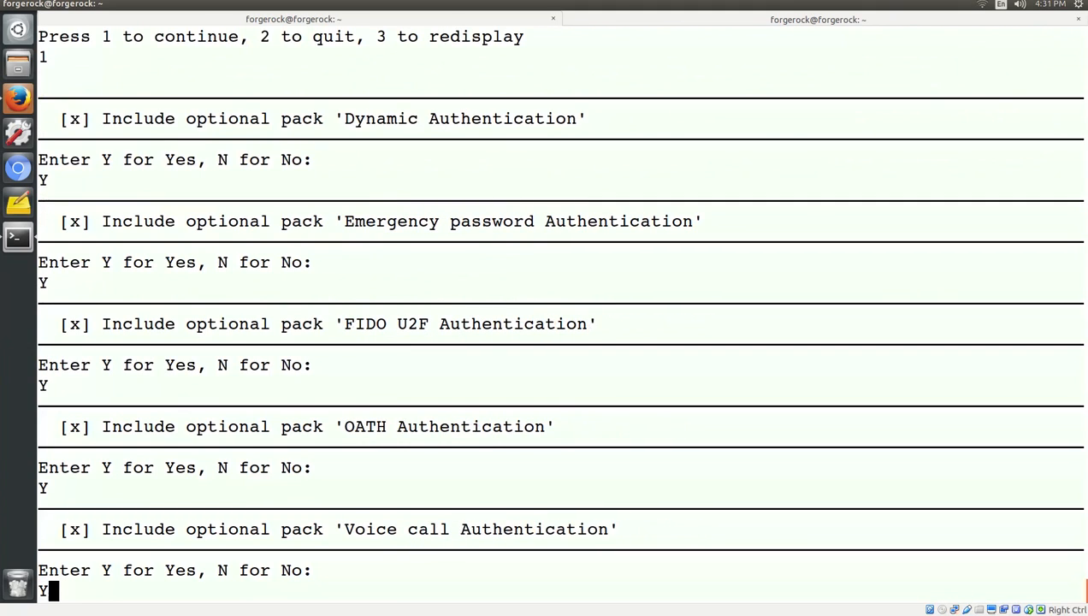
{"action": "key", "text": "Return"}
{"action": "type", "text": "Y"}
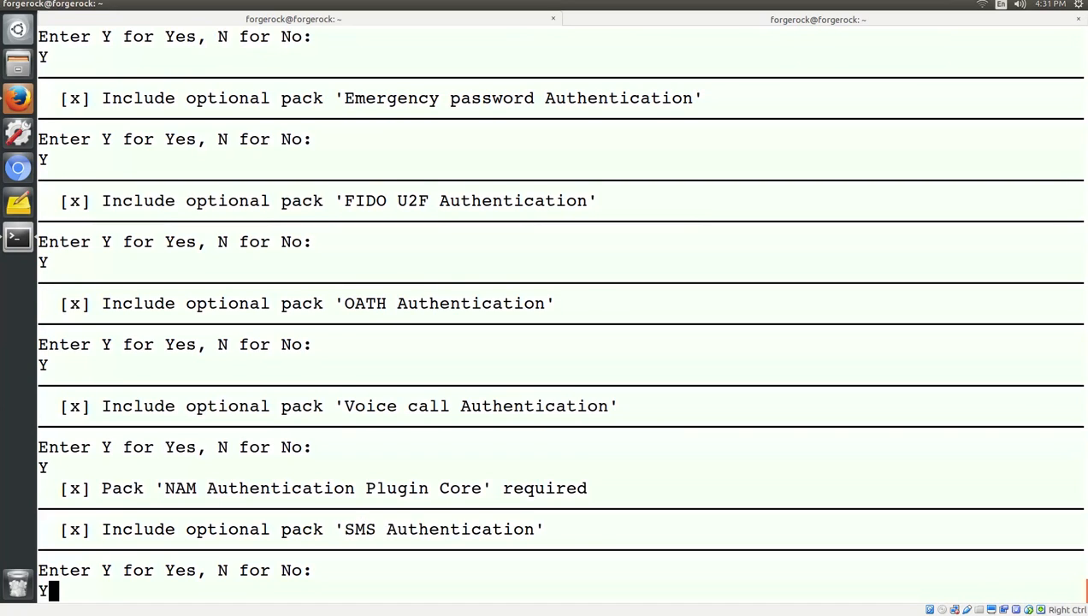
{"action": "key", "text": "Return"}
{"action": "type", "text": "Y"}
{"action": "key", "text": "Return"}
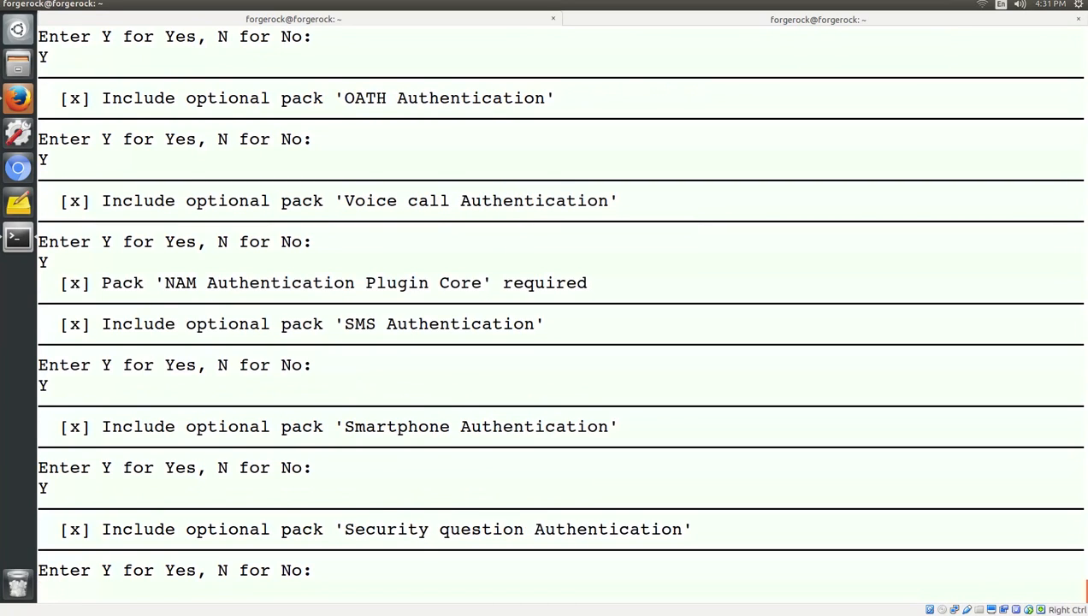
{"action": "type", "text": "Y"}
{"action": "key", "text": "Return"}
{"action": "type", "text": "Y"}
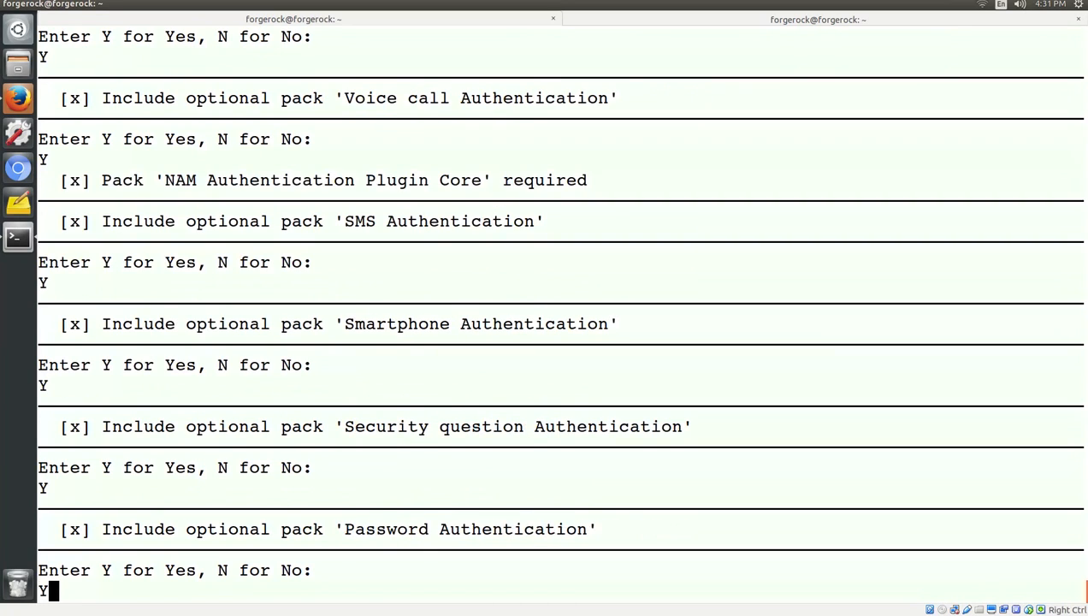
{"action": "key", "text": "Return"}
{"action": "type", "text": "Y"}
{"action": "key", "text": "Return"}
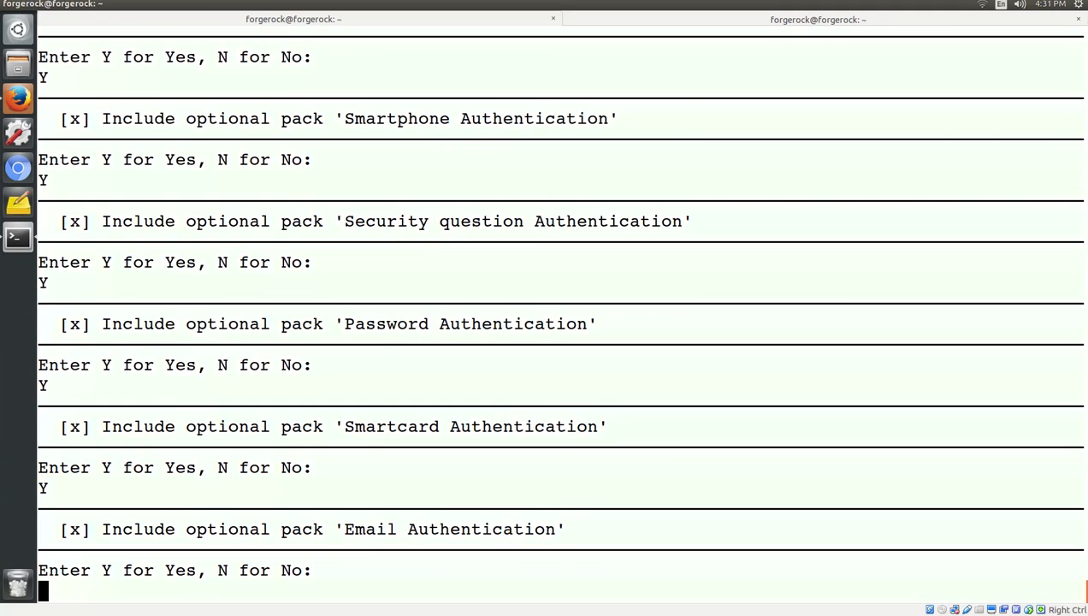
{"action": "type", "text": "Y"}
{"action": "key", "text": "Return"}
{"action": "type", "text": "Y"}
{"action": "key", "text": "Return"}
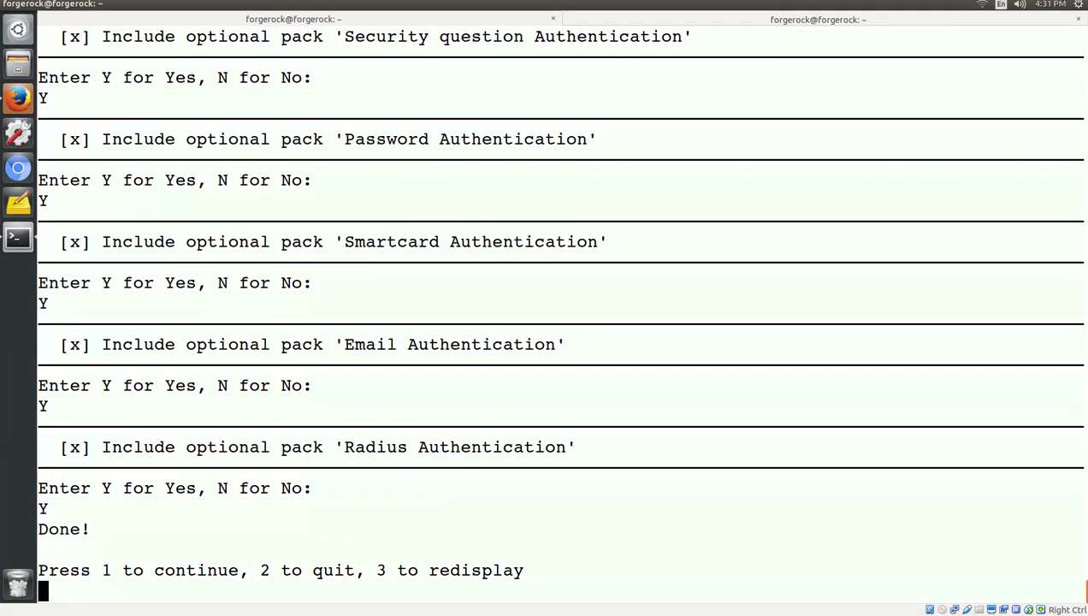
{"action": "type", "text": "1"}
{"action": "key", "text": "Return"}
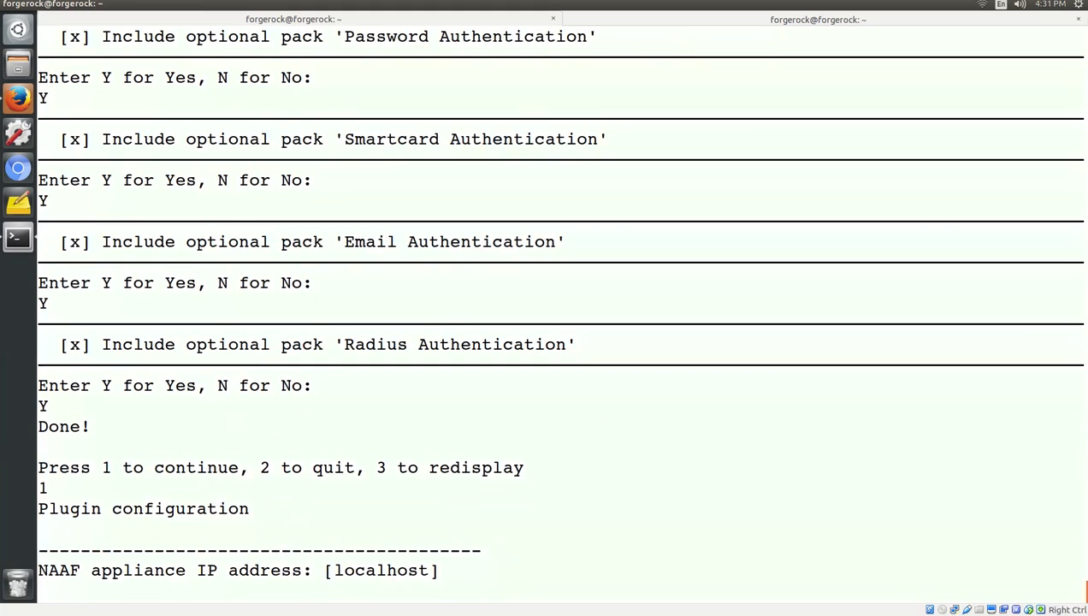
Point the plugin at NAAF 192.168.0.102 over HTTPS port 443, declining the install script.
{"action": "type", "text": "192.168.0.102"}
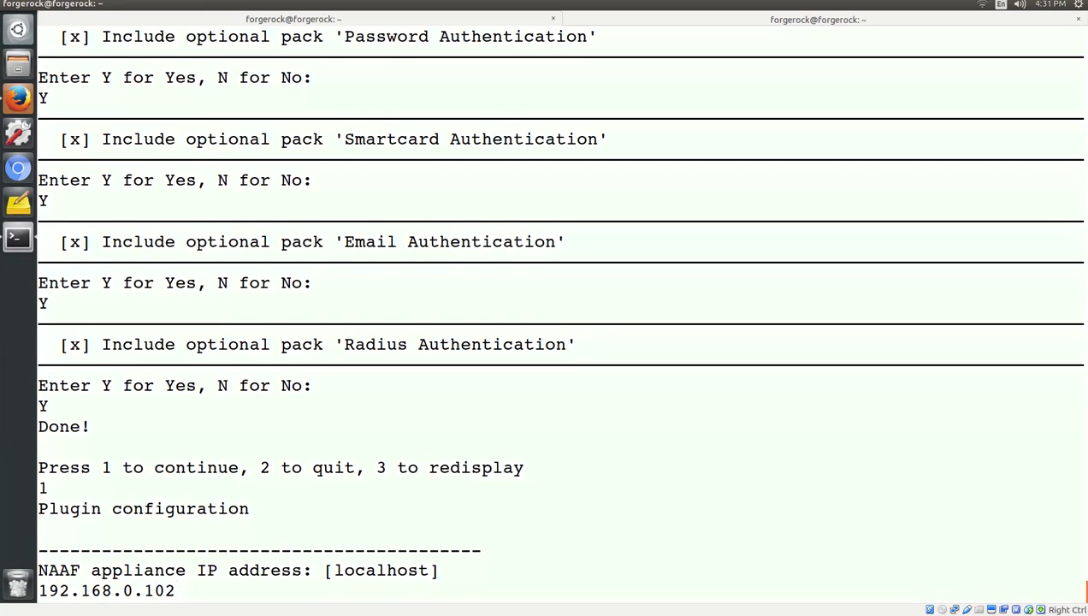
{"action": "key", "text": "Return"}
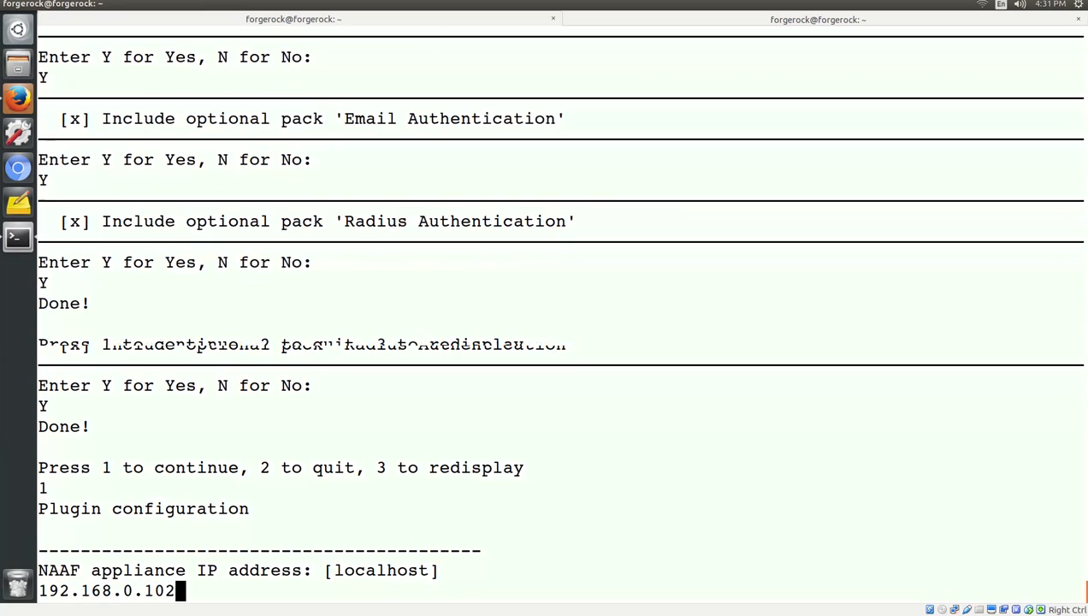
{"action": "type", "text": "1"}
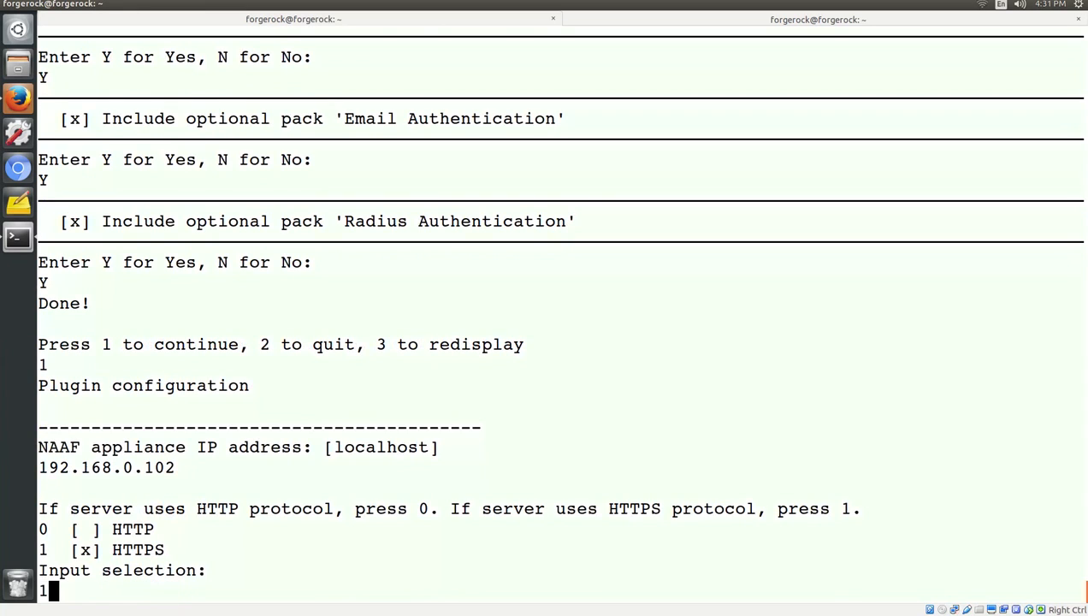
{"action": "key", "text": "Return"}
{"action": "key", "text": "Return"}
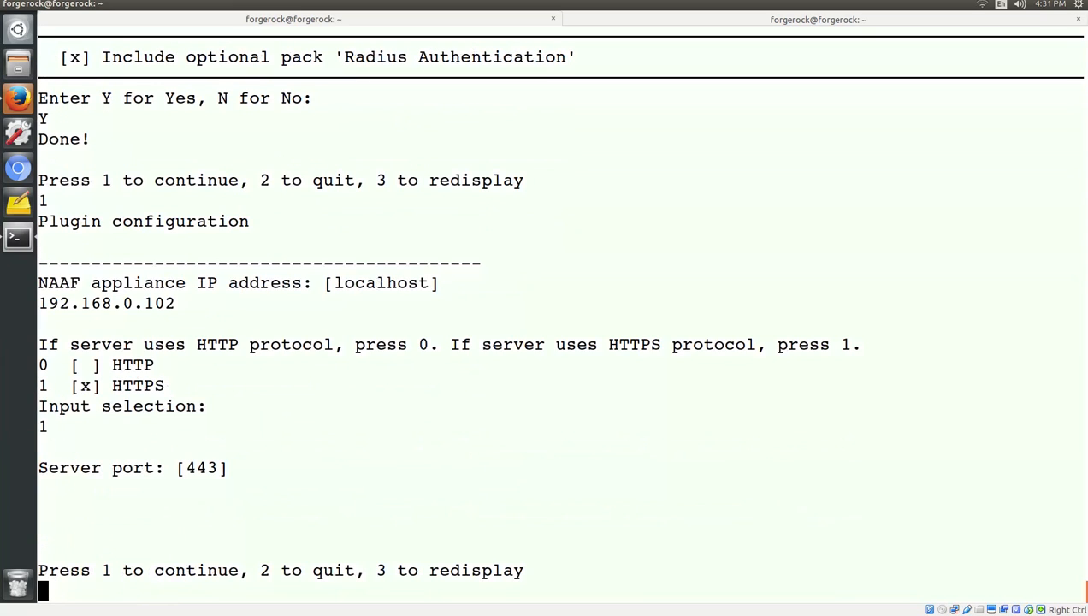
{"action": "type", "text": "1"}
{"action": "key", "text": "Return"}
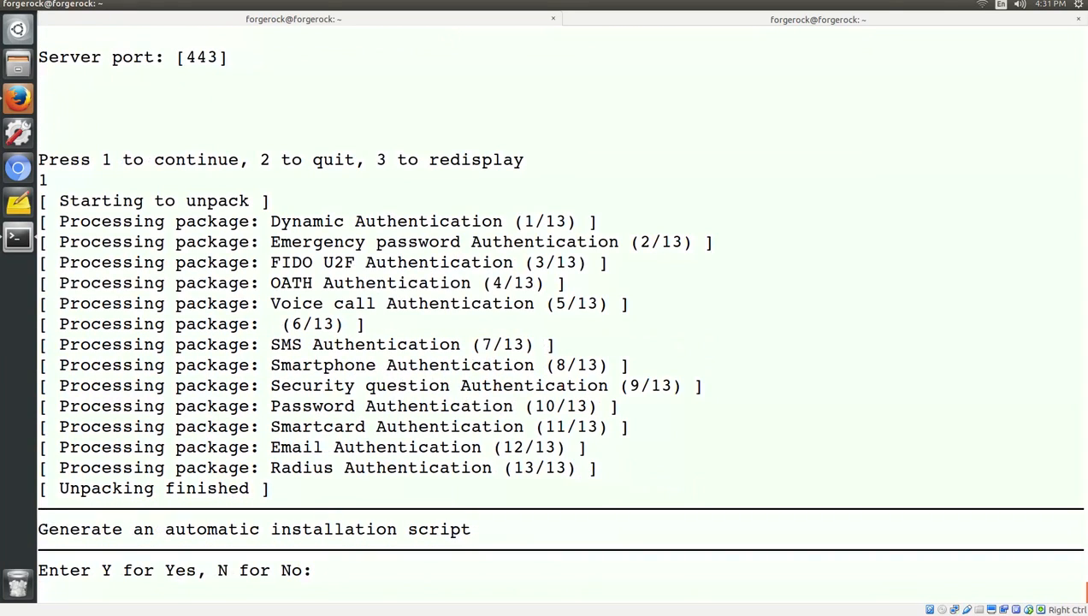
{"action": "type", "text": "N"}
{"action": "key", "text": "Return"}
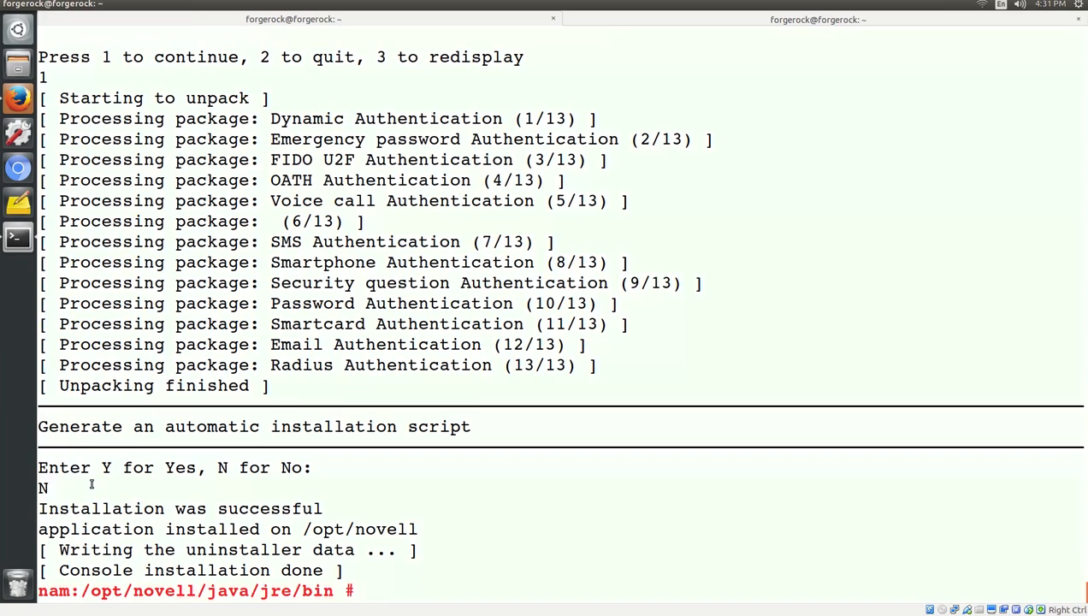
{"action": "left_click_drag", "start_coordinate": [38, 529], "coordinate": [410, 519]}
Load the Access Manager console at nam.mydomain.com/nps in a new Firefox tab.
{"action": "left_click", "coordinate": [410, 518]}
{"action": "left_click", "coordinate": [19, 100]}
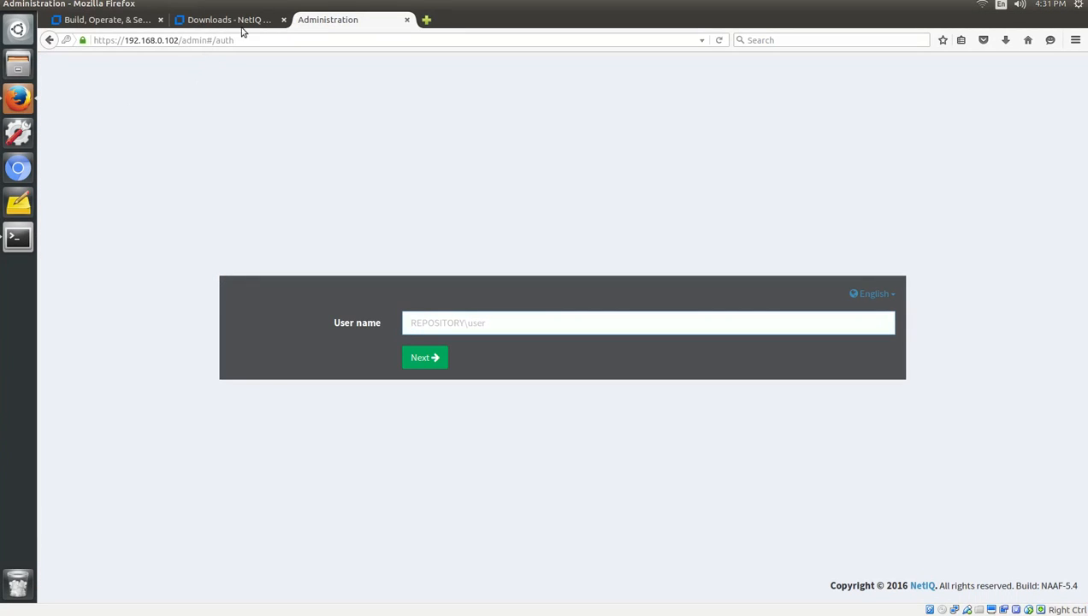
{"action": "left_click", "coordinate": [426, 19]}
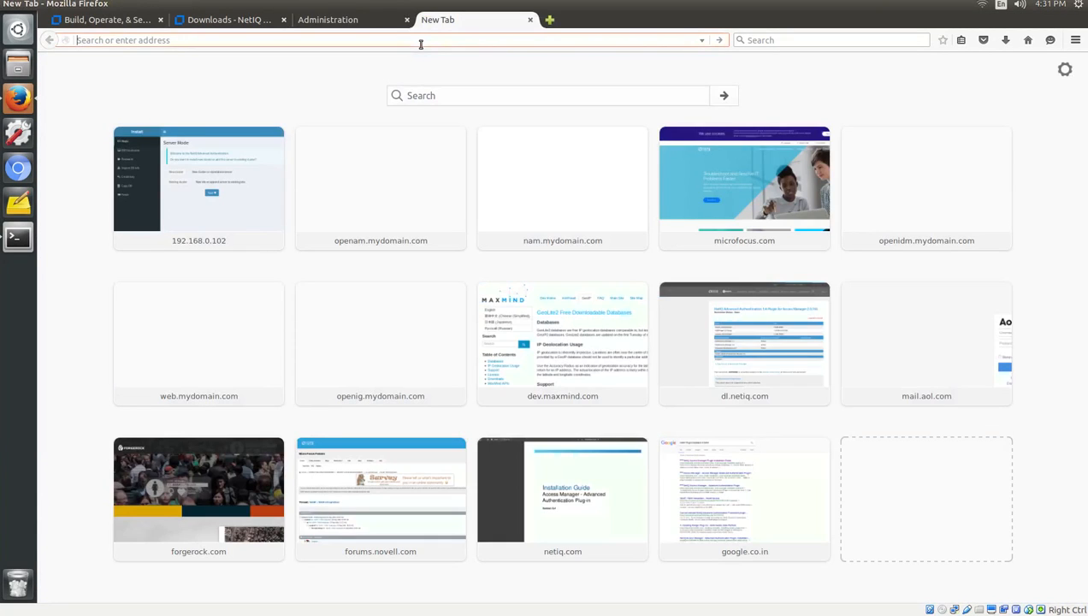
{"action": "type", "text": "nam.mydomain.oo"}
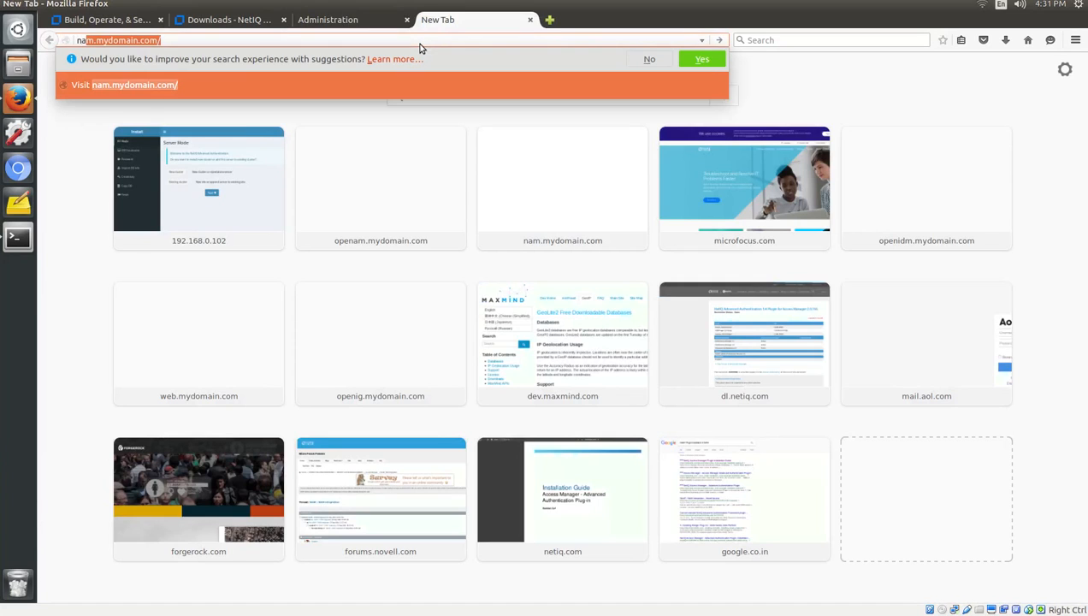
{"action": "key", "text": "BackSpace"}
{"action": "key", "text": "BackSpace"}
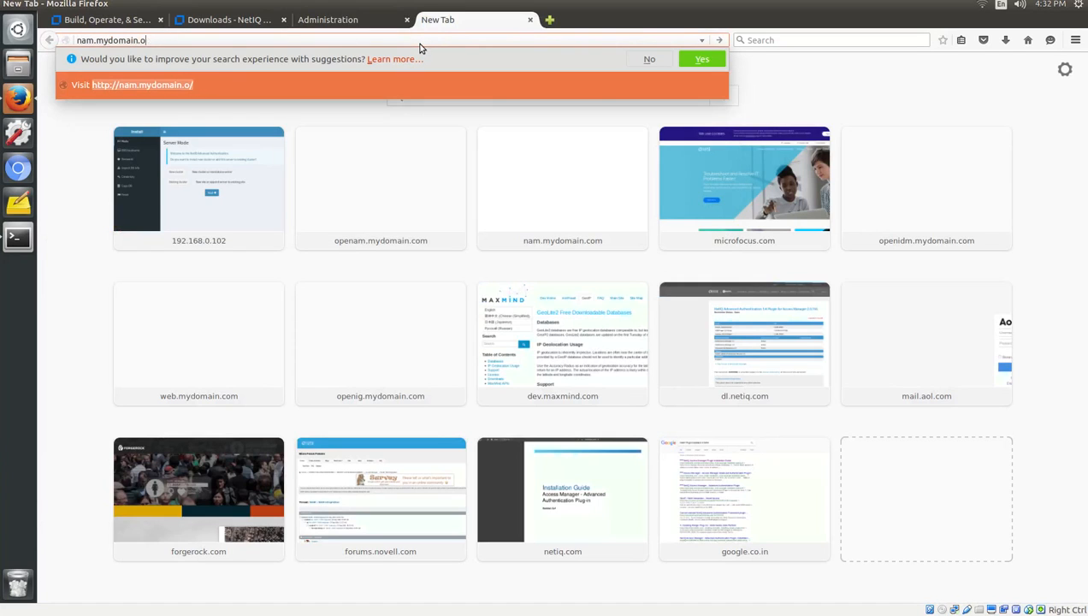
{"action": "type", "text": "com/nps"}
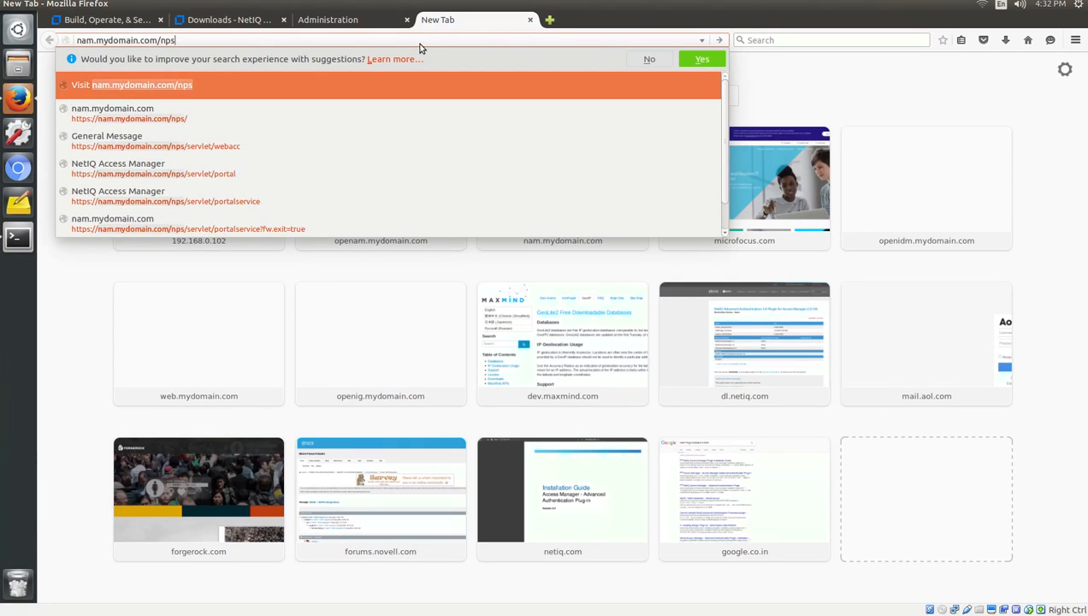
{"action": "key", "text": "Return"}
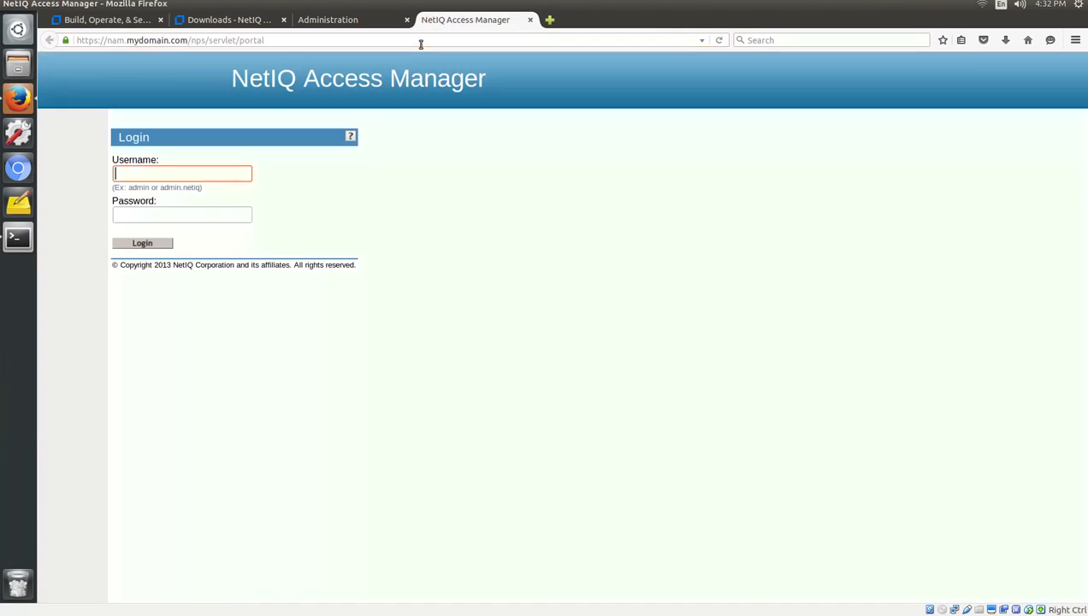
Sign in as admin, decline saving the login, and open the Identity Servers overview.
{"action": "type", "text": "admin"}
{"action": "key", "text": "Tab"}
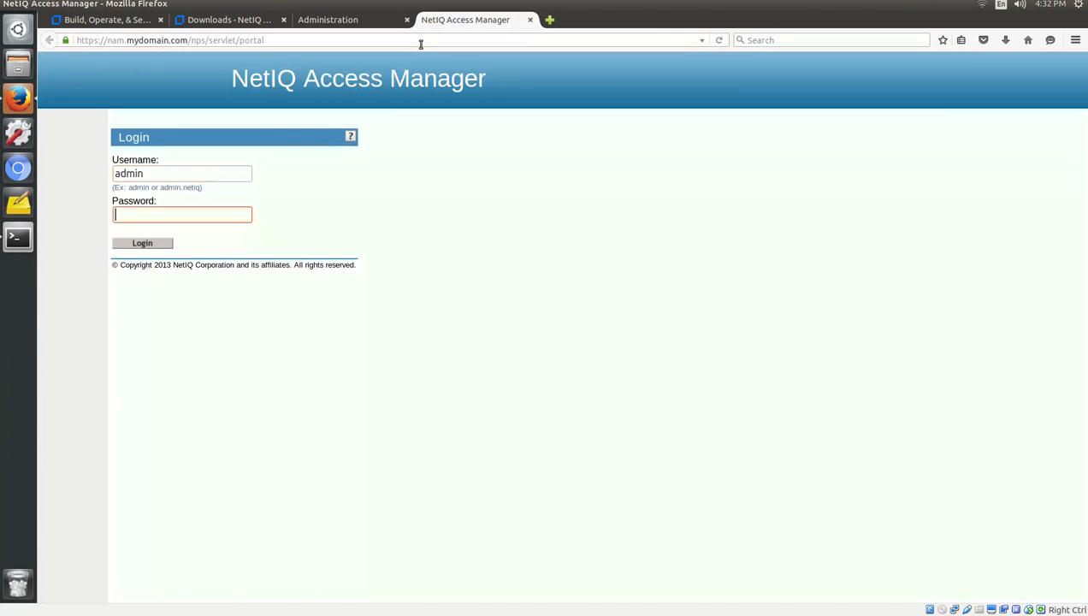
{"action": "type", "text": "********"}
{"action": "key", "text": "Return"}
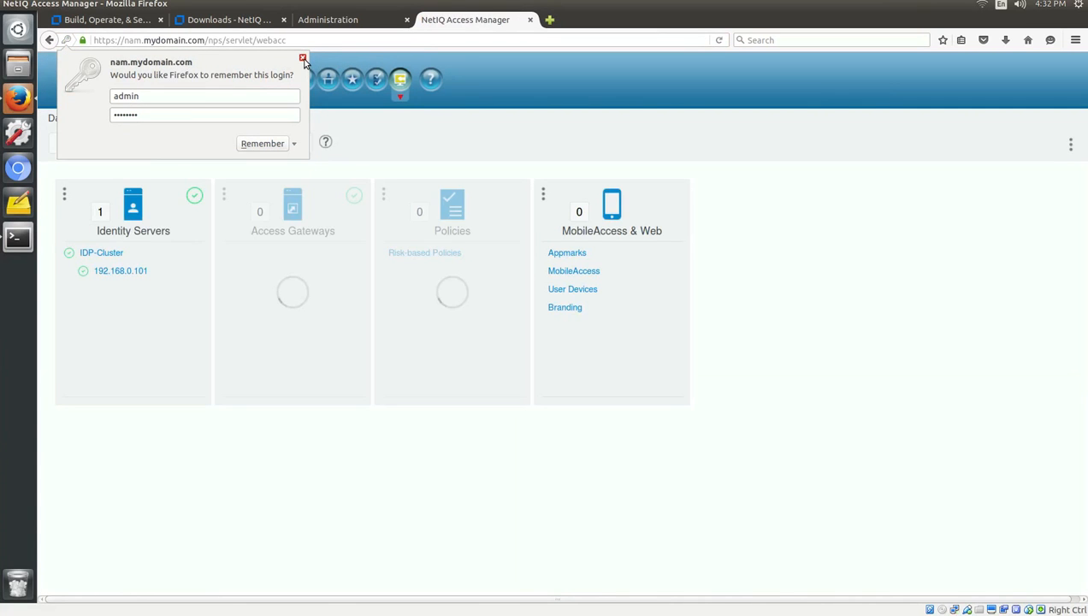
{"action": "left_click", "coordinate": [303, 59]}
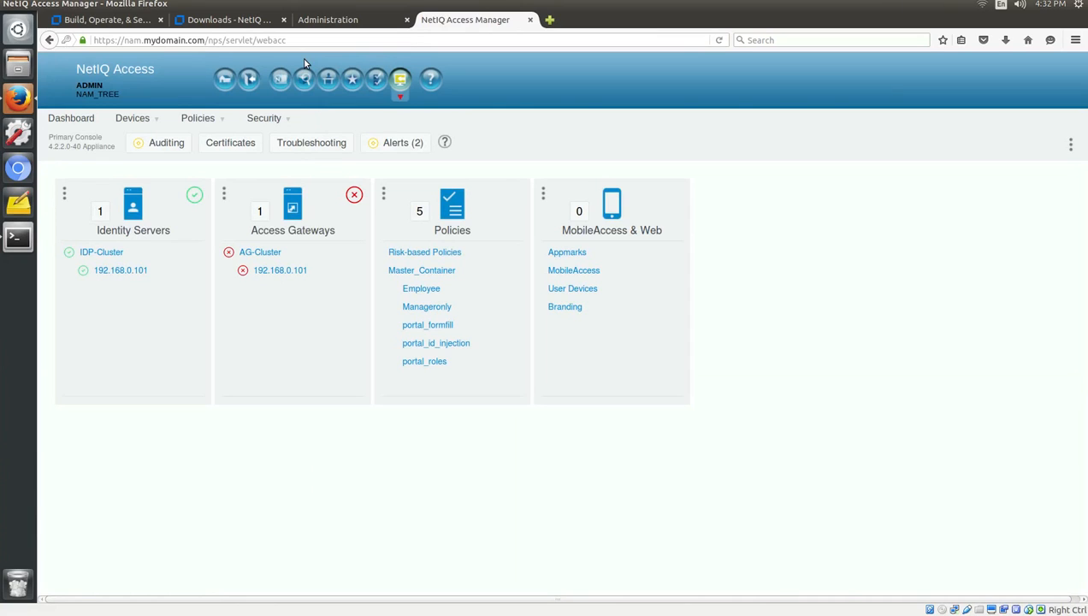
{"action": "left_click", "coordinate": [194, 196]}
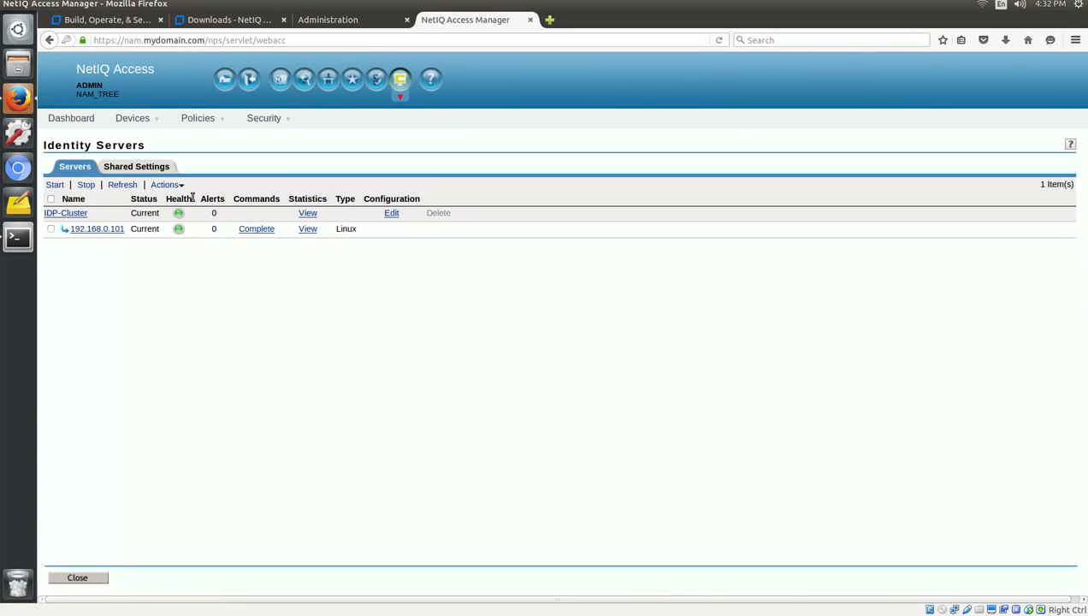
Stop and restart the 192.168.0.101 identity server, refreshing until healthy, then close the list.
{"action": "left_click", "coordinate": [51, 228]}
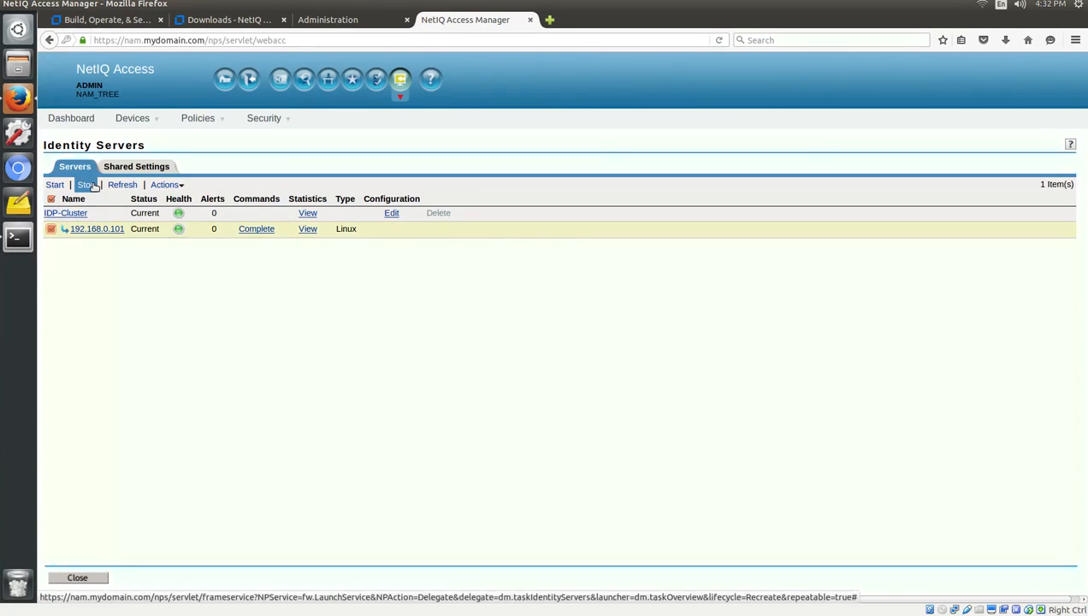
{"action": "left_click", "coordinate": [86, 185]}
{"action": "left_click", "coordinate": [629, 284]}
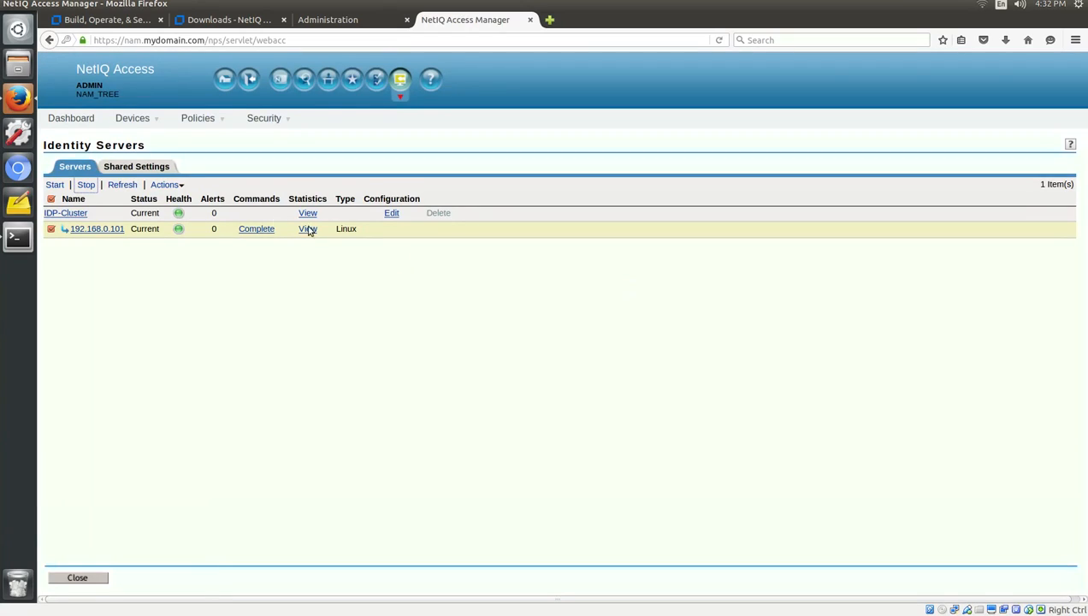
{"action": "left_click", "coordinate": [132, 187]}
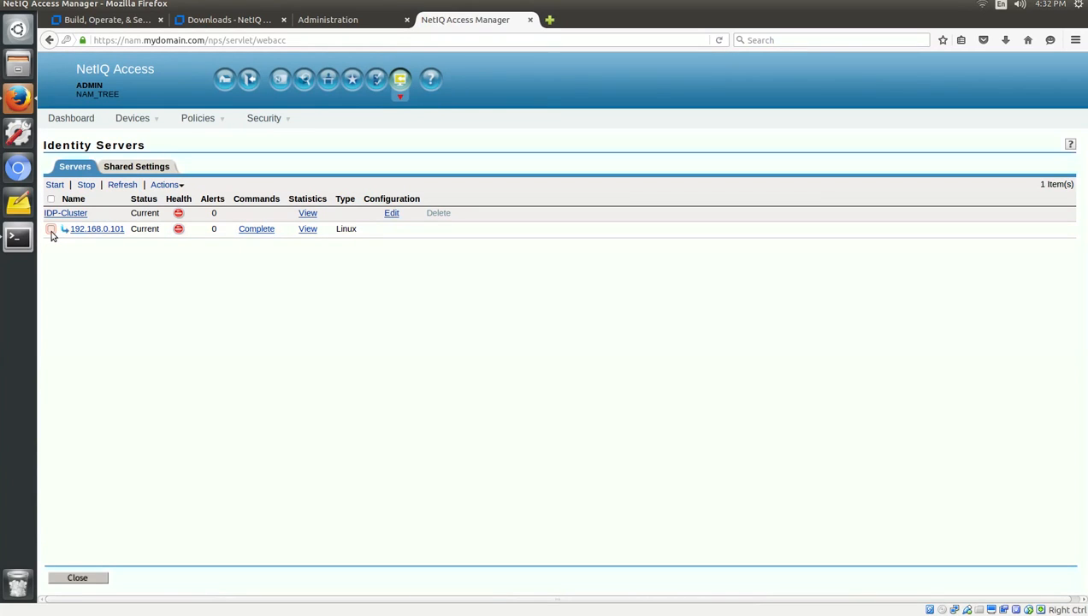
{"action": "left_click", "coordinate": [52, 229]}
{"action": "left_click", "coordinate": [53, 185]}
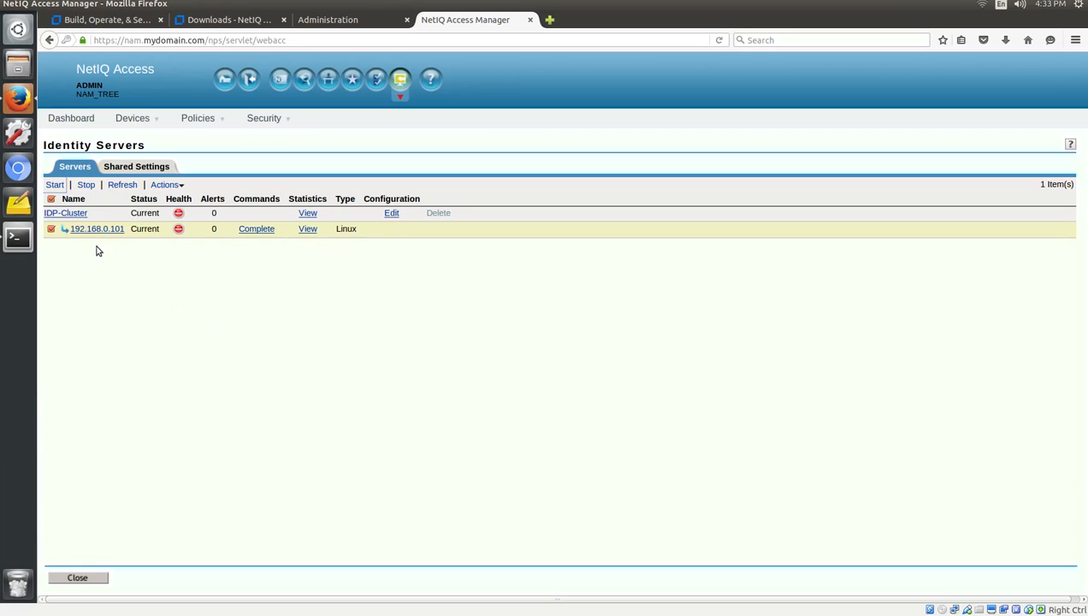
{"action": "left_click", "coordinate": [122, 185]}
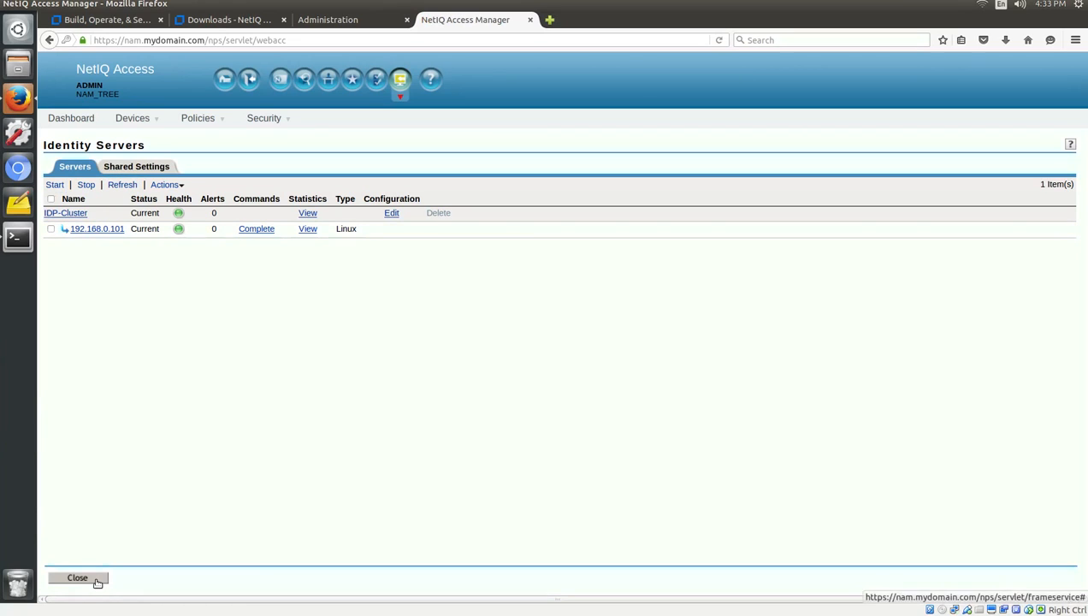
{"action": "left_click", "coordinate": [96, 578]}
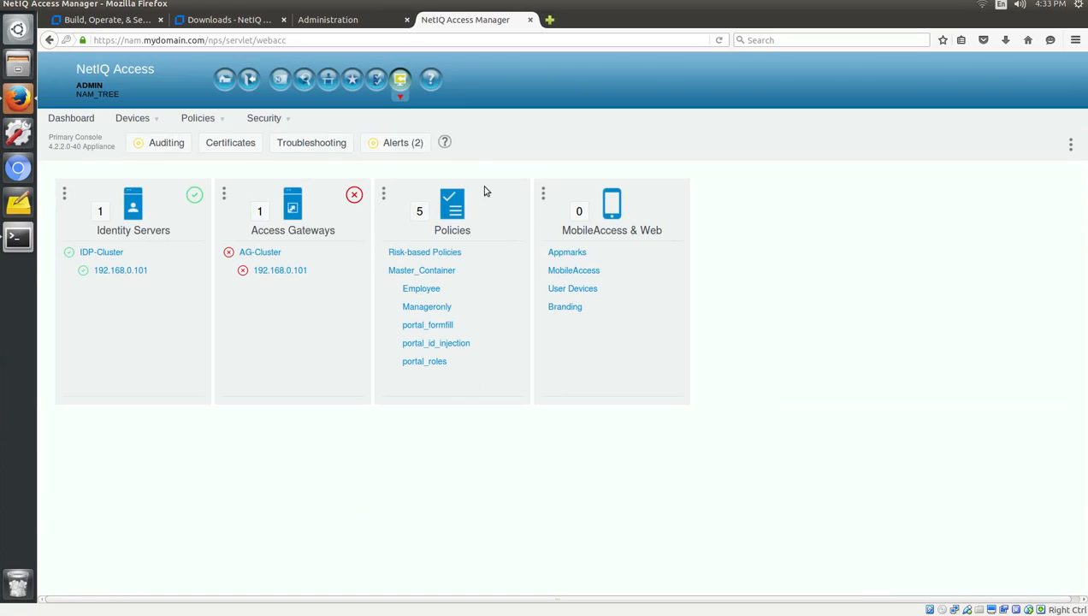
Sign in to Advanced Authentication administration as LOCAL\admin and decline saving the password.
{"action": "left_click", "coordinate": [328, 20]}
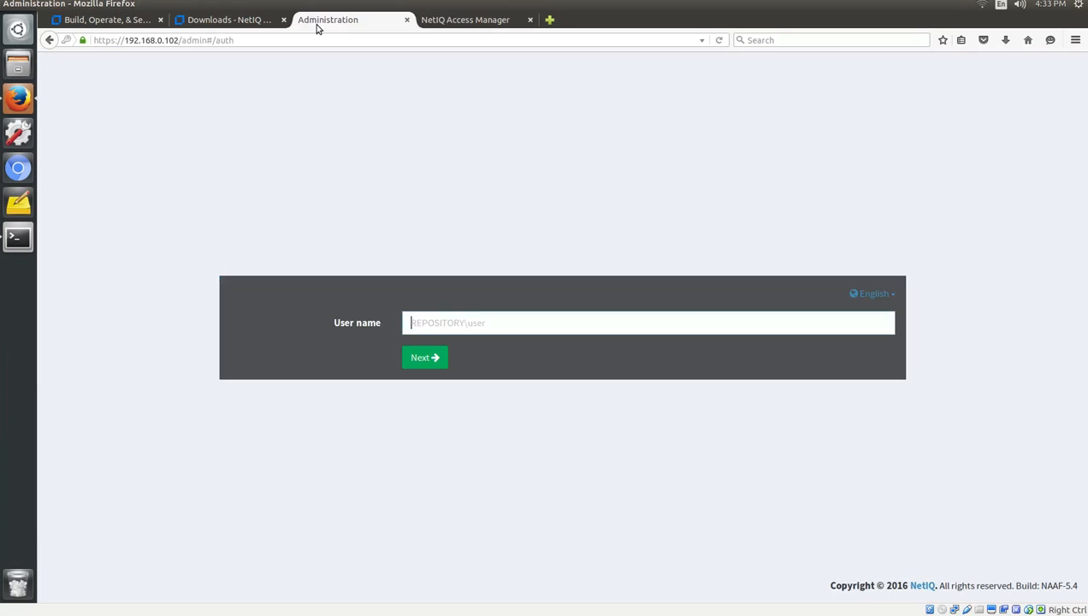
{"action": "left_click", "coordinate": [453, 322]}
{"action": "type", "text": "LOCAL"}
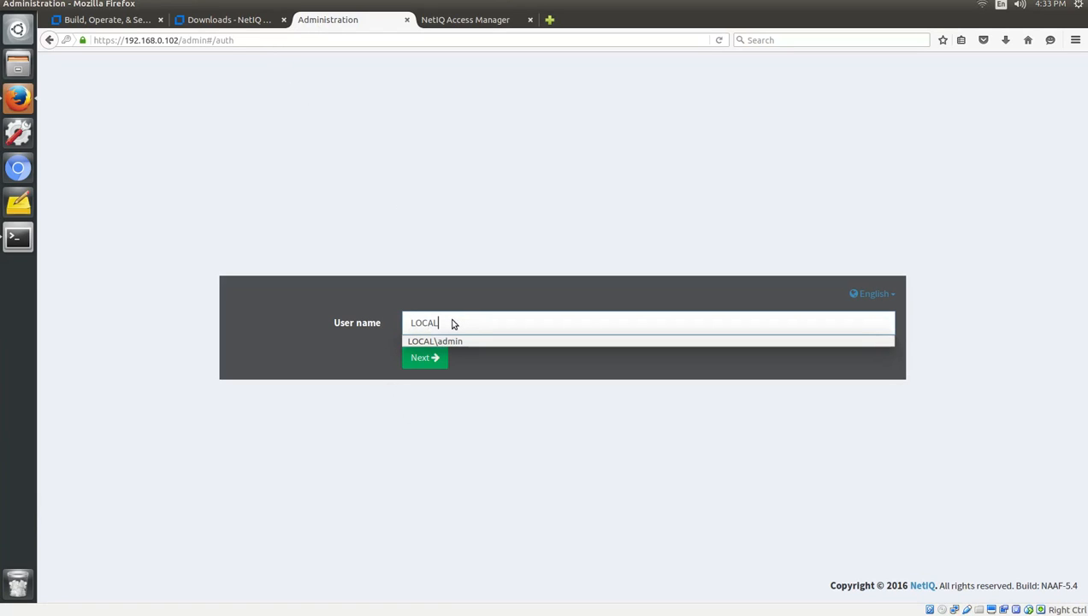
{"action": "type", "text": "\\admin"}
{"action": "left_click", "coordinate": [471, 441]}
{"action": "left_click", "coordinate": [422, 356]}
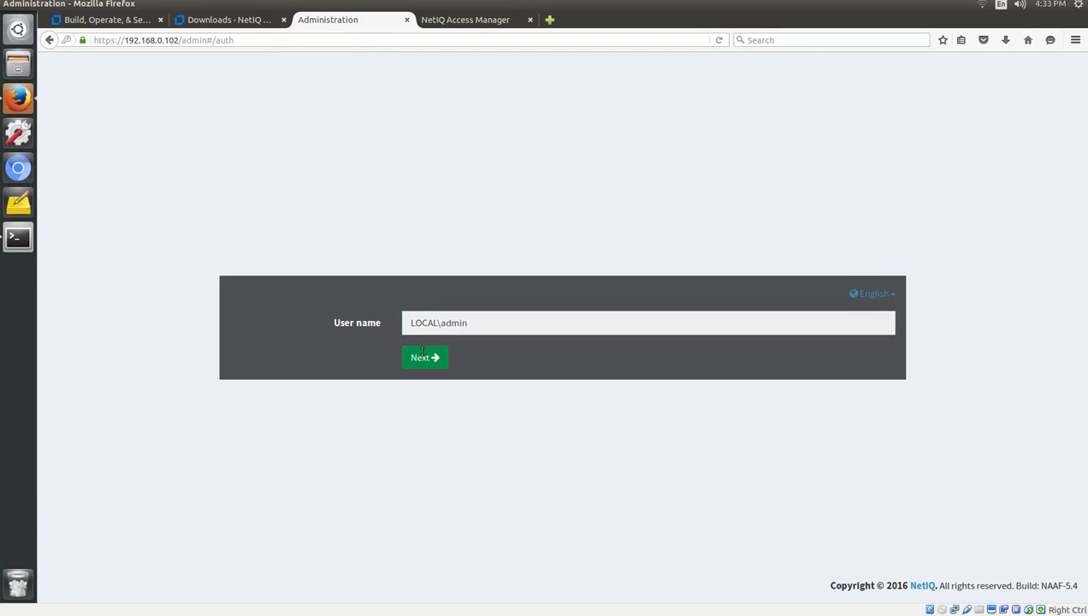
{"action": "type", "text": "*******"}
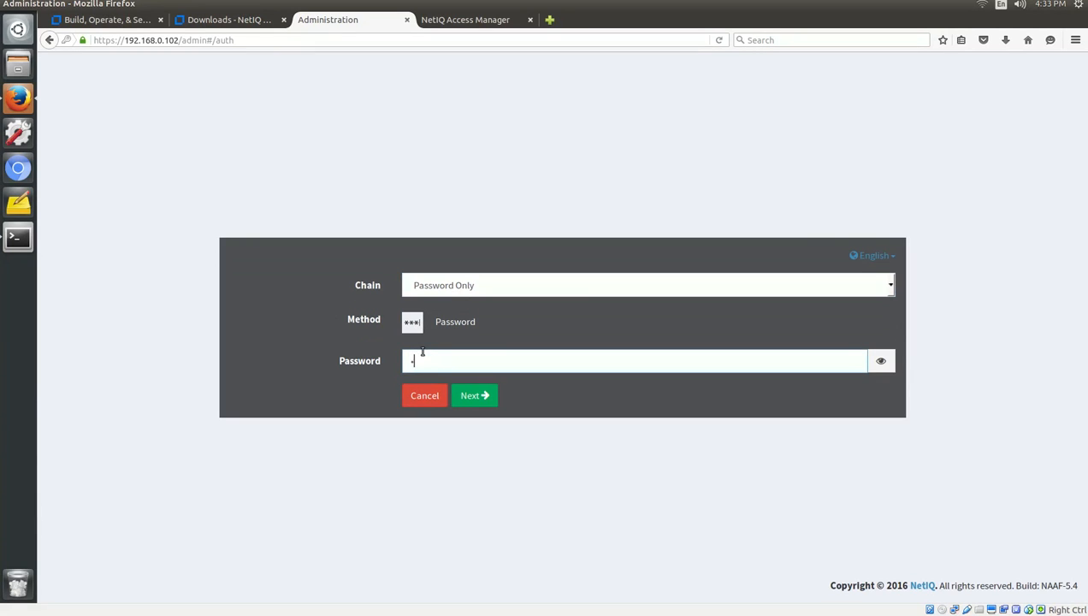
{"action": "key", "text": "Return"}
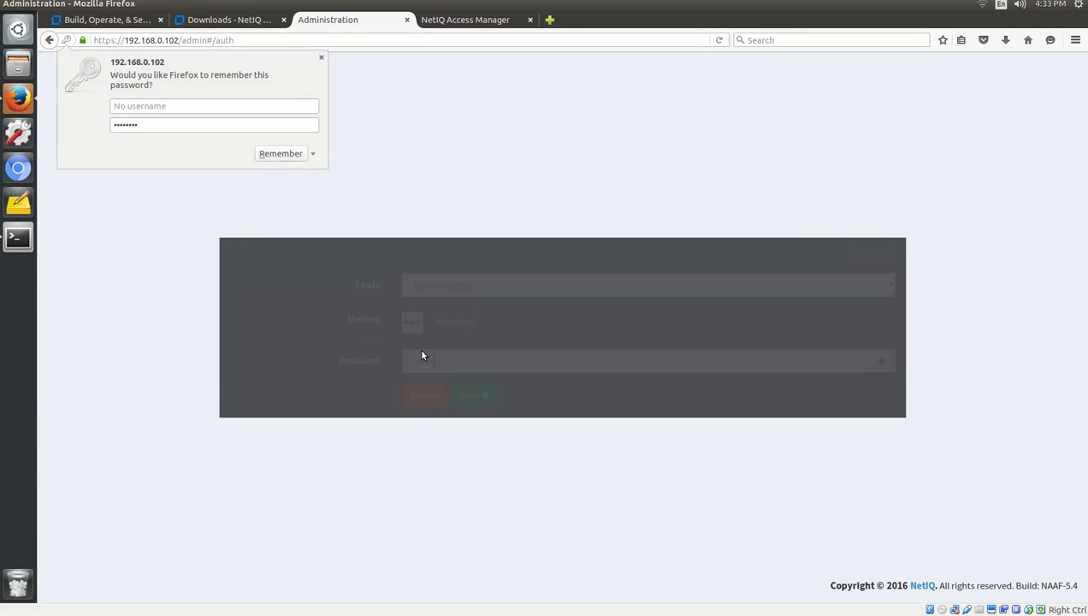
{"action": "left_click", "coordinate": [322, 58]}
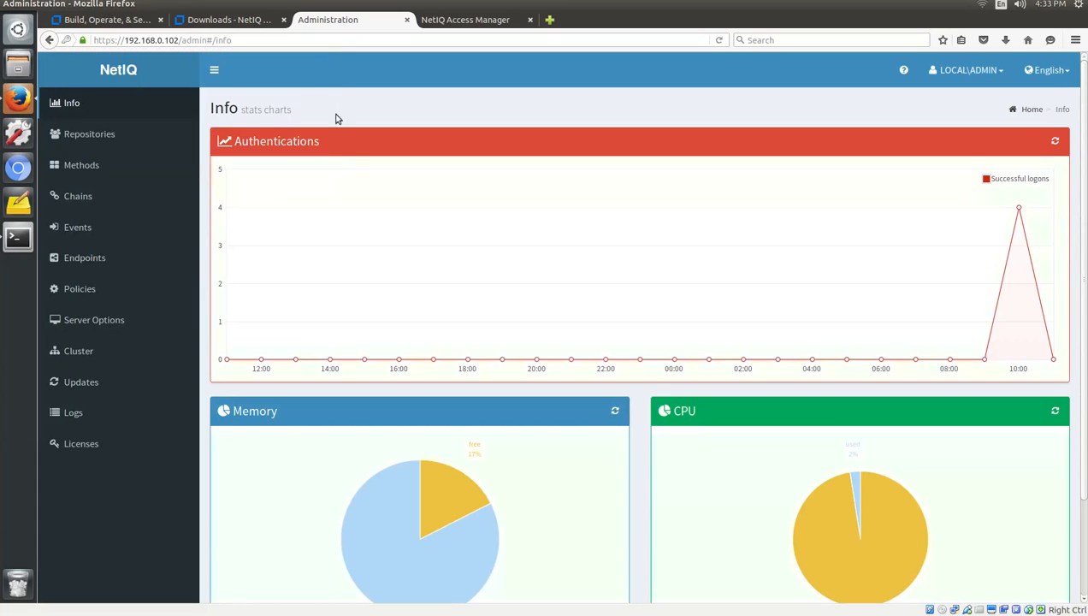
Review the nam.mydomain.com endpoint under Endpoints, then go back to Info and Access Manager.
{"action": "left_click", "coordinate": [91, 261]}
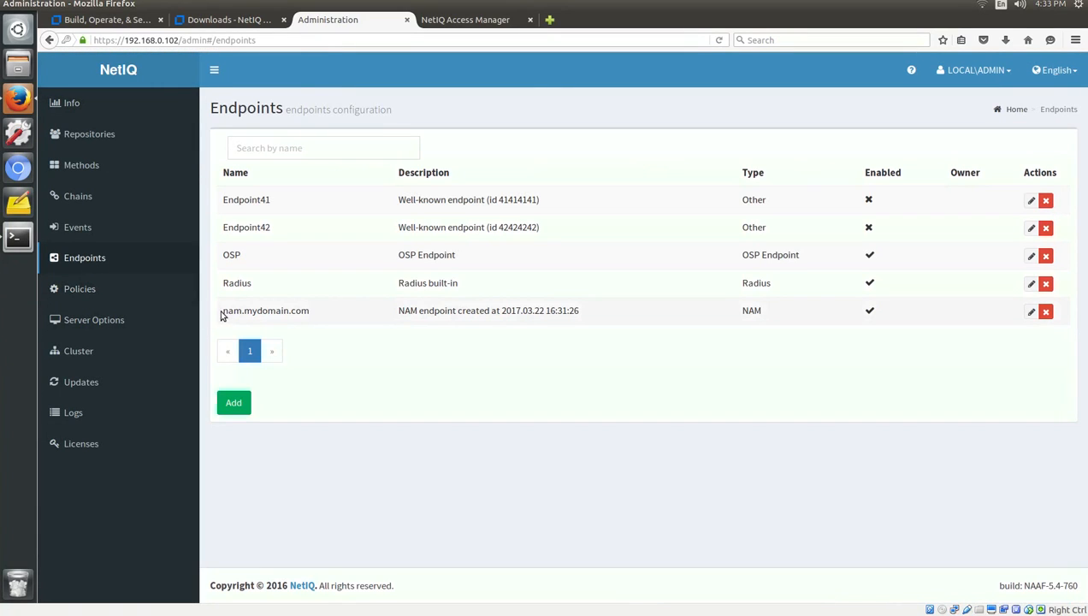
{"action": "left_click_drag", "start_coordinate": [221, 313], "coordinate": [829, 317]}
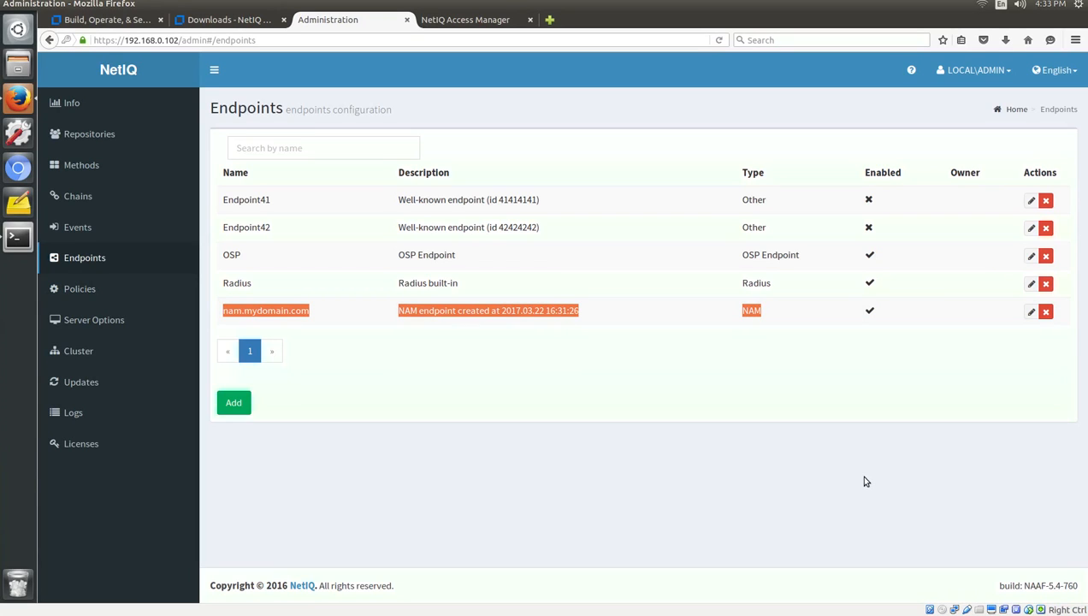
{"action": "left_click", "coordinate": [864, 481]}
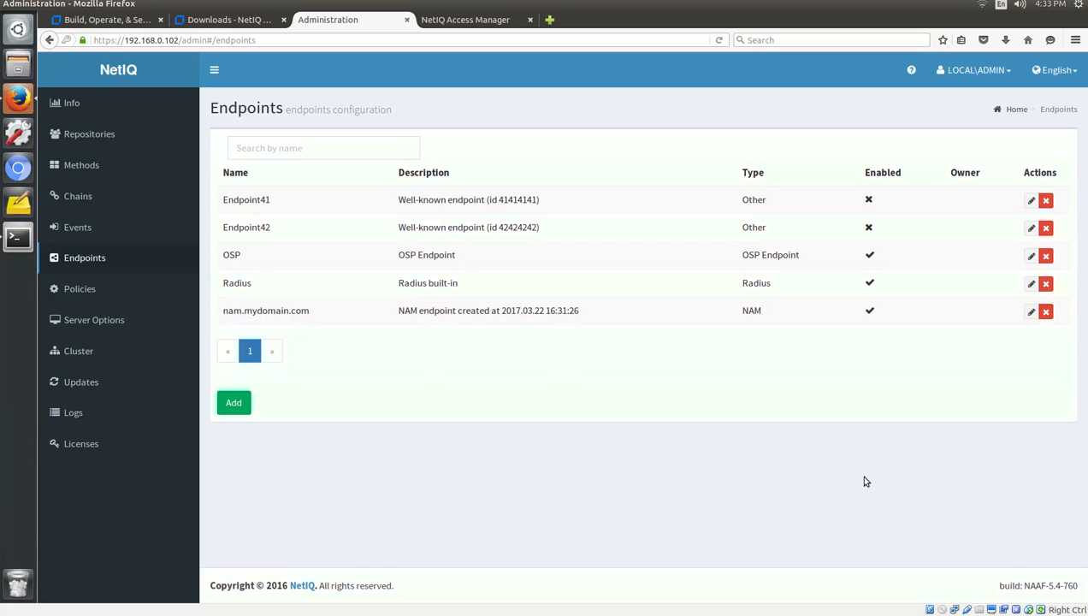
{"action": "left_click", "coordinate": [71, 104]}
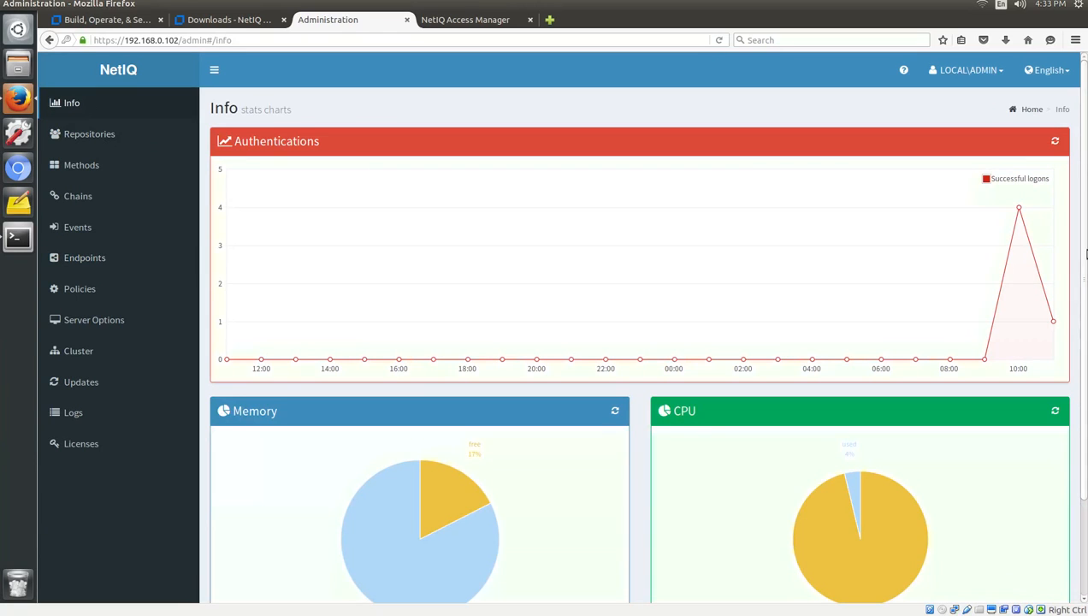
{"action": "left_click", "coordinate": [513, 21]}
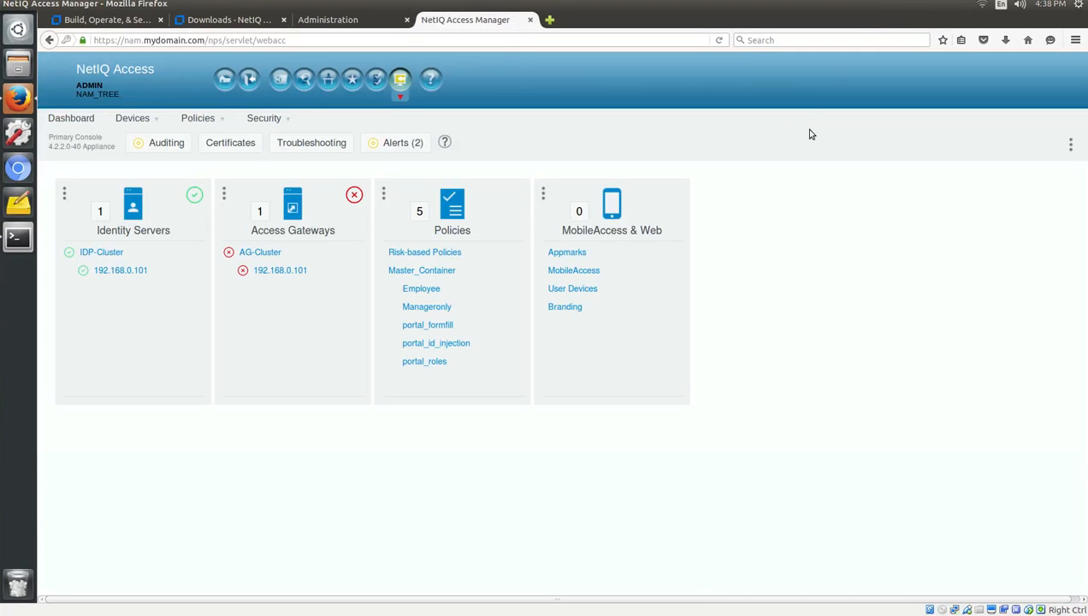
Go to IDP-Cluster's Local > Classes list and start a new authentication class.
{"action": "left_click", "coordinate": [114, 254]}
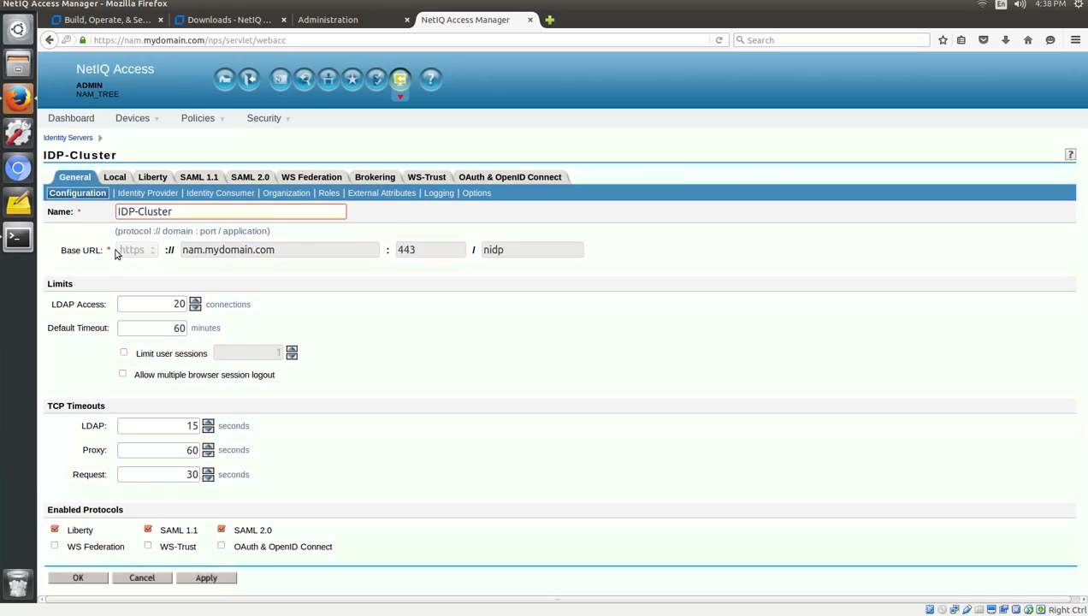
{"action": "left_click", "coordinate": [113, 177]}
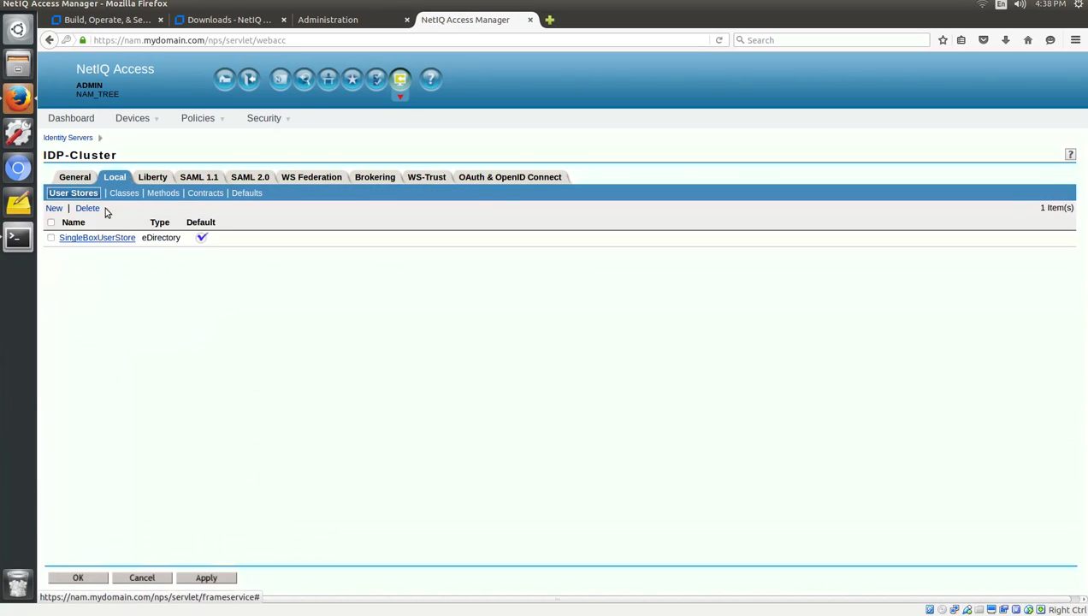
{"action": "left_click", "coordinate": [122, 194]}
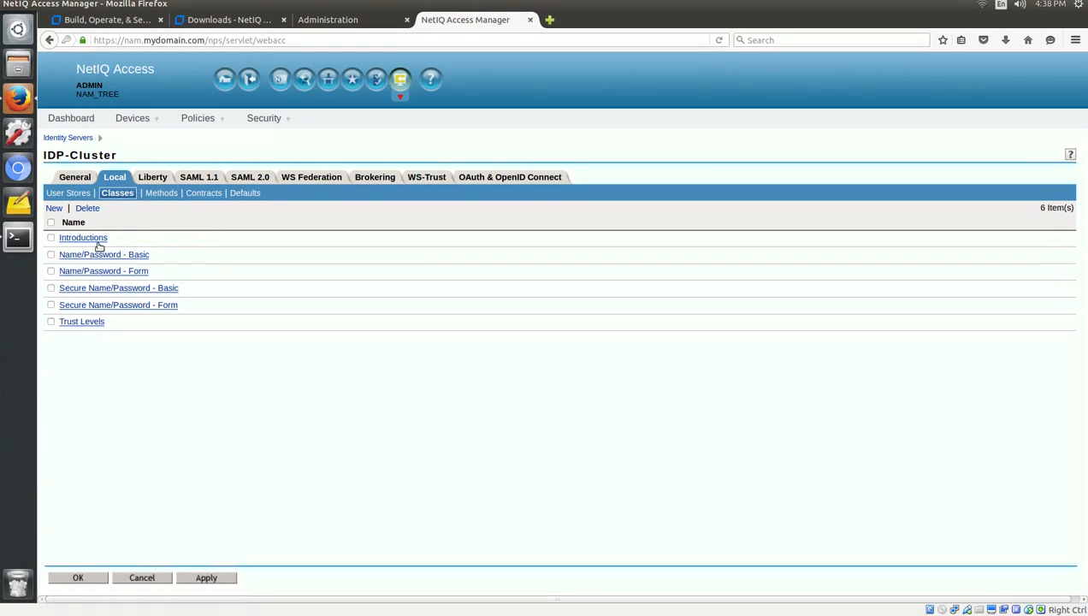
{"action": "left_click", "coordinate": [54, 209]}
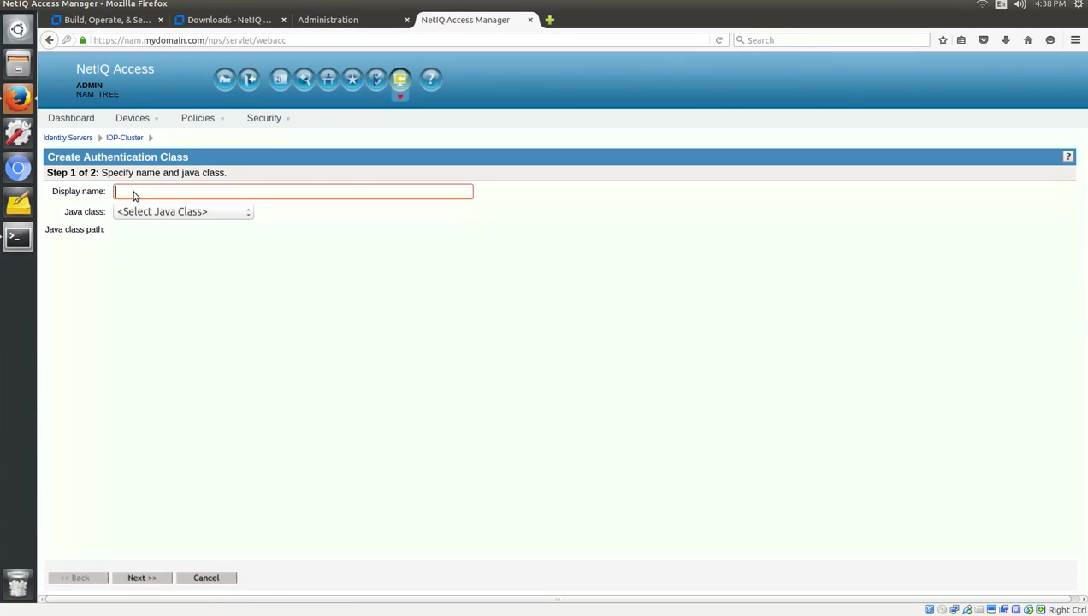
Create 'Email Class' using custom Java class com.authasas.aucore.nam.method.email.EMailClass.
{"action": "left_click", "coordinate": [134, 195]}
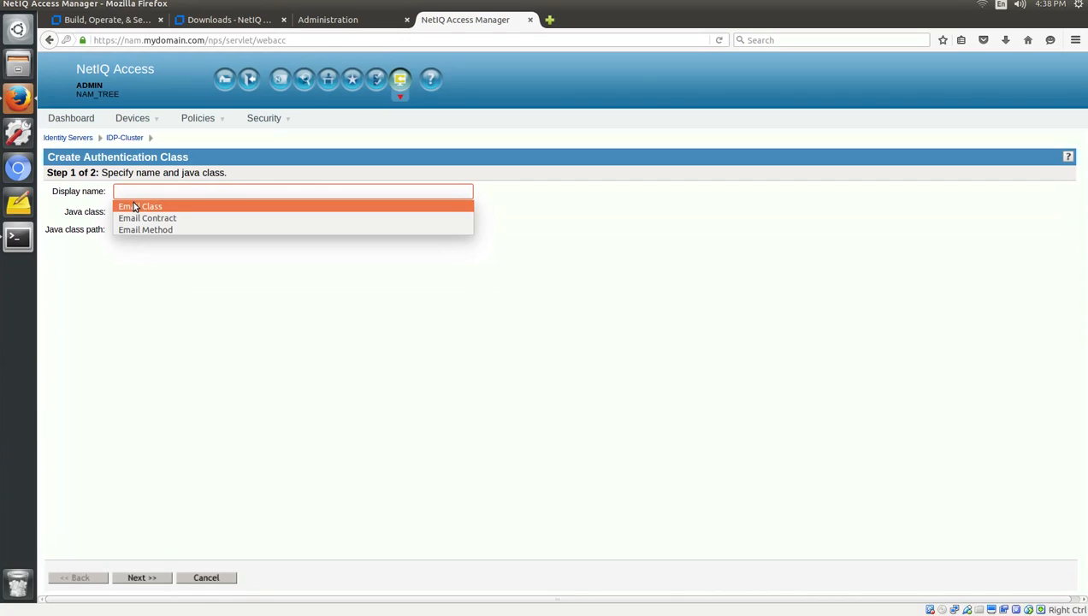
{"action": "left_click", "coordinate": [133, 206]}
{"action": "left_click", "coordinate": [158, 214]}
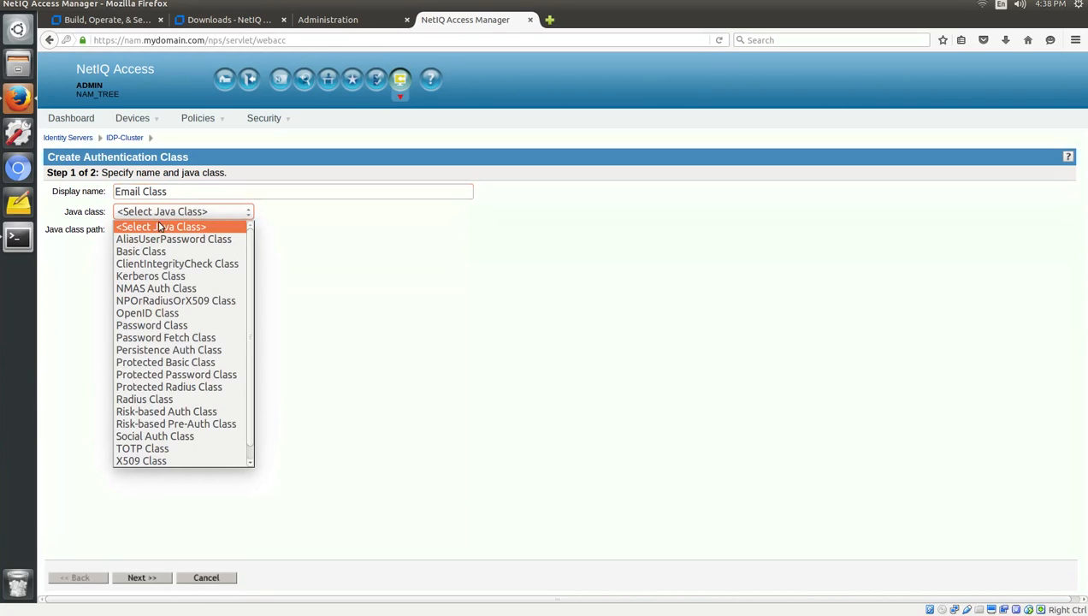
{"action": "scroll", "coordinate": [152, 347], "scroll_direction": "down", "scroll_amount": 1}
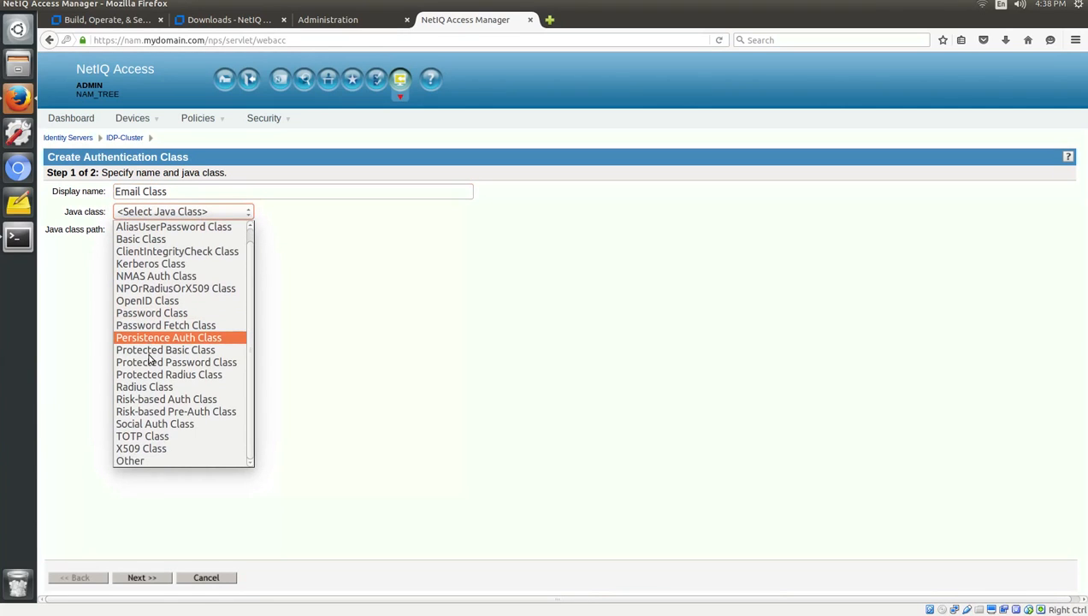
{"action": "left_click", "coordinate": [181, 460]}
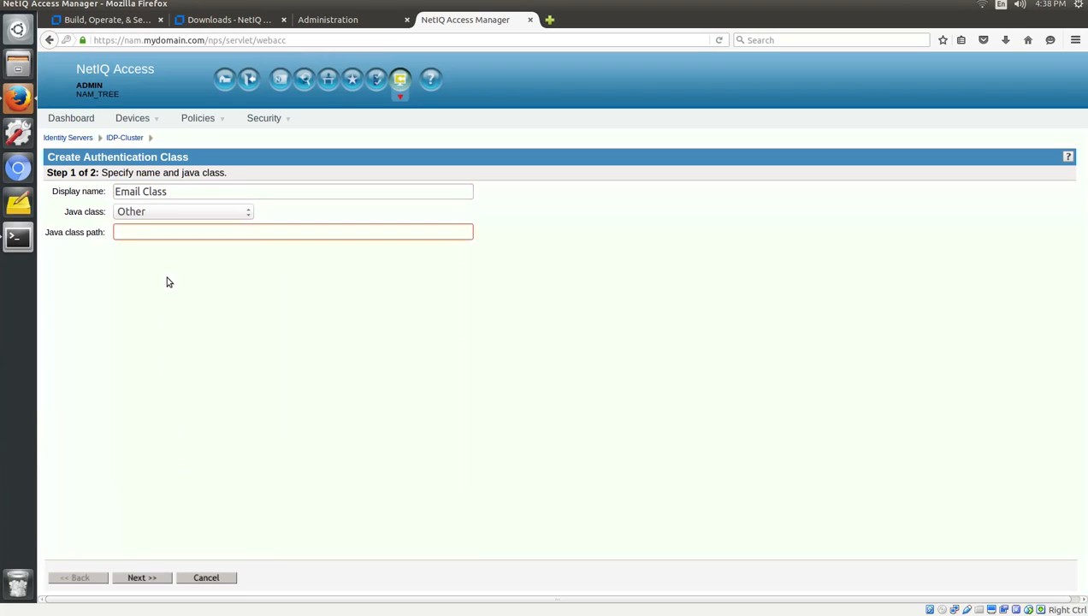
{"action": "type", "text": "com"}
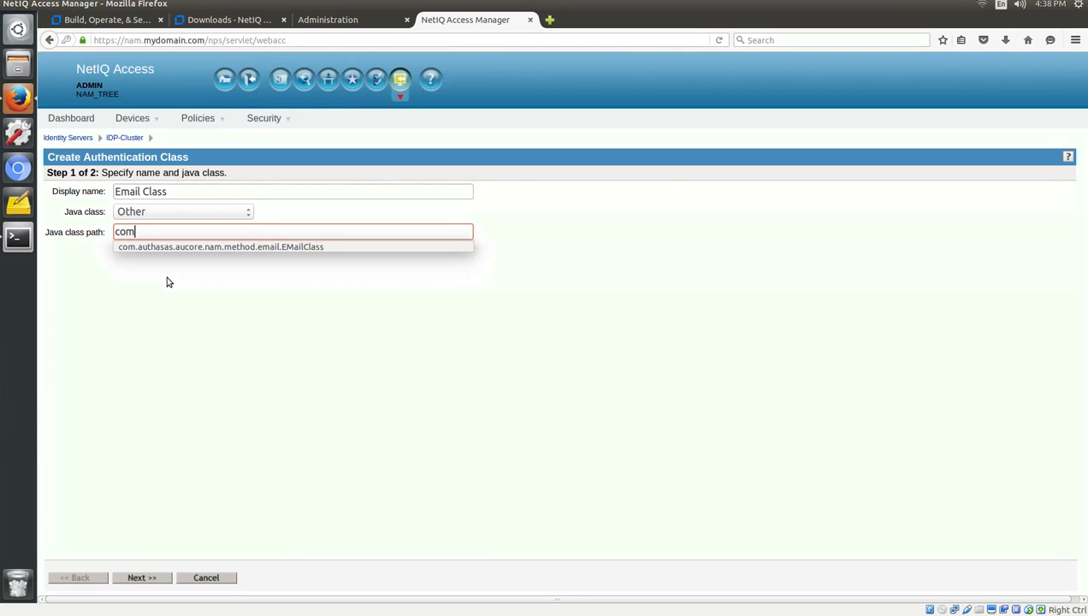
{"action": "left_click", "coordinate": [241, 246]}
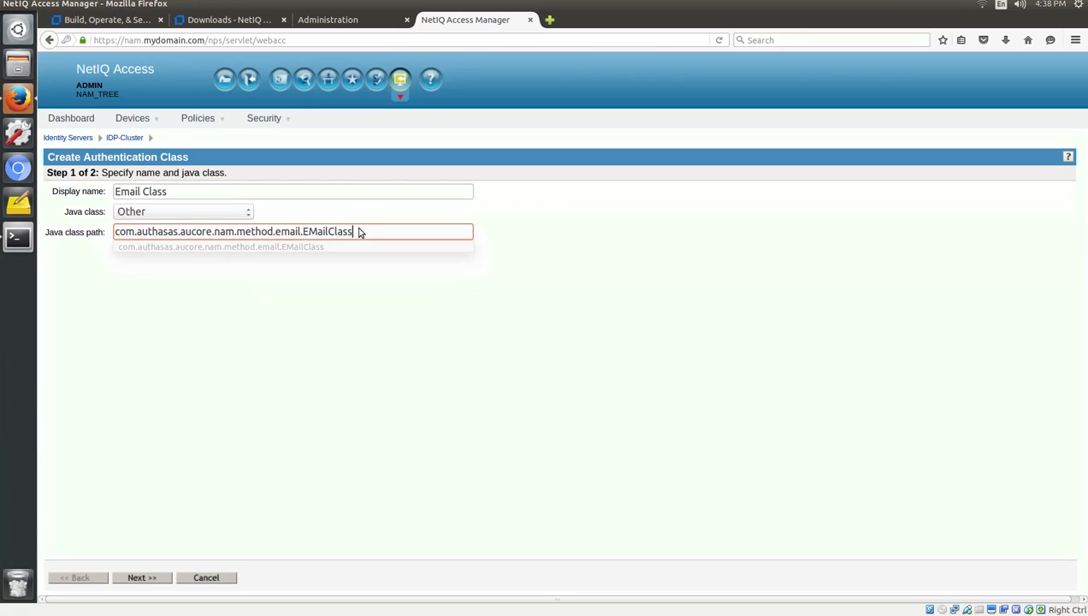
{"action": "left_click_drag", "start_coordinate": [359, 233], "coordinate": [89, 232]}
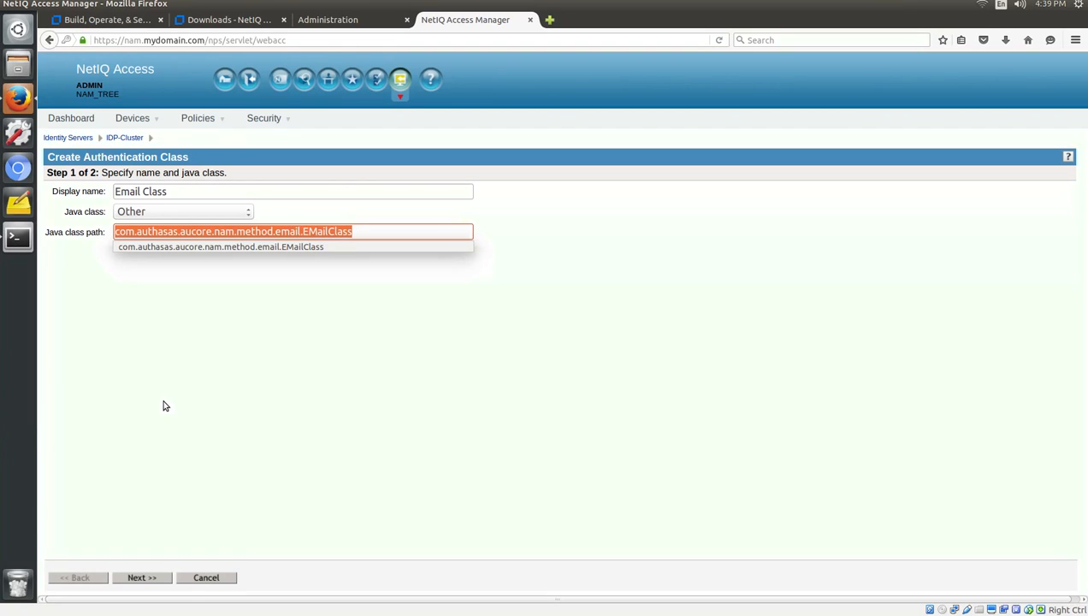
{"action": "left_click", "coordinate": [165, 406]}
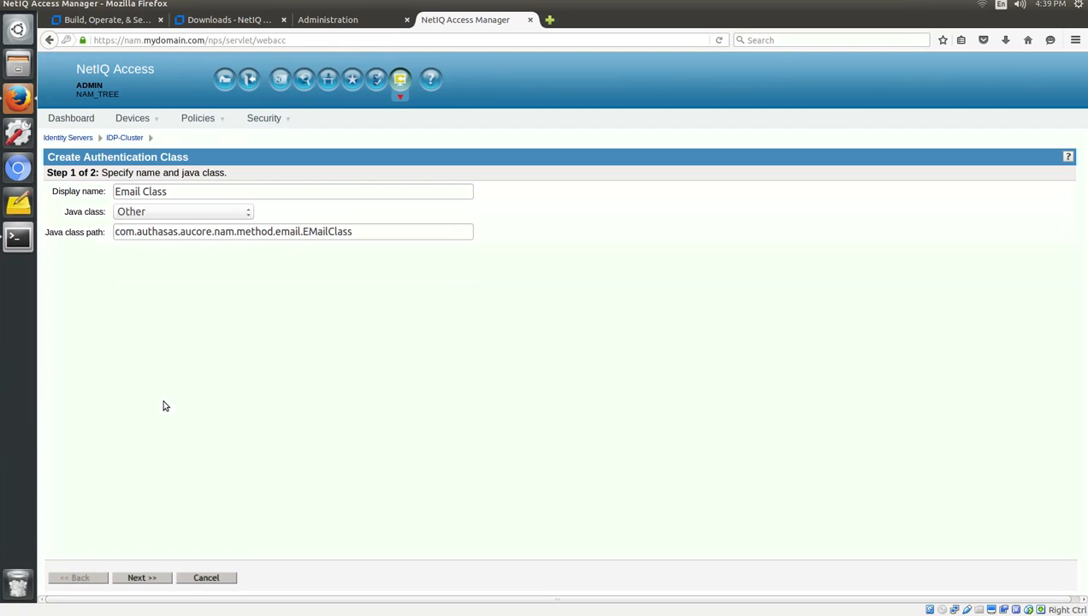
{"action": "left_click", "coordinate": [145, 578]}
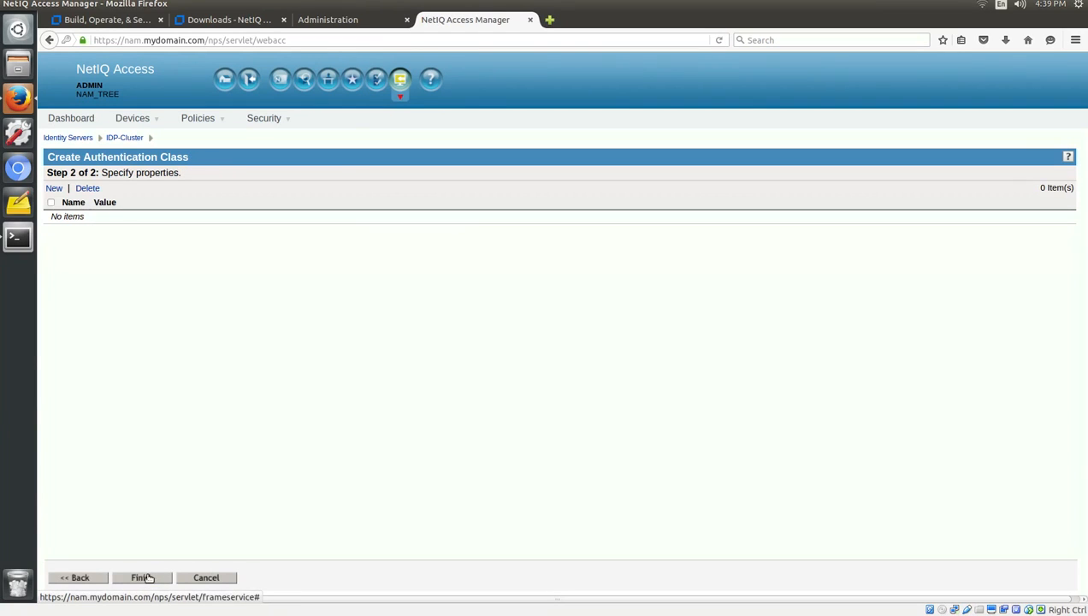
{"action": "left_click", "coordinate": [144, 578]}
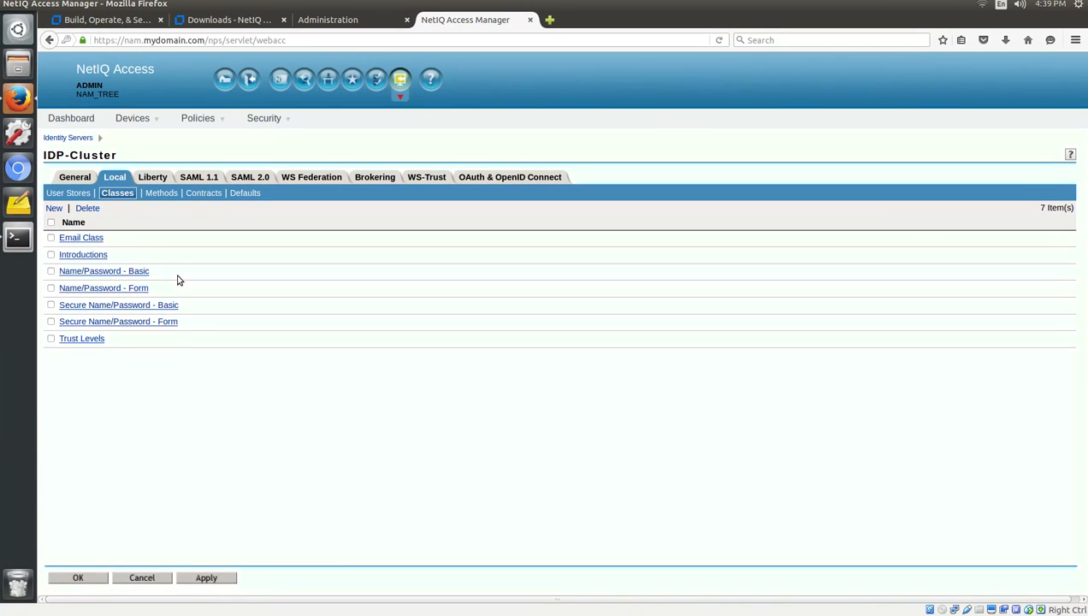
Create 'Email Method' with Identifies User off and SingleBoxUserStore as user store, then apply.
{"action": "left_click", "coordinate": [165, 193]}
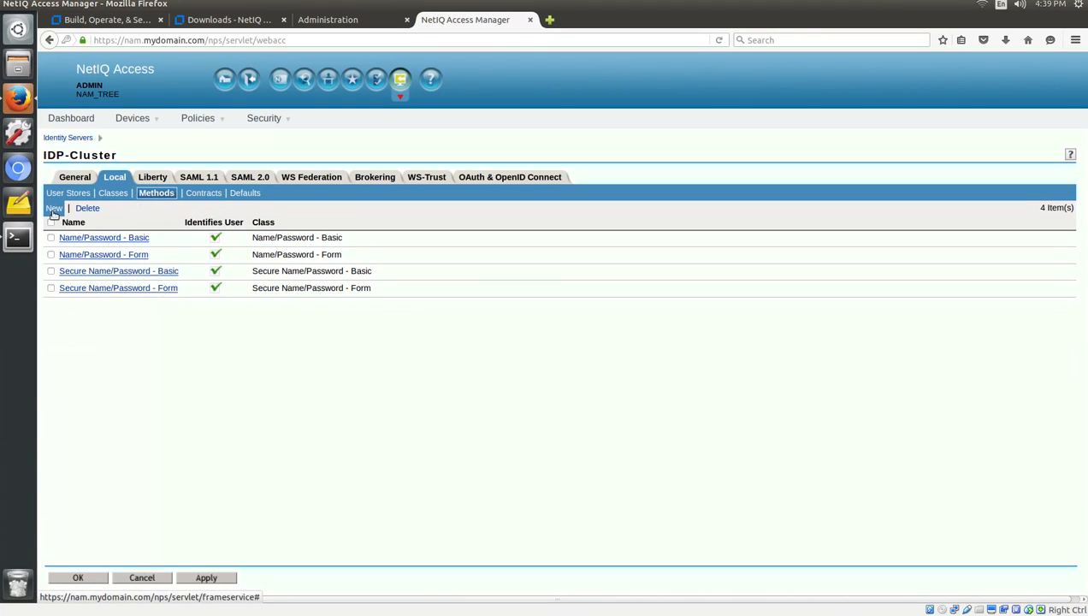
{"action": "left_click", "coordinate": [54, 210]}
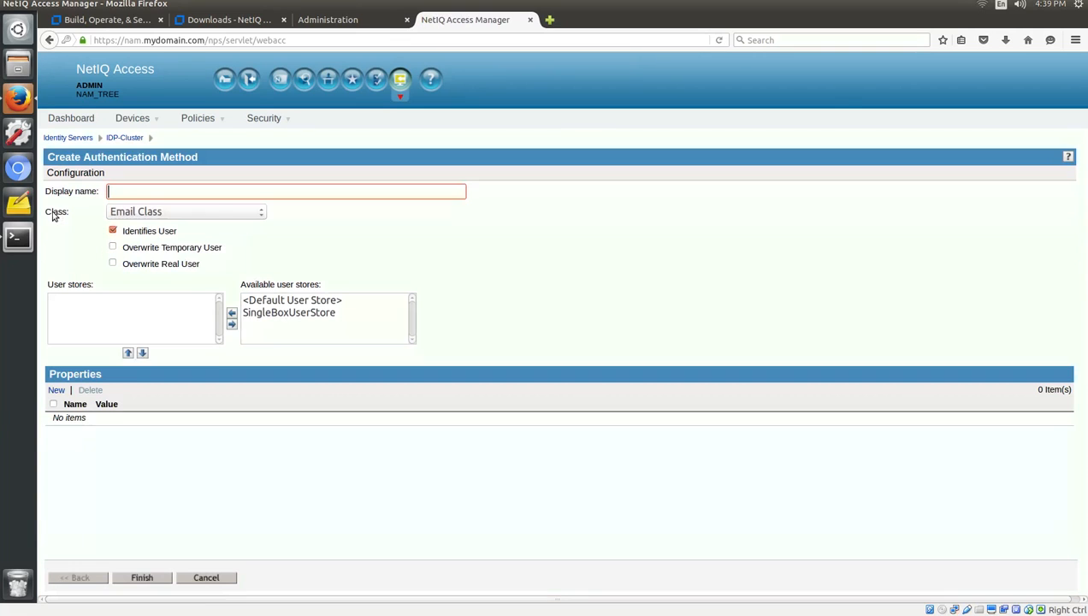
{"action": "left_click", "coordinate": [157, 195]}
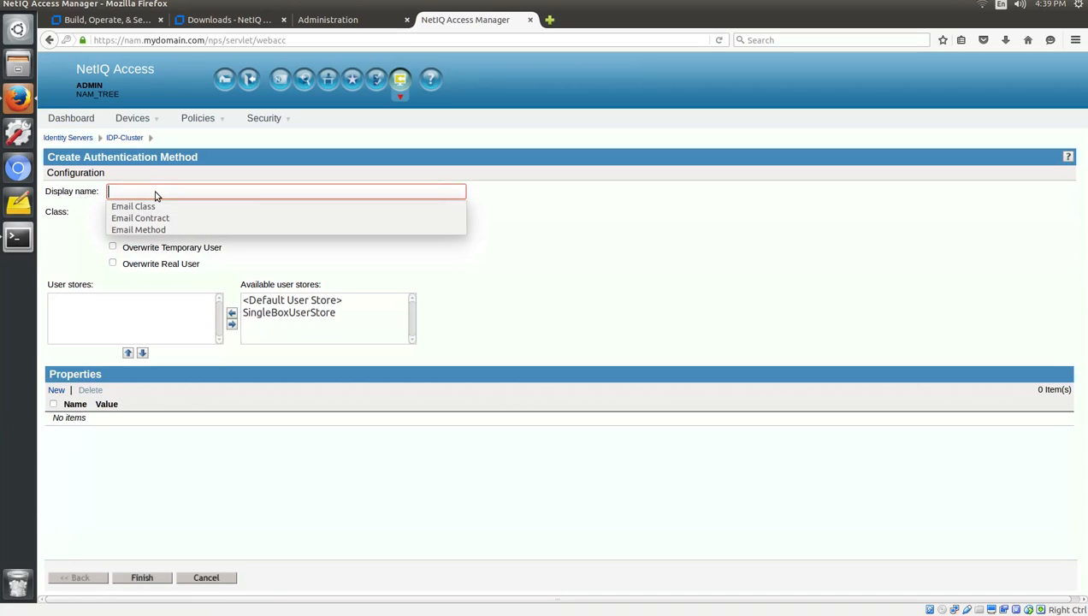
{"action": "type", "text": "Email Method"}
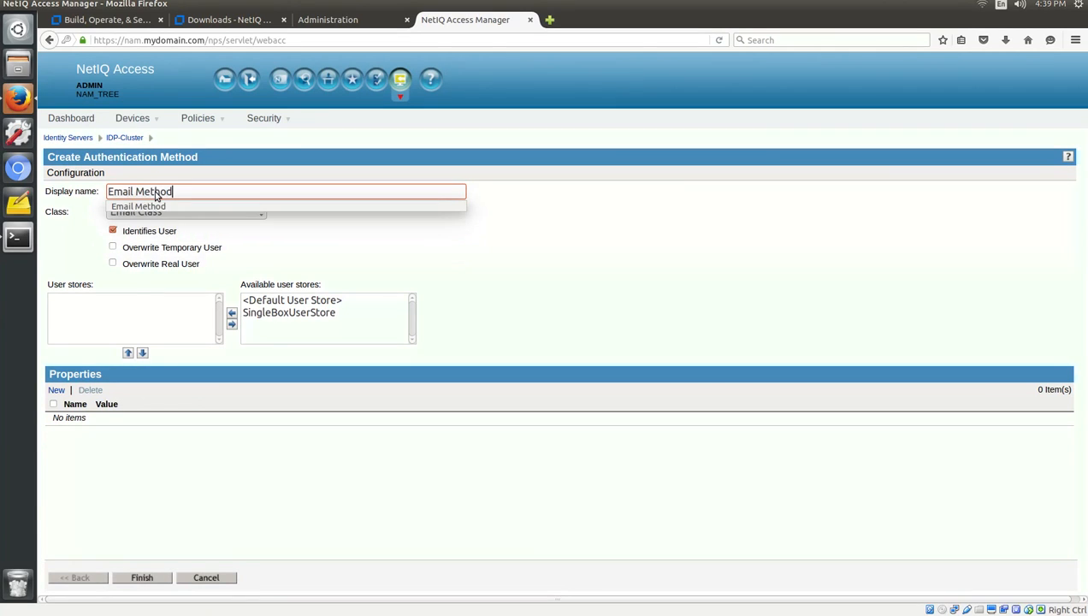
{"action": "left_click", "coordinate": [337, 258]}
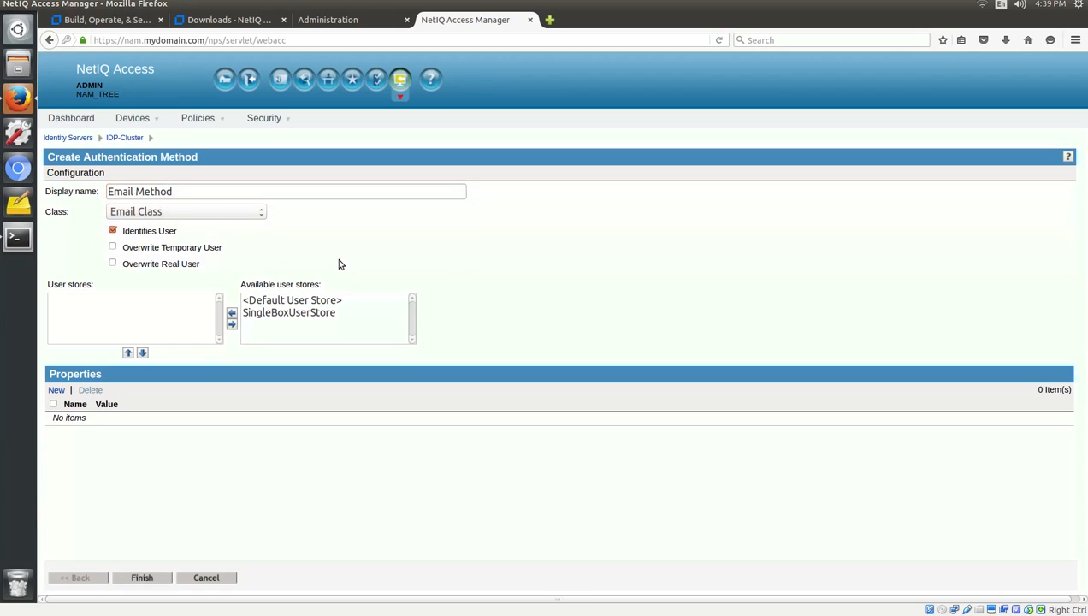
{"action": "left_click", "coordinate": [113, 232]}
{"action": "left_click", "coordinate": [283, 313]}
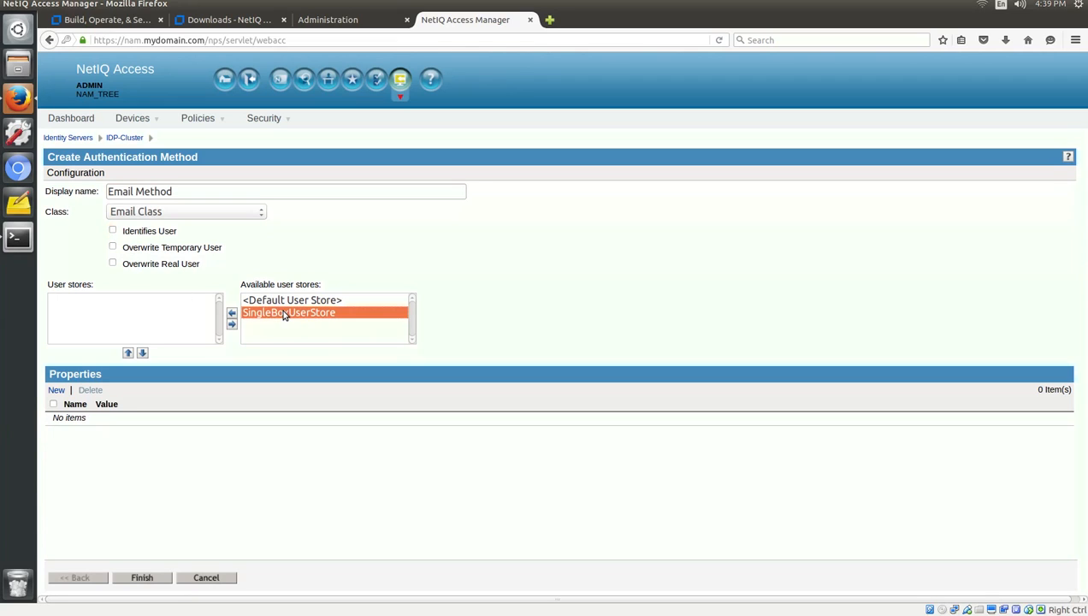
{"action": "left_click", "coordinate": [232, 314]}
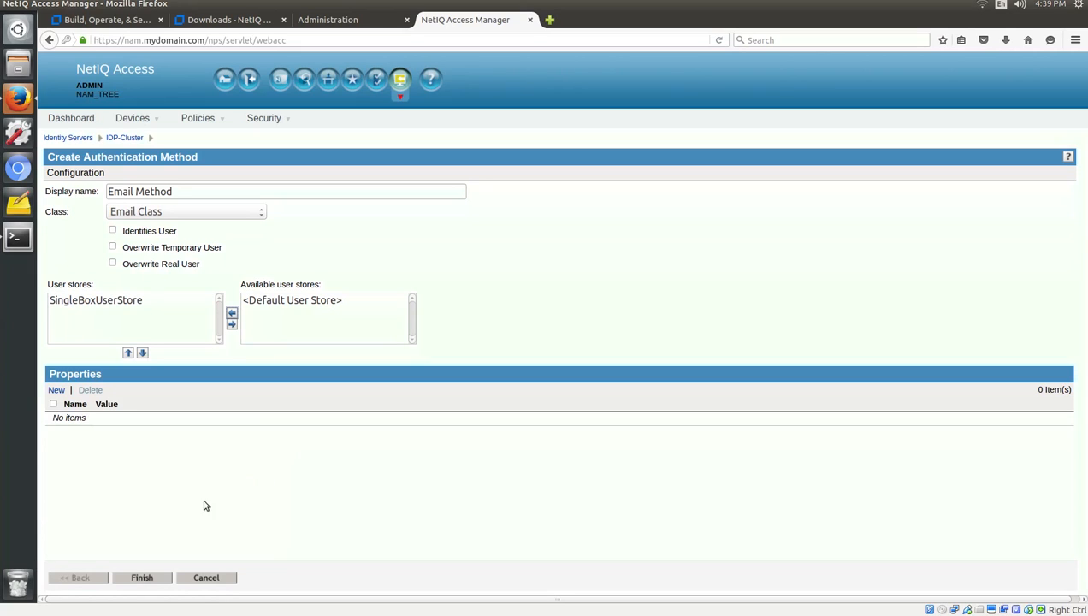
{"action": "left_click", "coordinate": [142, 578]}
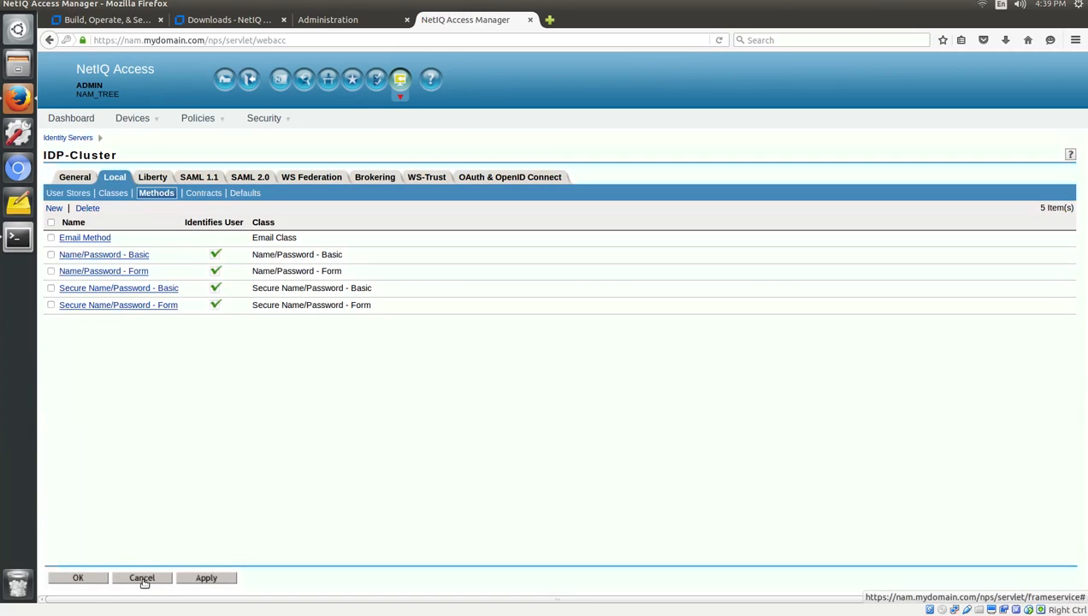
{"action": "left_click", "coordinate": [200, 579]}
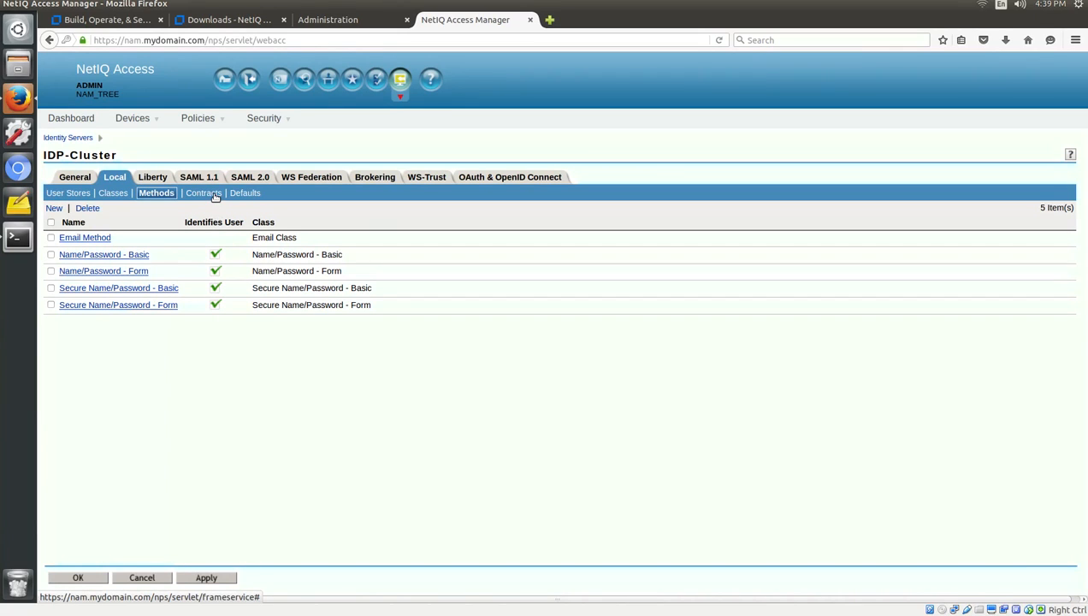
Start a new contract named 'Email Contract' with URI emailandldap/uri.
{"action": "left_click", "coordinate": [204, 193]}
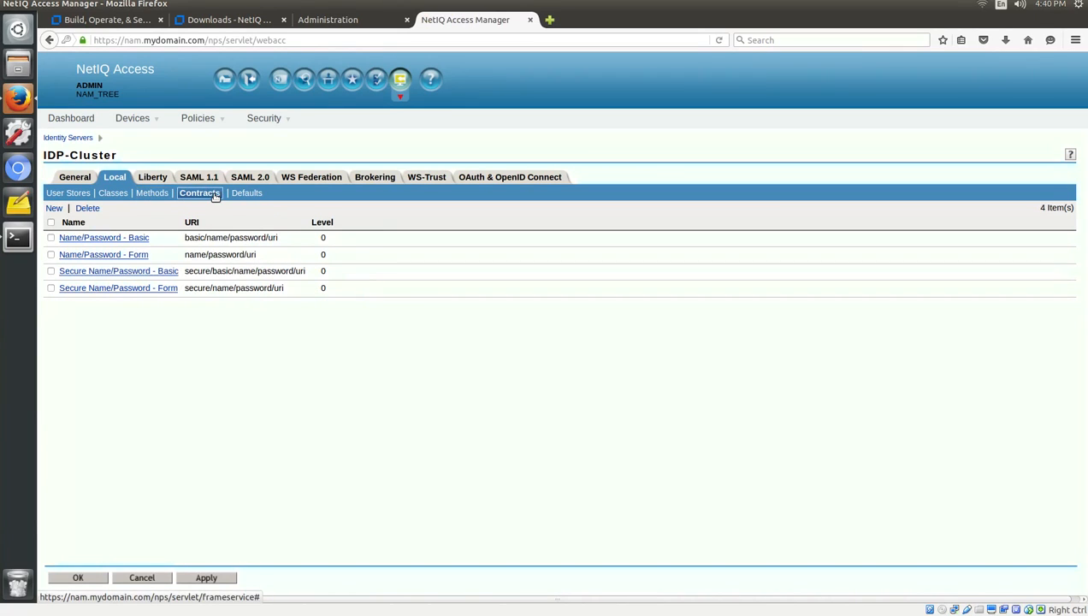
{"action": "left_click", "coordinate": [53, 209]}
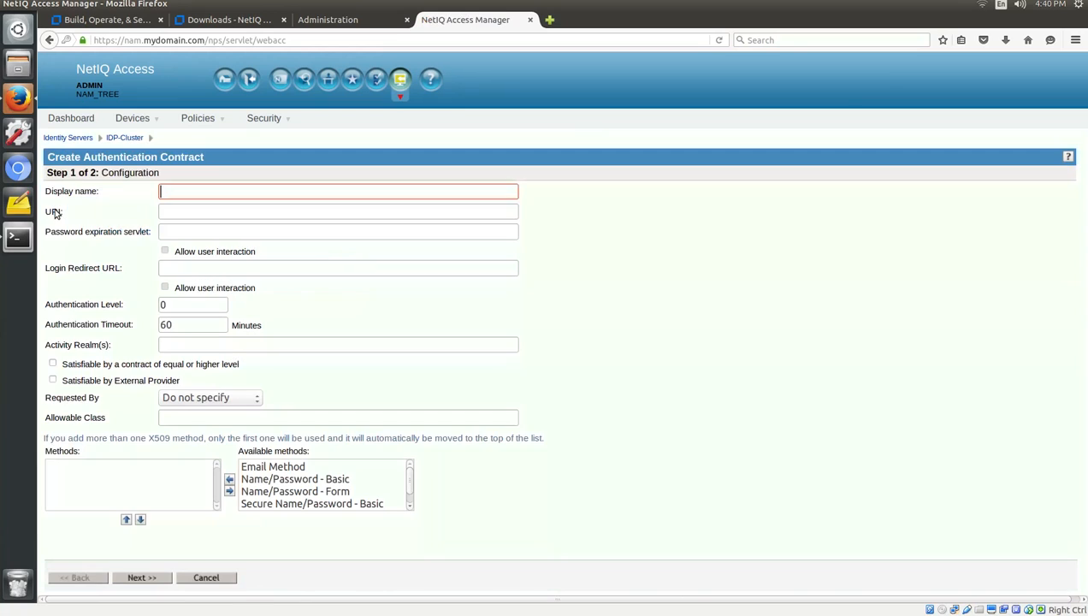
{"action": "left_click", "coordinate": [172, 193]}
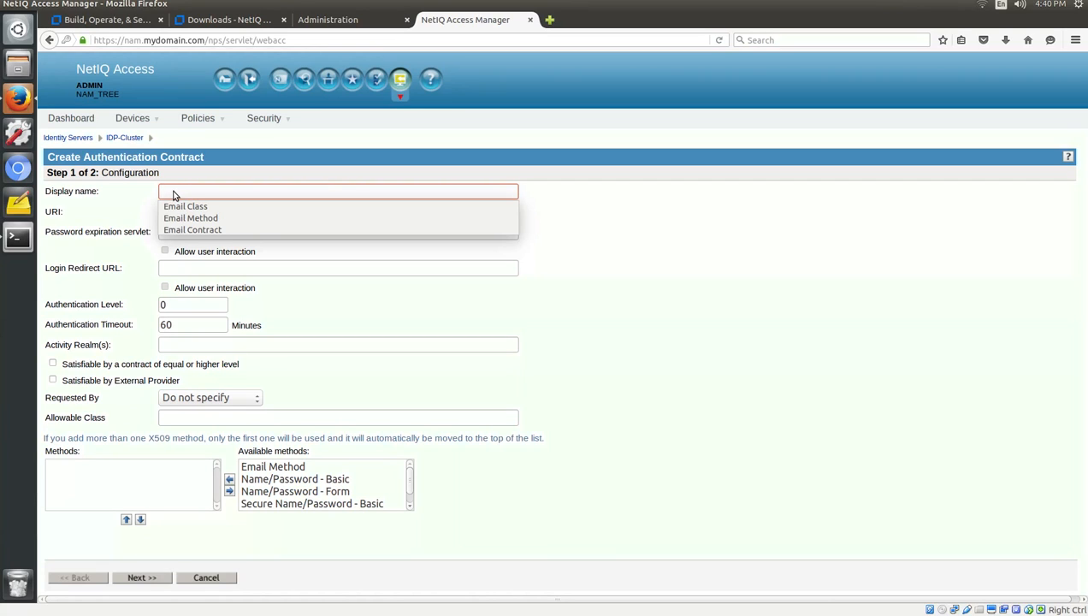
{"action": "type", "text": "Email Contract"}
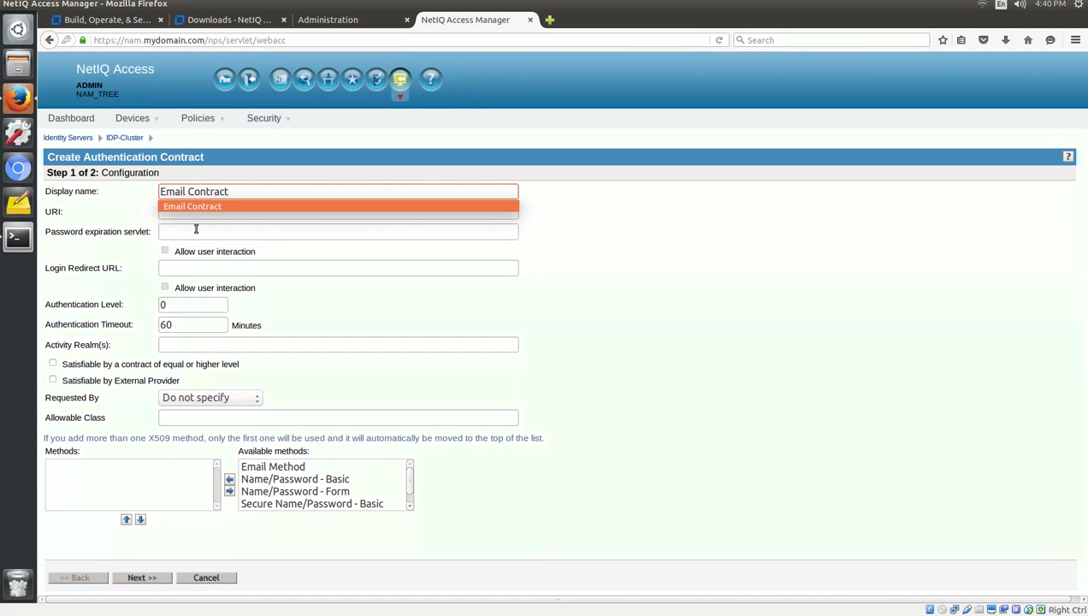
{"action": "left_click", "coordinate": [194, 229]}
{"action": "left_click", "coordinate": [198, 215]}
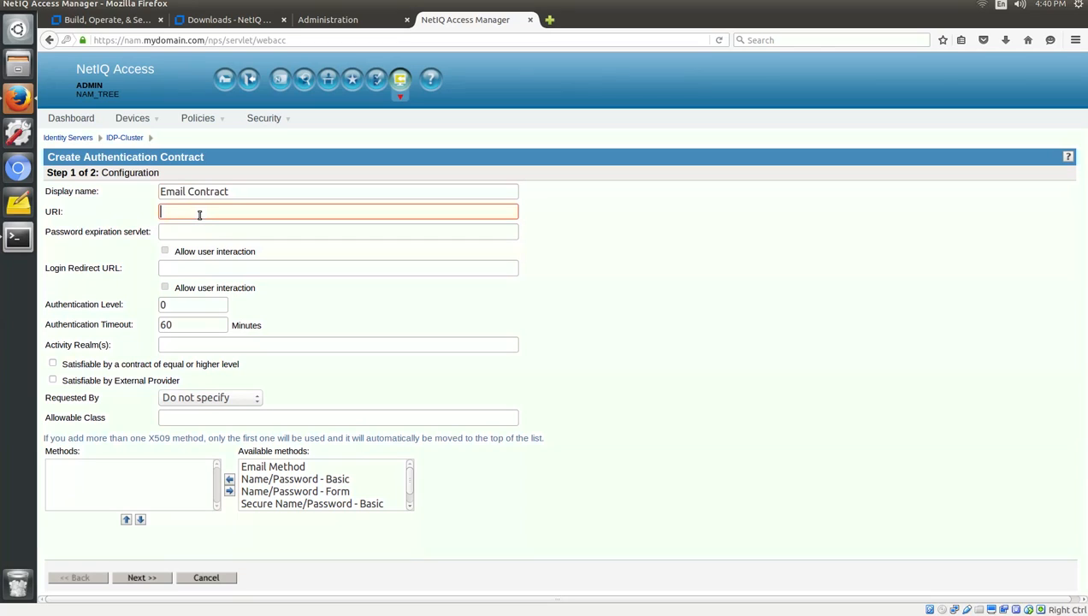
{"action": "type", "text": "emai"}
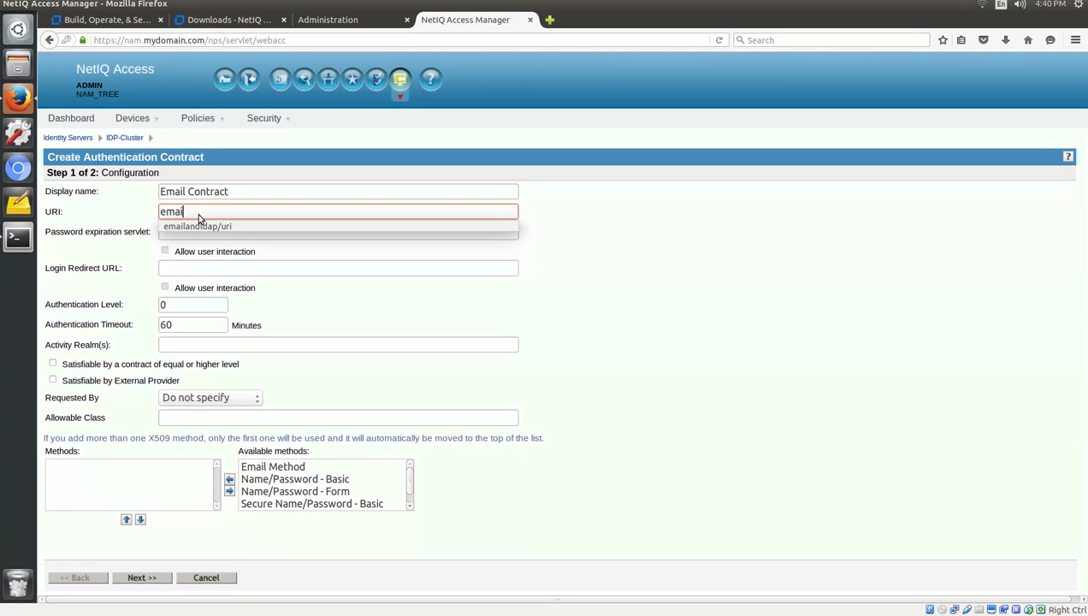
{"action": "type", "text": "landldap/uri"}
{"action": "left_click", "coordinate": [198, 213]}
{"action": "left_click", "coordinate": [579, 254]}
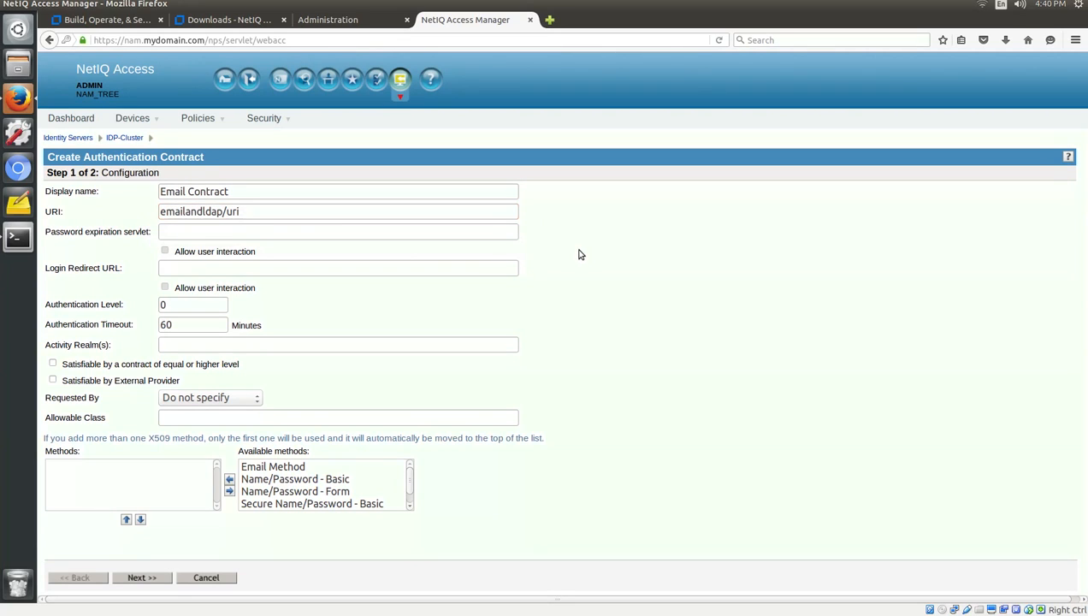
Add Name/Password - Form, then Email Method, to the contract's methods and proceed.
{"action": "left_click", "coordinate": [342, 493]}
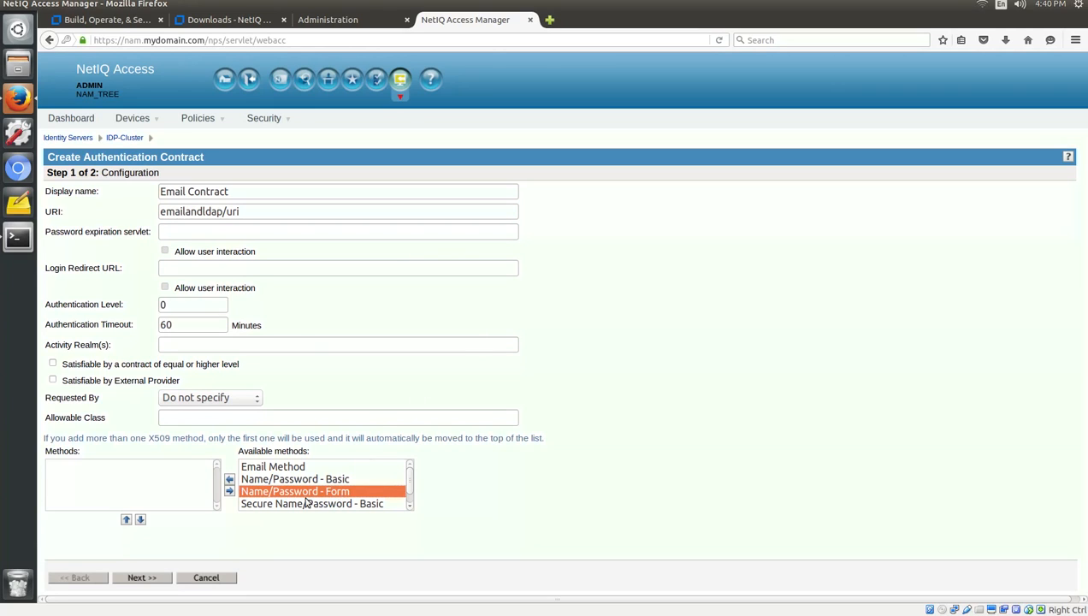
{"action": "left_click", "coordinate": [231, 480]}
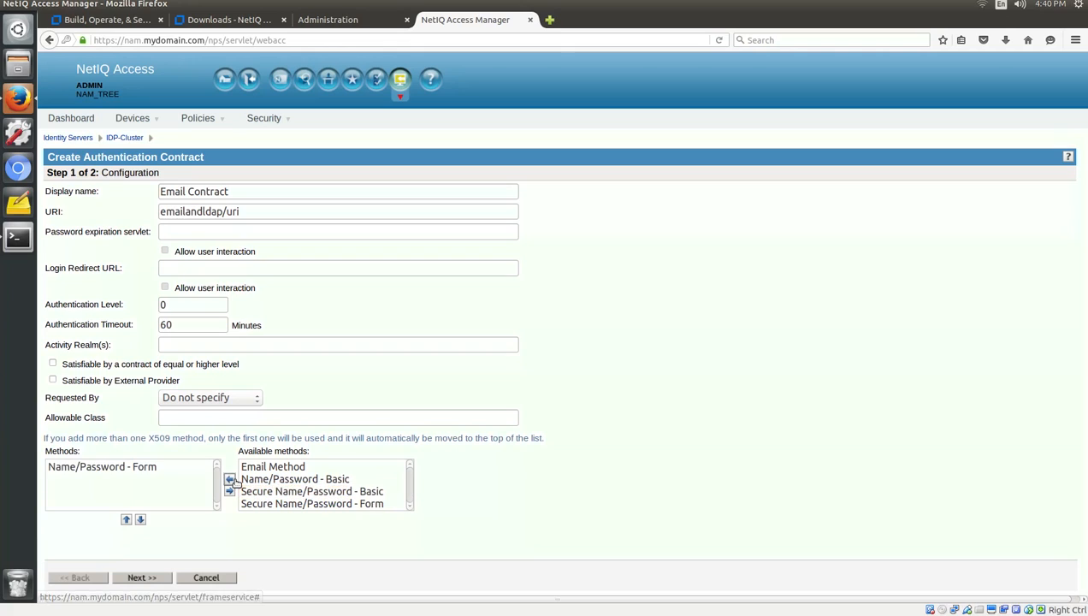
{"action": "left_click", "coordinate": [289, 468]}
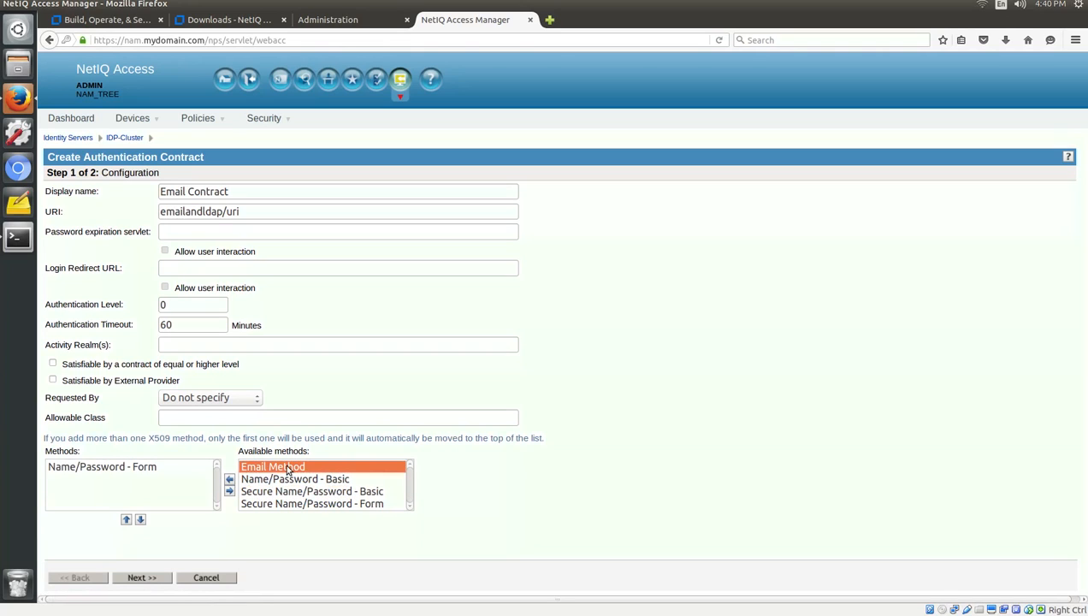
{"action": "left_click", "coordinate": [229, 481]}
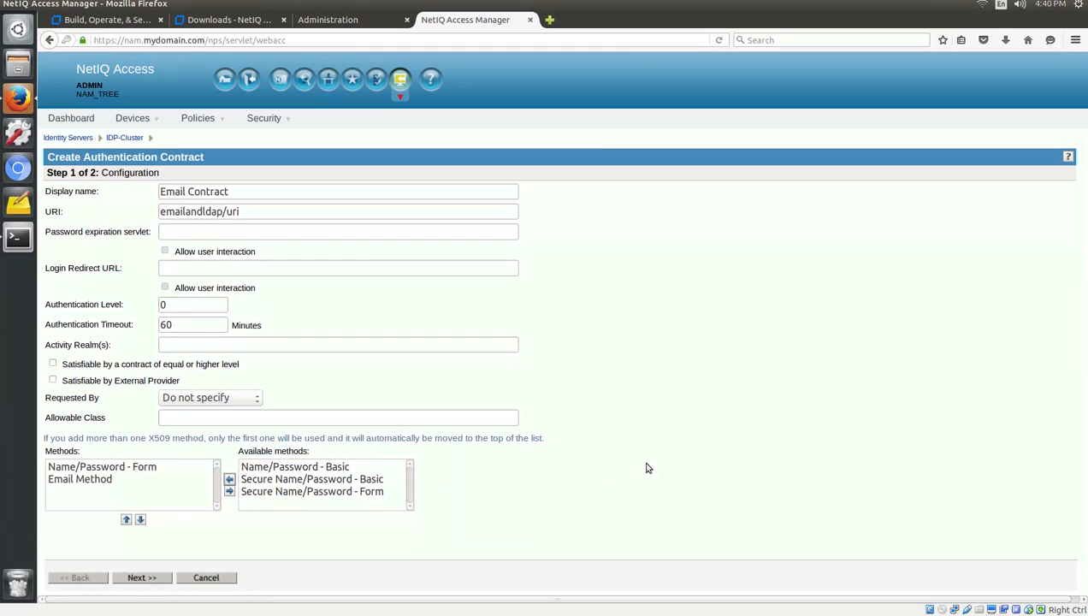
{"action": "left_click", "coordinate": [158, 580]}
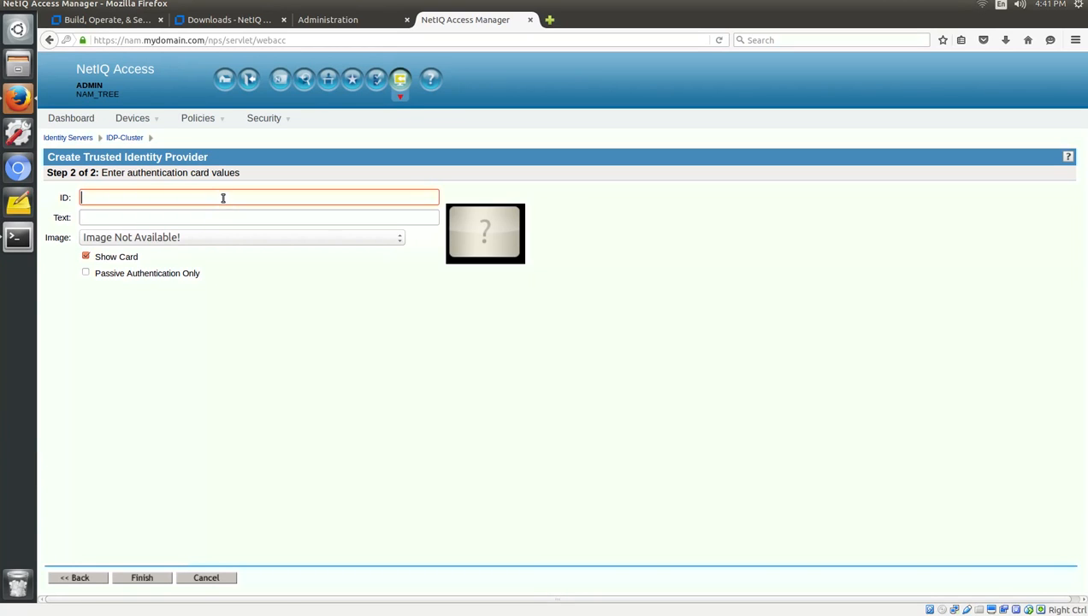
Give the card ID Email_Verfiication, text 'Email OTP' and NMAS Biometrics image, then finish.
{"action": "left_click", "coordinate": [222, 197]}
{"action": "left_click", "coordinate": [221, 211]}
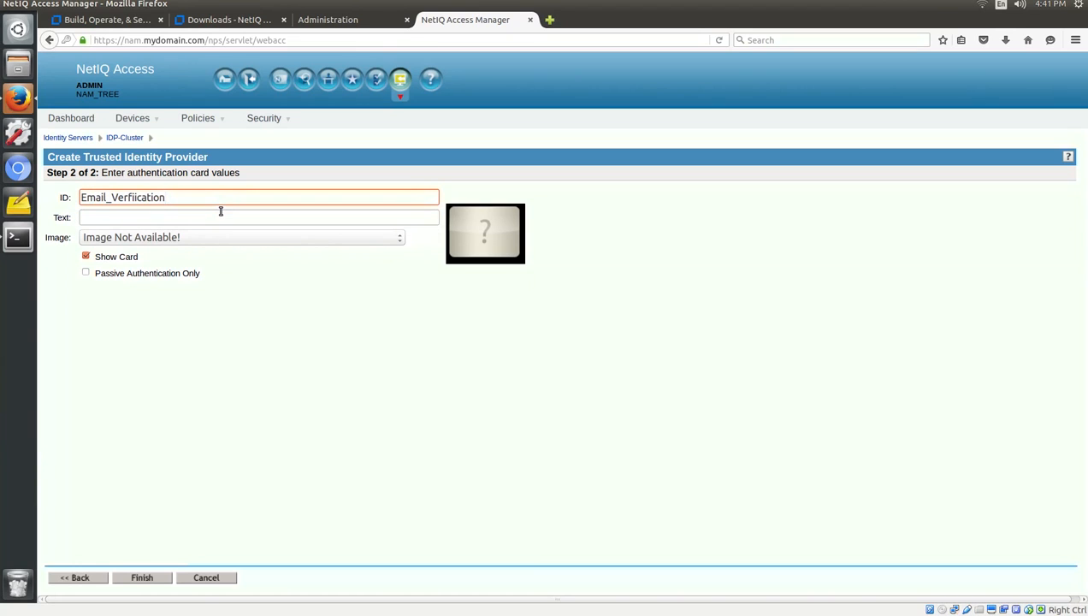
{"action": "left_click", "coordinate": [221, 219]}
{"action": "type", "text": "Em"}
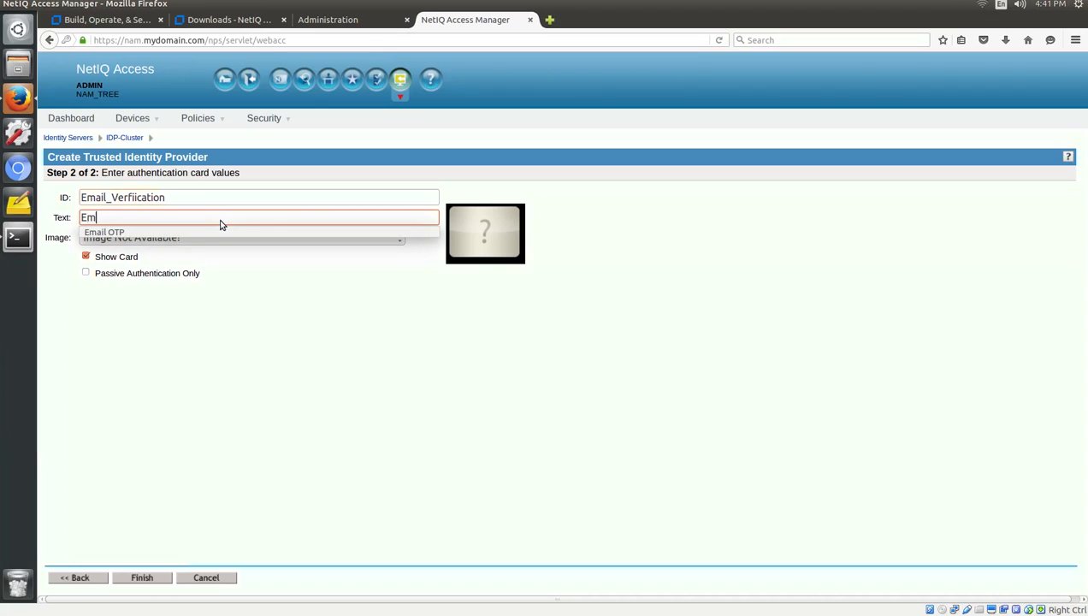
{"action": "type", "text": "ail OTP"}
{"action": "left_click", "coordinate": [302, 298]}
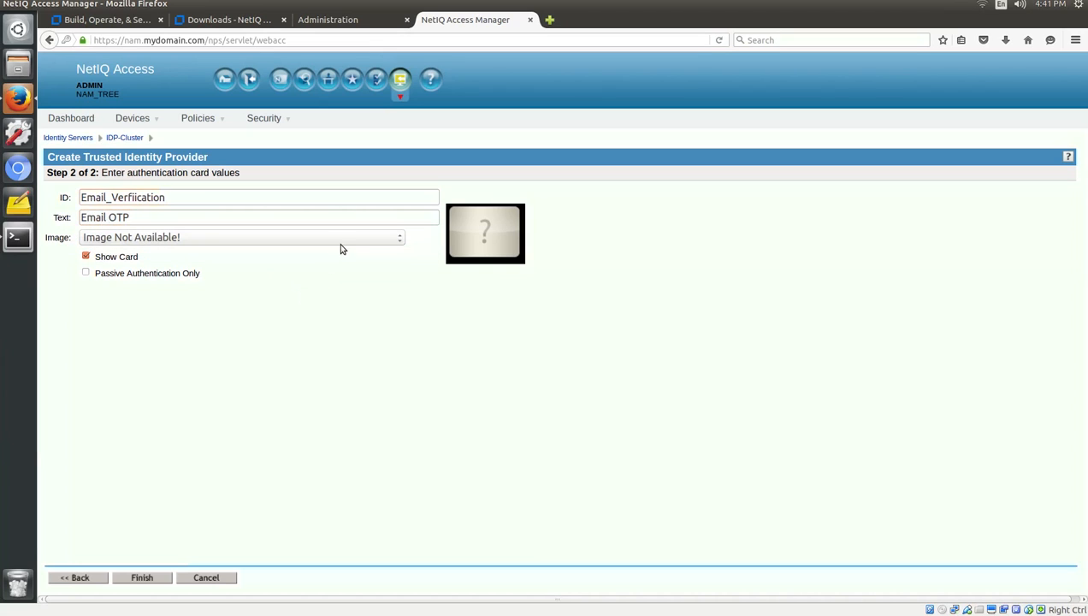
{"action": "left_click", "coordinate": [343, 242]}
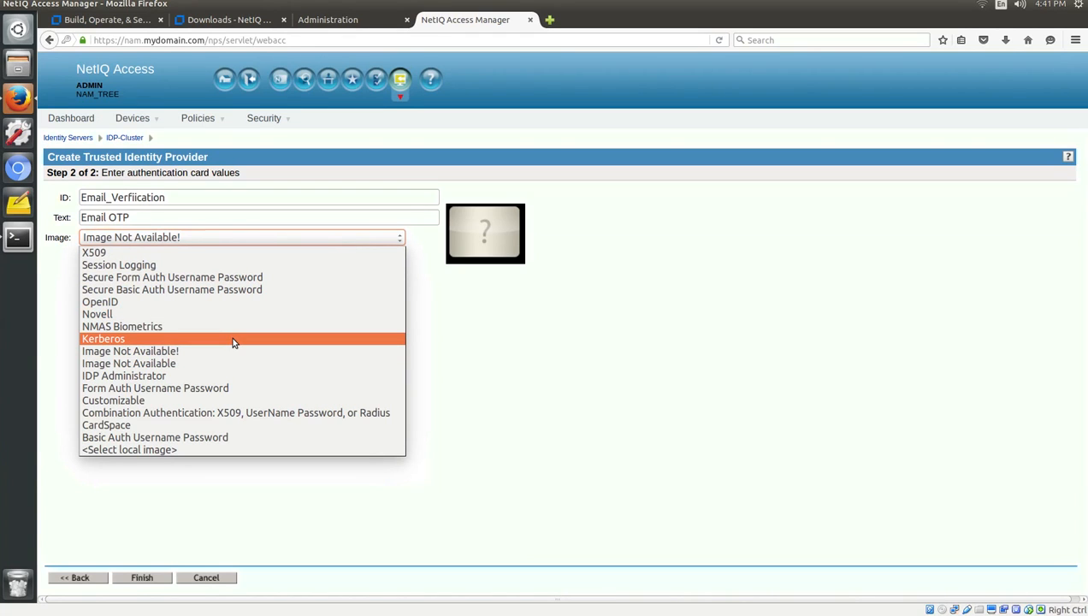
{"action": "left_click", "coordinate": [120, 327]}
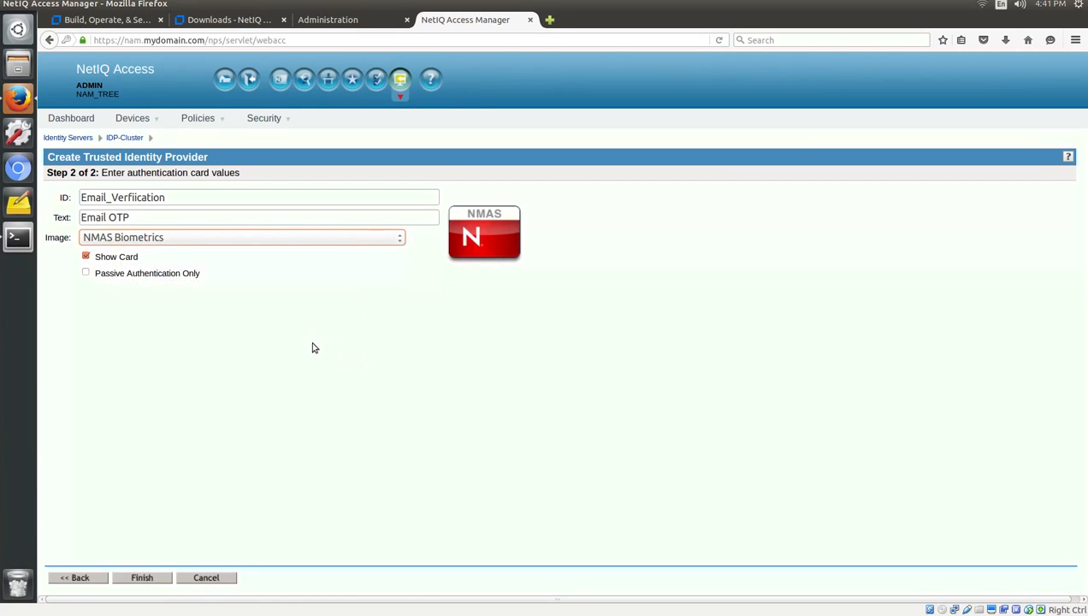
{"action": "left_click_drag", "start_coordinate": [146, 260], "coordinate": [90, 260]}
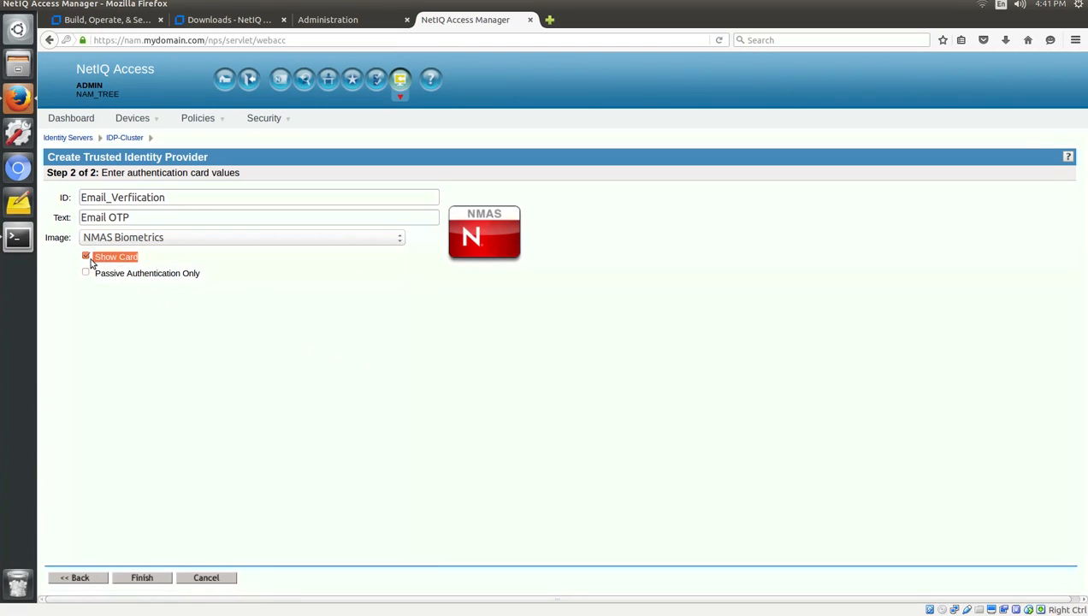
{"action": "left_click", "coordinate": [164, 324]}
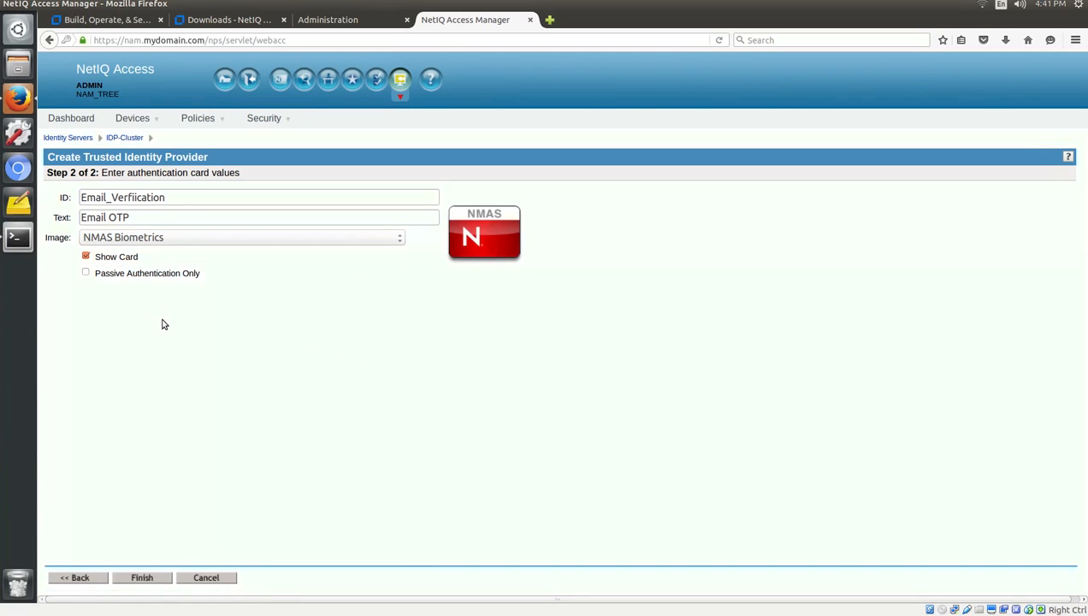
{"action": "left_click", "coordinate": [143, 578]}
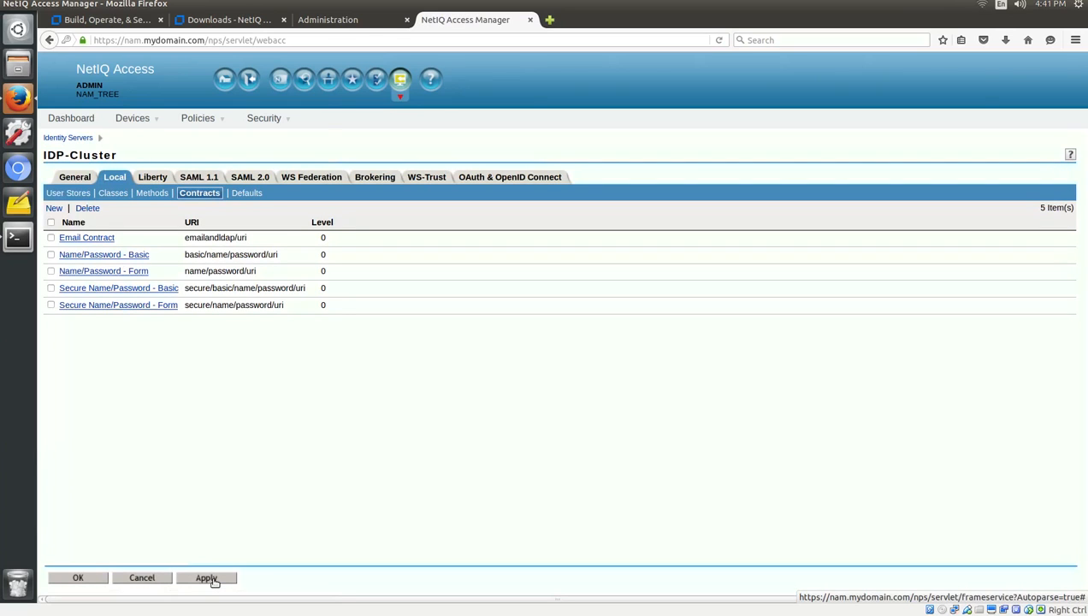
Apply the contract changes and save the identity server configuration, dismissing the download prompt.
{"action": "left_click", "coordinate": [209, 579]}
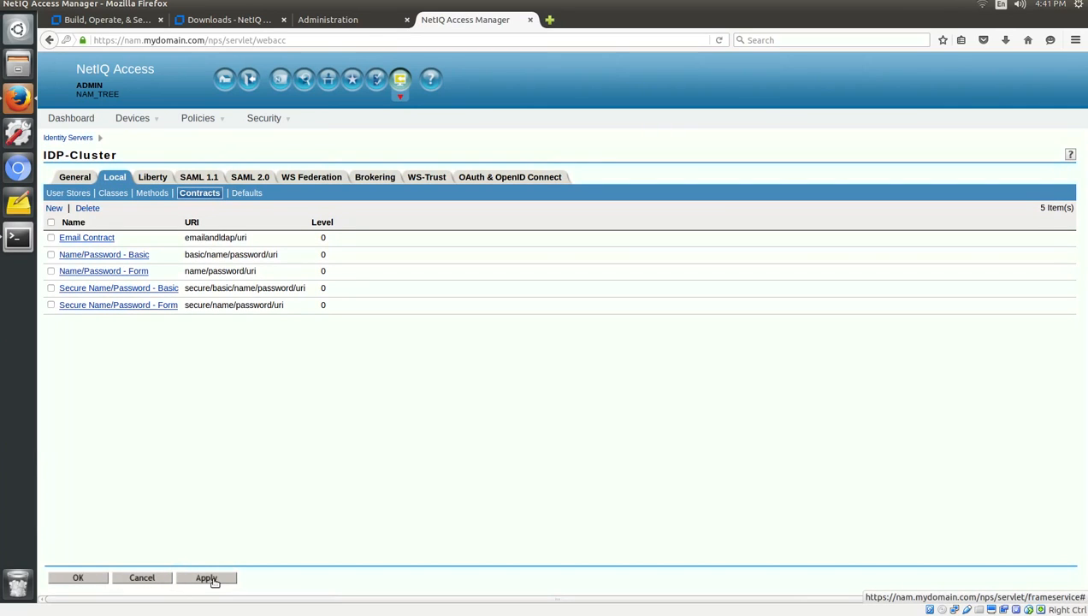
{"action": "left_click", "coordinate": [72, 580]}
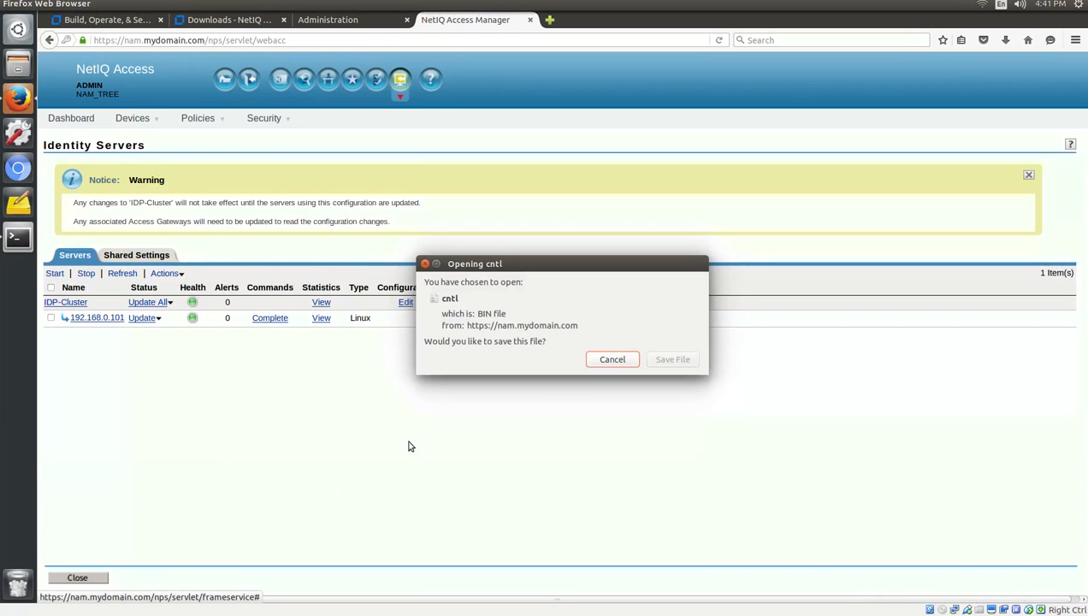
{"action": "left_click", "coordinate": [424, 264]}
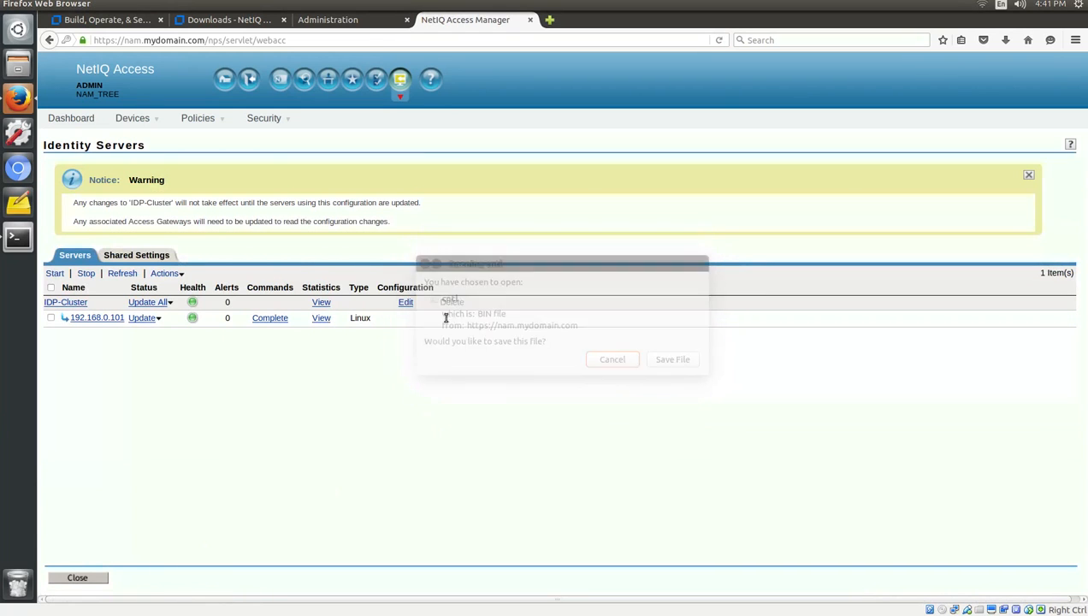
Update all IDP-Cluster servers and 192.168.0.101, refreshing until both show Current, then close.
{"action": "left_click", "coordinate": [167, 302]}
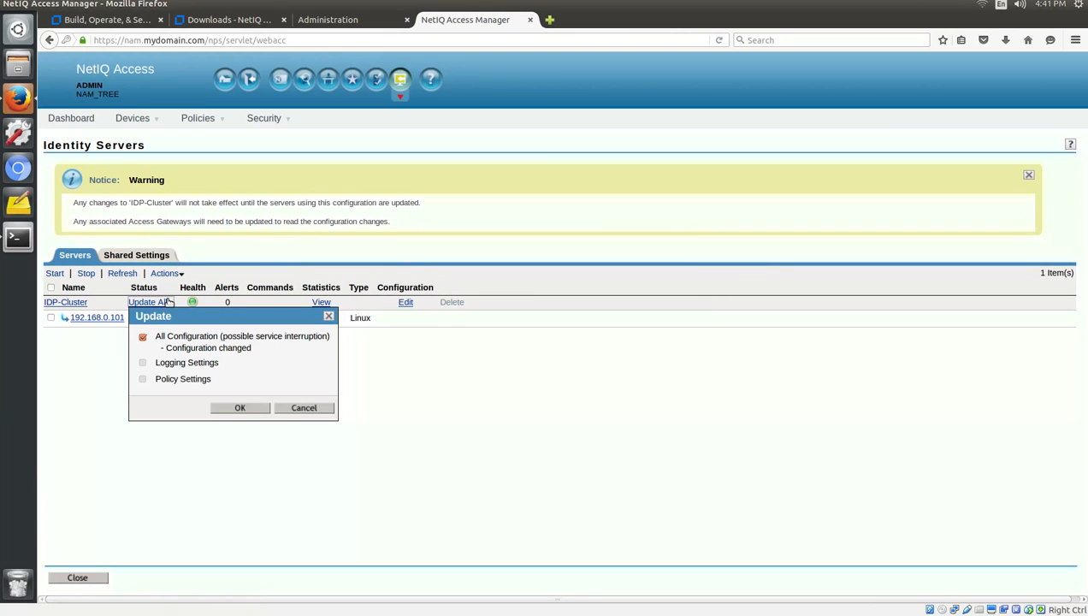
{"action": "left_click", "coordinate": [240, 408]}
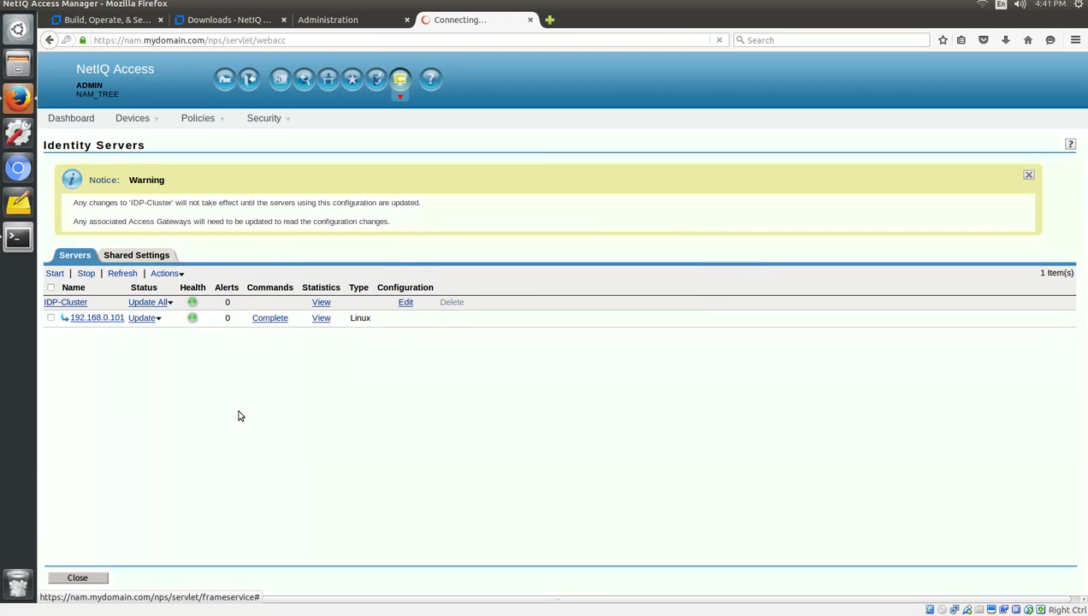
{"action": "left_click", "coordinate": [151, 318]}
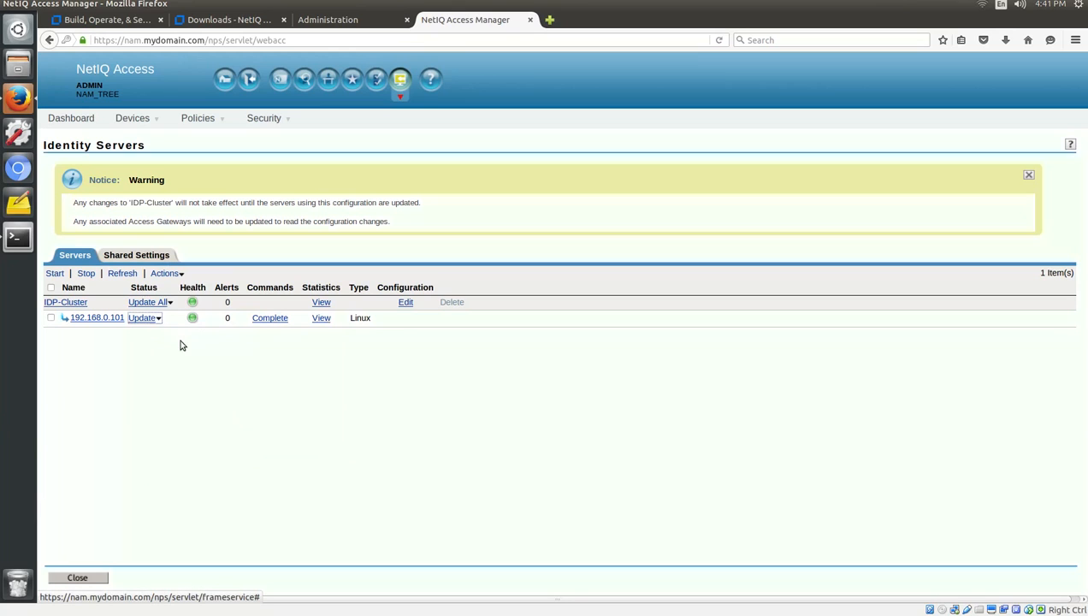
{"action": "left_click", "coordinate": [236, 424]}
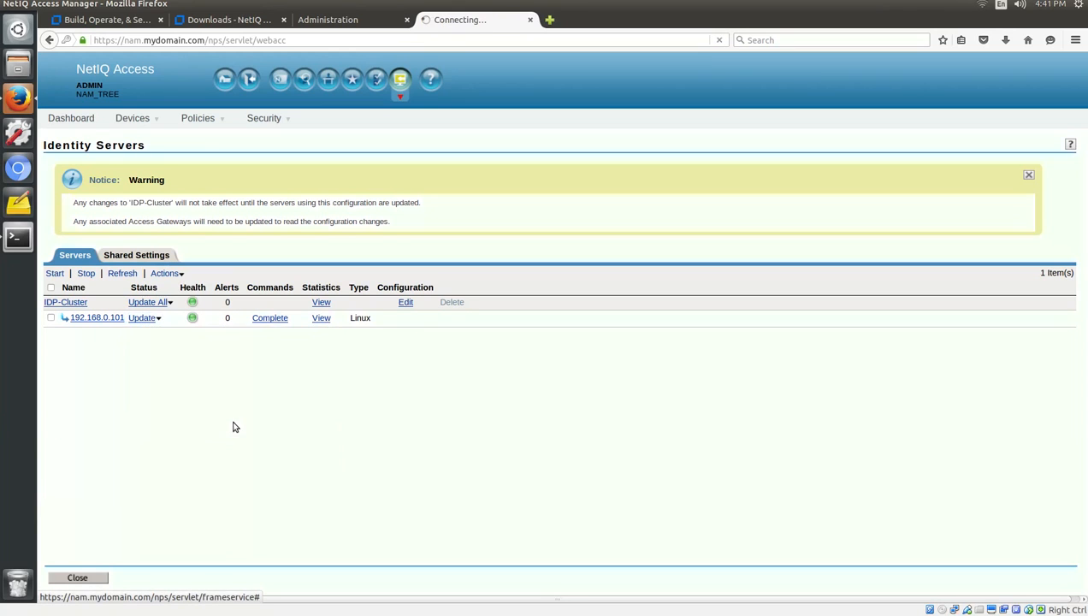
{"action": "left_click", "coordinate": [125, 274]}
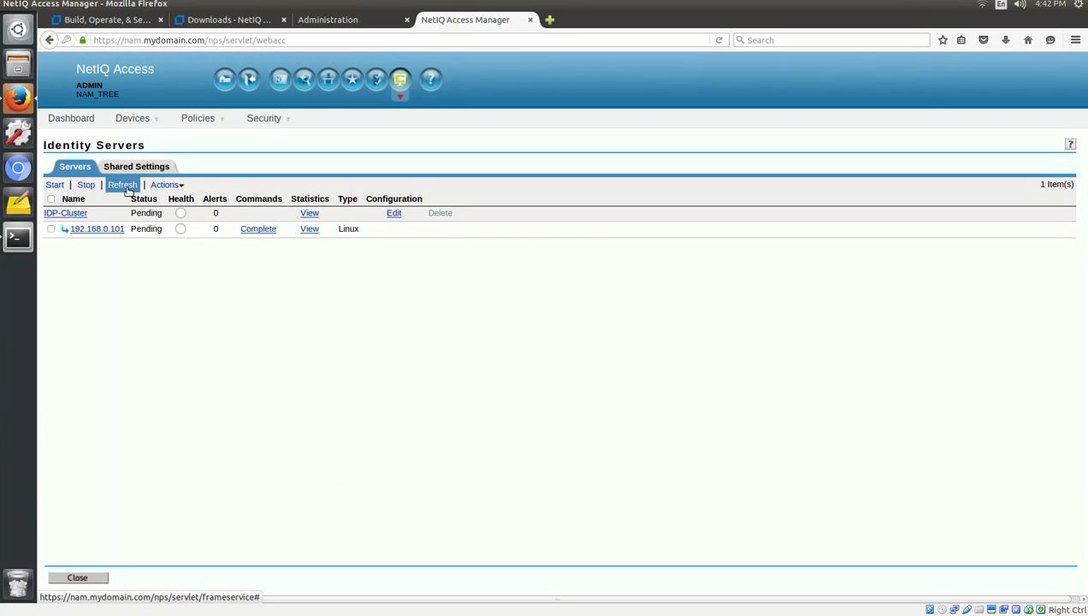
{"action": "left_click", "coordinate": [123, 185]}
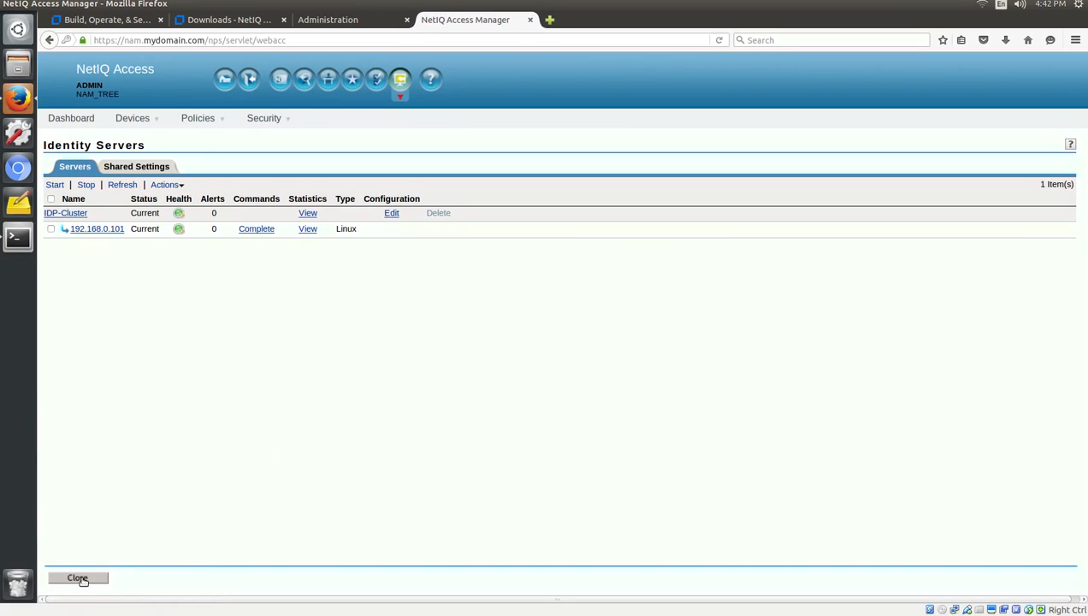
{"action": "left_click", "coordinate": [82, 580]}
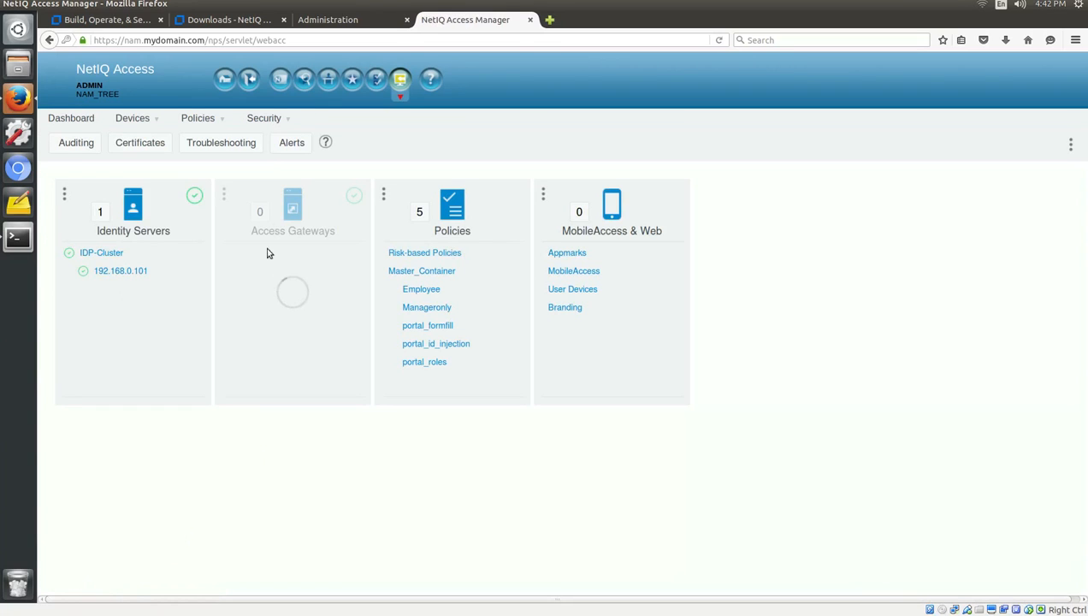
Log out of the admin console and load nam.mydomain.com/nidp/ to view its local logins.
{"action": "left_click", "coordinate": [249, 80]}
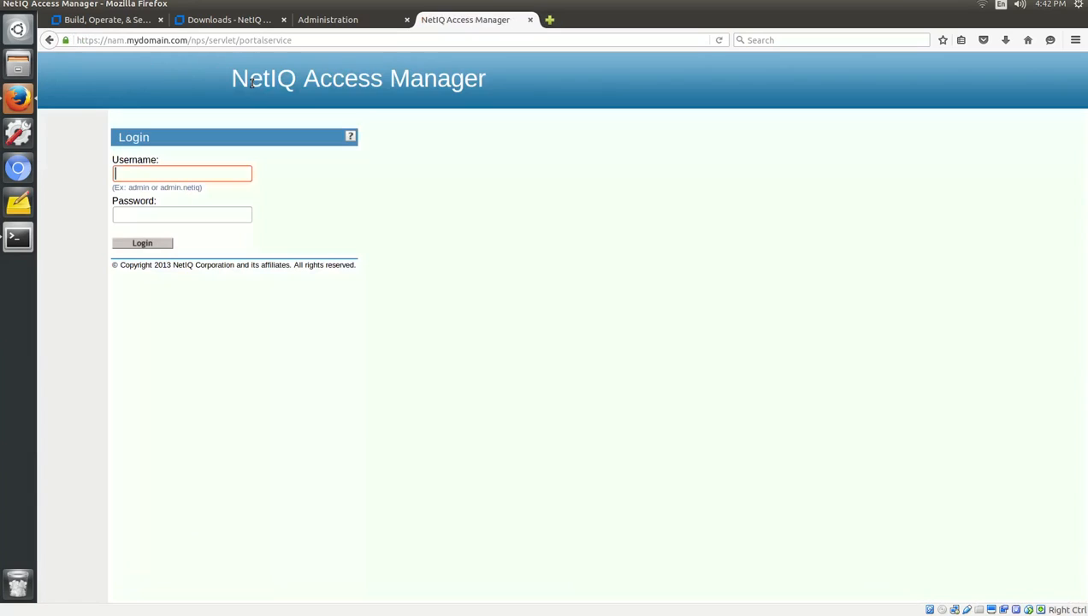
{"action": "left_click_drag", "start_coordinate": [192, 40], "coordinate": [335, 46]}
{"action": "type", "text": "nidp/"}
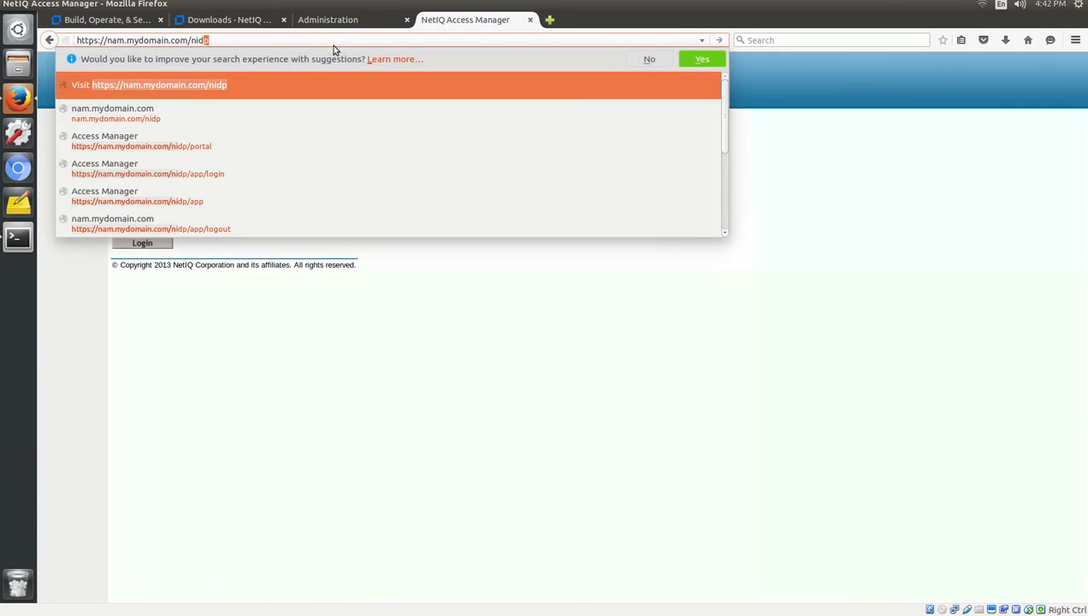
{"action": "key", "text": "Return"}
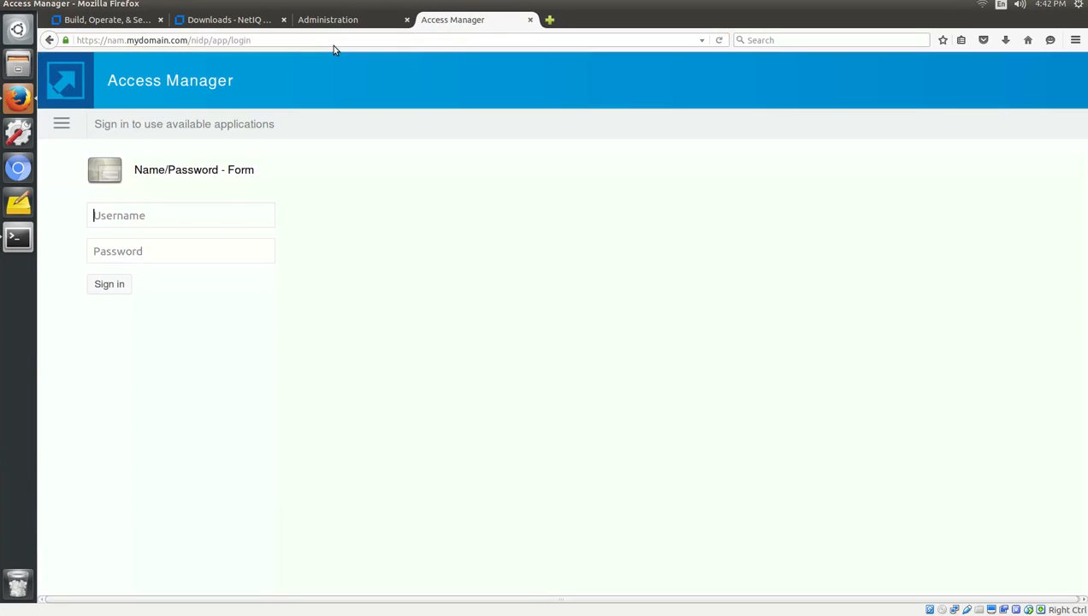
{"action": "left_click", "coordinate": [62, 125]}
In the terminal, abandon the partial command and clear the screen.
{"action": "left_click", "coordinate": [20, 239]}
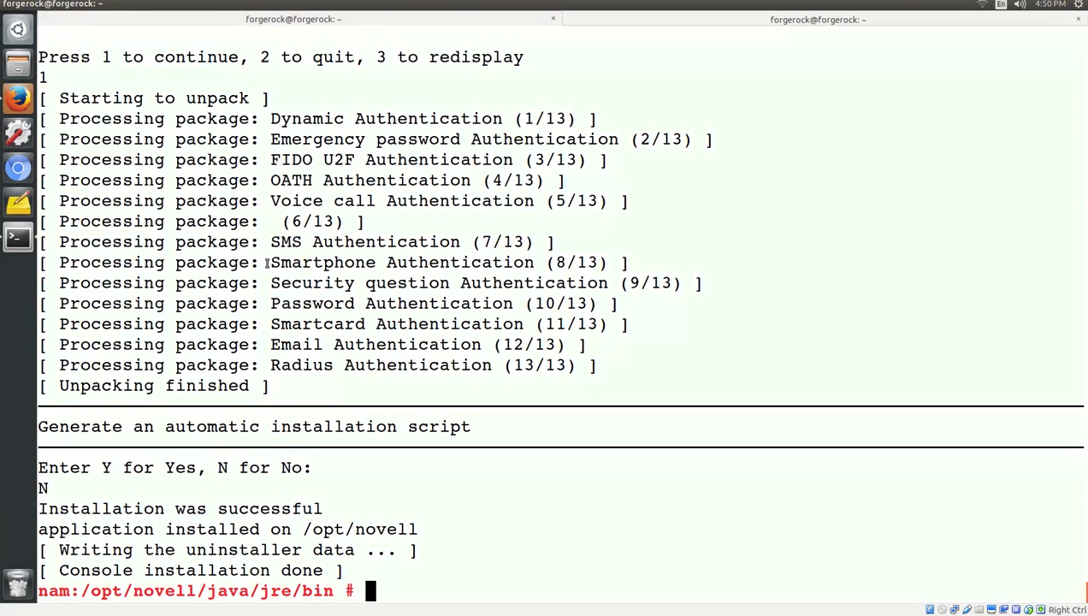
{"action": "type", "text": "r"}
{"action": "key", "text": "Tab"}
{"action": "key", "text": "Tab"}
{"action": "key", "text": "n"}
{"action": "key", "text": "BackSpace"}
{"action": "type", "text": "clear"}
{"action": "key", "text": "Return"}
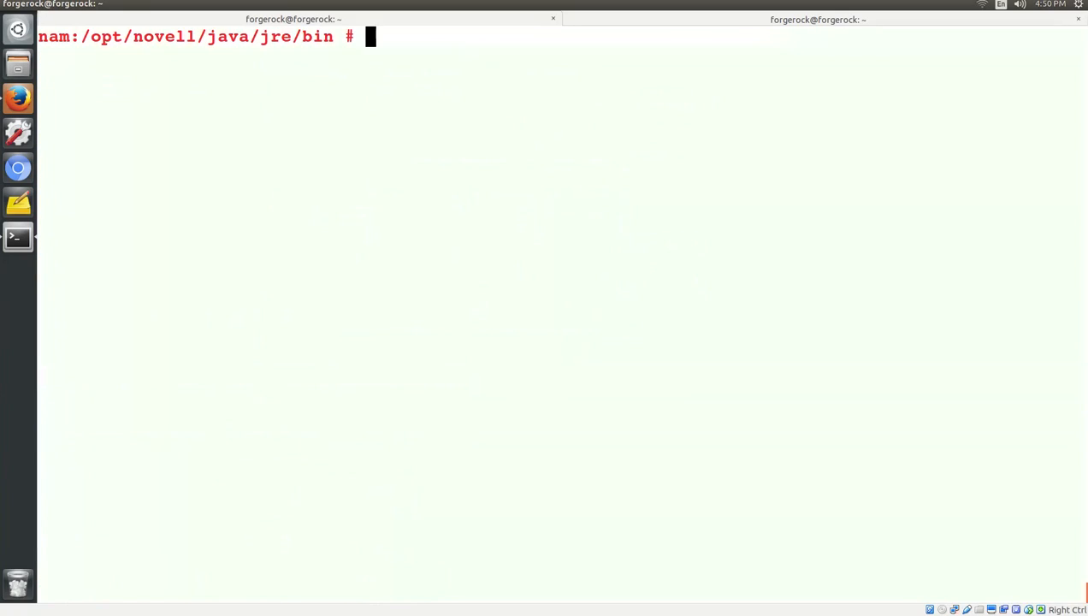
Restart the Identity Provider with rcnovell-idp restart, then clear the screen.
{"action": "type", "text": "rcn"}
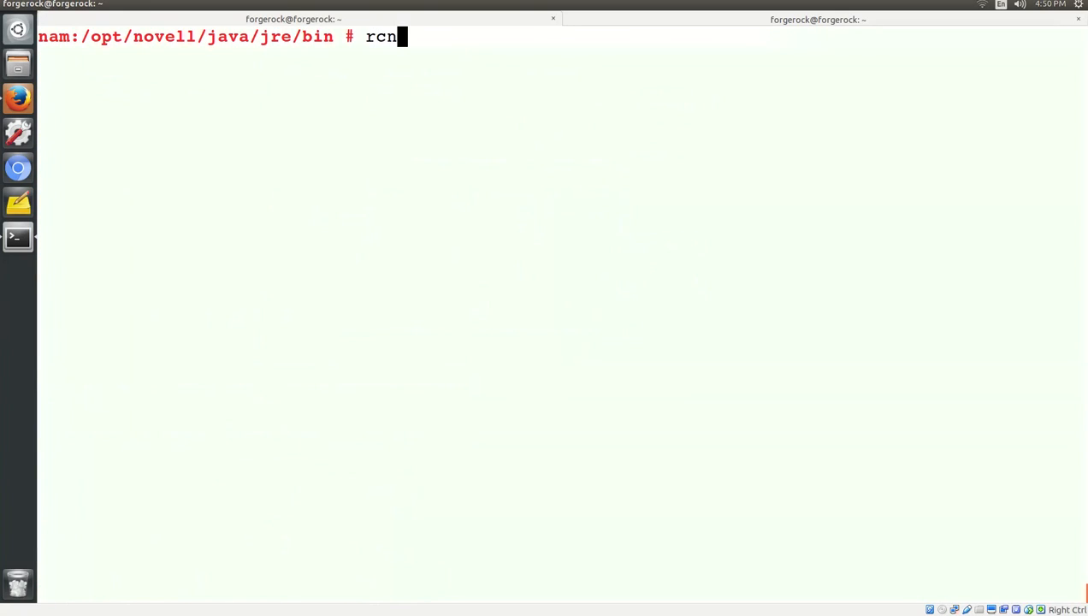
{"action": "key", "text": "Tab"}
{"action": "key", "text": "Tab"}
{"action": "type", "text": "ovell-"}
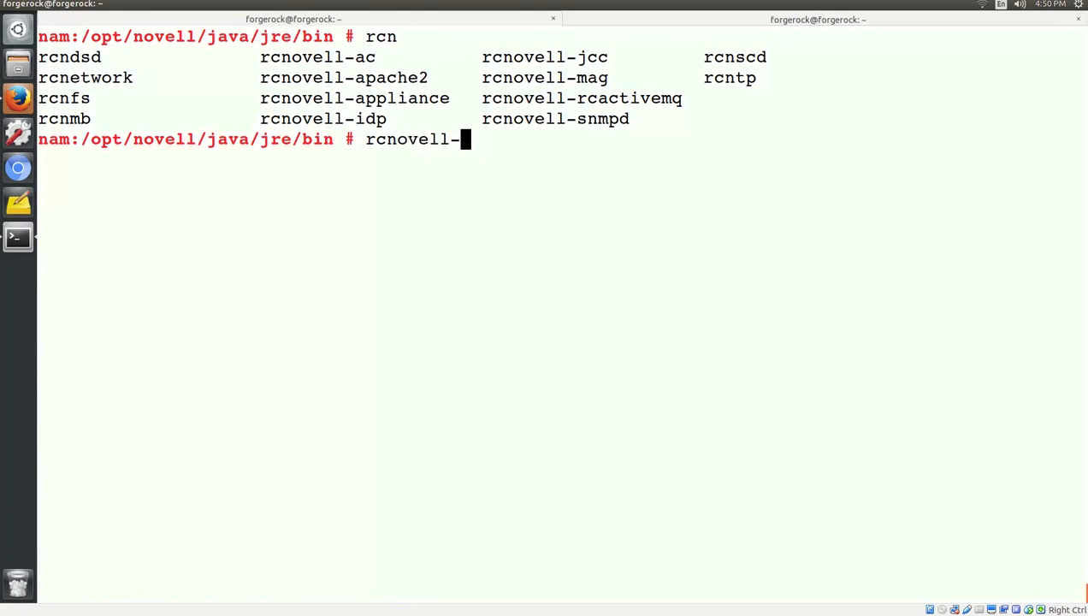
{"action": "type", "text": "idp restart"}
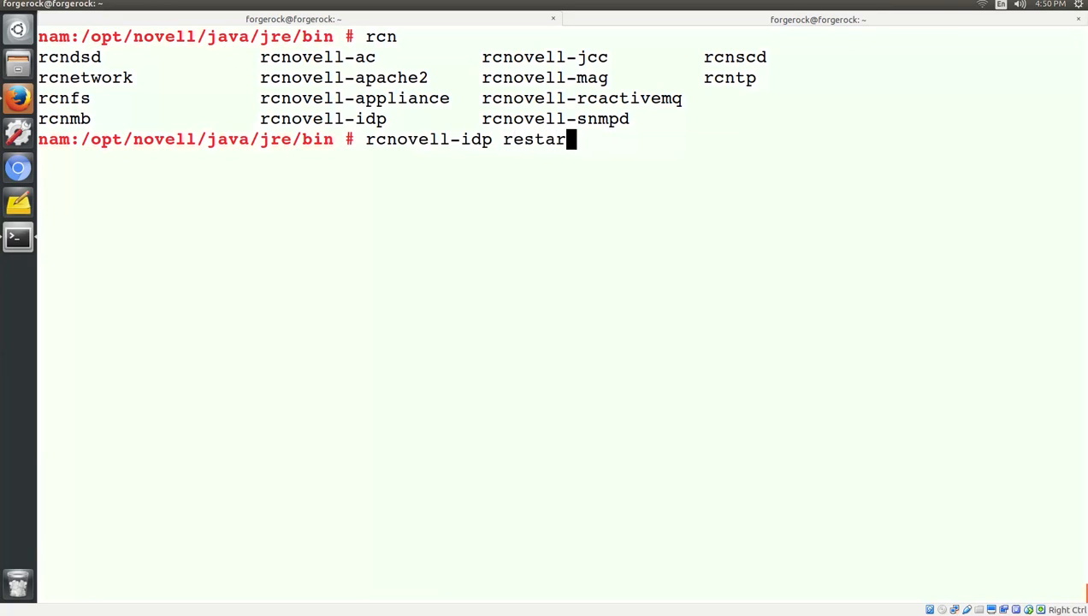
{"action": "key", "text": "Return"}
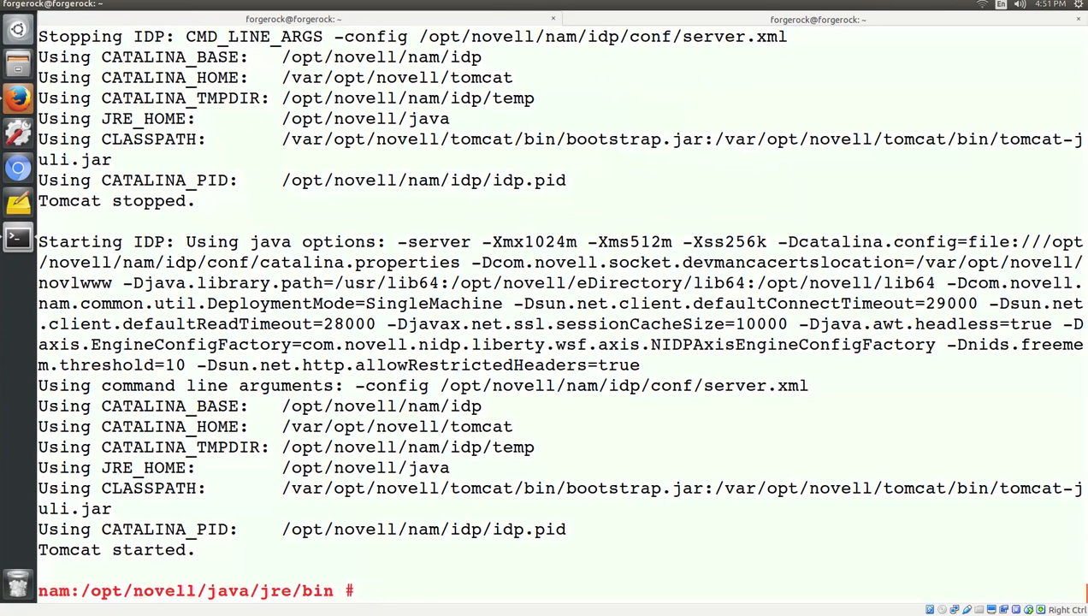
{"action": "type", "text": "clear"}
{"action": "key", "text": "Return"}
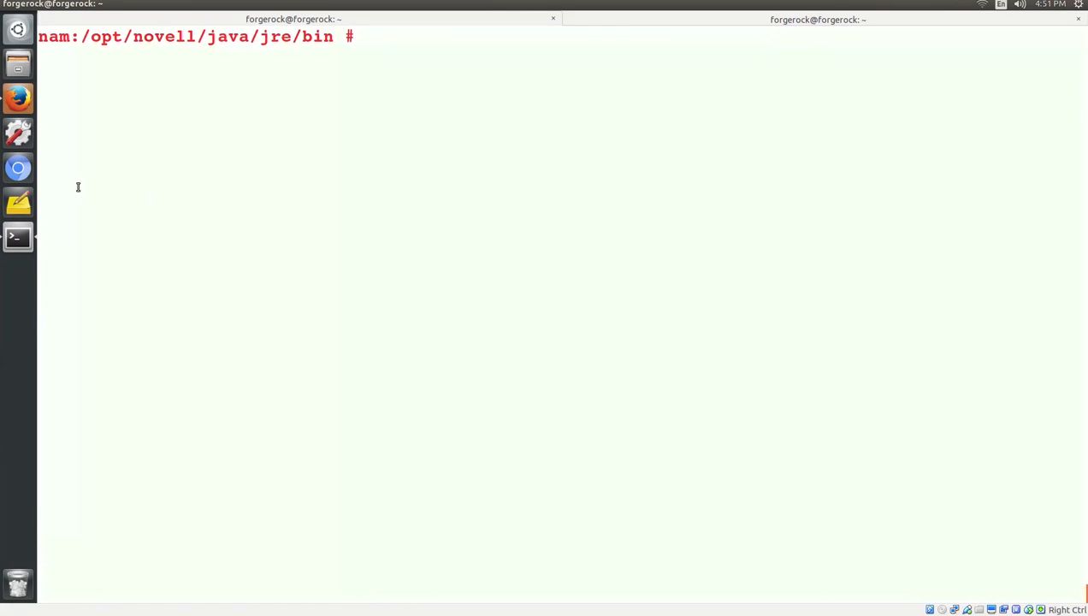
Open a private Firefox window and load nam.mydomain.com/nidp.
{"action": "left_click", "coordinate": [16, 105]}
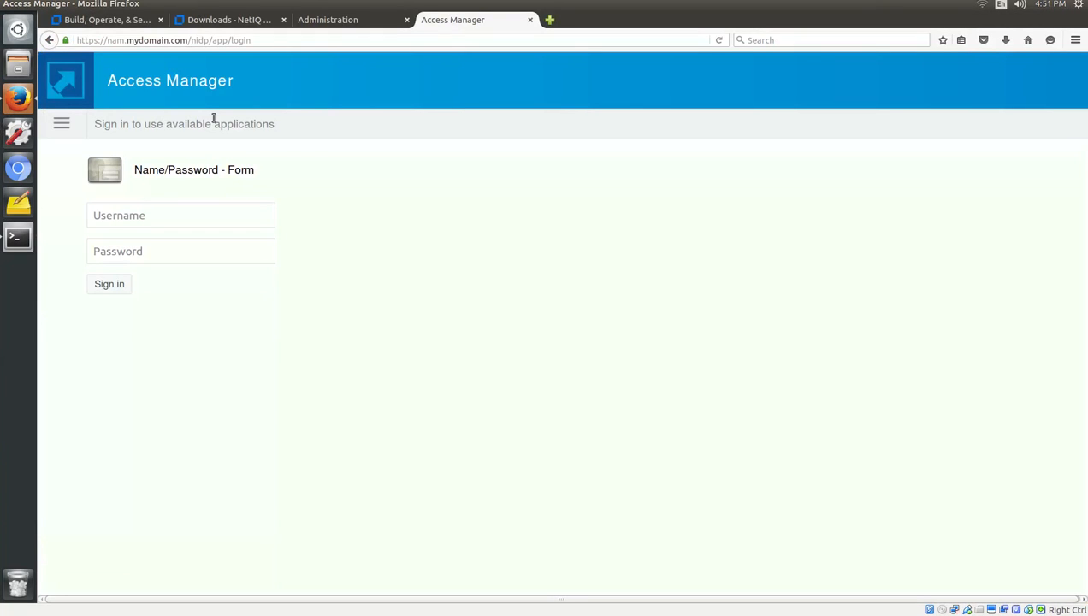
{"action": "left_click", "coordinate": [1076, 39]}
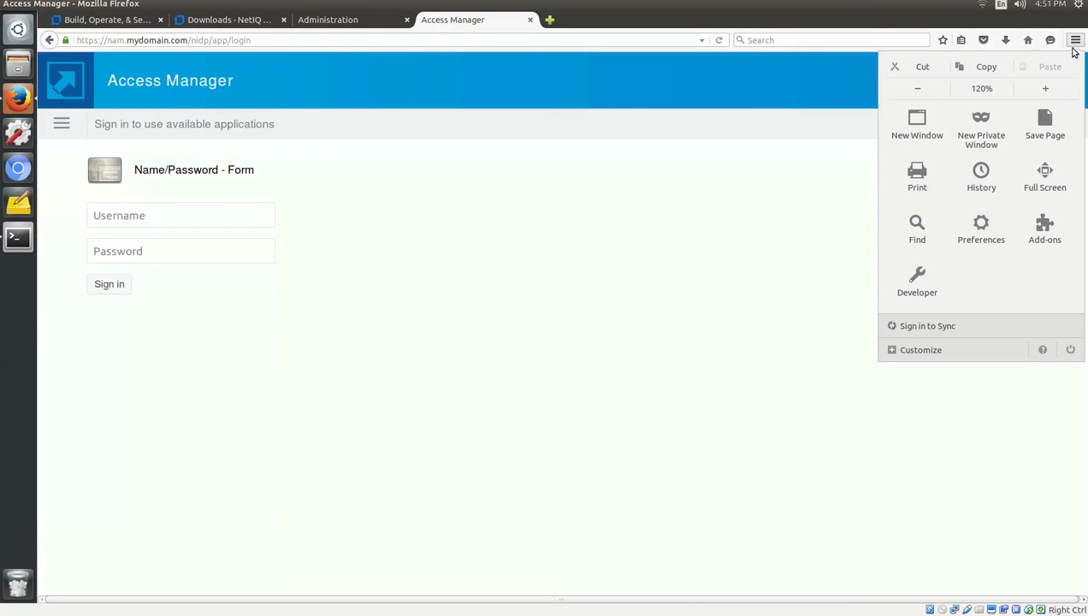
{"action": "left_click", "coordinate": [992, 137]}
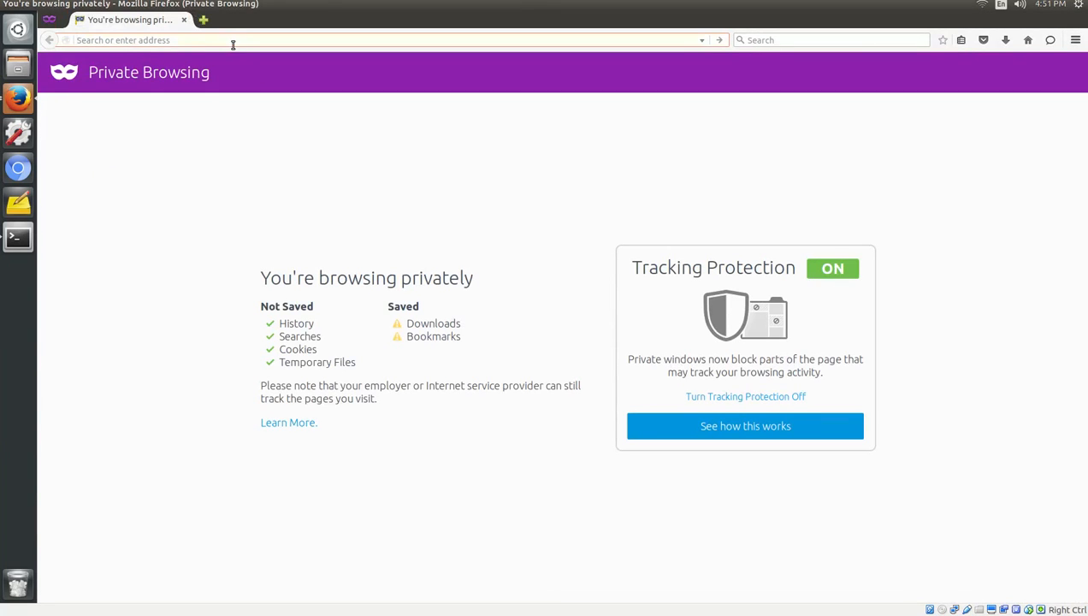
{"action": "type", "text": "nam.m"}
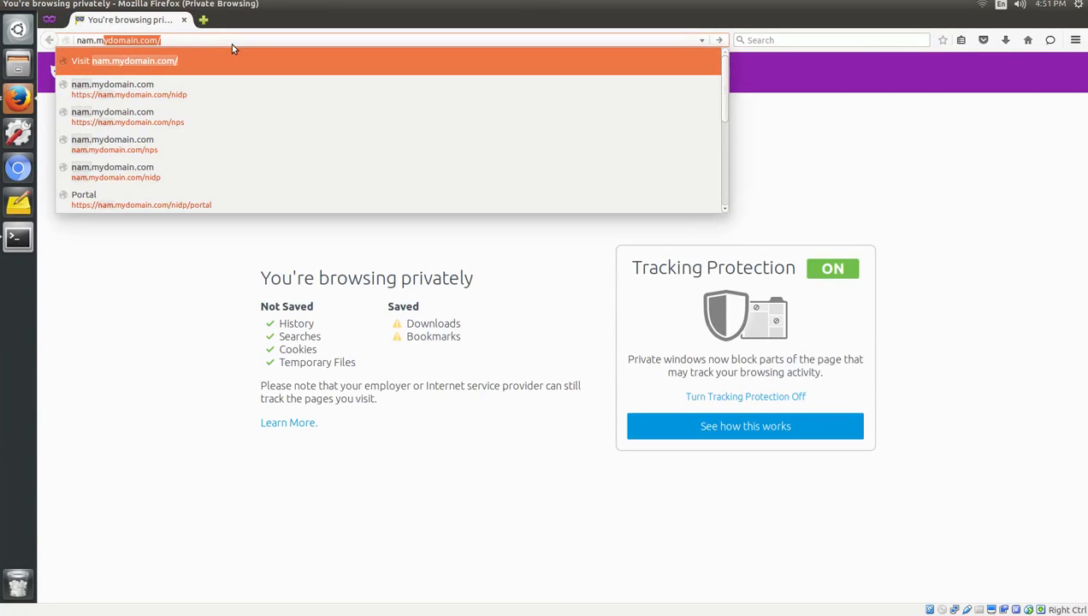
{"action": "type", "text": "ydomain.com/"}
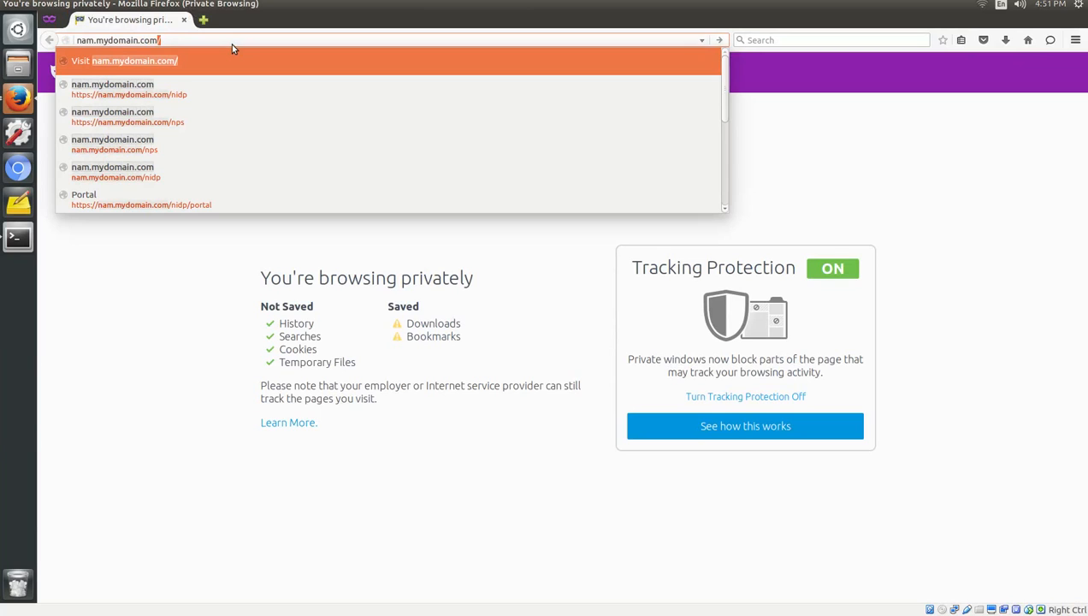
{"action": "type", "text": "nidp"}
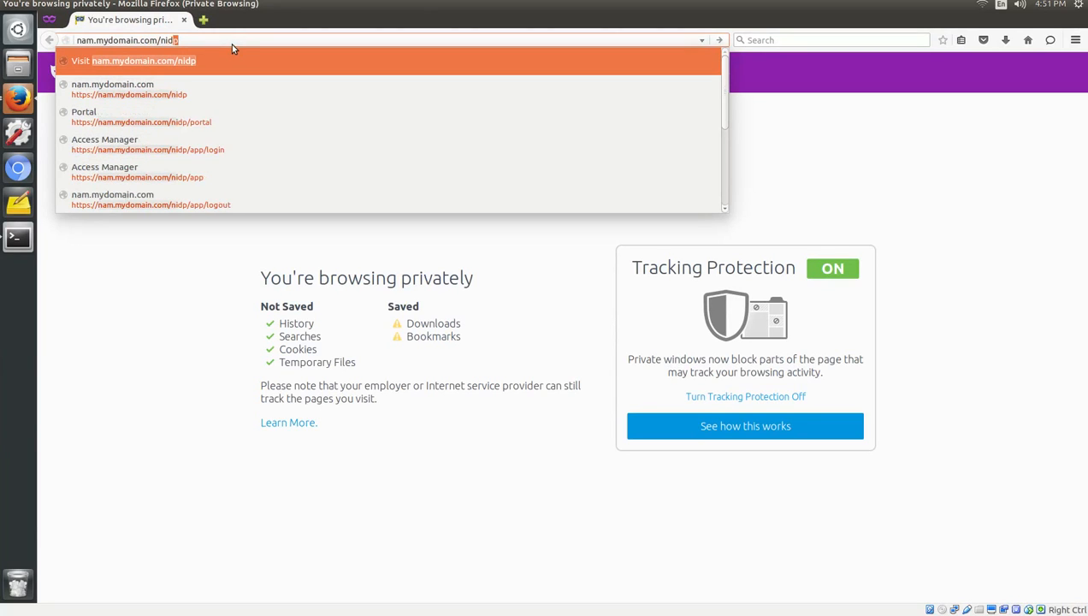
{"action": "key", "text": "Return"}
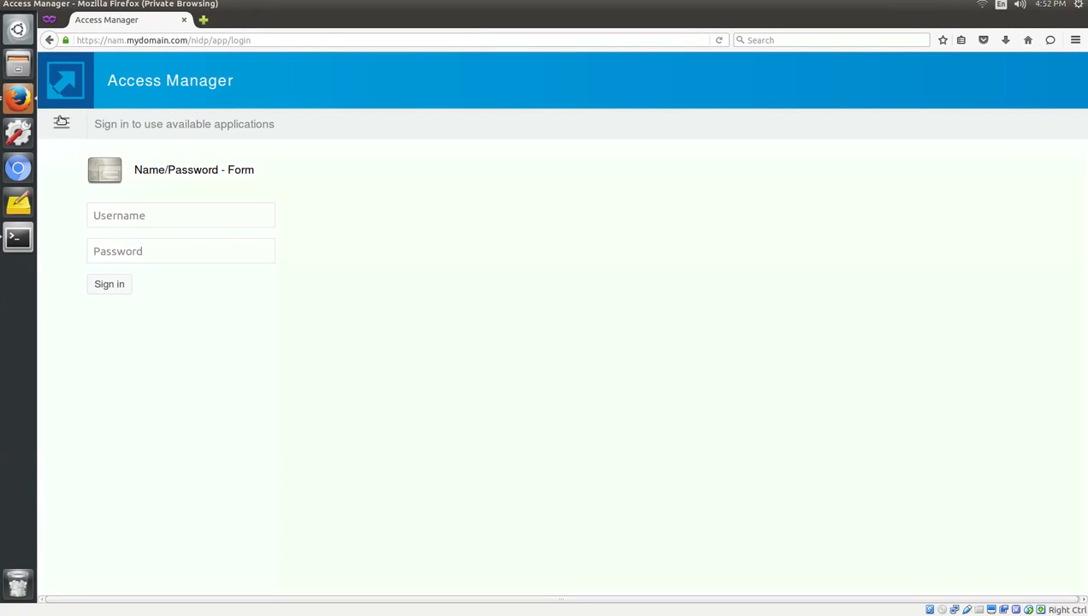
Check that Email OTP appears among the Local Logins, then close the private window.
{"action": "left_click", "coordinate": [60, 122]}
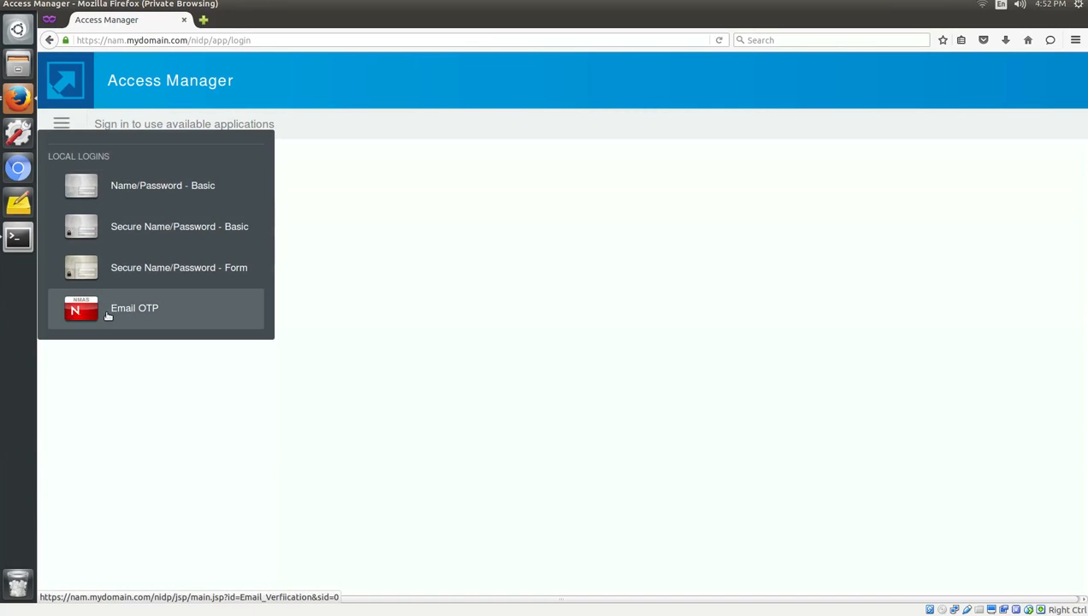
{"action": "left_click", "coordinate": [479, 318]}
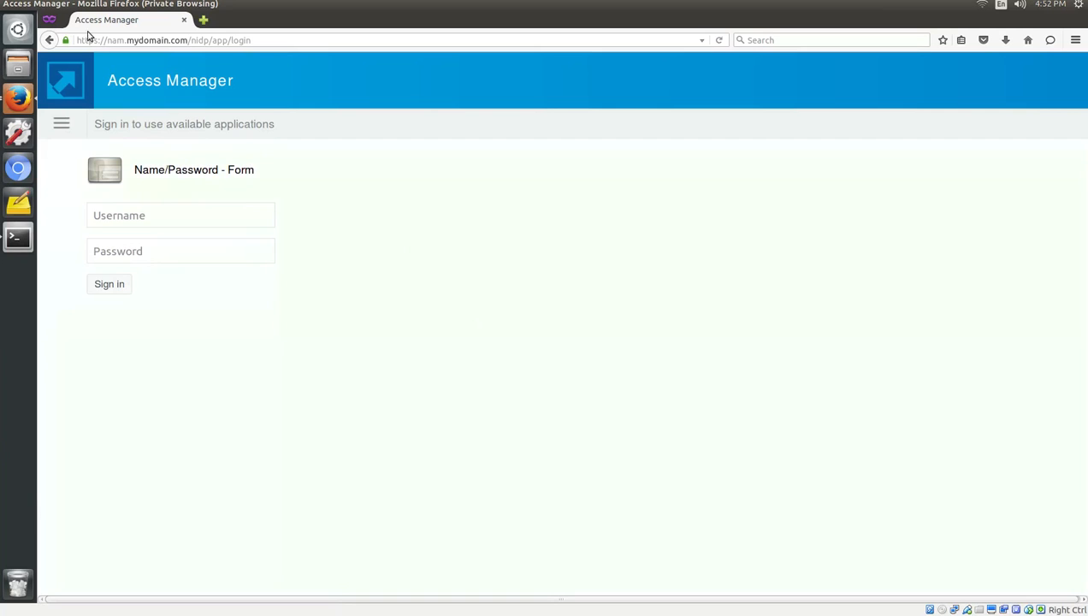
{"action": "left_click", "coordinate": [184, 22]}
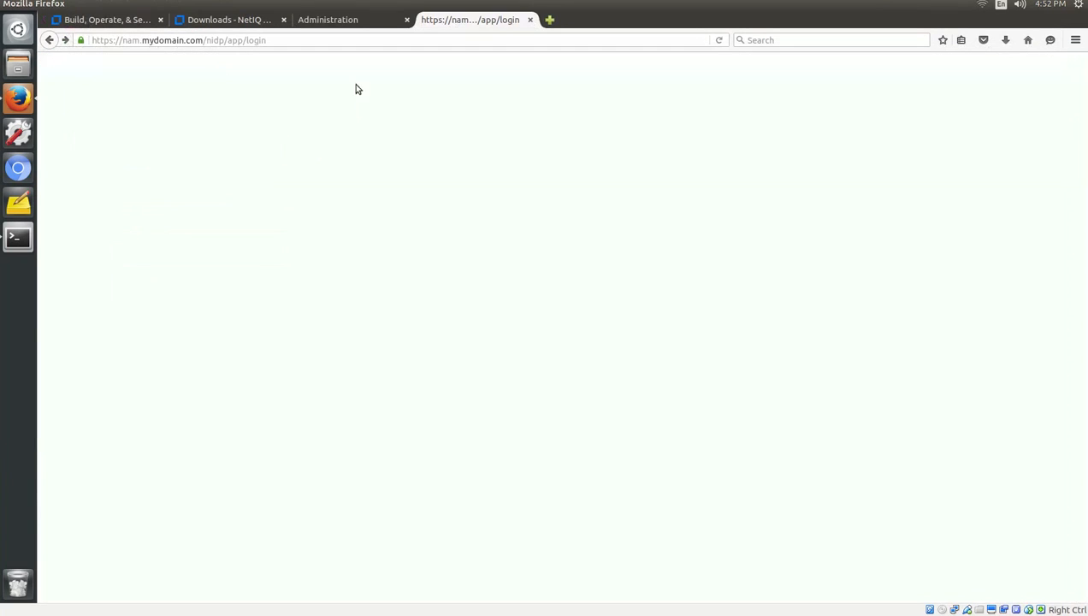
{"action": "left_click", "coordinate": [530, 20]}
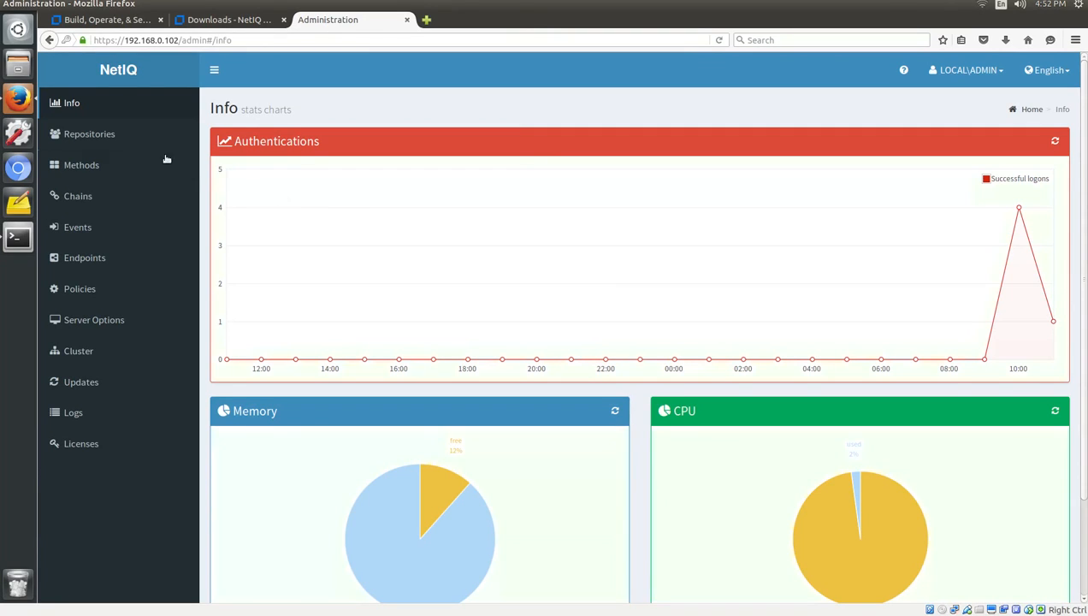
{"action": "left_click", "coordinate": [89, 175]}
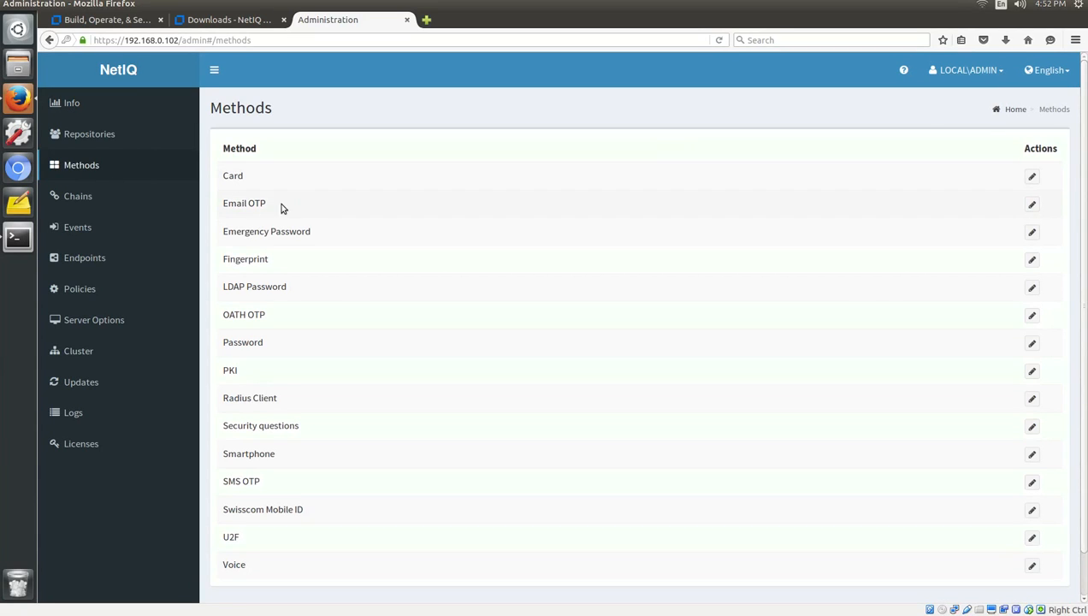
{"action": "left_click_drag", "start_coordinate": [267, 205], "coordinate": [221, 206]}
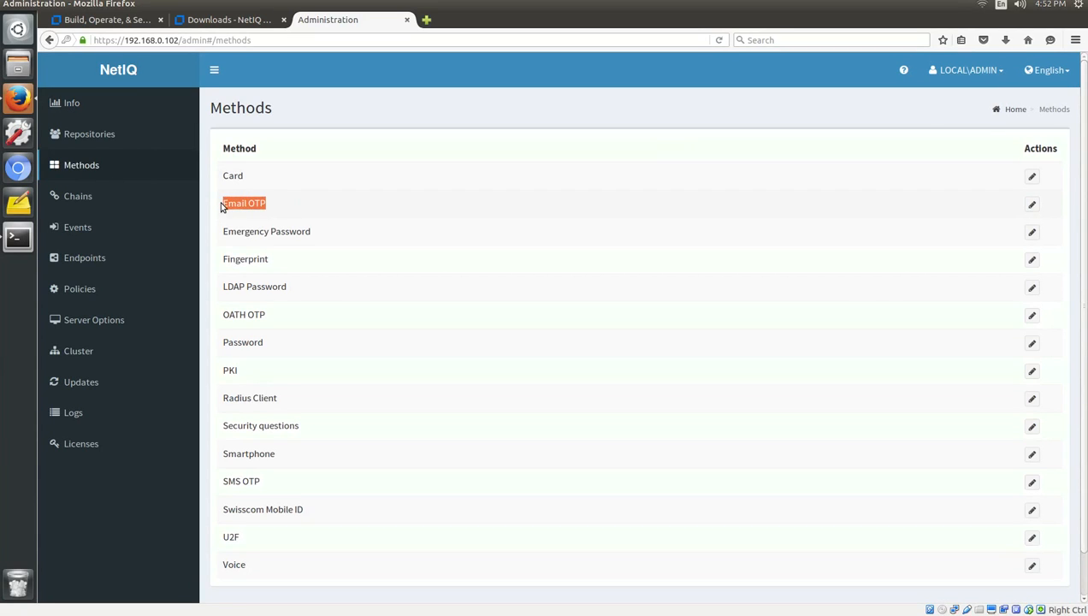
{"action": "left_click", "coordinate": [1031, 206]}
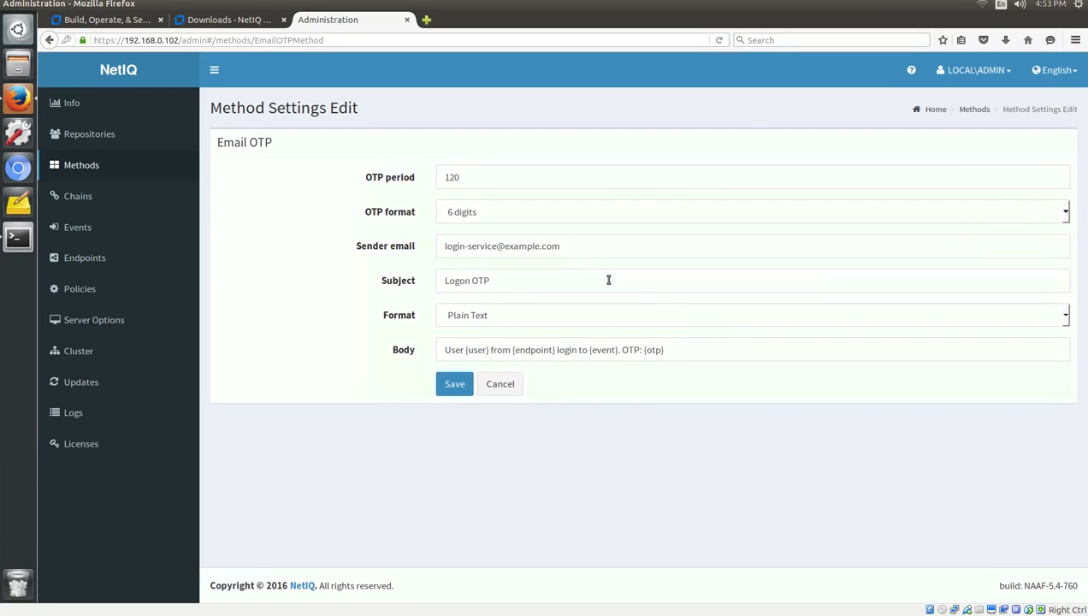
{"action": "left_click_drag", "start_coordinate": [572, 243], "coordinate": [405, 235]}
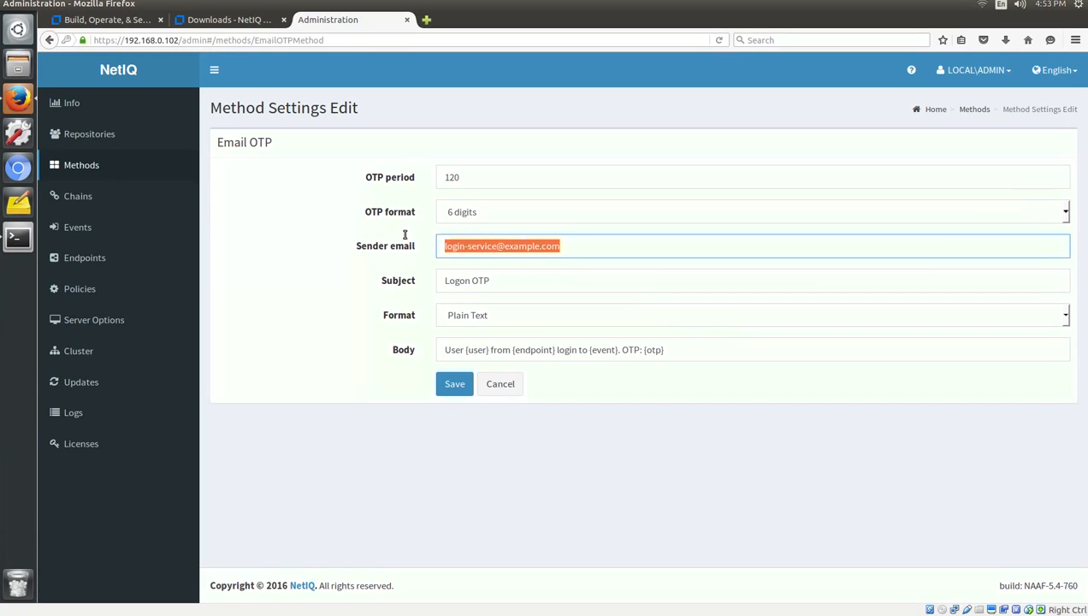
{"action": "type", "text": "admin@"}
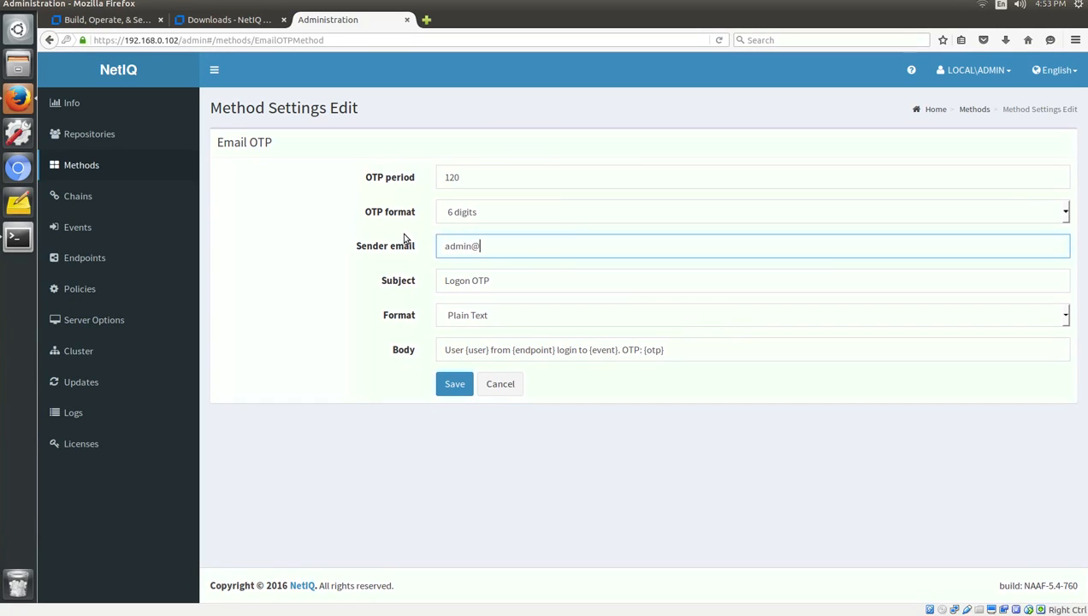
{"action": "type", "text": "mydomain.com"}
{"action": "left_click", "coordinate": [397, 488]}
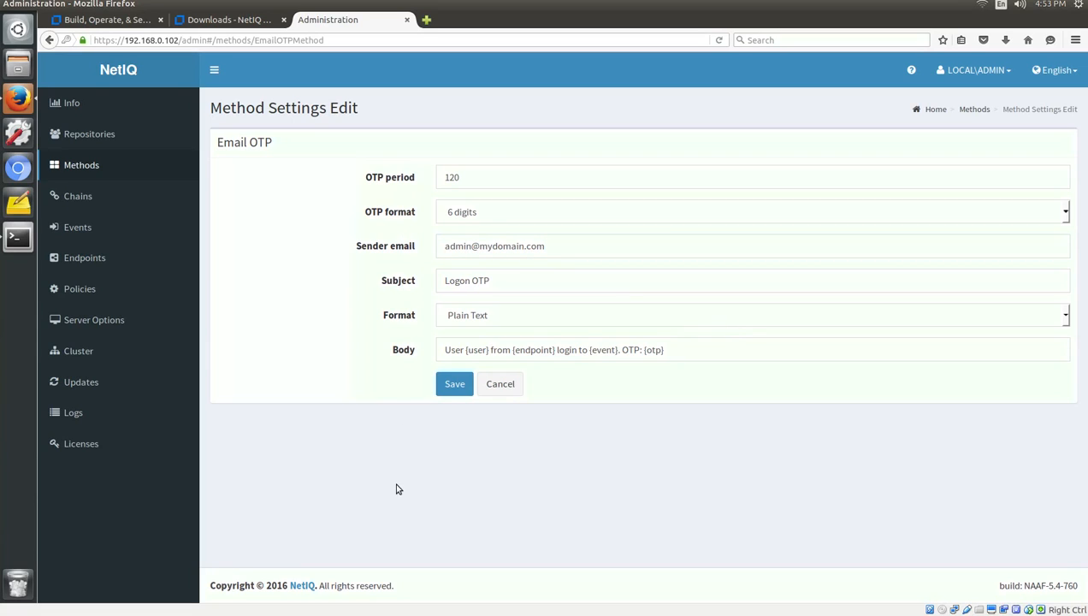
{"action": "left_click", "coordinate": [441, 384]}
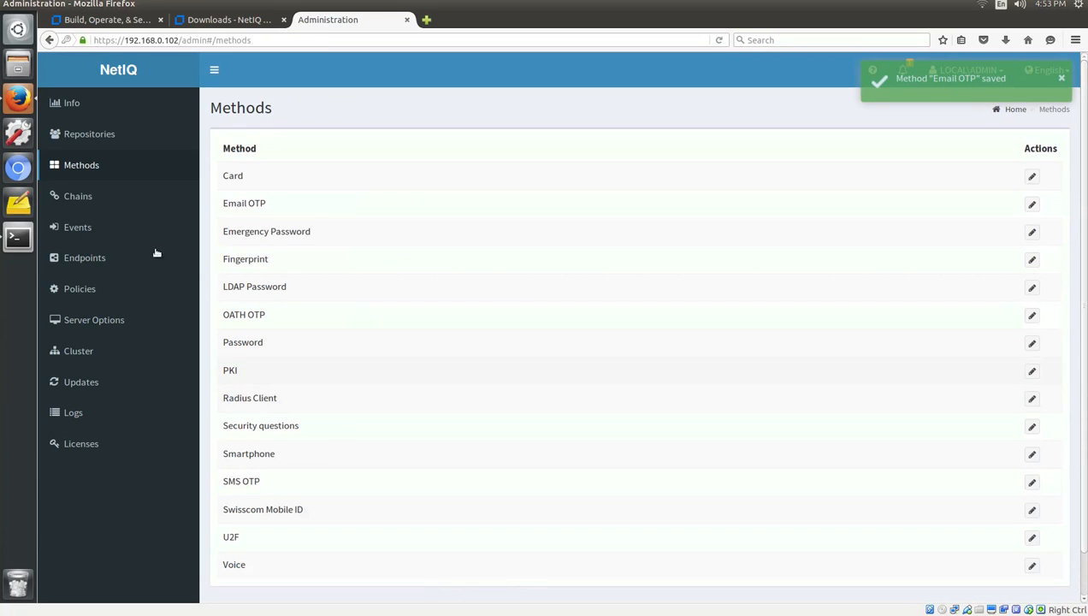
{"action": "left_click", "coordinate": [78, 205]}
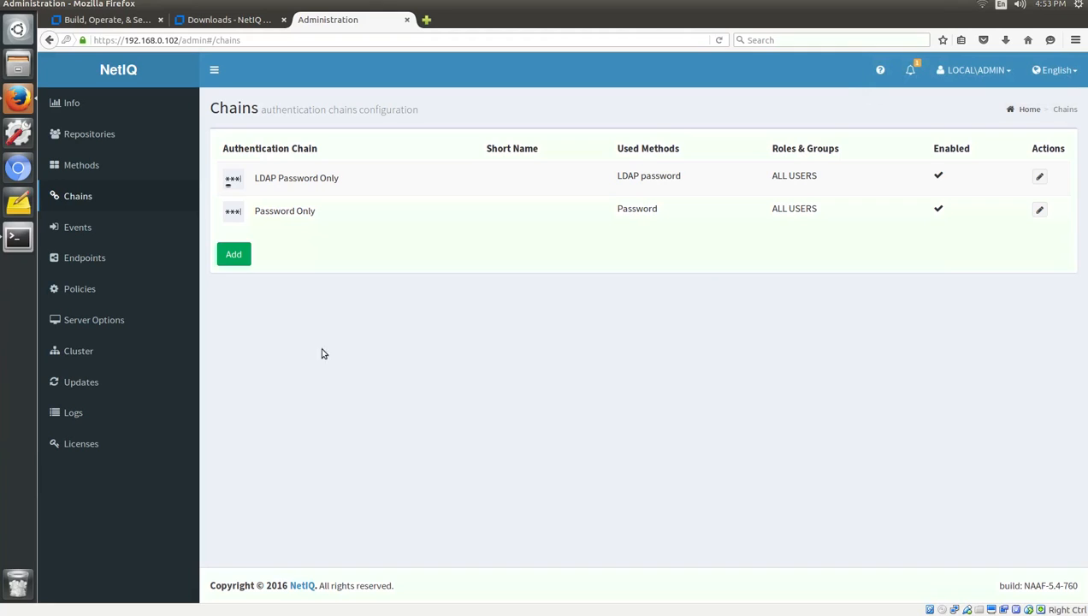
Add chain 'Email Chain' with short name MFA, using Email OTP, for ALL USERS.
{"action": "left_click", "coordinate": [235, 258]}
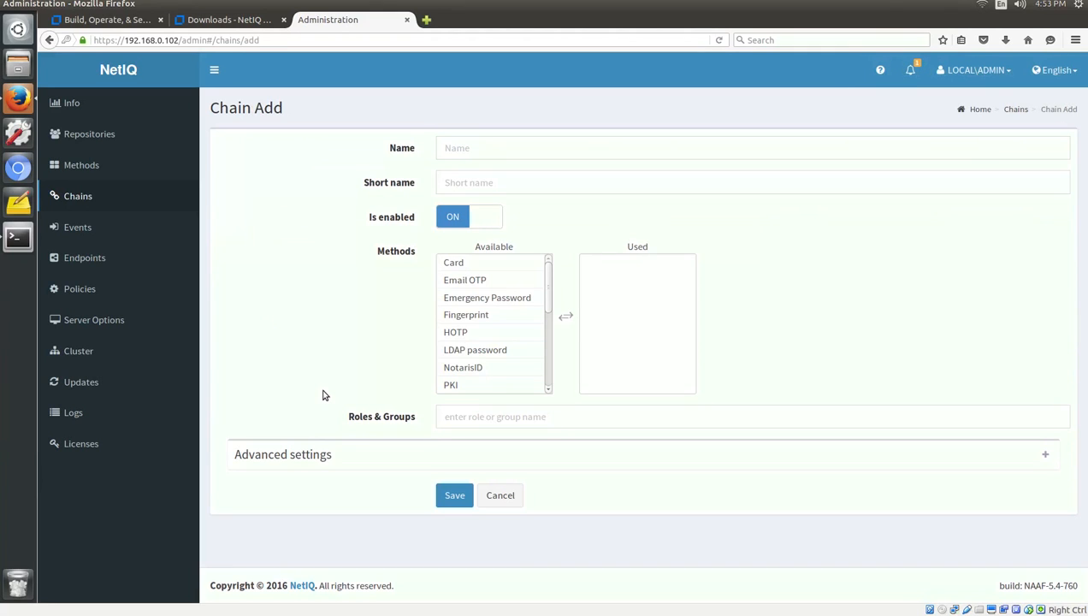
{"action": "left_click", "coordinate": [475, 151]}
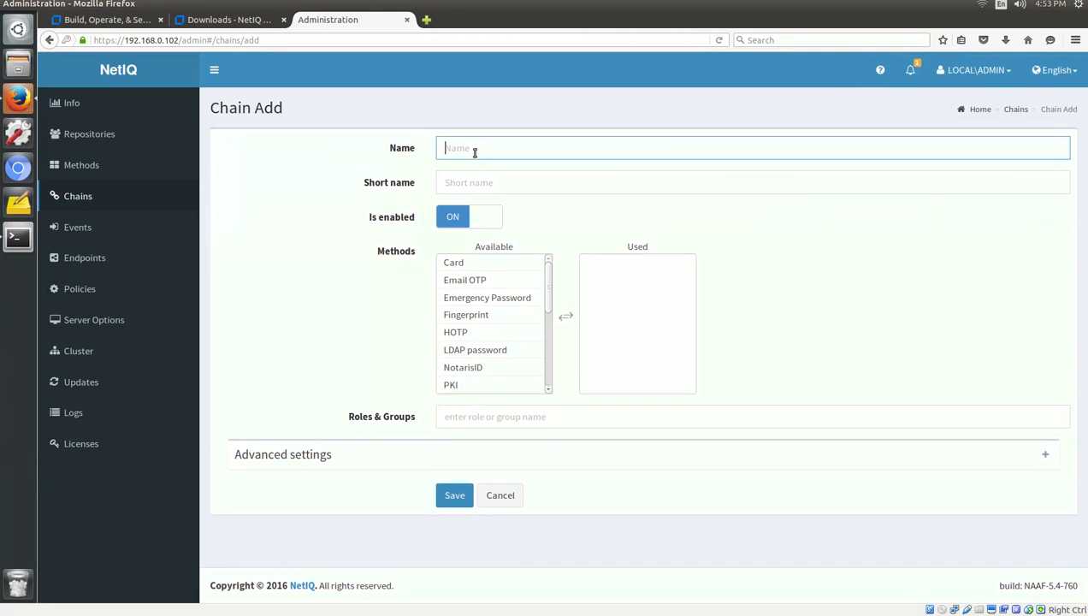
{"action": "type", "text": "Email Chain"}
{"action": "key", "text": "Tab"}
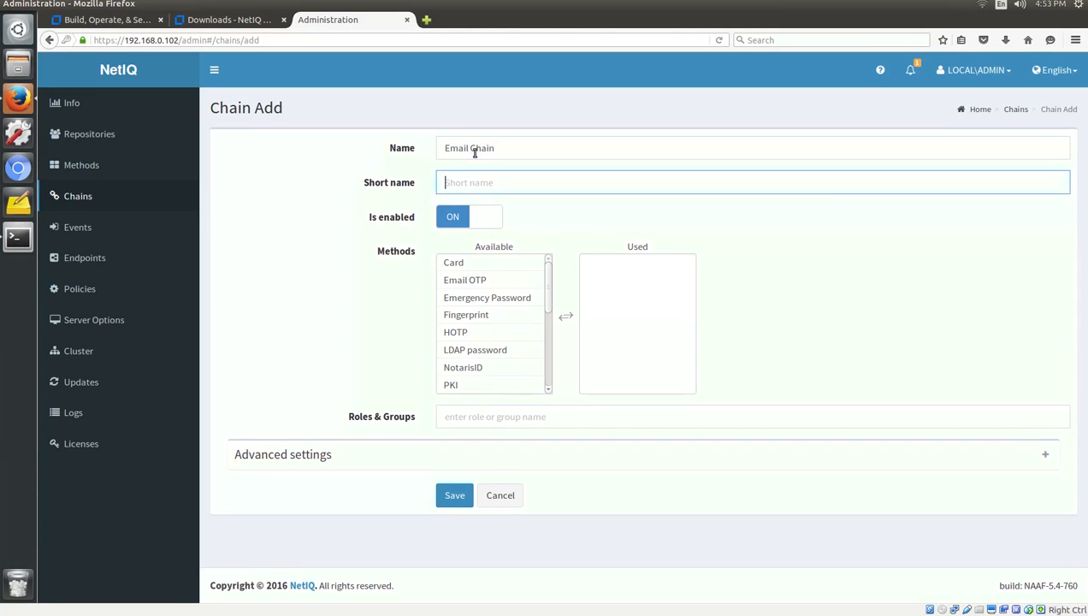
{"action": "type", "text": "MFA"}
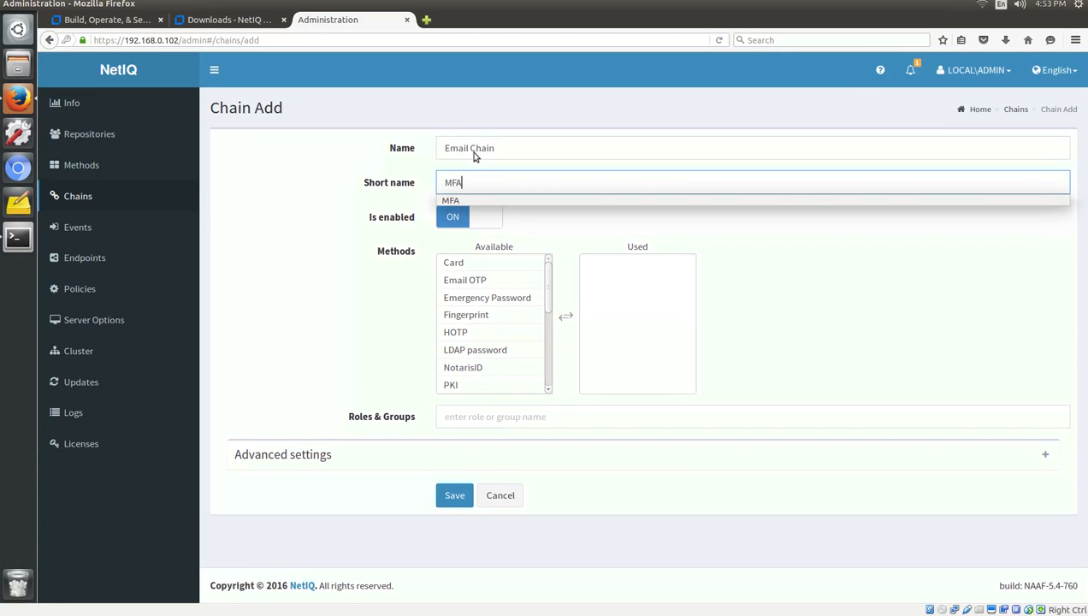
{"action": "left_click", "coordinate": [475, 195]}
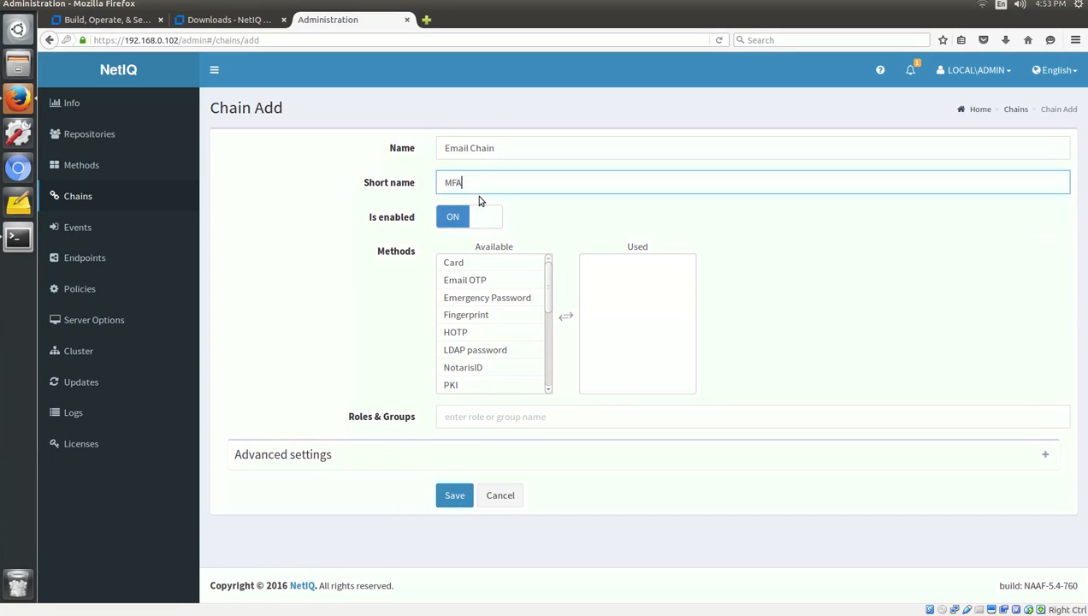
{"action": "double_click", "coordinate": [492, 280]}
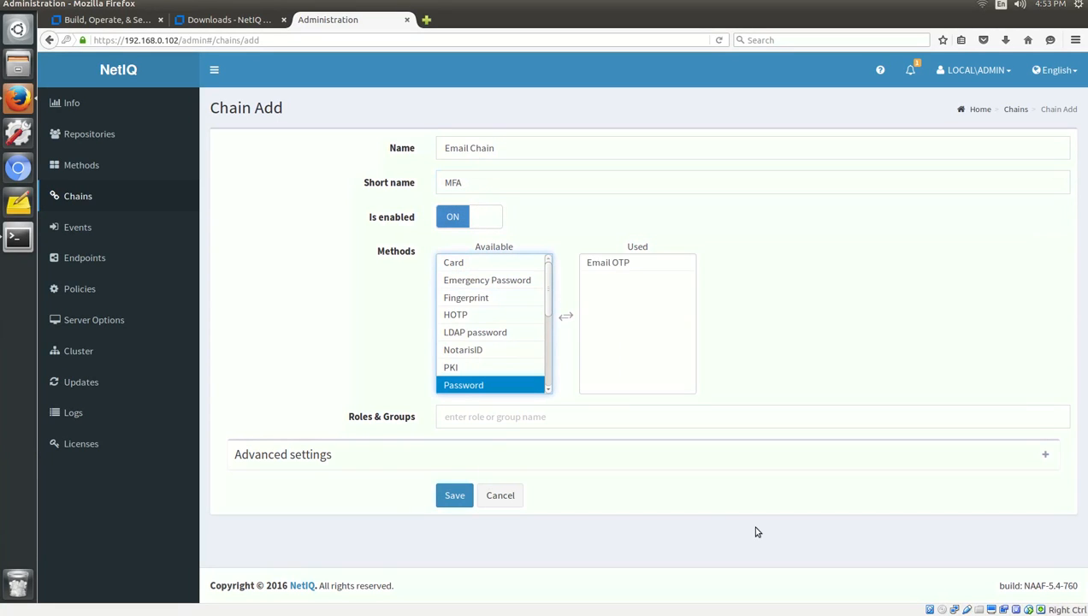
{"action": "left_click", "coordinate": [485, 419]}
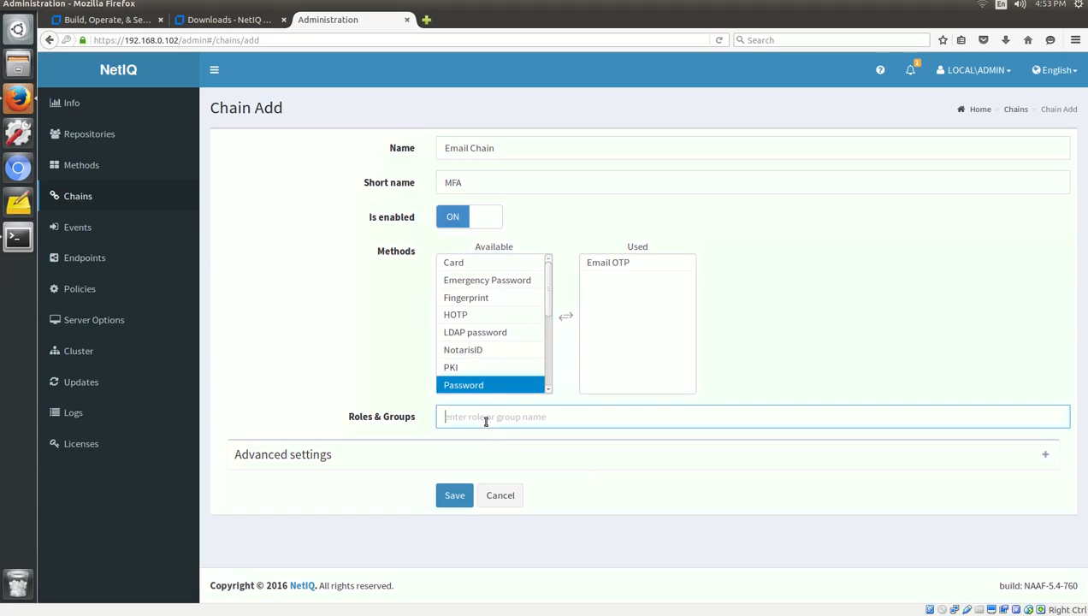
{"action": "type", "text": "ALL"}
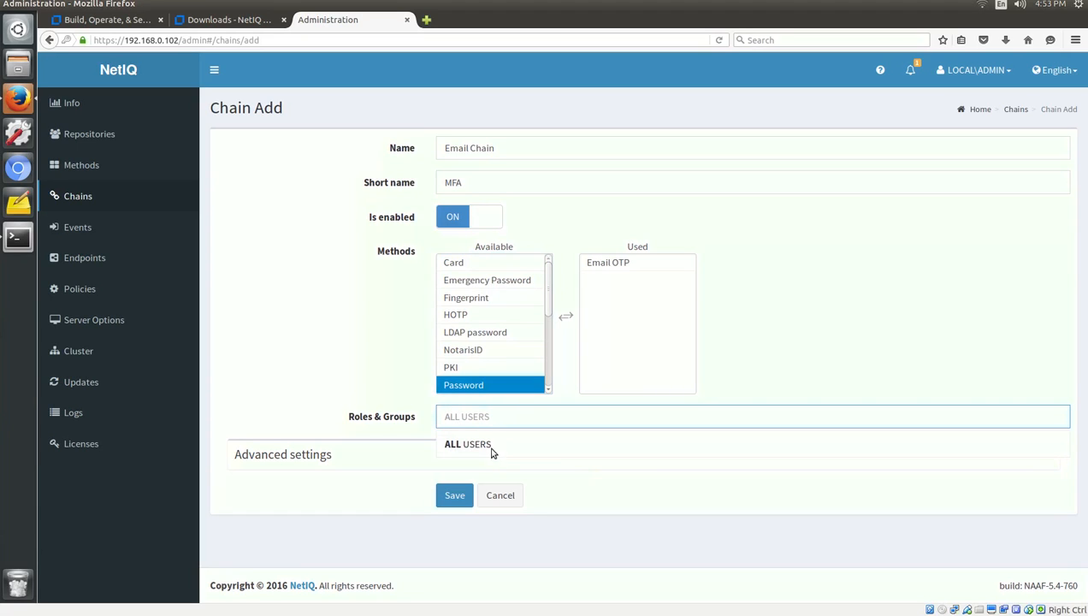
{"action": "left_click", "coordinate": [492, 448]}
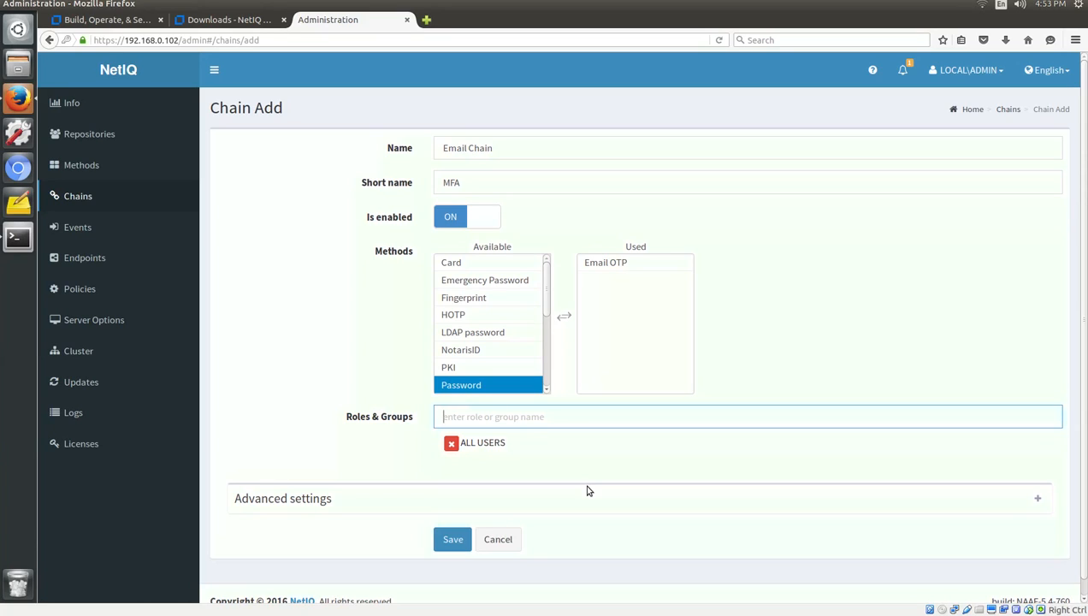
{"action": "left_click", "coordinate": [451, 541]}
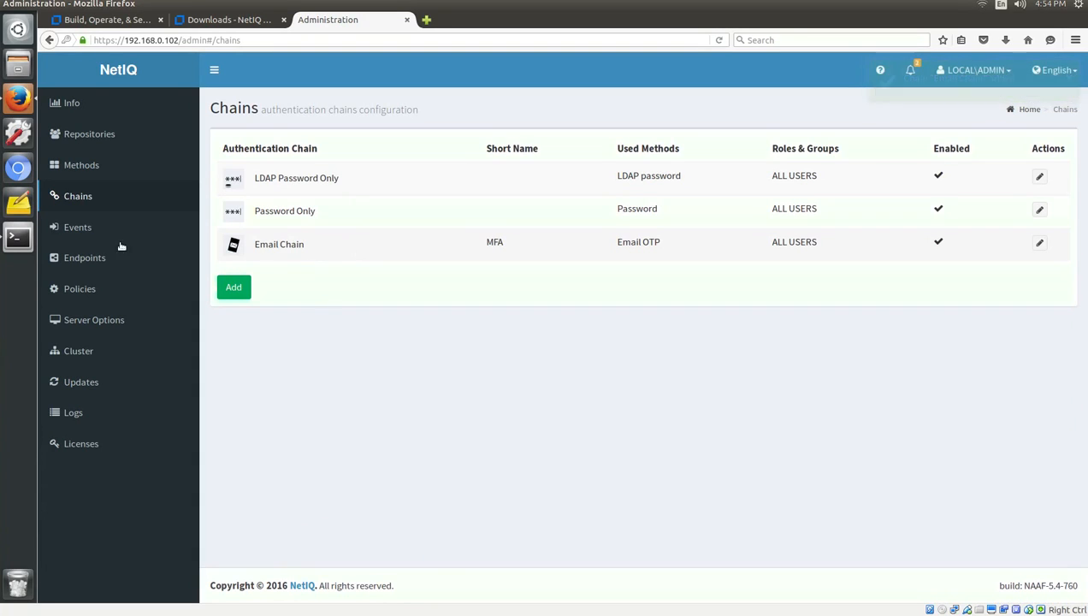
Add Email Chain to the NAM event, whitelist the nam.mydomain.com endpoint, and save.
{"action": "left_click", "coordinate": [76, 231]}
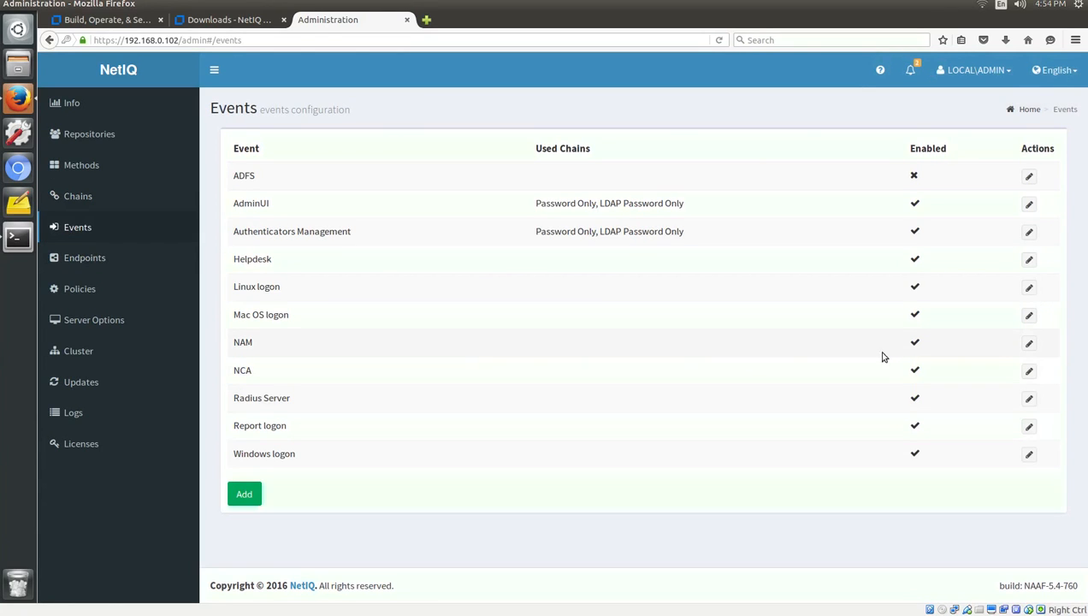
{"action": "left_click", "coordinate": [1030, 347]}
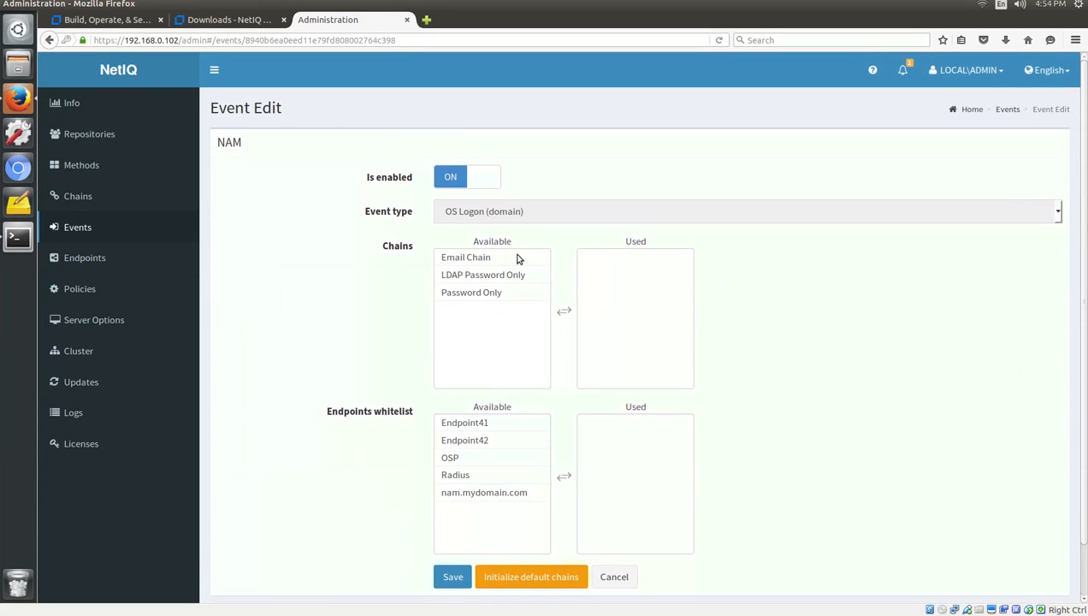
{"action": "double_click", "coordinate": [484, 256]}
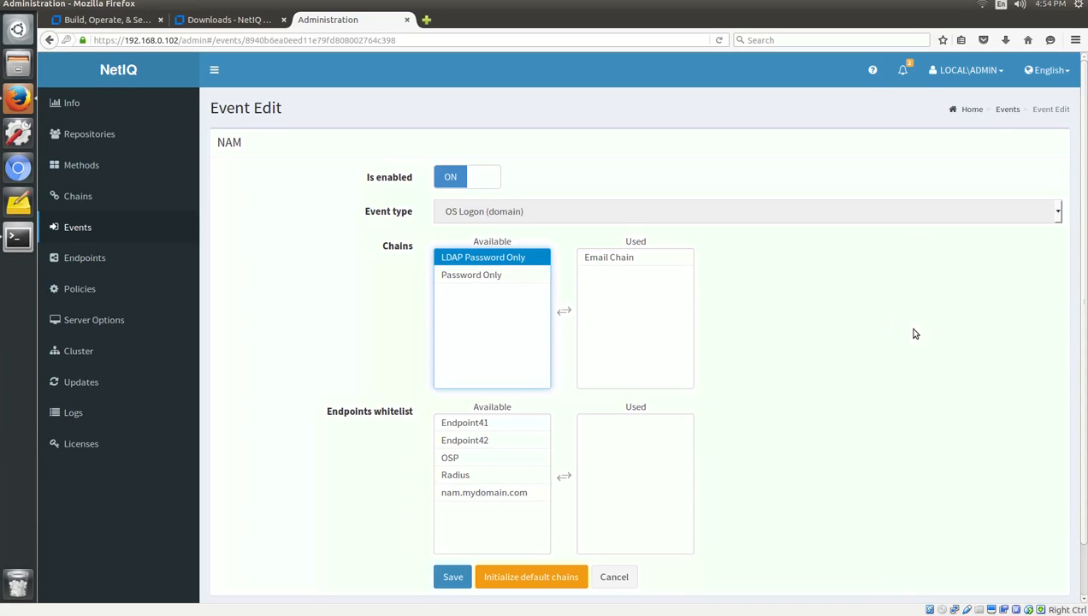
{"action": "scroll", "coordinate": [913, 334], "scroll_direction": "down", "scroll_amount": 2}
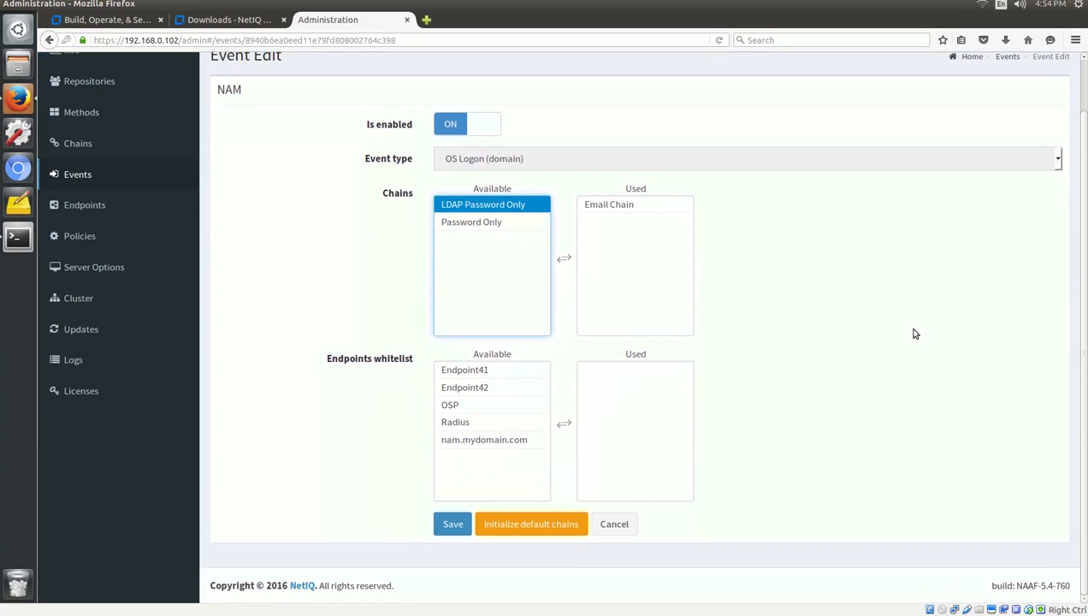
{"action": "left_click", "coordinate": [513, 440]}
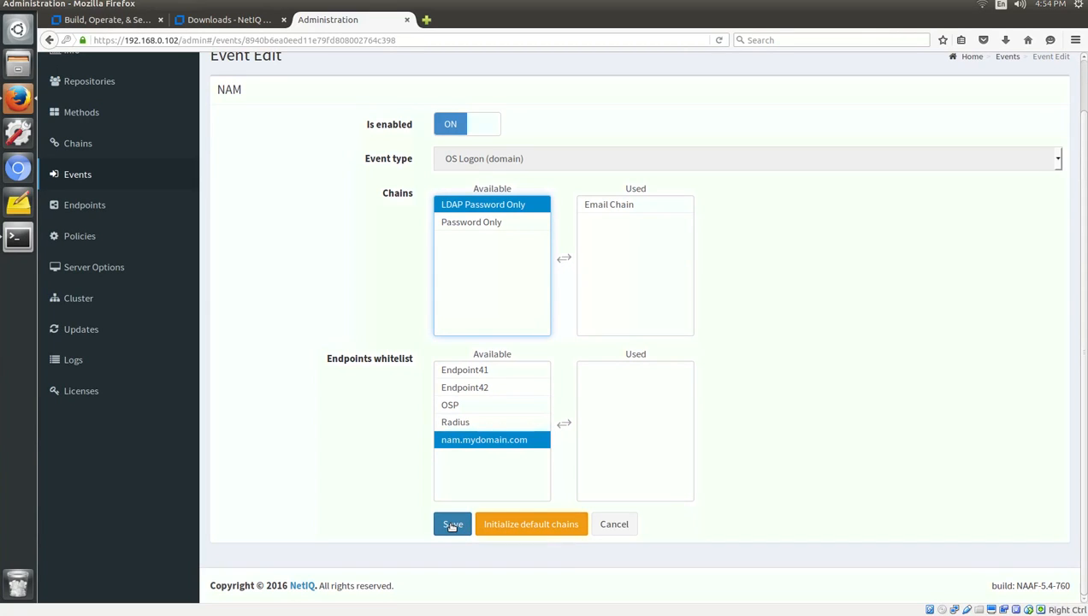
{"action": "left_click", "coordinate": [452, 525]}
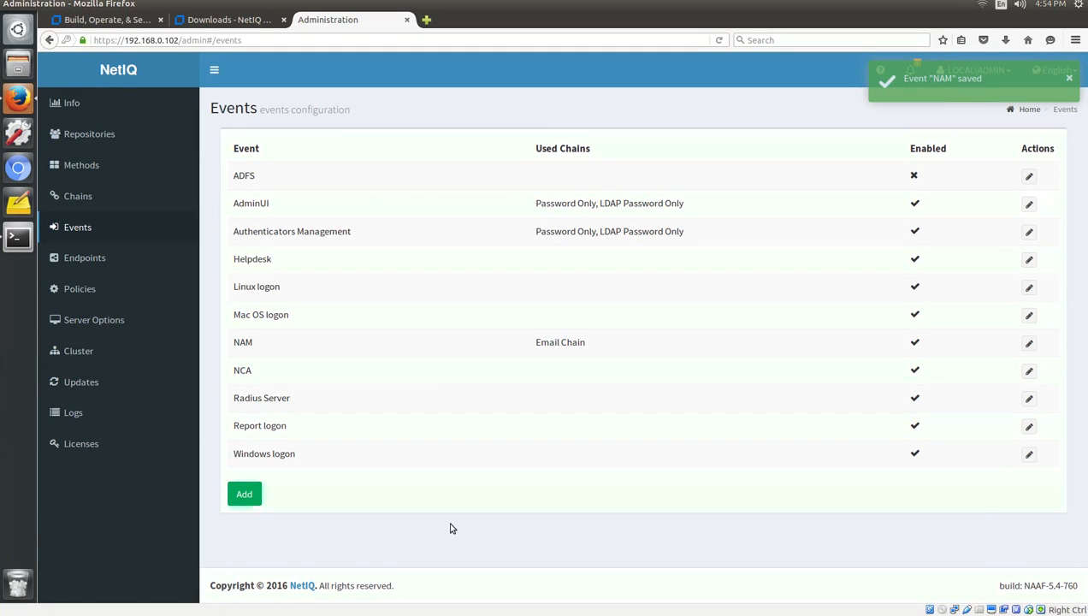
{"action": "left_click", "coordinate": [120, 259]}
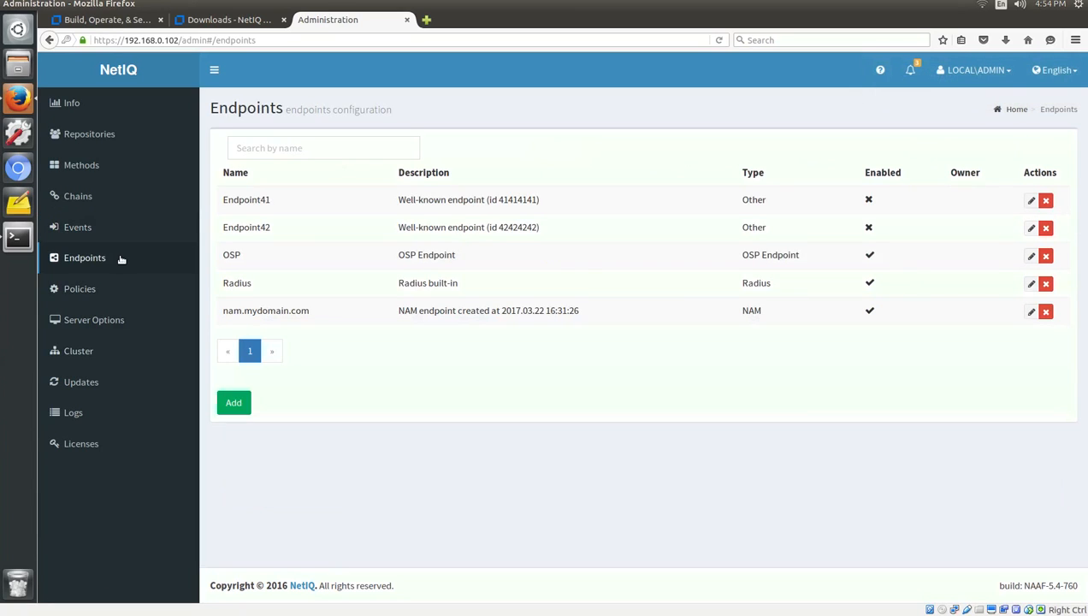
Set the Mail sender policy host to 192.168.0.100 and save it.
{"action": "left_click", "coordinate": [80, 291]}
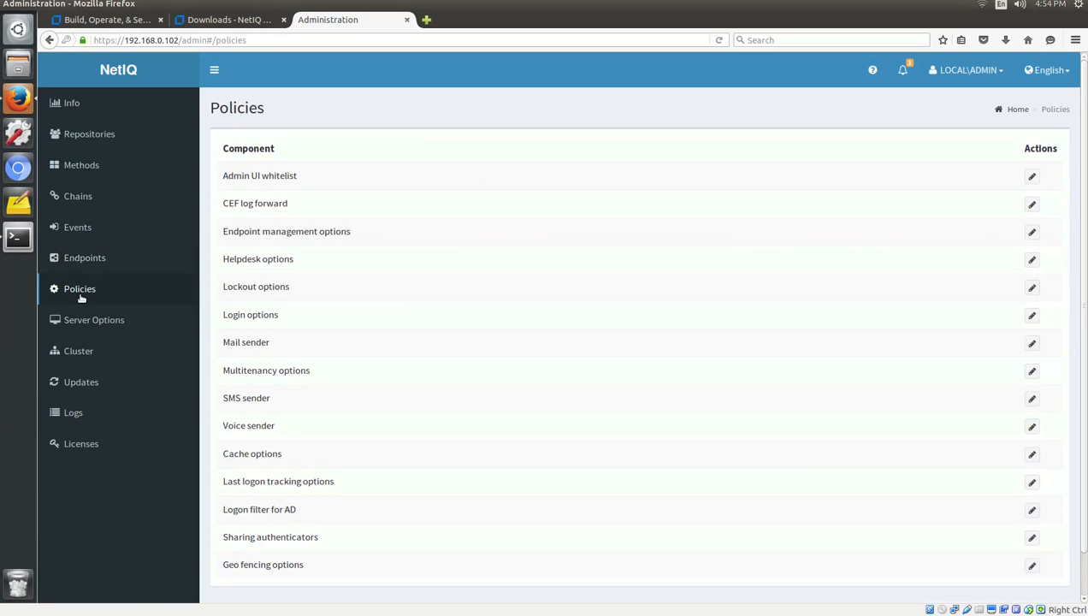
{"action": "left_click", "coordinate": [1031, 343]}
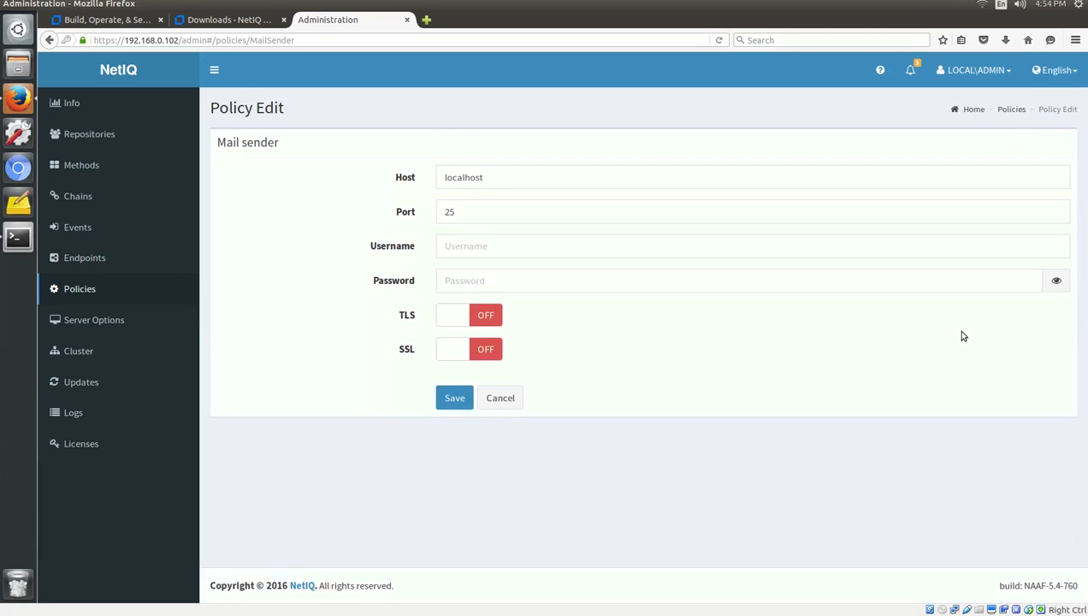
{"action": "left_click_drag", "start_coordinate": [500, 183], "coordinate": [421, 166]}
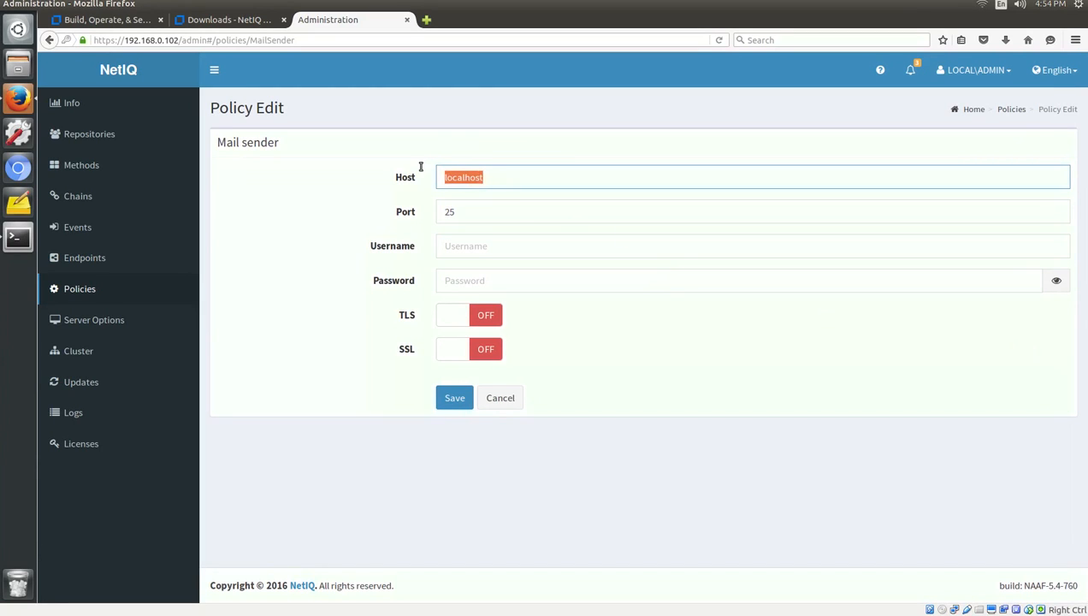
{"action": "type", "text": "192.168.0.100"}
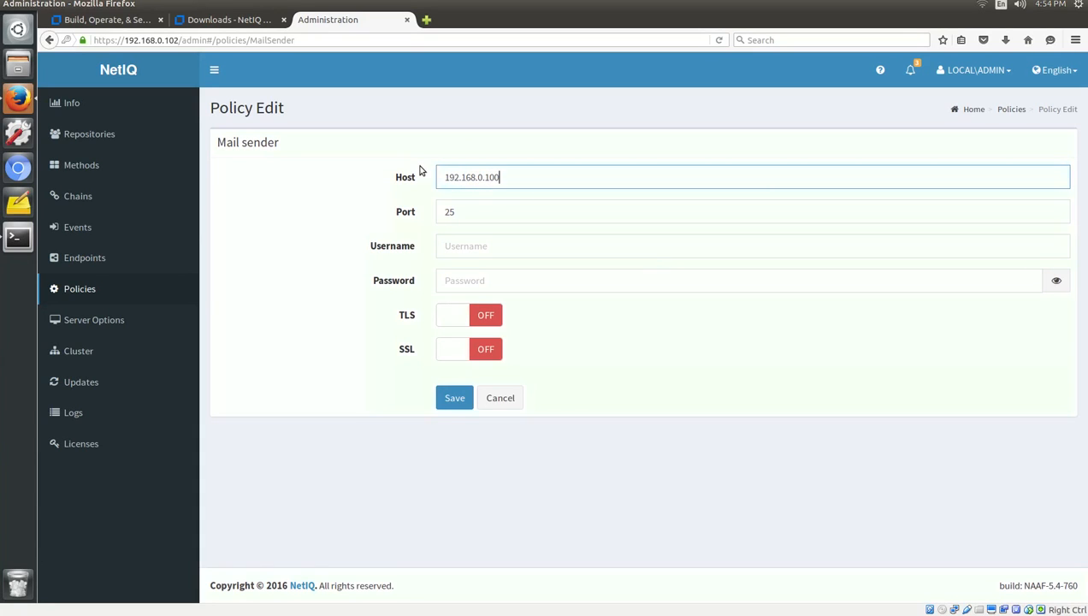
{"action": "key", "text": "Tab"}
{"action": "key", "text": "Tab"}
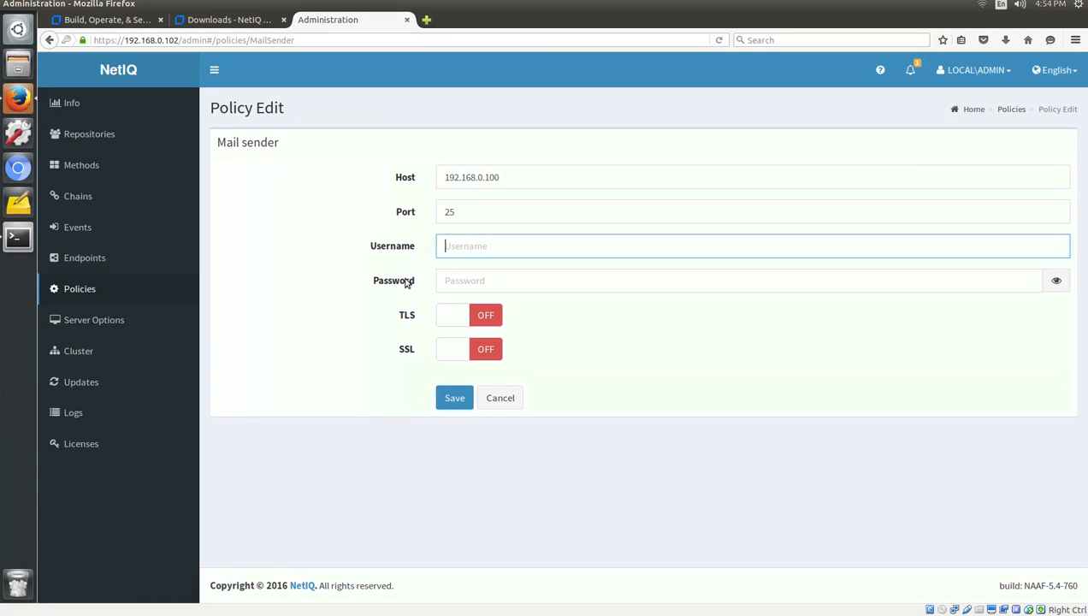
{"action": "left_click", "coordinate": [456, 402]}
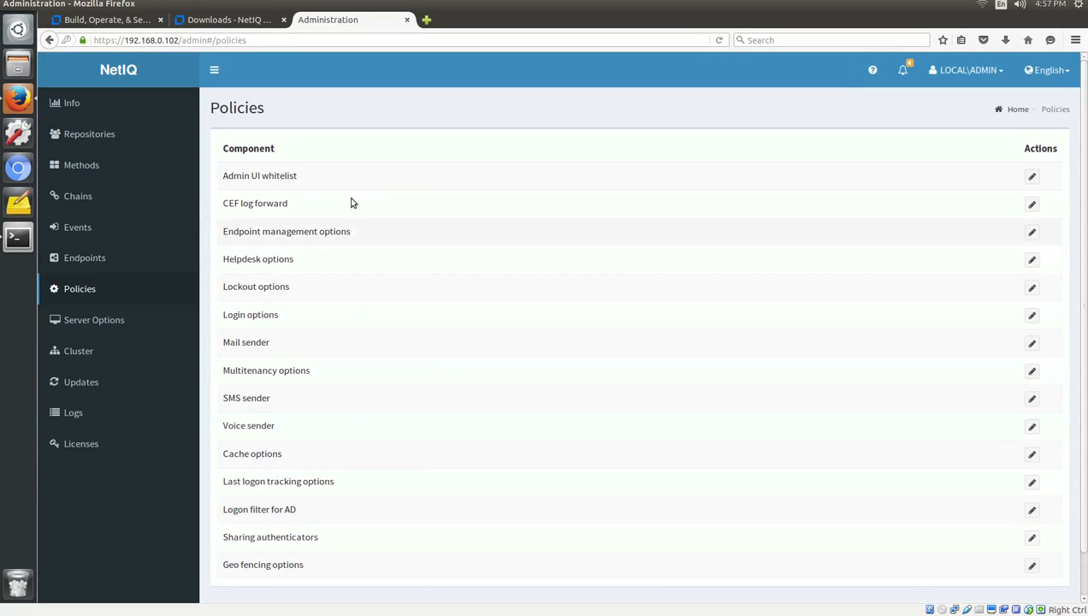
Log out of the admin portal from the LOCAL\ADMIN account menu.
{"action": "scroll", "coordinate": [728, 182], "scroll_direction": "down", "scroll_amount": 1}
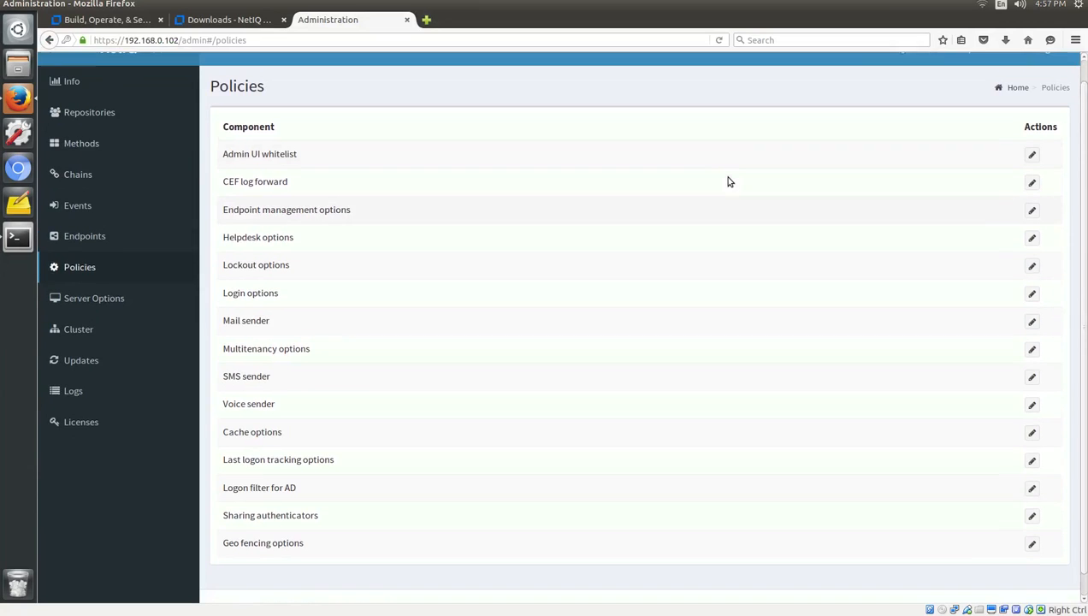
{"action": "scroll", "coordinate": [729, 181], "scroll_direction": "up", "scroll_amount": 1}
{"action": "left_click", "coordinate": [939, 75]}
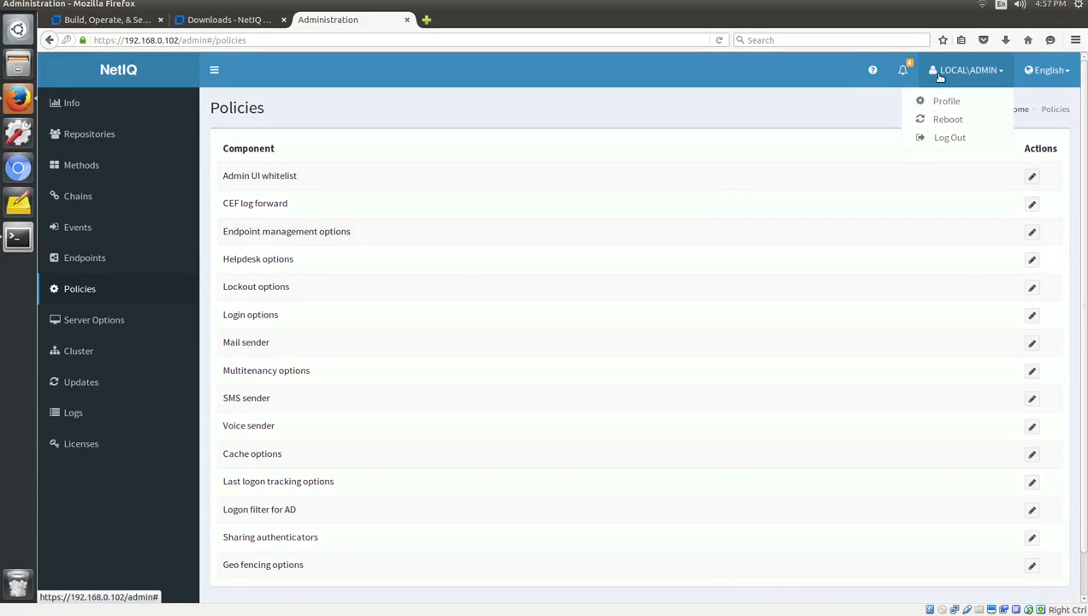
{"action": "left_click", "coordinate": [943, 142]}
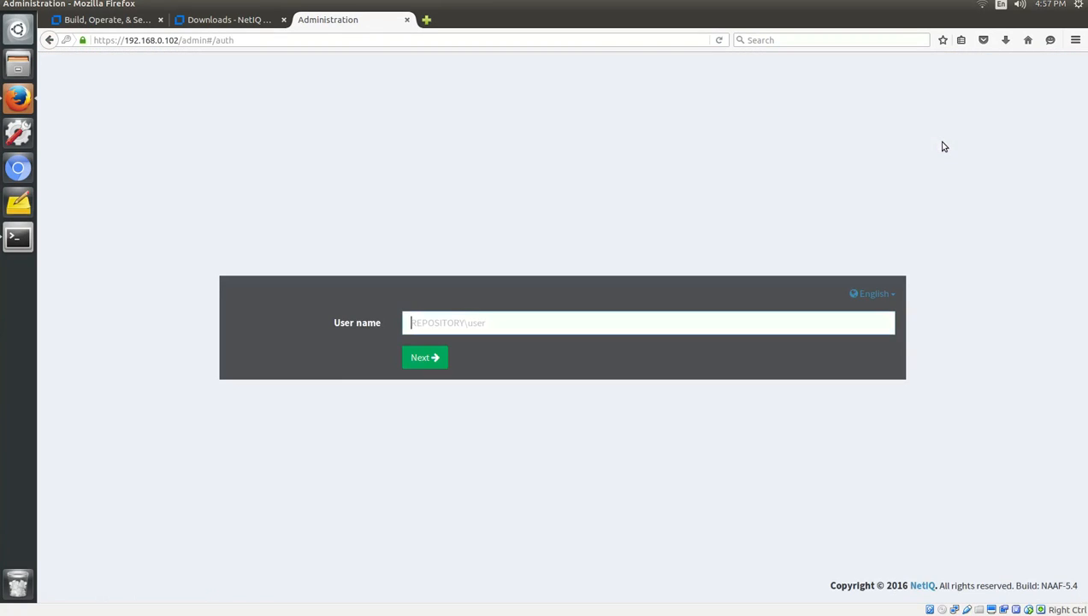
Sign in to the /account enrollment portal as the EDIRECTORY user with their LDAP password.
{"action": "left_click_drag", "start_coordinate": [182, 45], "coordinate": [331, 46]}
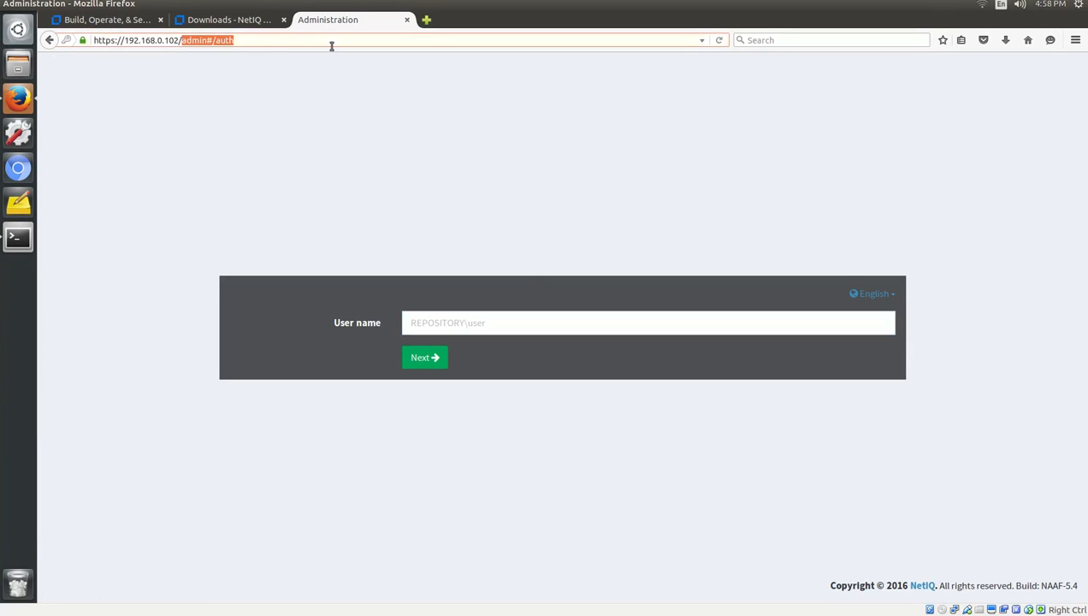
{"action": "type", "text": "account"}
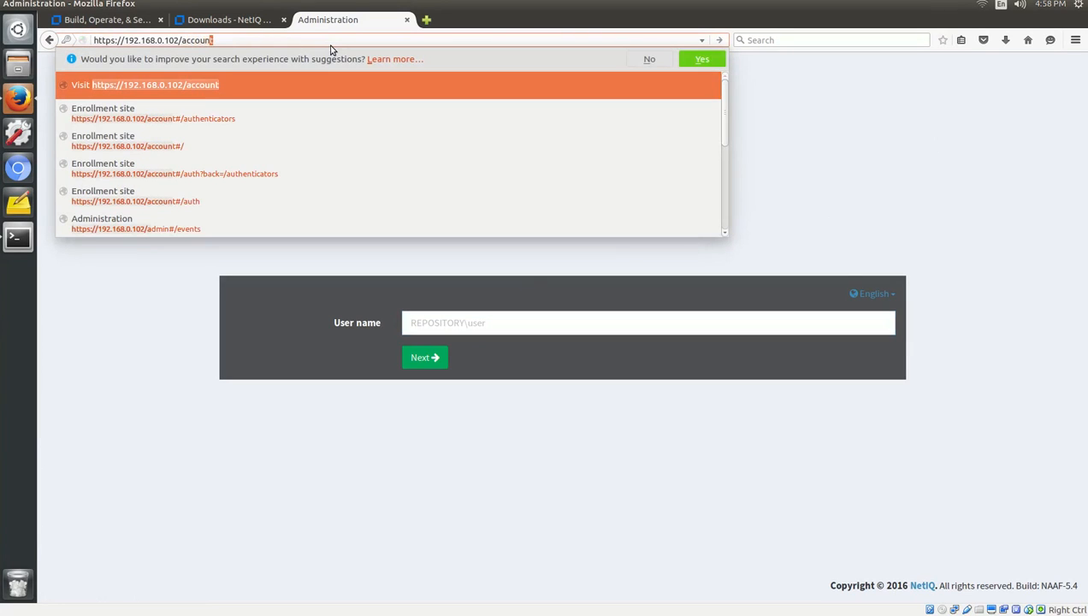
{"action": "key", "text": "Return"}
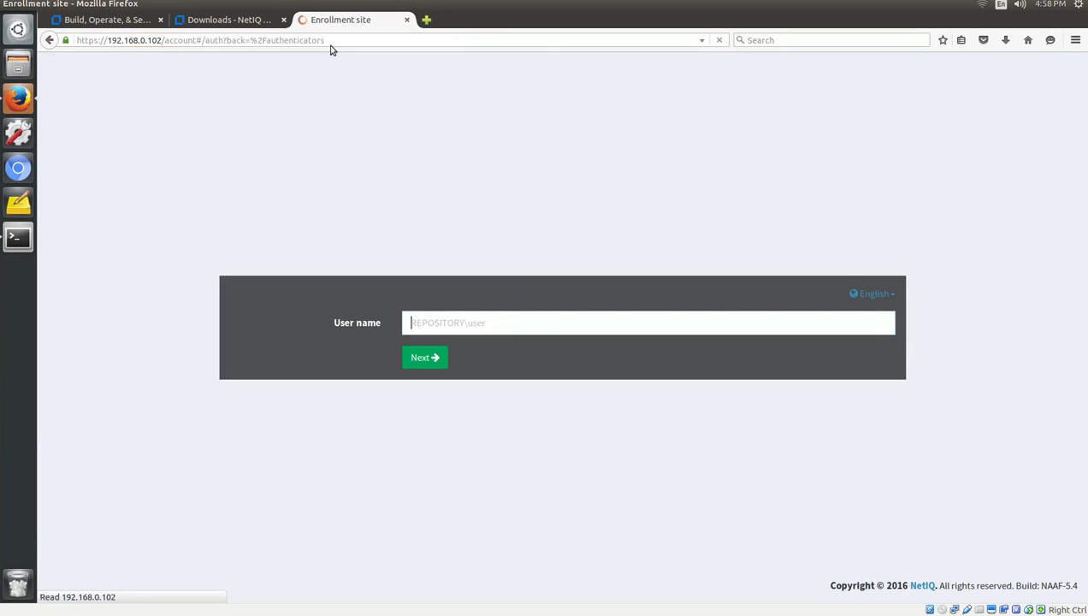
{"action": "type", "text": "EDIRECTO"}
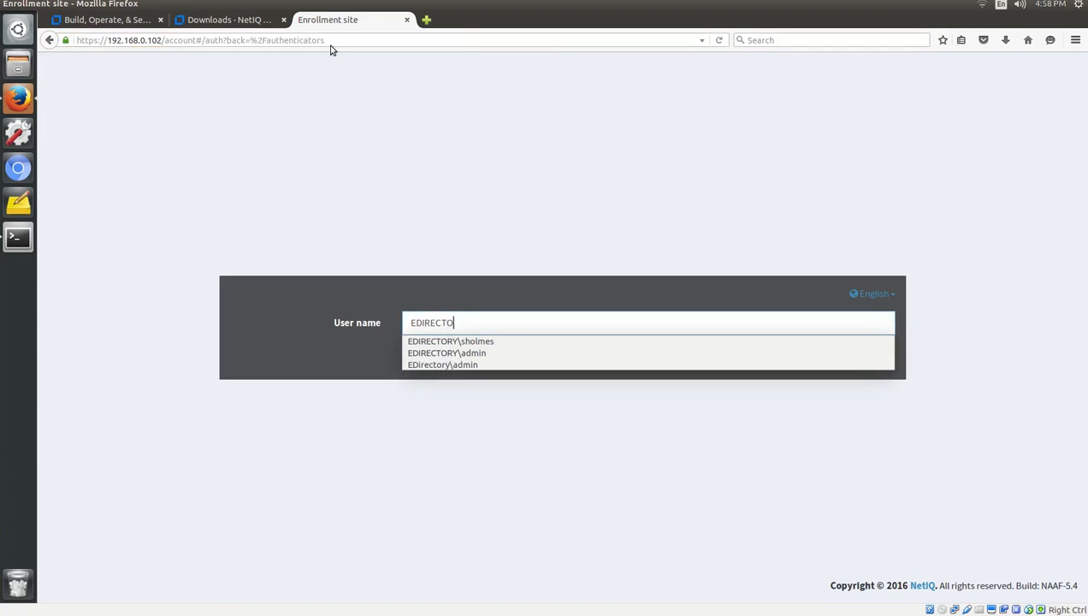
{"action": "type", "text": "RY\\sholmes"}
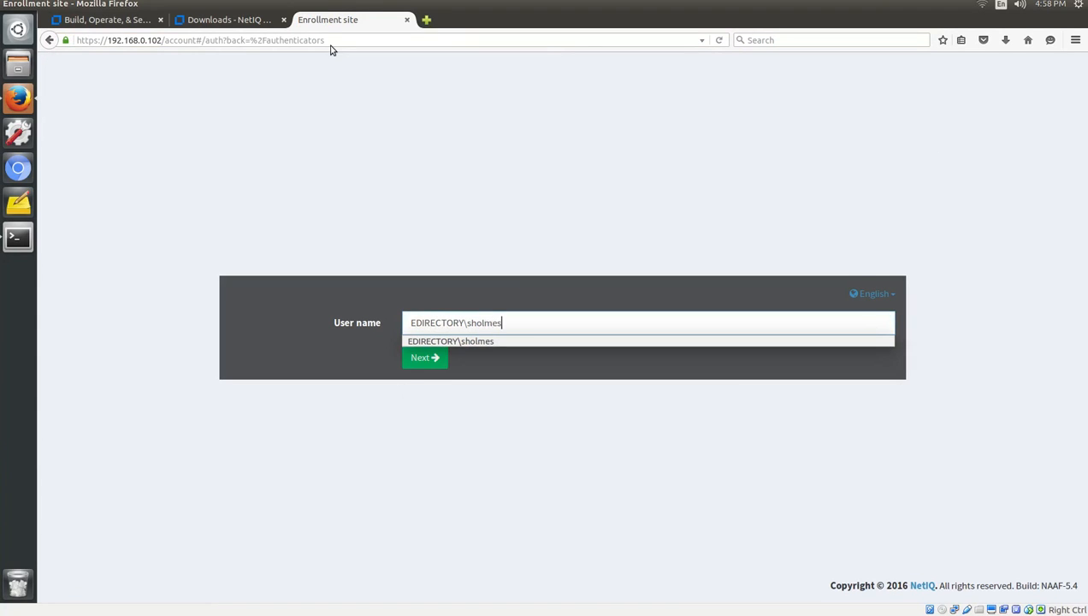
{"action": "key", "text": "Return"}
{"action": "type", "text": "********"}
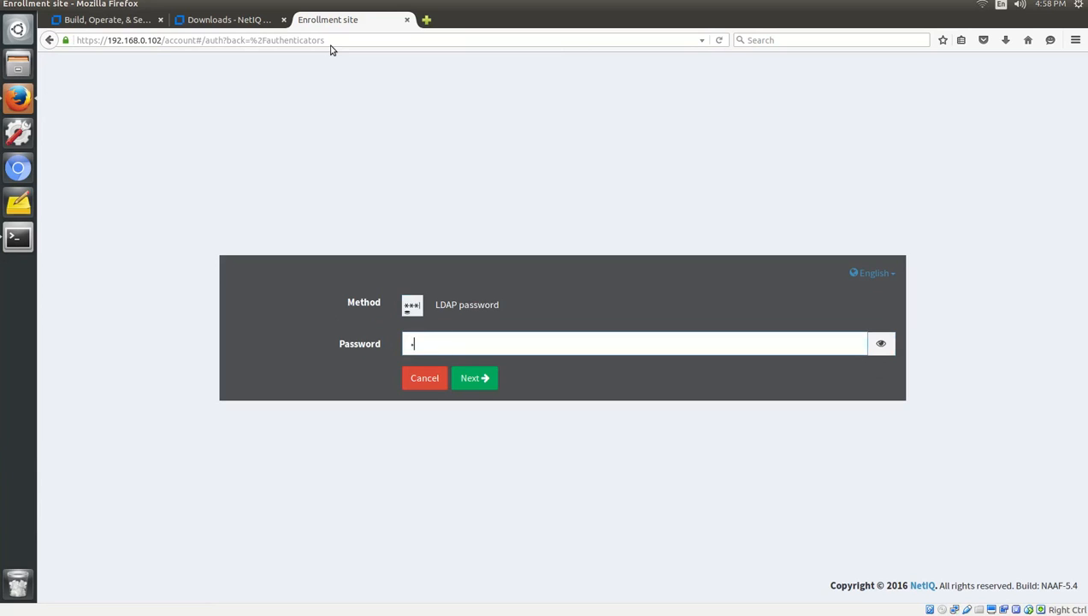
{"action": "key", "text": "Return"}
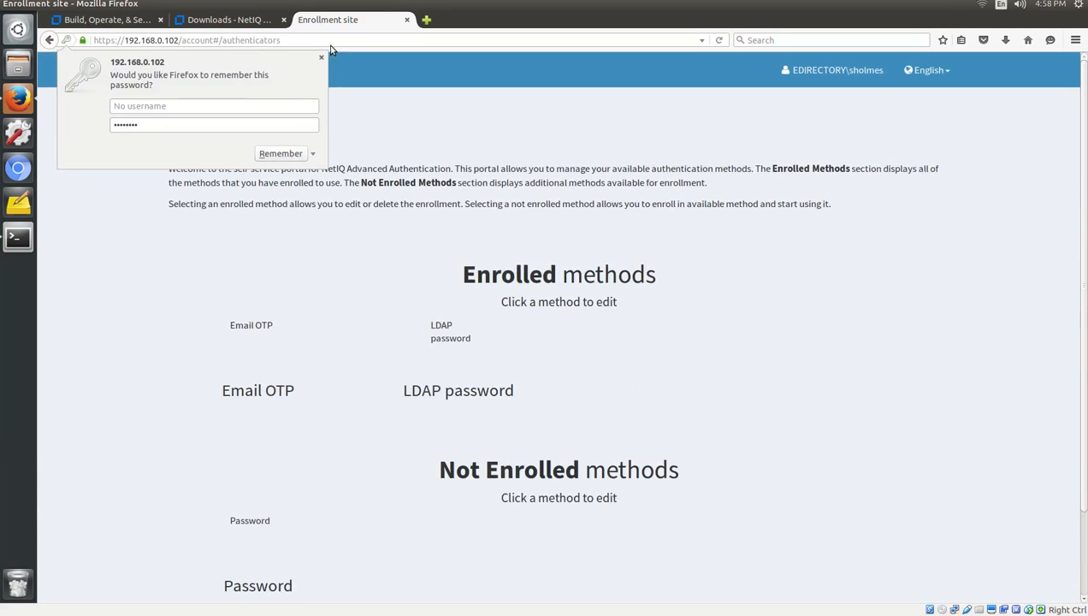
{"action": "left_click", "coordinate": [320, 60]}
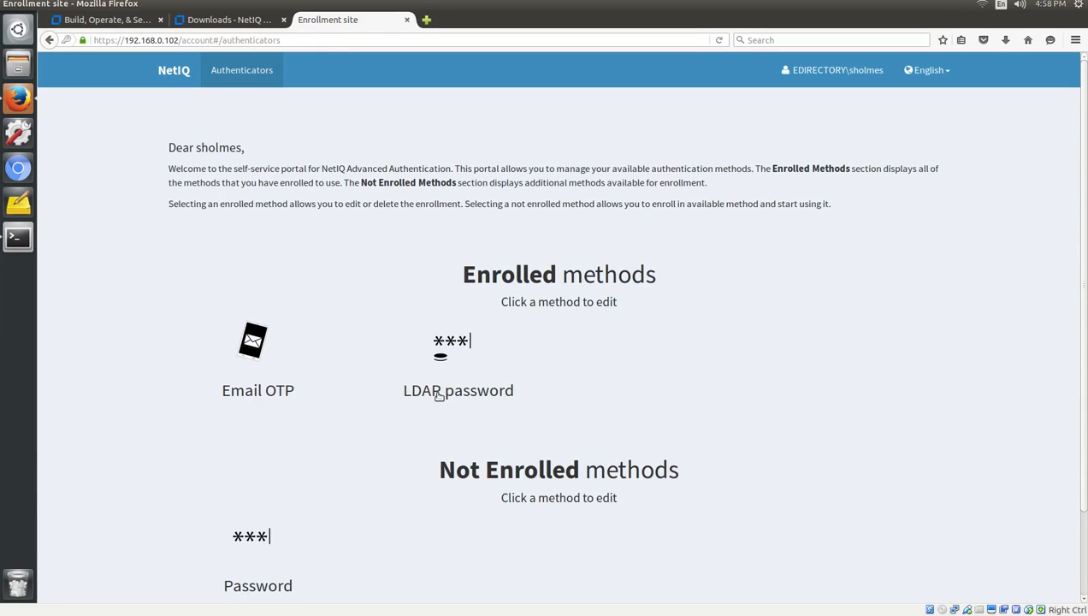
{"action": "left_click", "coordinate": [29, 245]}
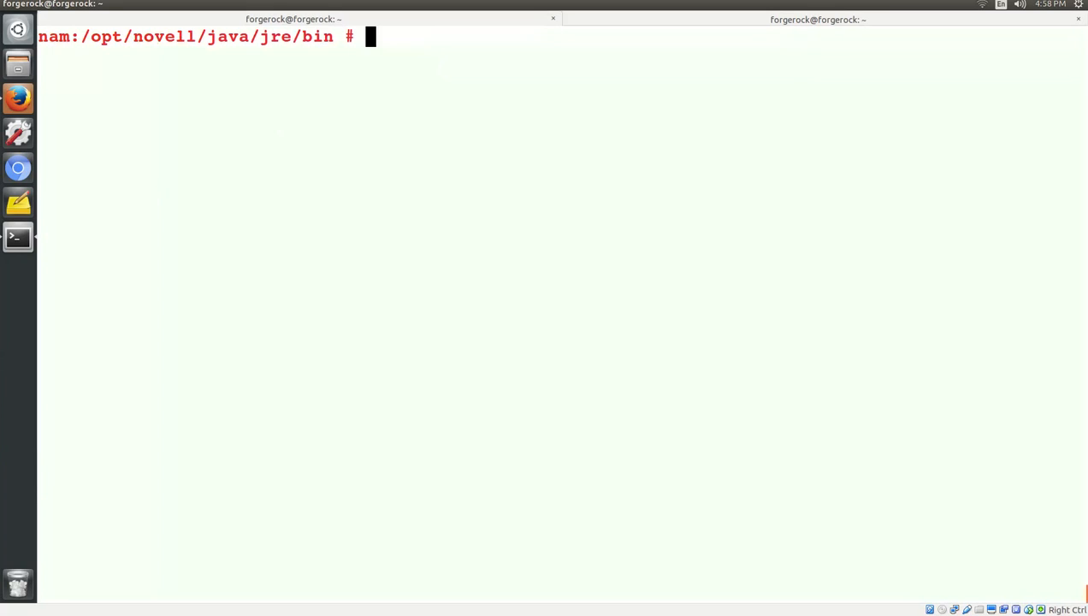
Change into /opt/novell/nam/idp/logs and clear the screen.
{"action": "type", "text": "cd /op"}
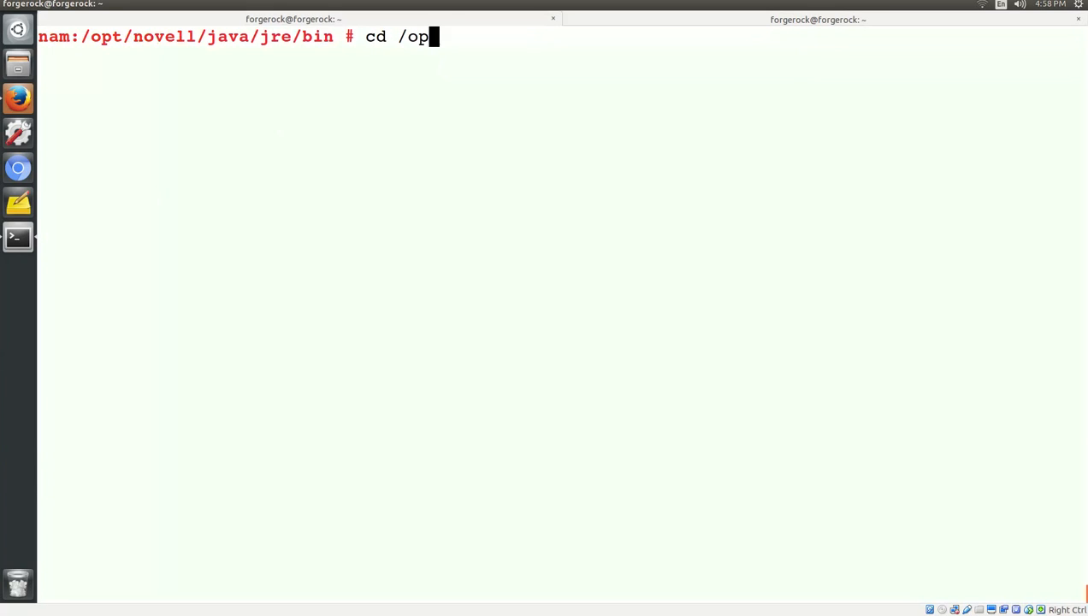
{"action": "type", "text": "t/novell/na"}
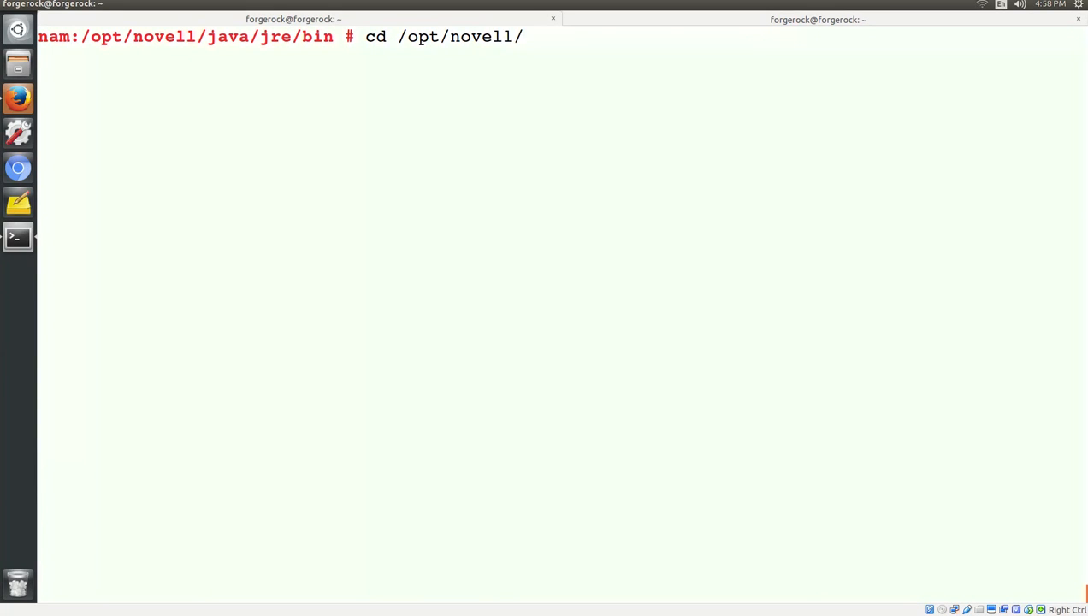
{"action": "key", "text": "Tab"}
{"action": "key", "text": "Tab"}
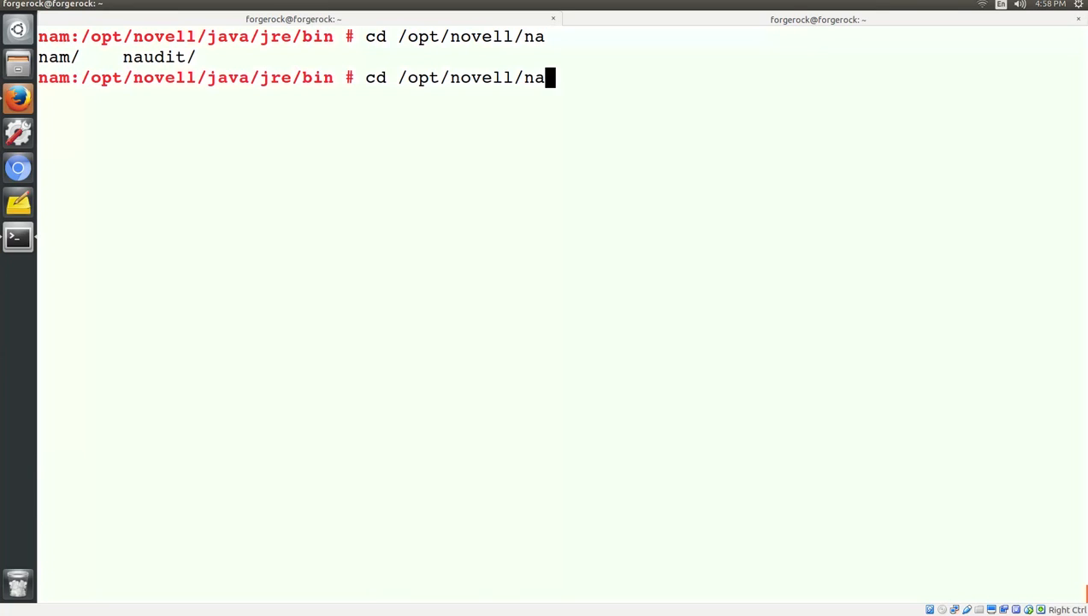
{"action": "type", "text": "m"}
{"action": "key", "text": "Tab"}
{"action": "type", "text": "i"}
{"action": "key", "text": "Tab"}
{"action": "type", "text": "l"}
{"action": "key", "text": "Tab"}
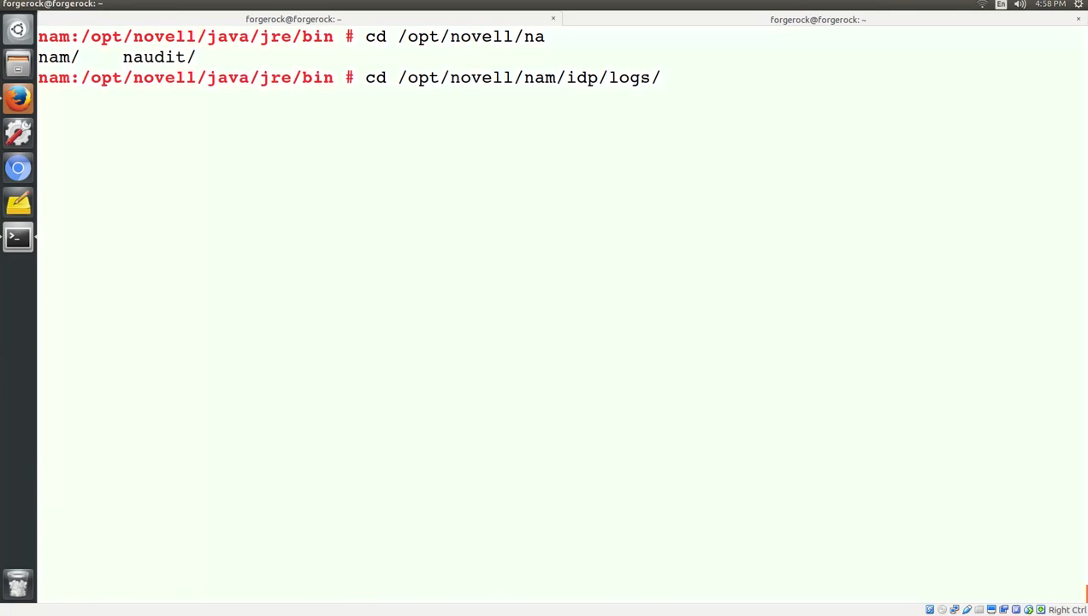
{"action": "key", "text": "Return"}
{"action": "type", "text": "clear"}
{"action": "key", "text": "Return"}
Empty catalina.out, then follow it live with tail -f catalina.out.
{"action": "type", "text": "cat"}
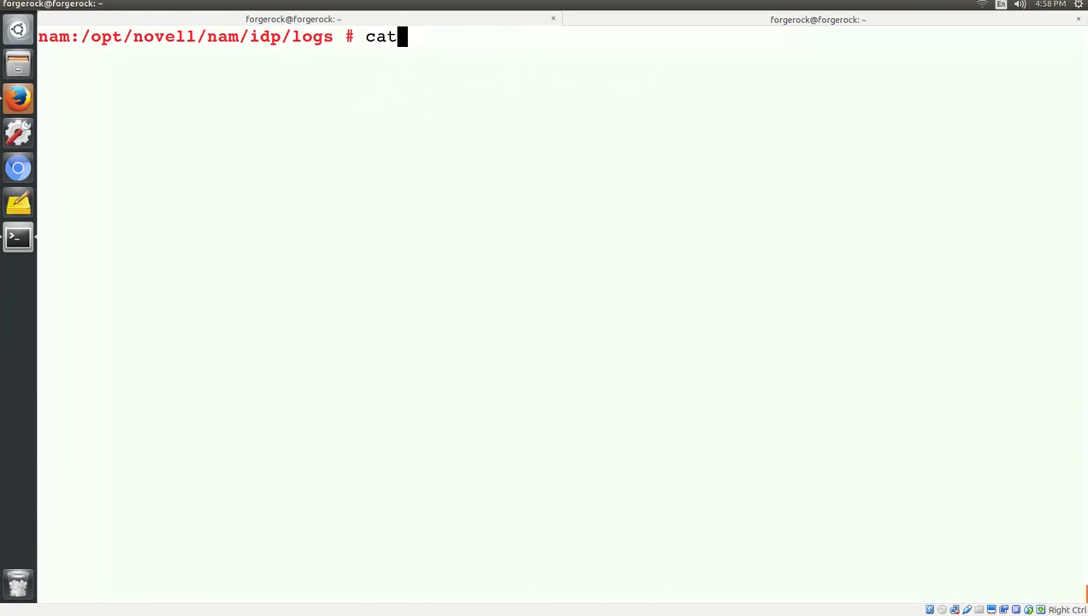
{"action": "type", "text": " /dev/null "}
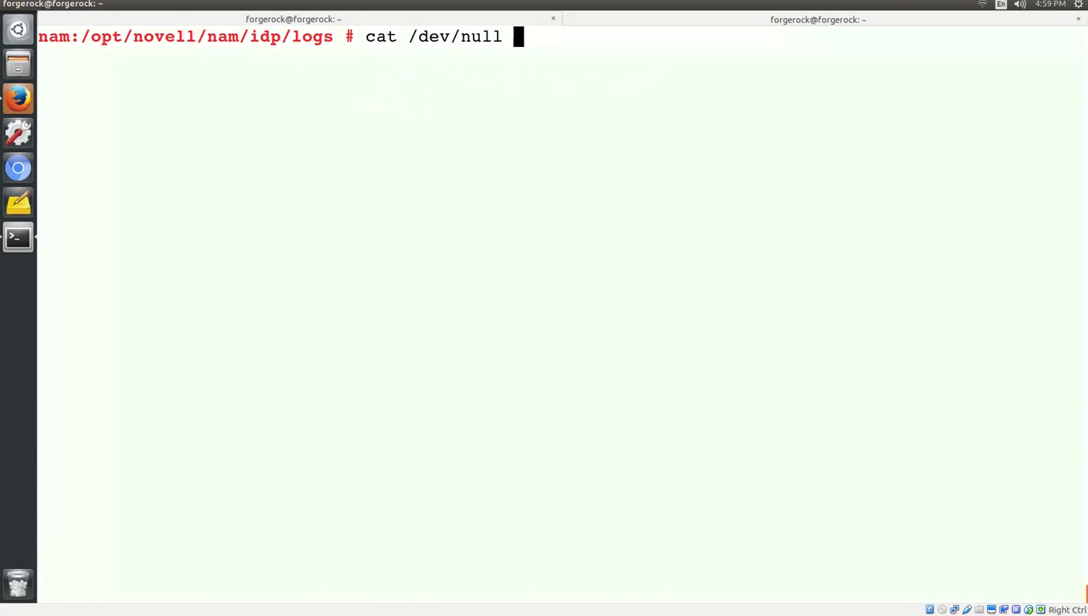
{"action": "type", "text": "> cata"}
{"action": "key", "text": "Tab"}
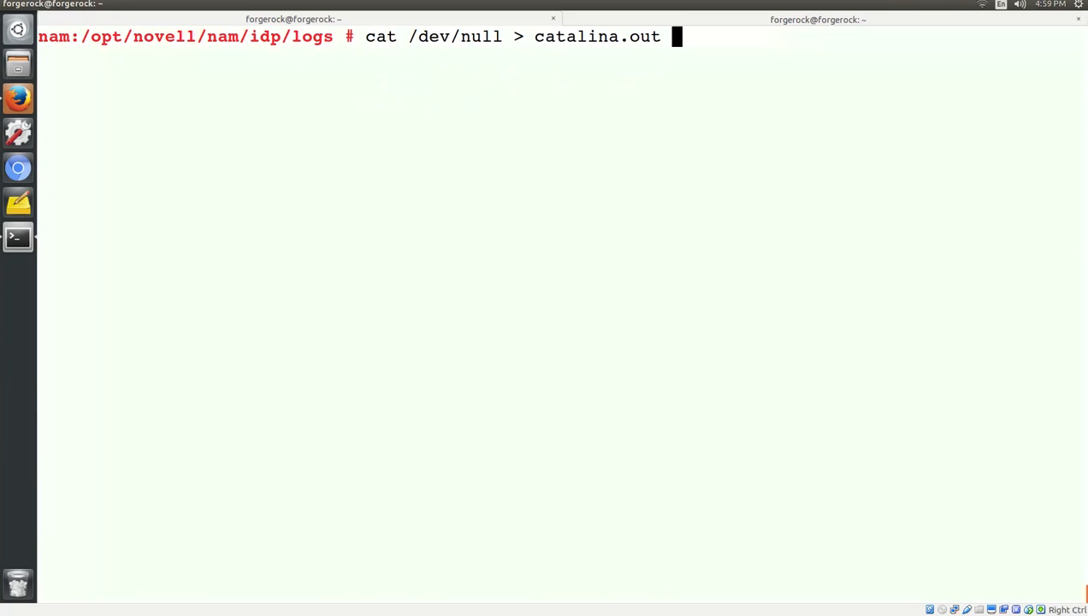
{"action": "key", "text": "Return"}
{"action": "type", "text": "clear"}
{"action": "key", "text": "Return"}
{"action": "type", "text": "tail -"}
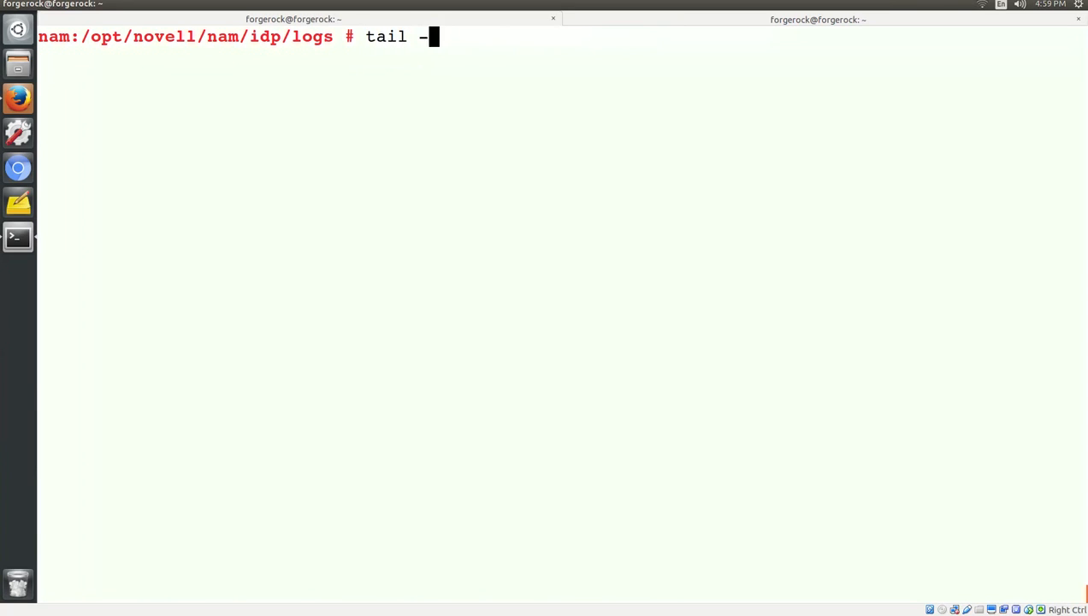
{"action": "type", "text": "f ca"}
{"action": "key", "text": "Tab"}
{"action": "key", "text": "Return"}
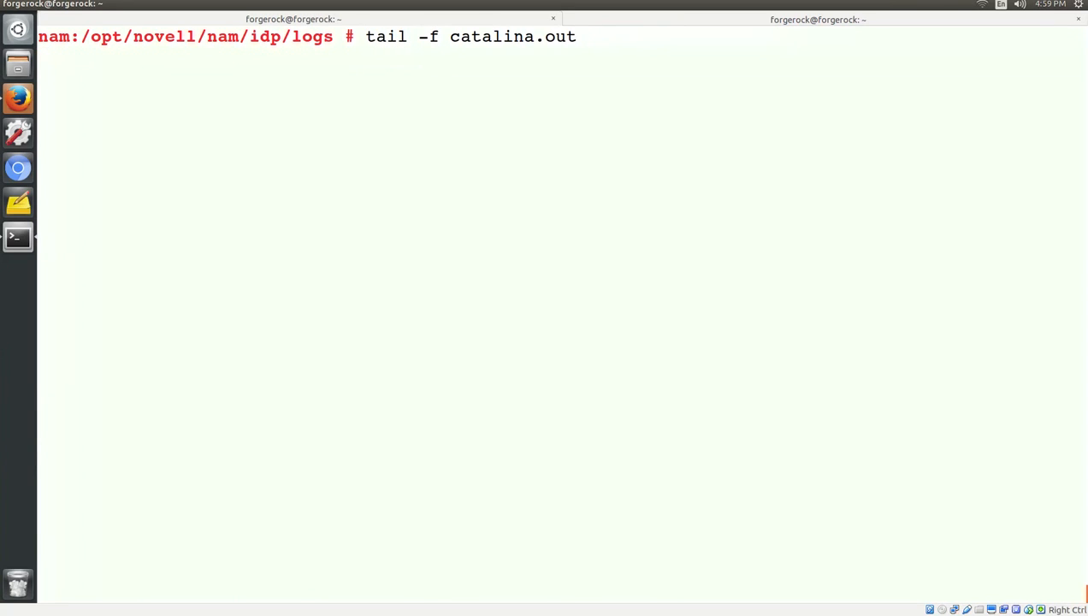
Open a private Firefox window and load nam.mydomain.com/nidp.
{"action": "left_click", "coordinate": [20, 111]}
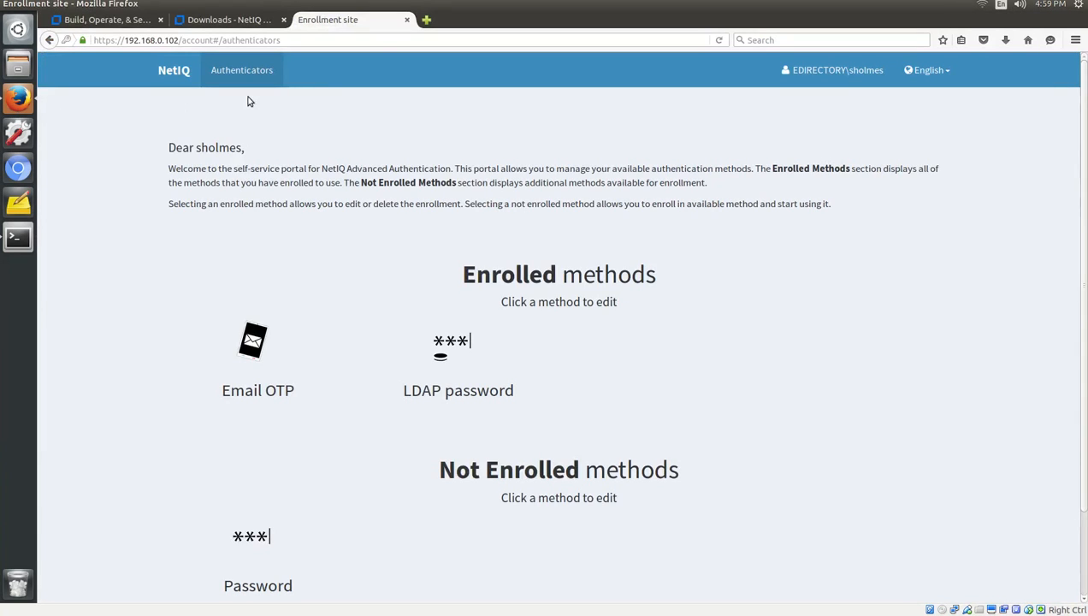
{"action": "left_click", "coordinate": [1080, 40]}
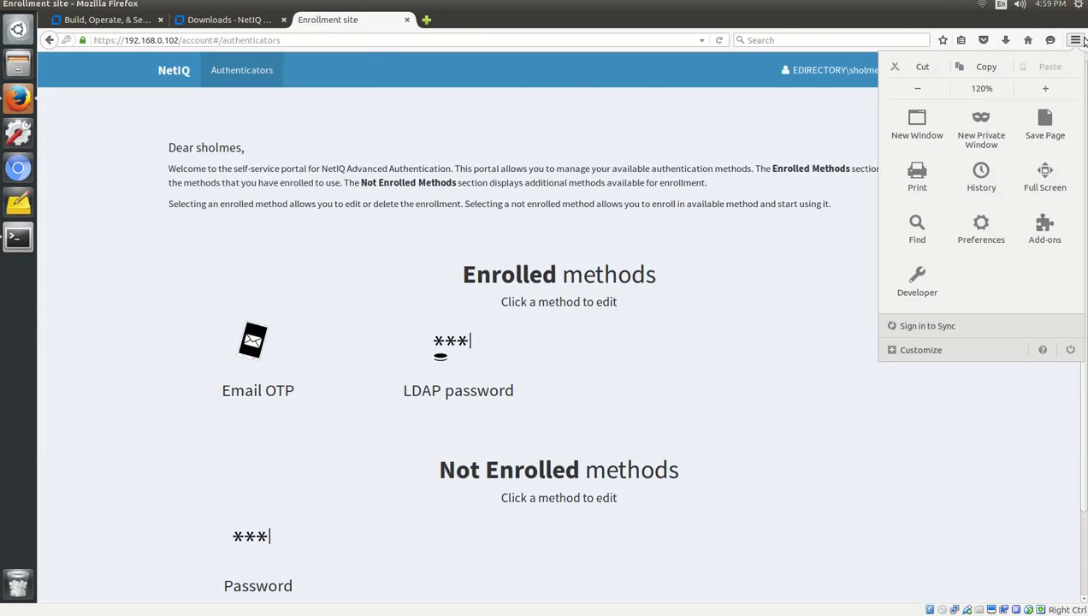
{"action": "left_click", "coordinate": [742, 128]}
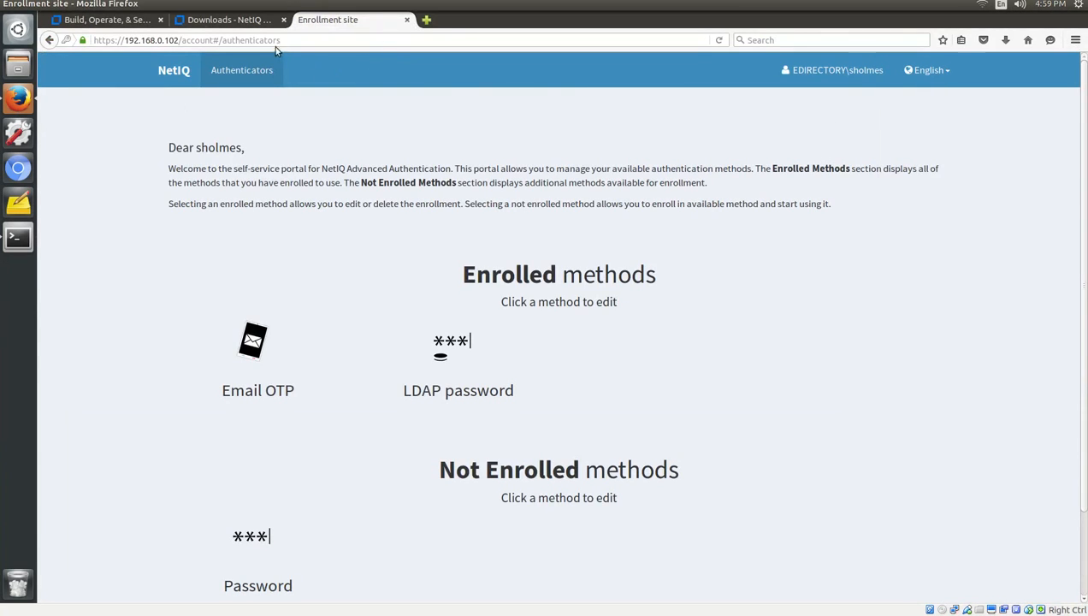
{"action": "key", "text": "ctrl+shift+p"}
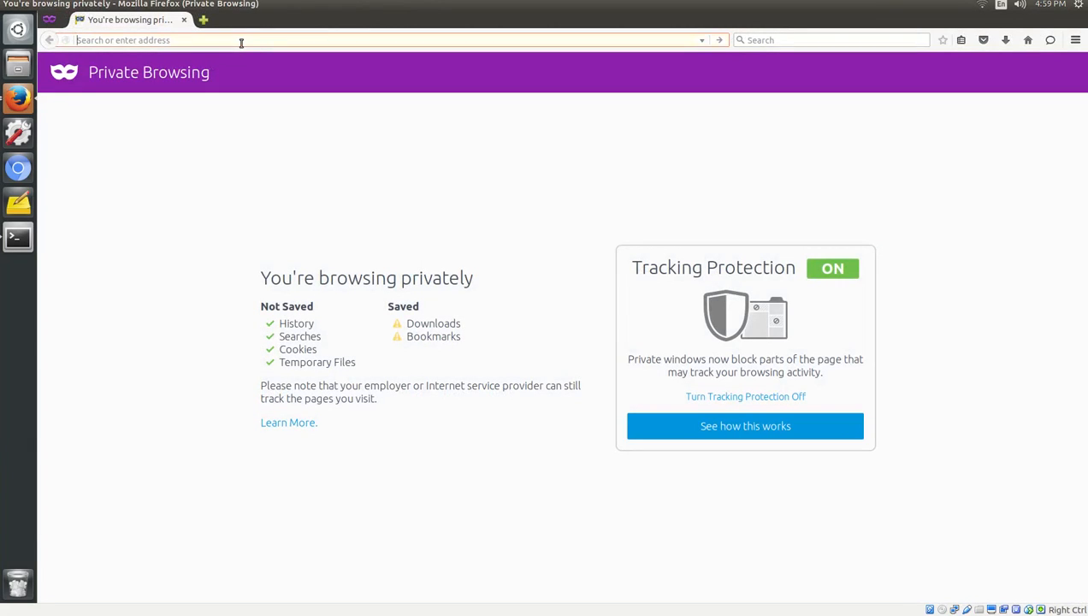
{"action": "type", "text": "nam.mydomain"}
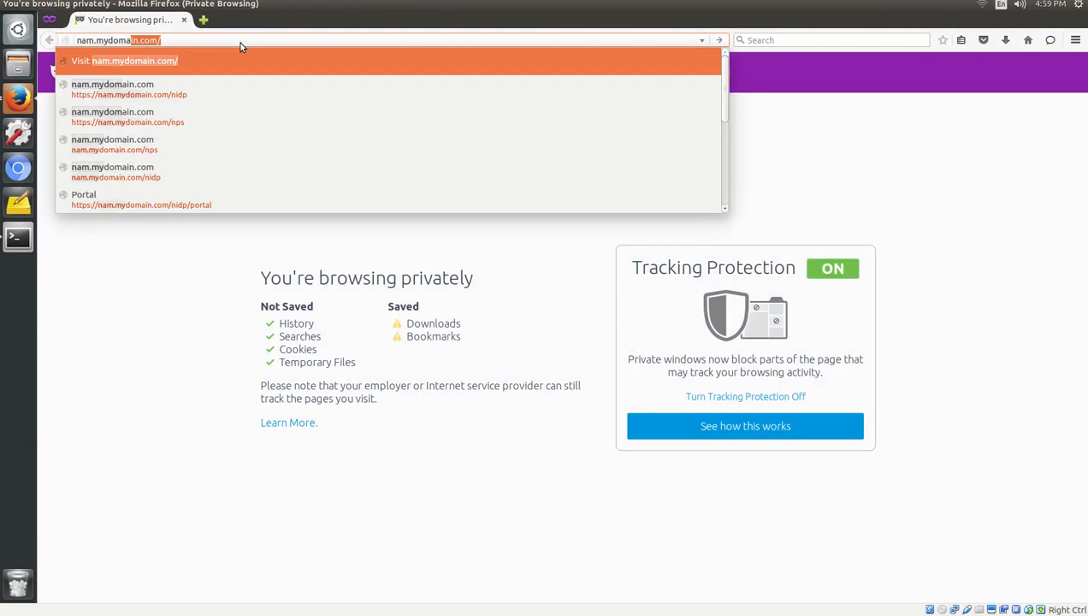
{"action": "type", "text": ".com/"}
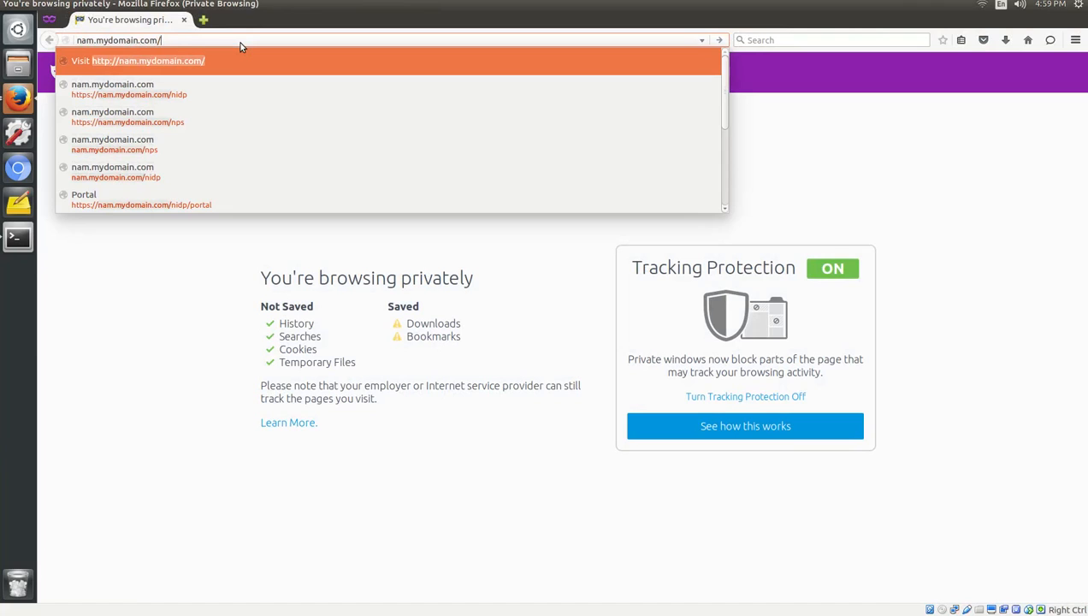
{"action": "type", "text": "nidp"}
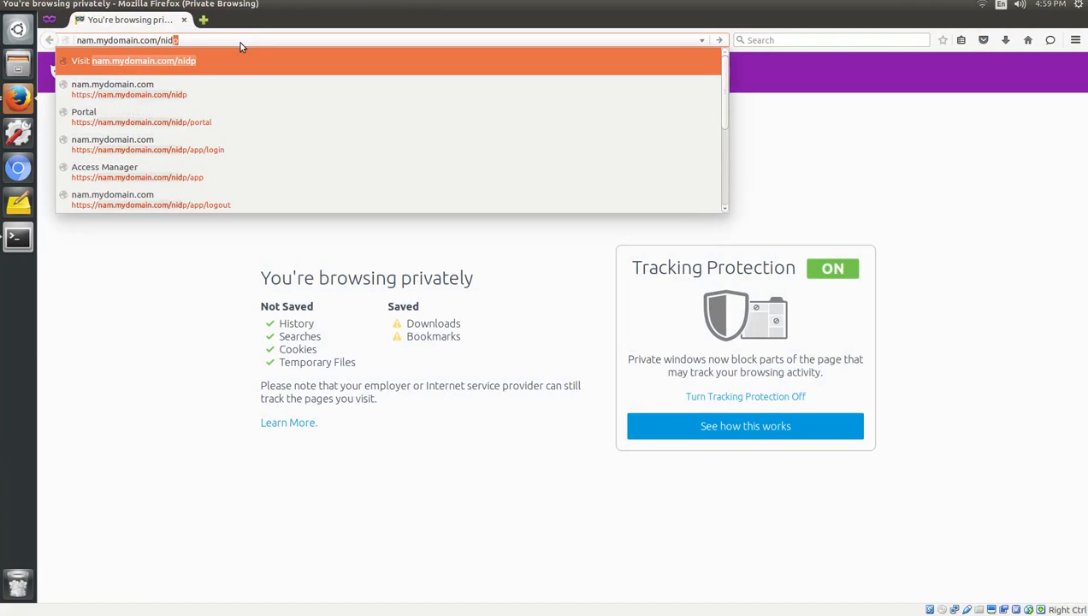
{"action": "key", "text": "Return"}
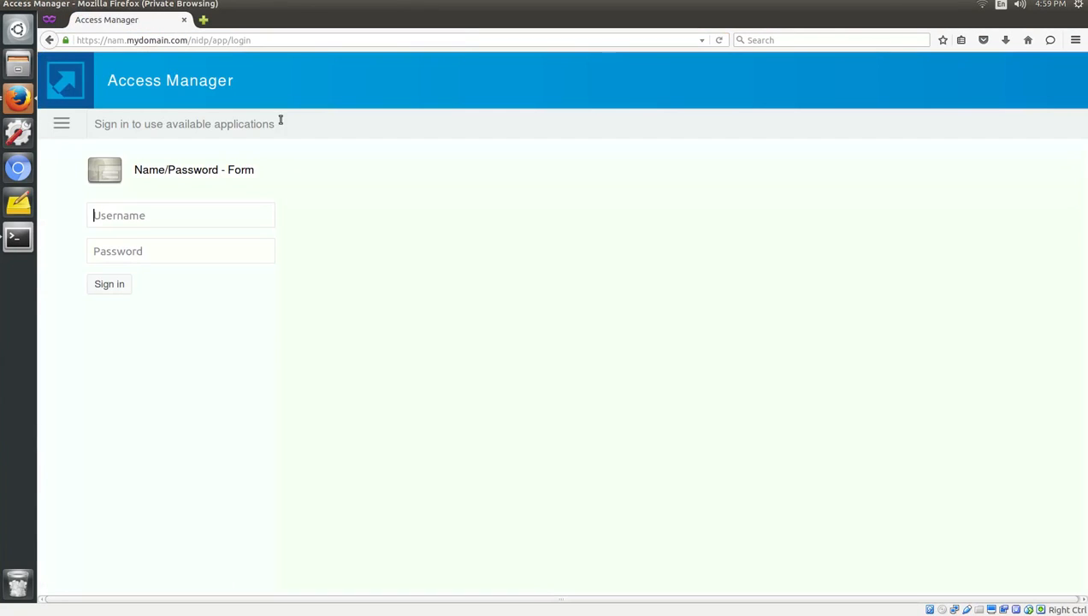
Choose the Email OTP login method and submit the user's name and password.
{"action": "left_click", "coordinate": [60, 125]}
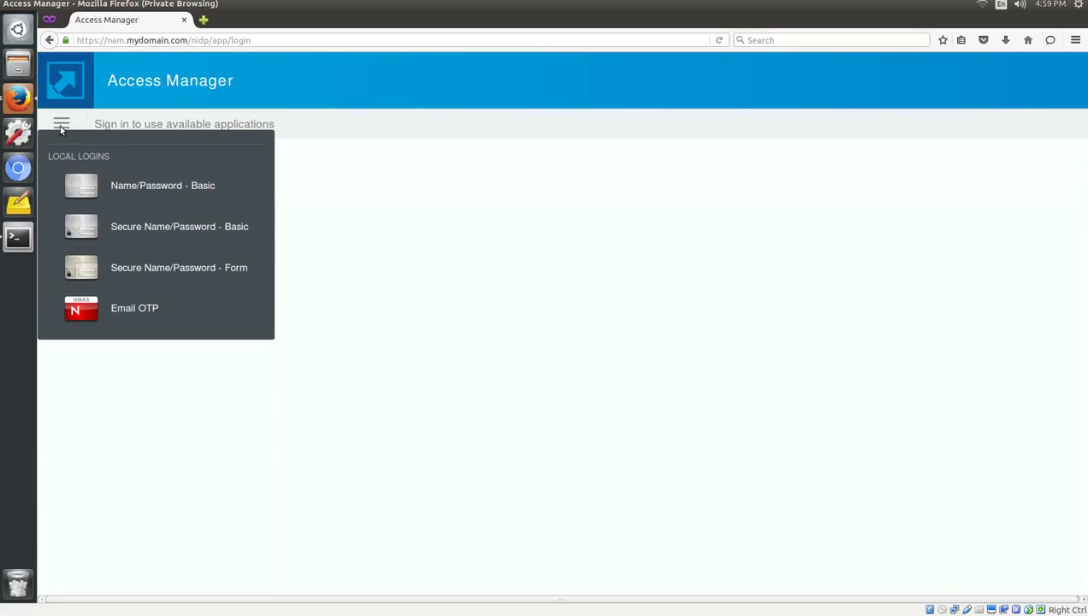
{"action": "left_click", "coordinate": [118, 314]}
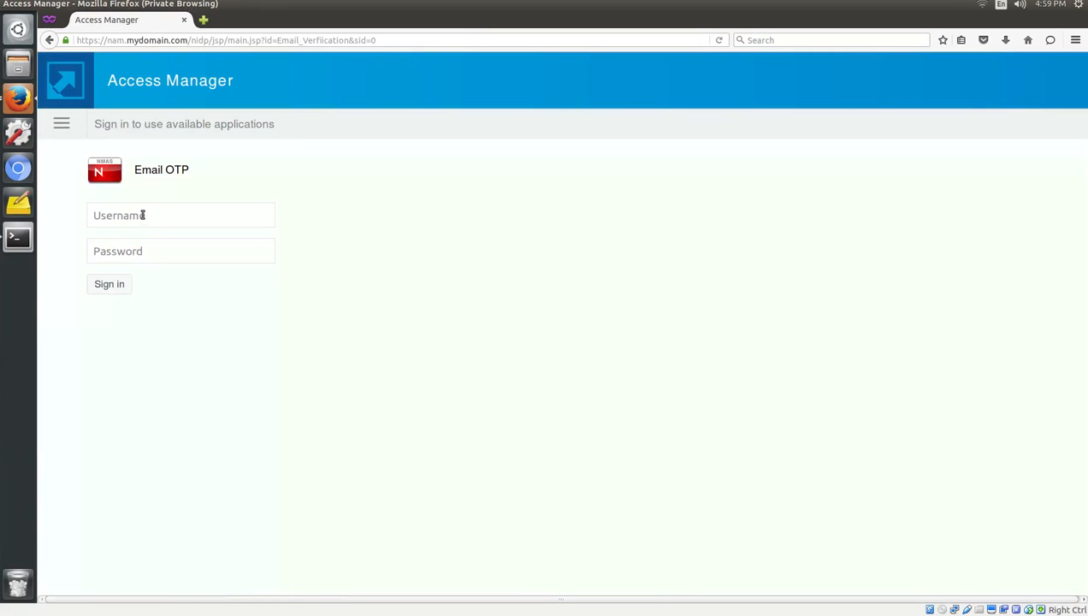
{"action": "type", "text": "sholmes"}
{"action": "key", "text": "Tab"}
{"action": "type", "text": "••••••"}
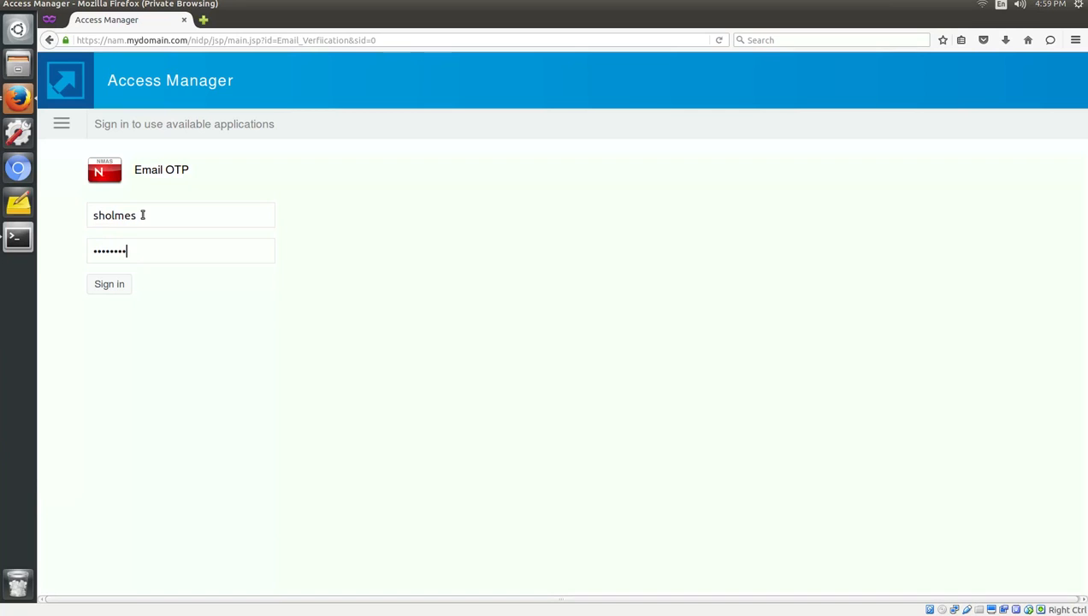
{"action": "key", "text": "Return"}
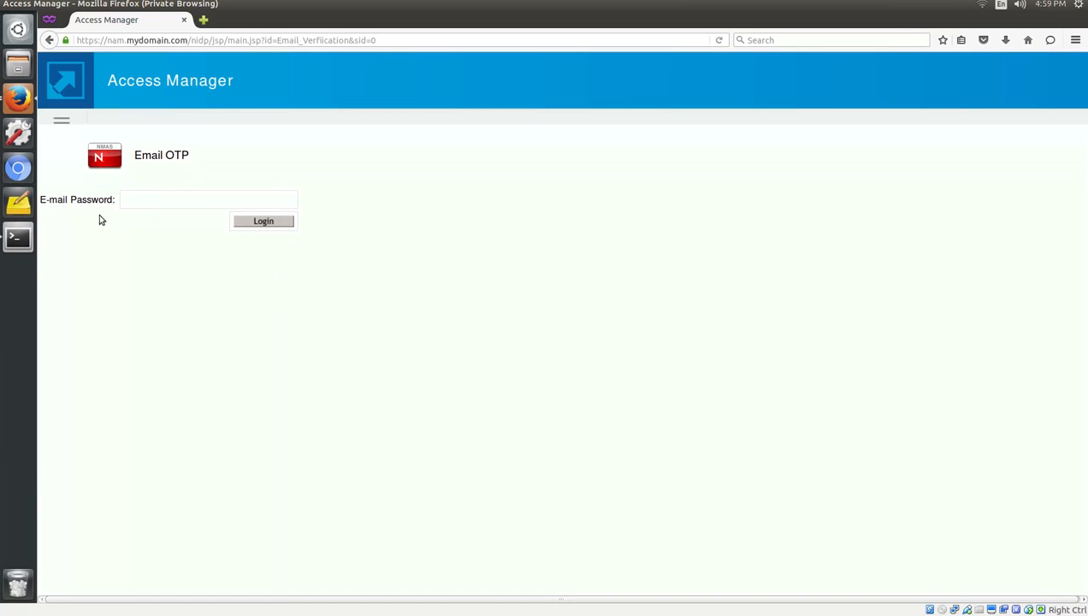
Highlight the INFO: LDAP+Email entry in the catalina.out log.
{"action": "left_click", "coordinate": [19, 239]}
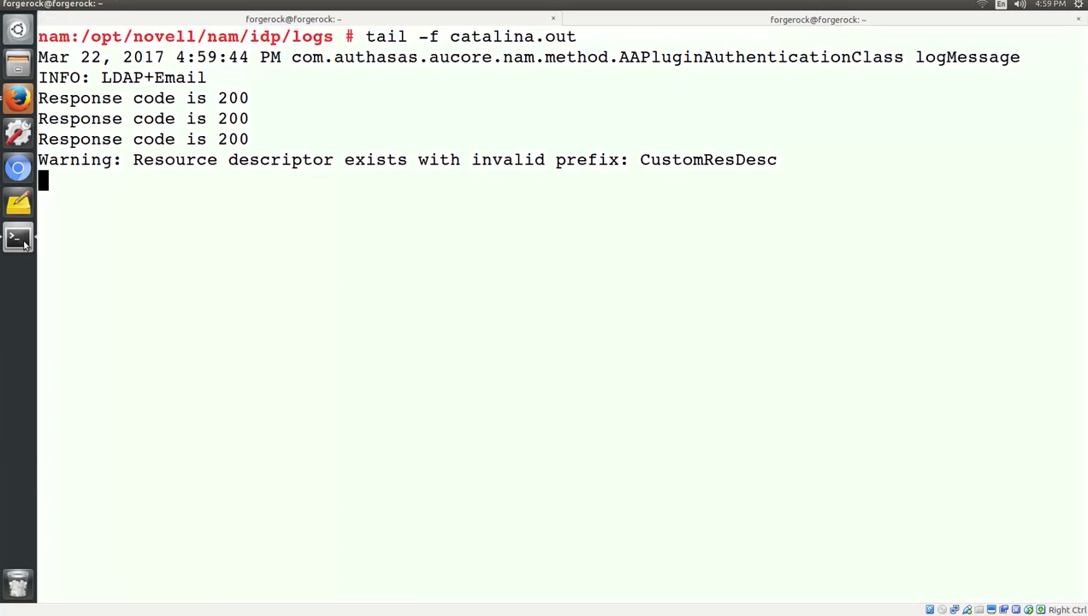
{"action": "left_click_drag", "start_coordinate": [211, 79], "coordinate": [38, 78]}
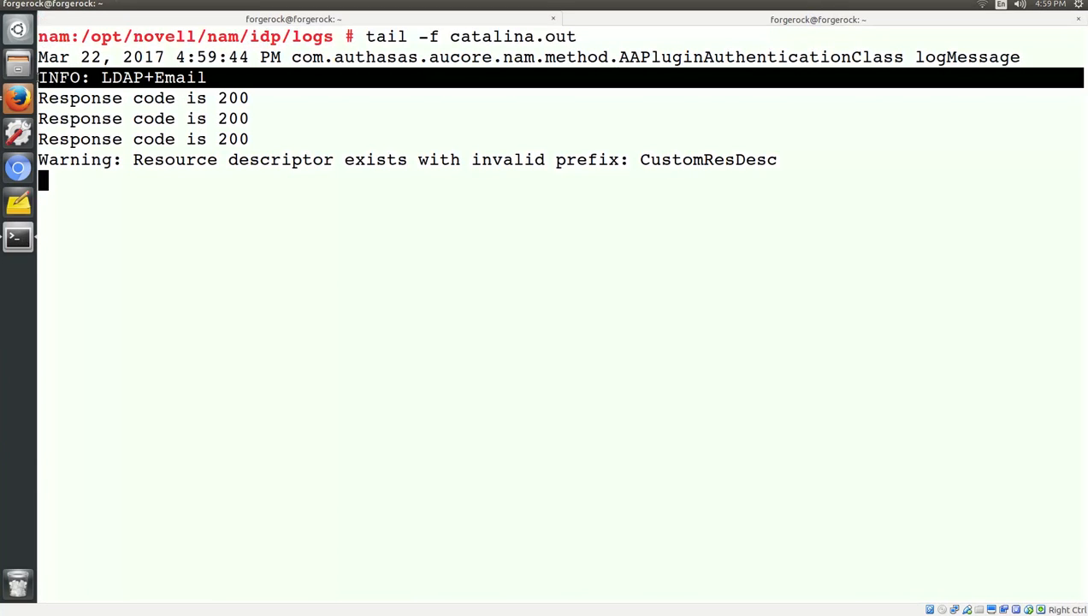
{"action": "left_click", "coordinate": [636, 21]}
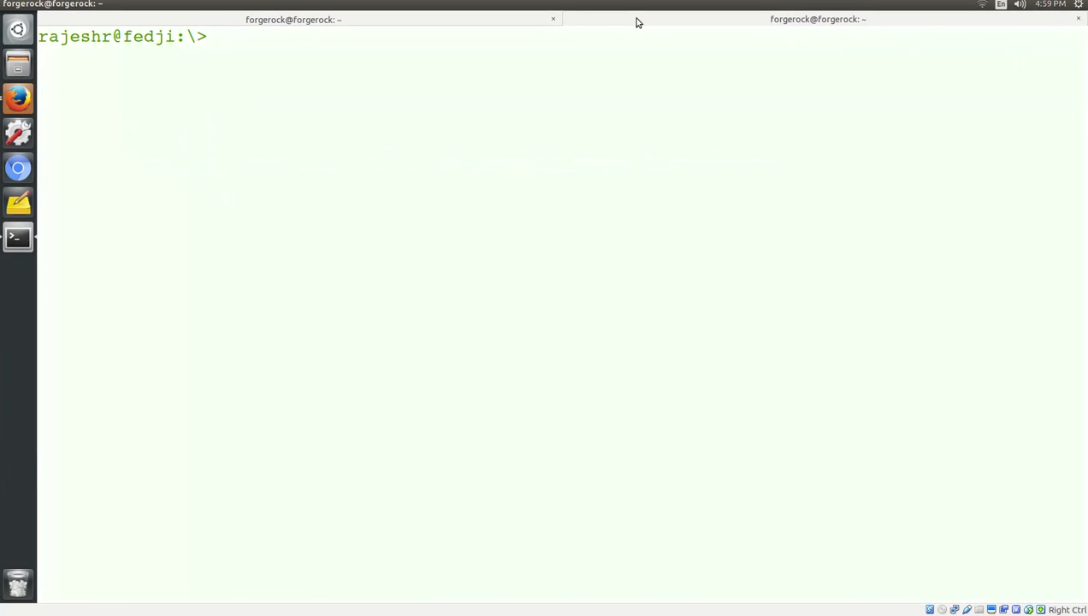
Open Logon OTP message 1 with mail and select its one-time code.
{"action": "type", "text": "mail"}
{"action": "key", "text": "Return"}
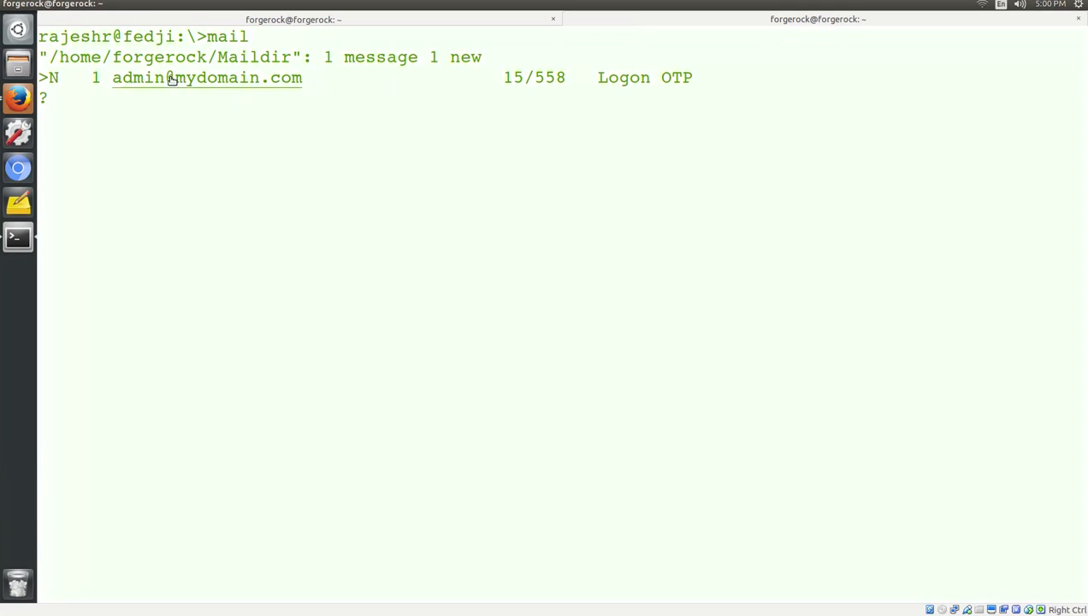
{"action": "type", "text": "1"}
{"action": "key", "text": "Return"}
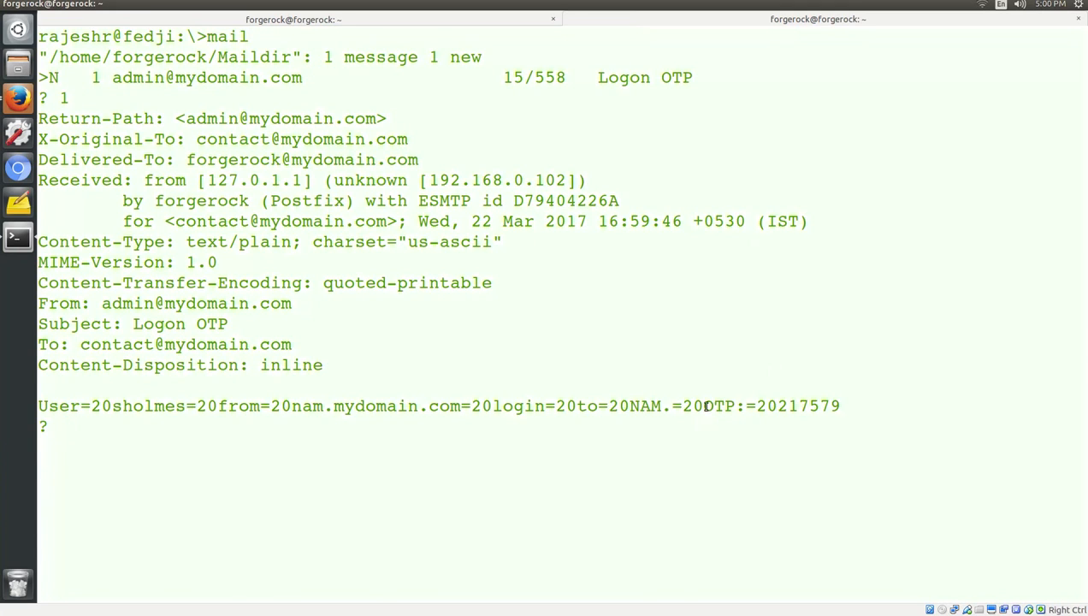
{"action": "left_click_drag", "start_coordinate": [703, 405], "coordinate": [840, 406]}
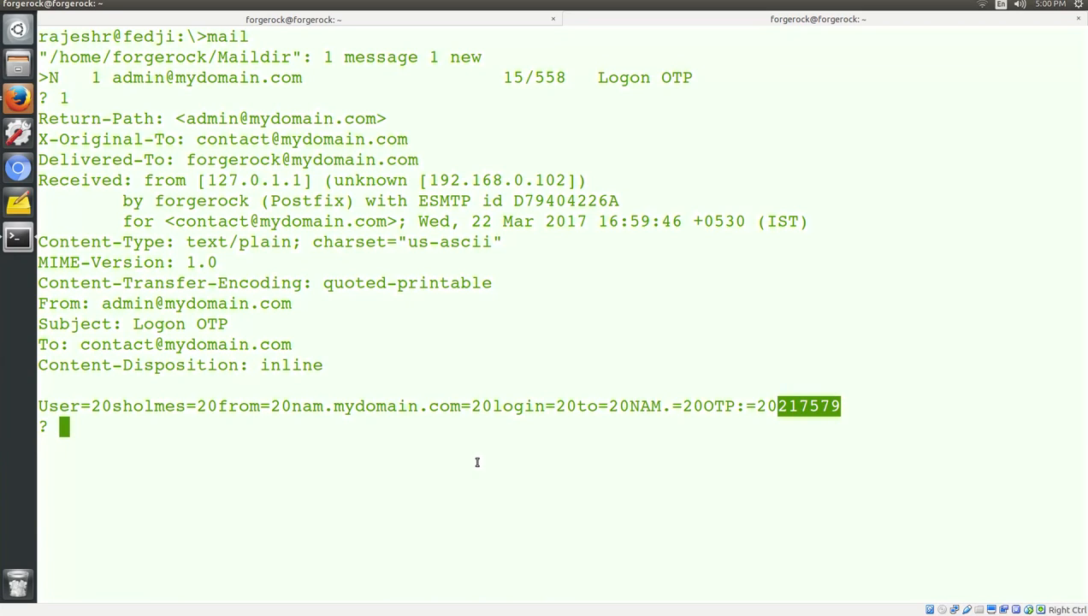
{"action": "left_click", "coordinate": [18, 98]}
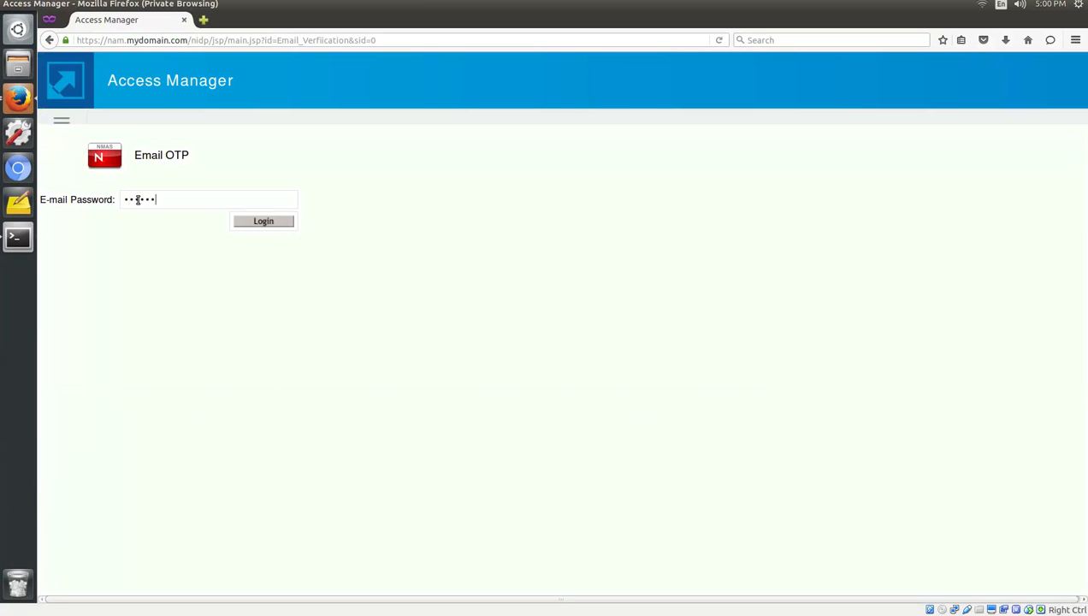
Submit the Email OTP to sign in to Access Manager, then view the user's profile.
{"action": "left_click", "coordinate": [263, 224]}
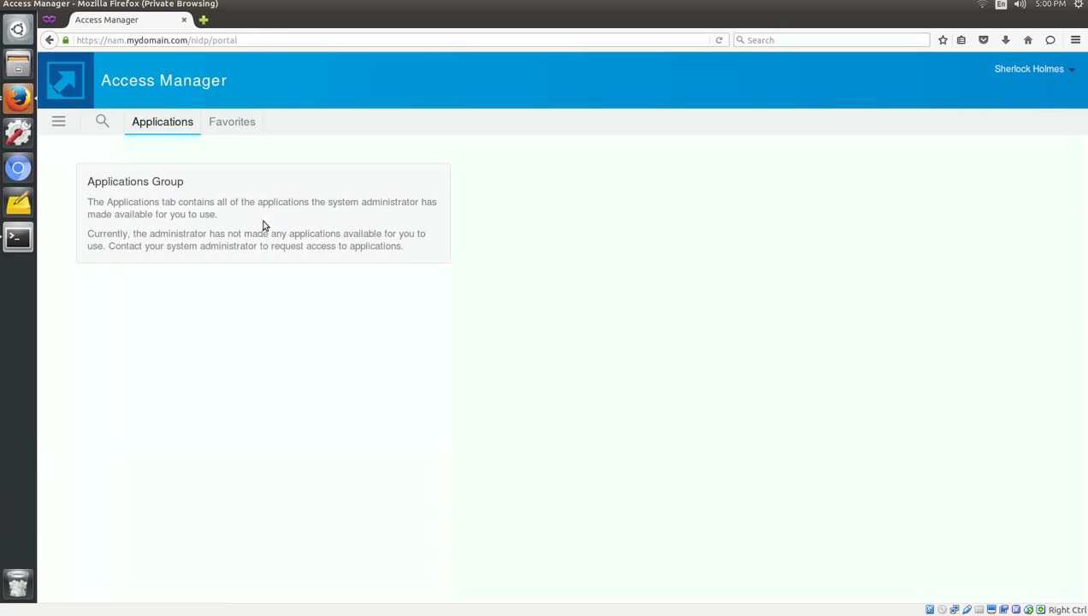
{"action": "left_click", "coordinate": [1067, 68]}
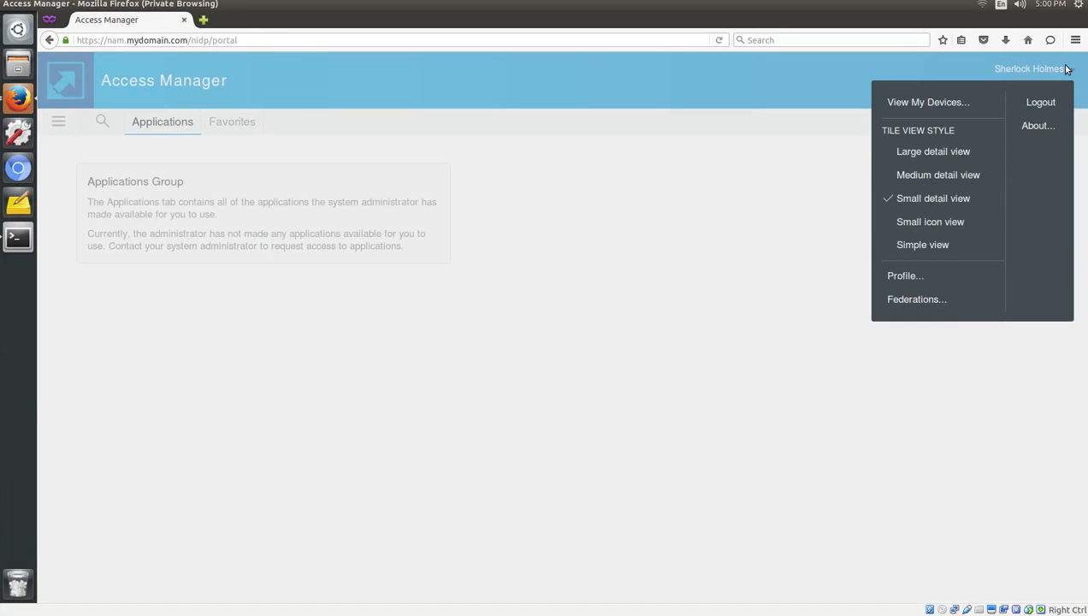
{"action": "left_click", "coordinate": [903, 275]}
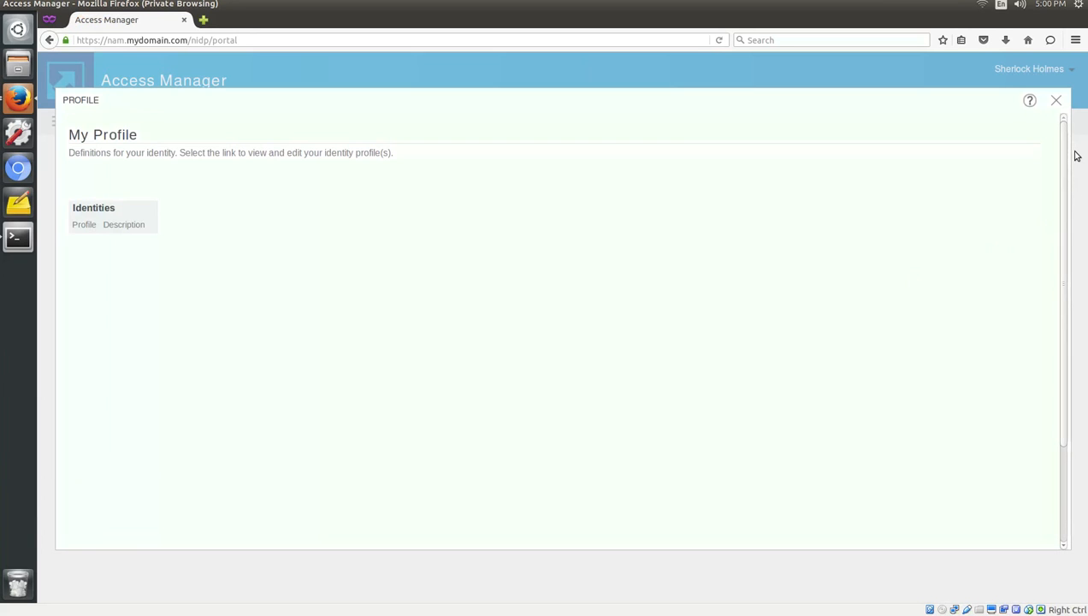
Close the profile and log out of the Access Manager portal session.
{"action": "left_click", "coordinate": [1055, 100]}
{"action": "left_click", "coordinate": [1064, 72]}
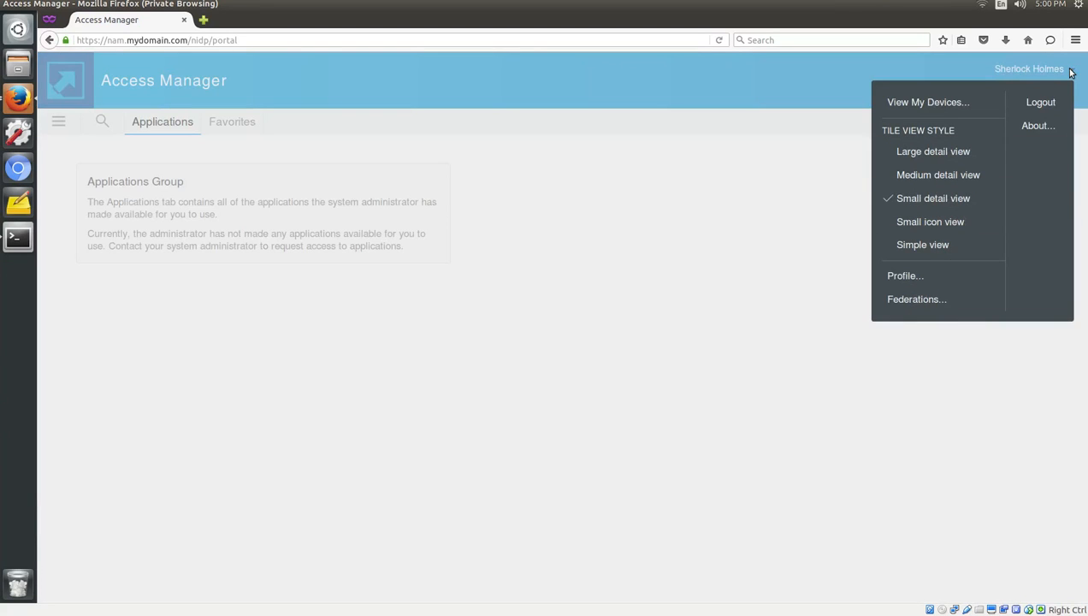
{"action": "left_click", "coordinate": [1045, 104]}
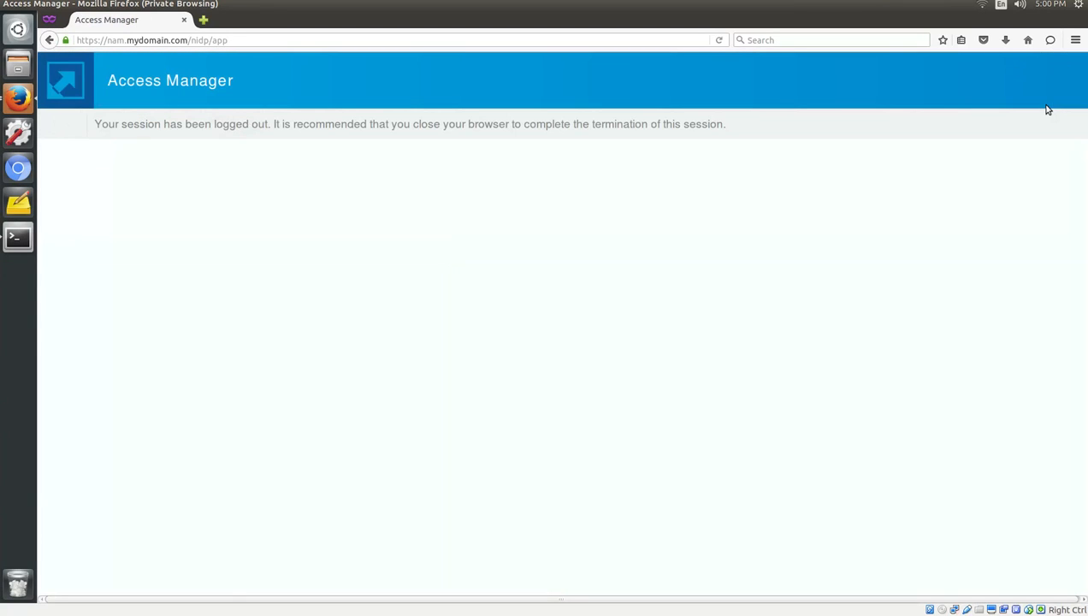